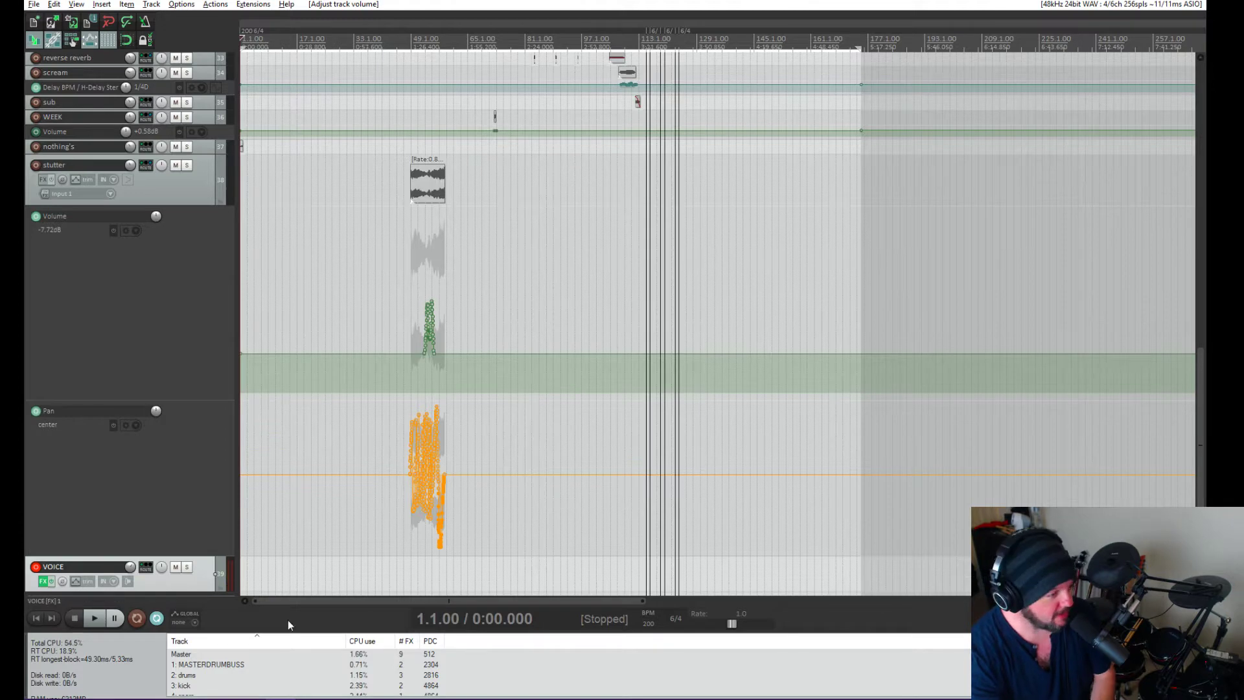
Step: Switch to the Patreon post editor and change the livestream post from scheduled to Publish now
{"action": "left_click", "coordinate": [191, 698]}
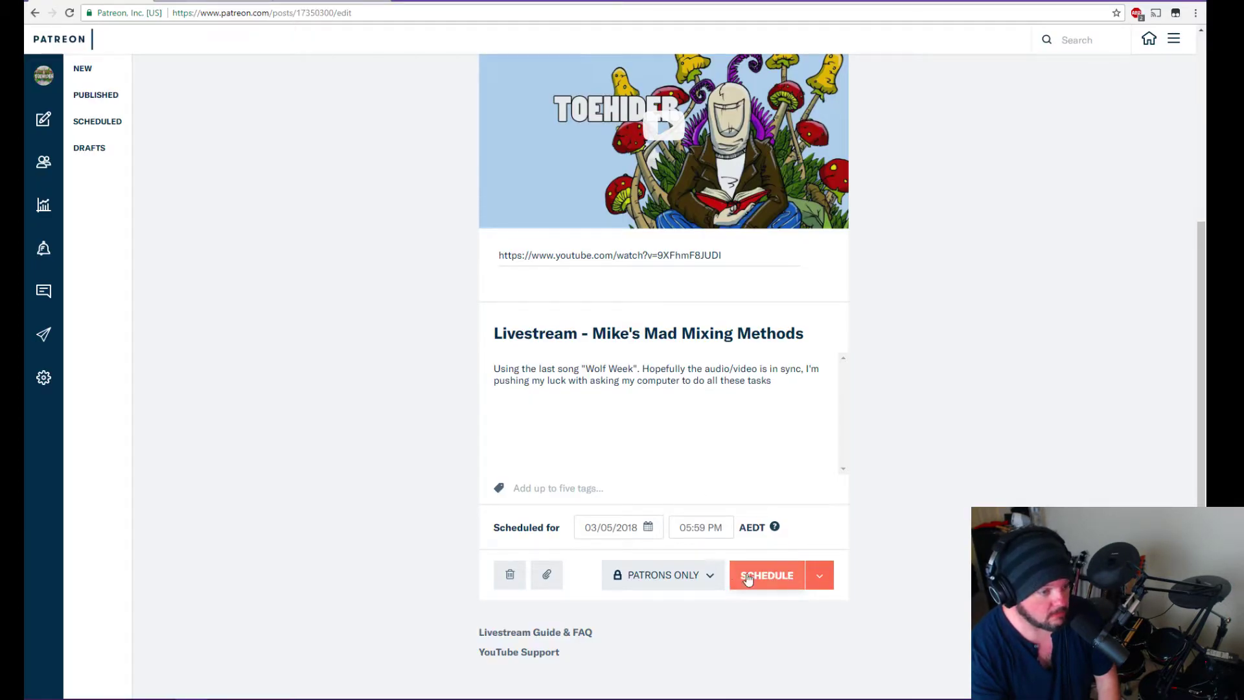
{"action": "left_click", "coordinate": [818, 576]}
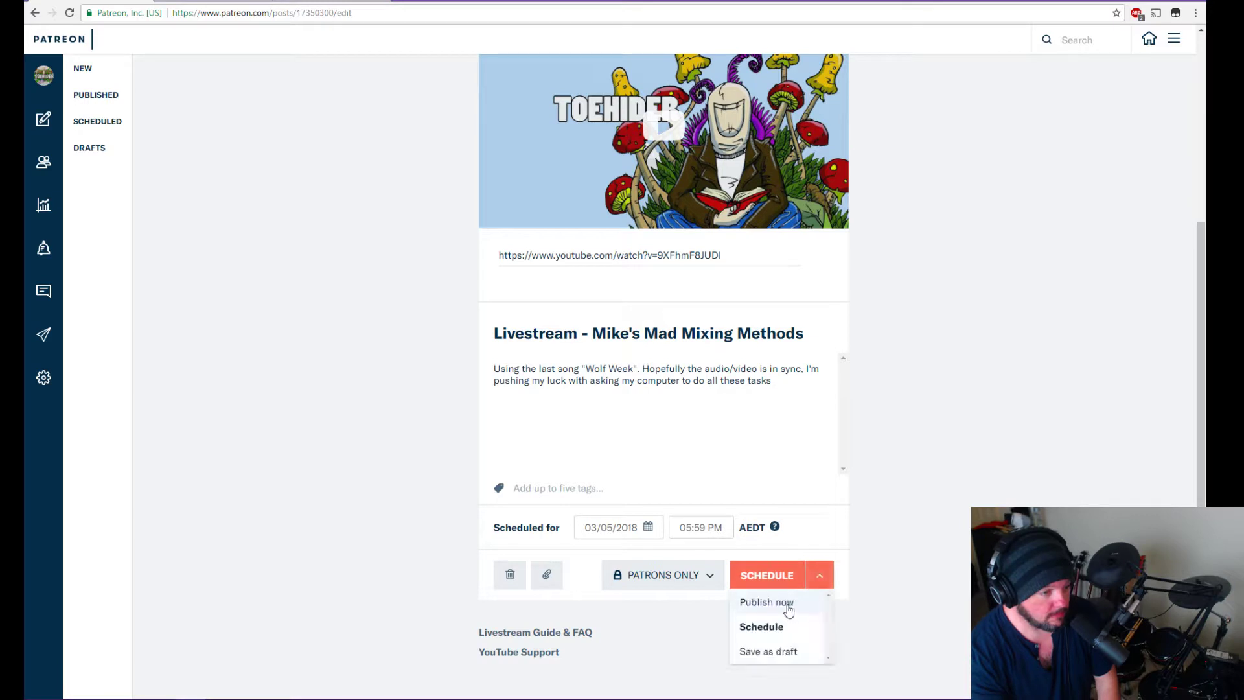
{"action": "left_click", "coordinate": [787, 608]}
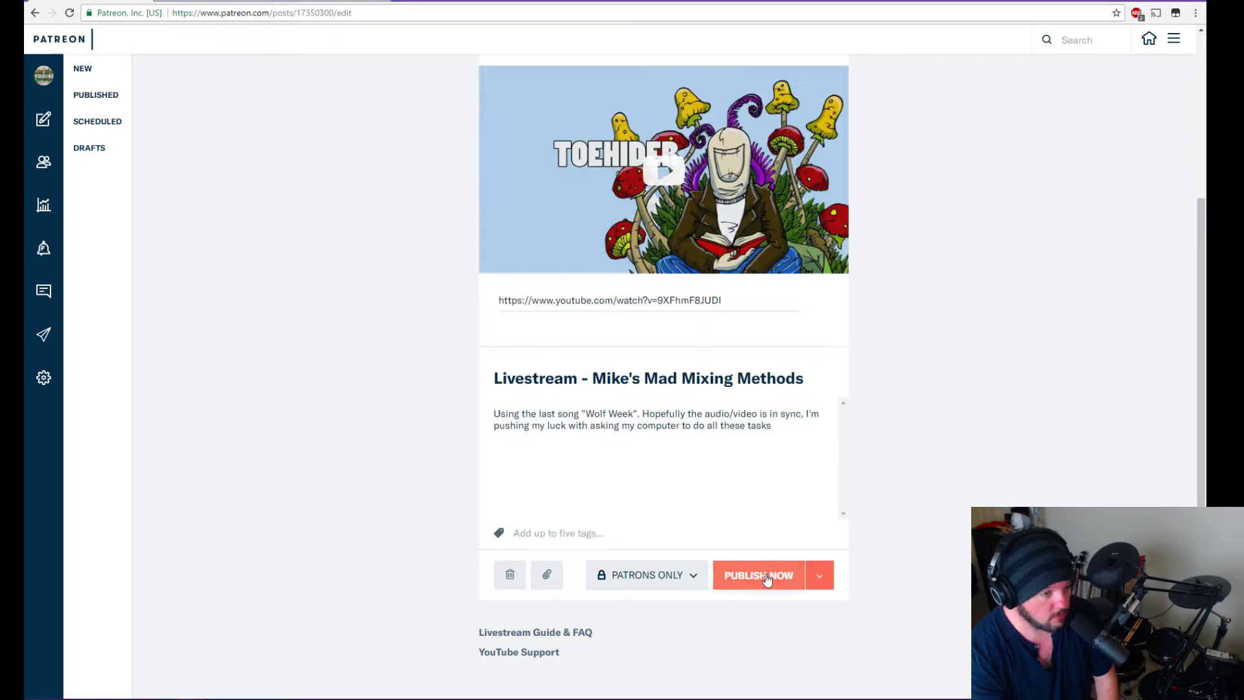
Step: Restrict the post's audience to patrons paying $6.00 or more and publish it
{"action": "left_click", "coordinate": [693, 577]}
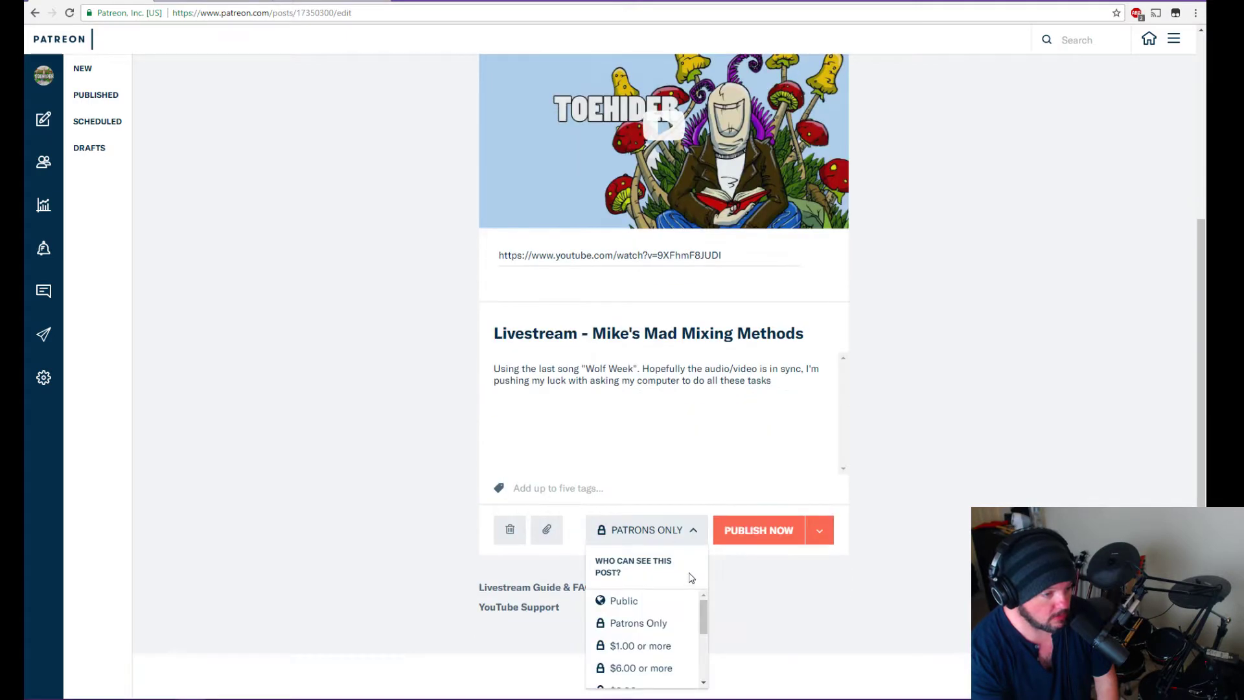
{"action": "scroll", "coordinate": [698, 580], "scroll_direction": "down", "scroll_amount": 1}
{"action": "scroll", "coordinate": [705, 610], "scroll_direction": "down", "scroll_amount": 1}
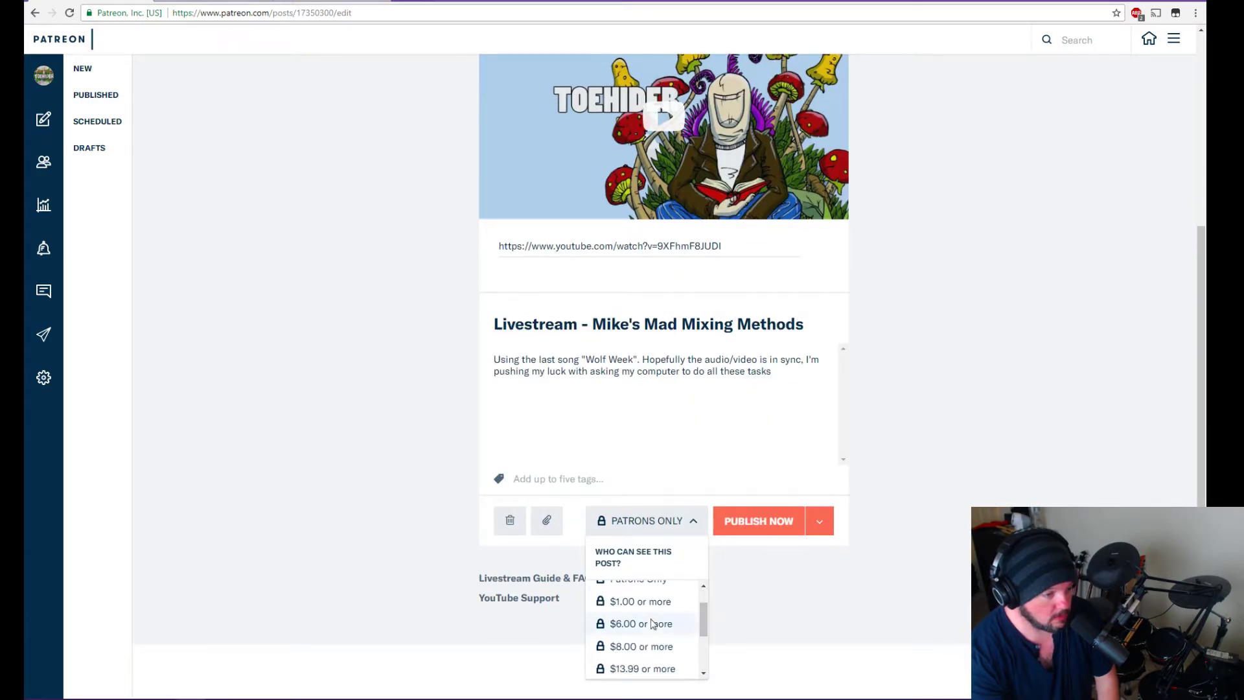
{"action": "mouse_move", "coordinate": [705, 630]}
{"action": "left_mouse_down"}
{"action": "mouse_move", "coordinate": [706, 648]}
{"action": "mouse_move", "coordinate": [705, 629]}
{"action": "left_mouse_up"}
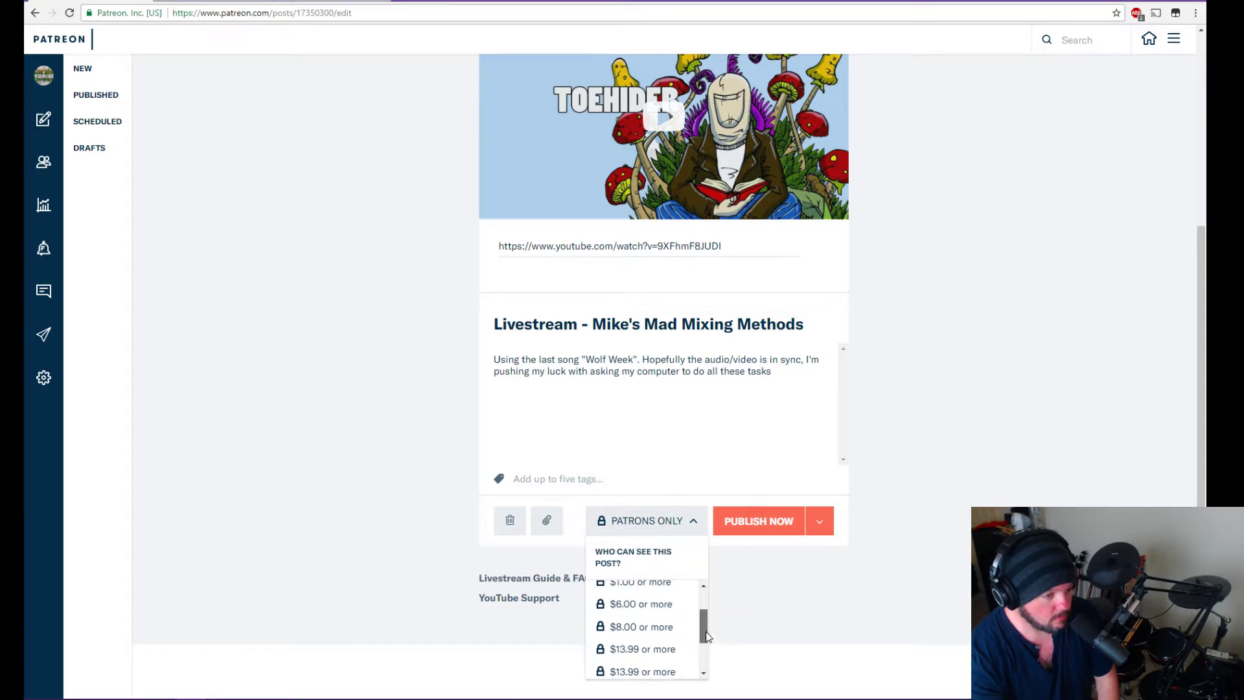
{"action": "left_click", "coordinate": [659, 616]}
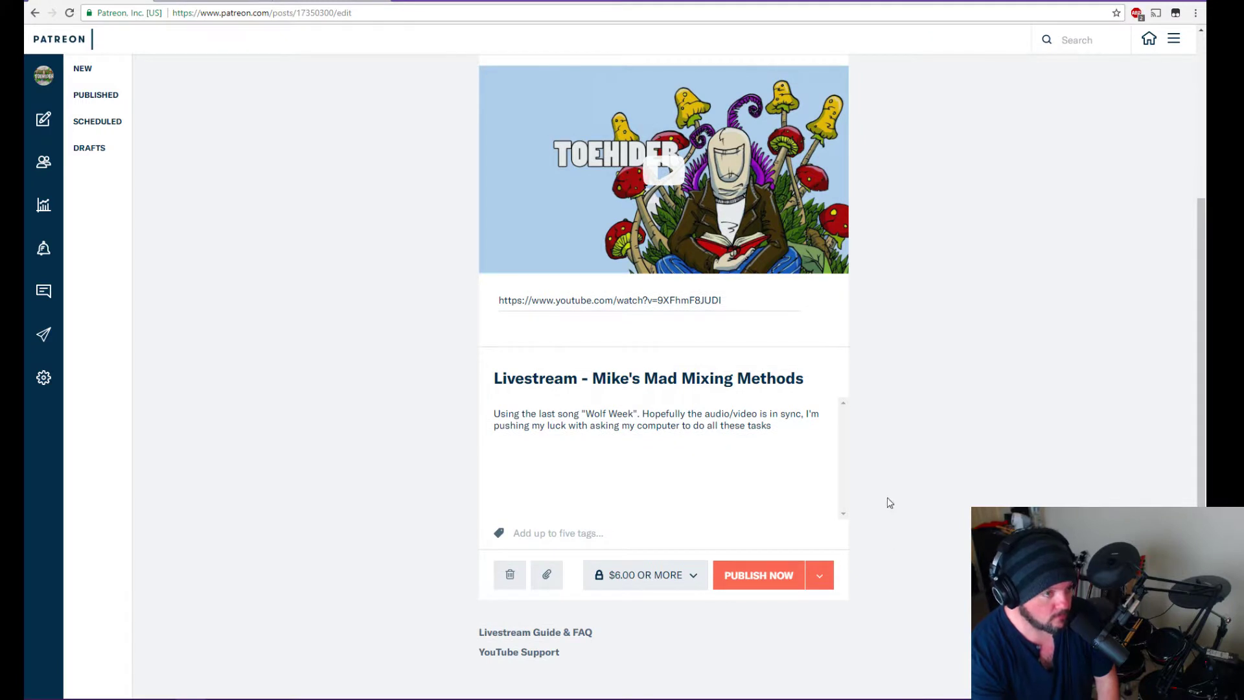
{"action": "left_click", "coordinate": [756, 577]}
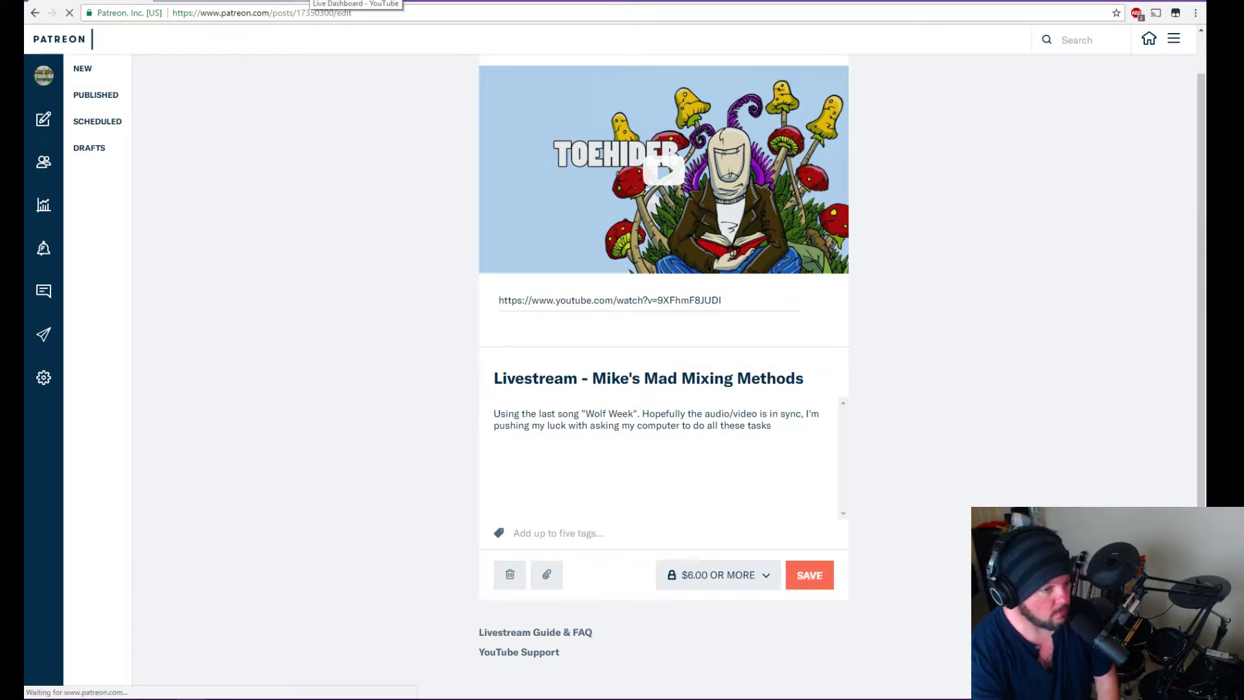
Step: Check the running stream in the YouTube Live Dashboard
{"action": "left_click", "coordinate": [311, 1]}
{"action": "scroll", "coordinate": [1021, 211], "scroll_direction": "up", "scroll_amount": 3}
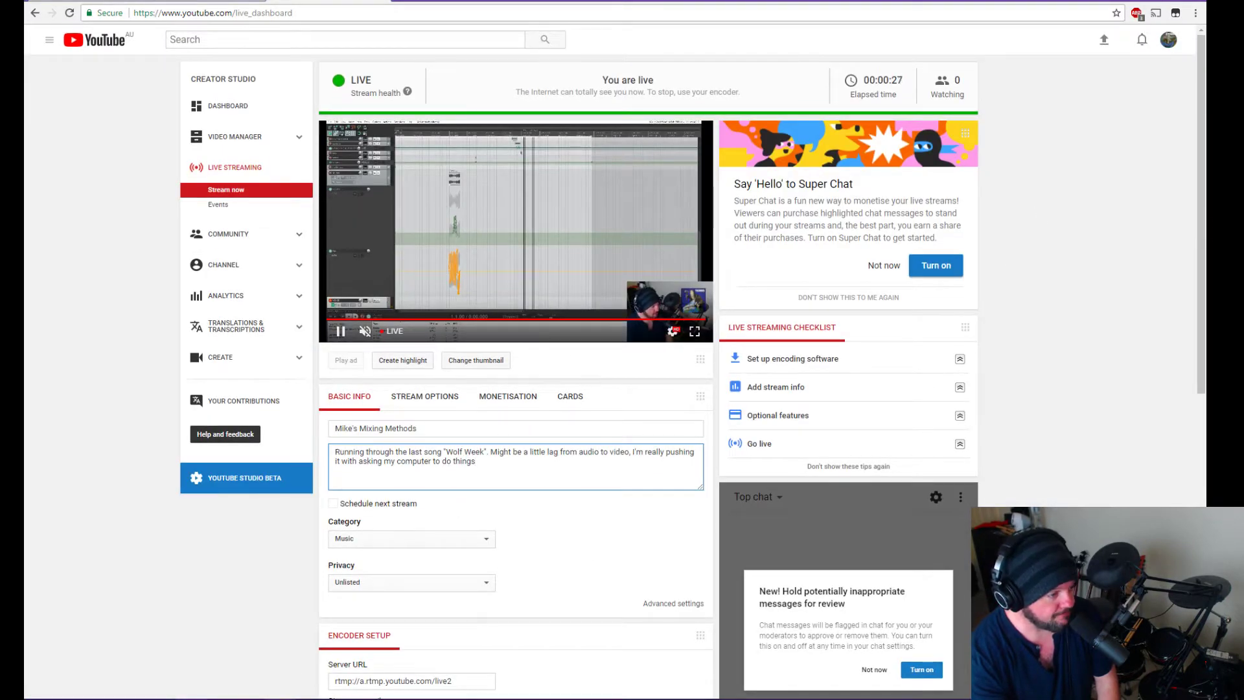
Step: Switch back to the REAPER project, show the tracks from MASTERDRUMBUSS down, and open the mixer
{"action": "left_click", "coordinate": [227, 699]}
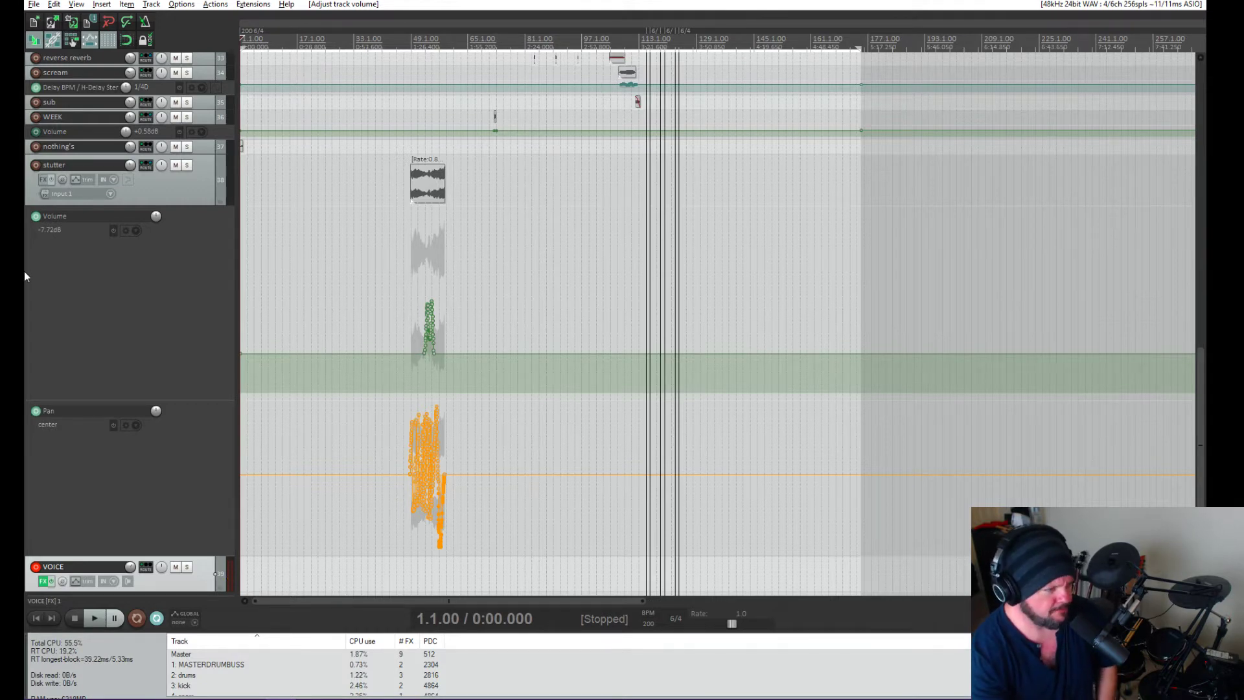
{"action": "scroll", "coordinate": [64, 333], "scroll_direction": "up", "scroll_amount": 5}
{"action": "scroll", "coordinate": [63, 332], "scroll_direction": "up", "scroll_amount": 6}
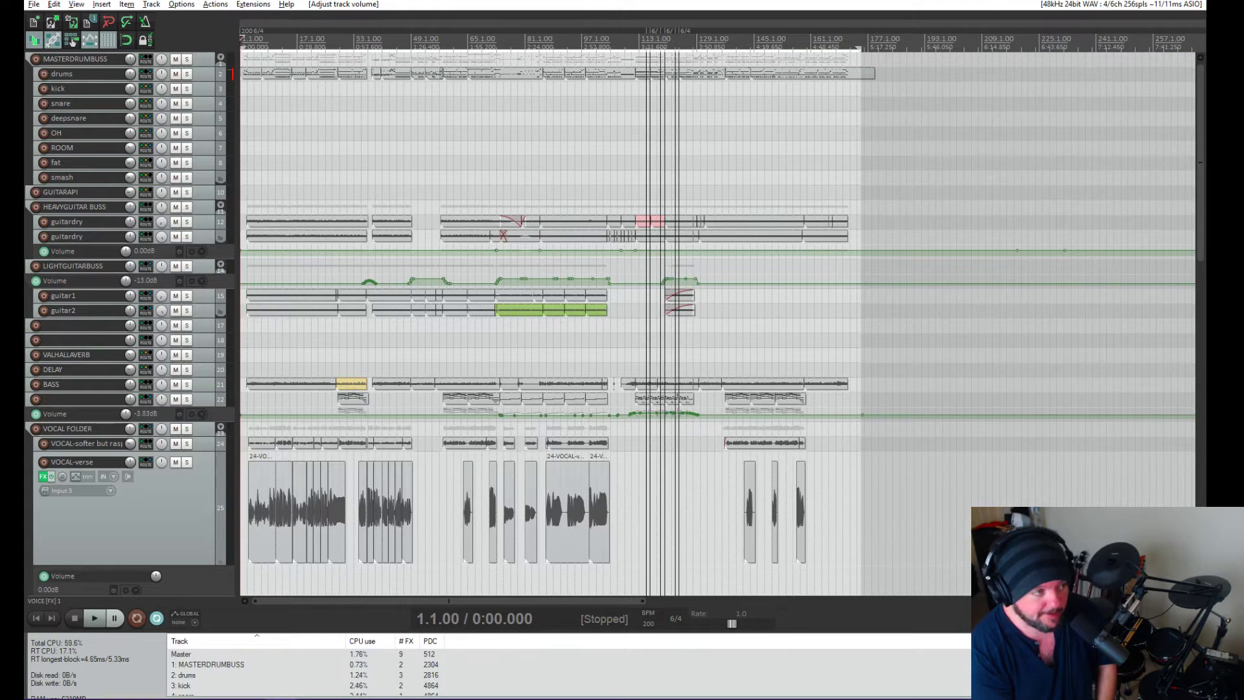
{"action": "key", "text": "ctrl+m"}
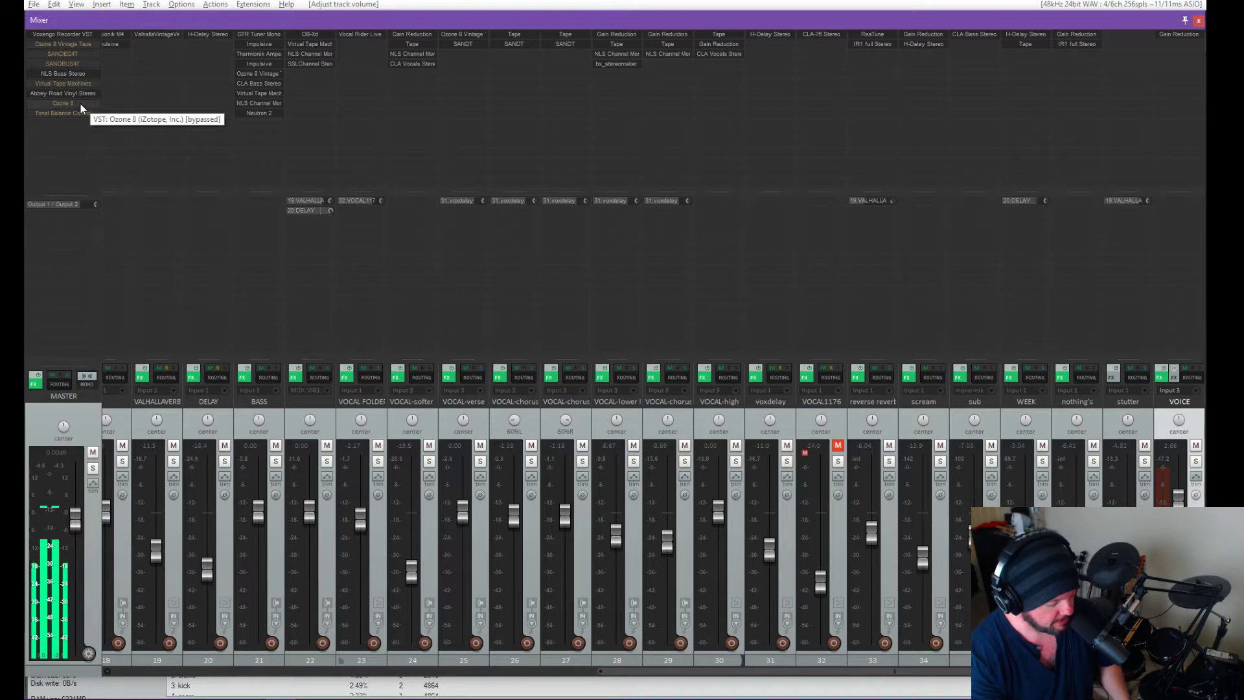
Step: Enable the bypassed Virtual Tape Machines, Ozone 8 Vintage Tape, SANDEQ4T and SANDBUS4T effects on the master track
{"action": "left_click", "coordinate": [80, 83], "text": "shift"}
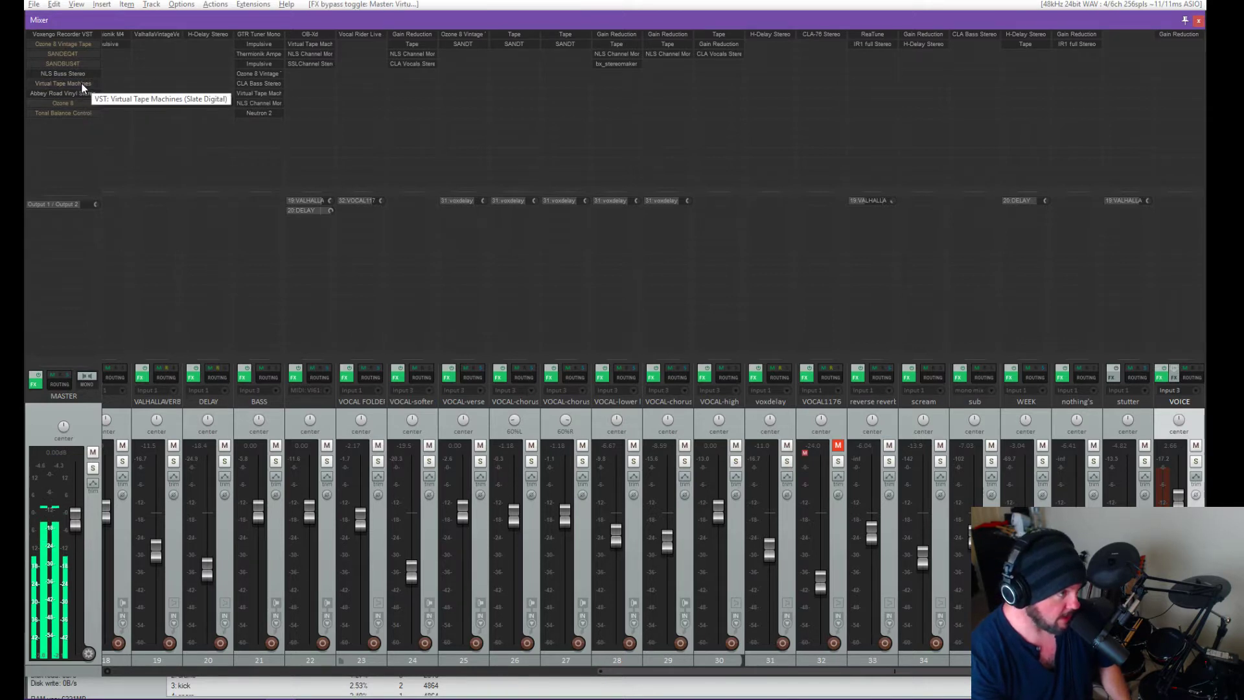
{"action": "left_click", "coordinate": [80, 45], "text": "shift"}
{"action": "left_click", "coordinate": [80, 53], "text": "shift"}
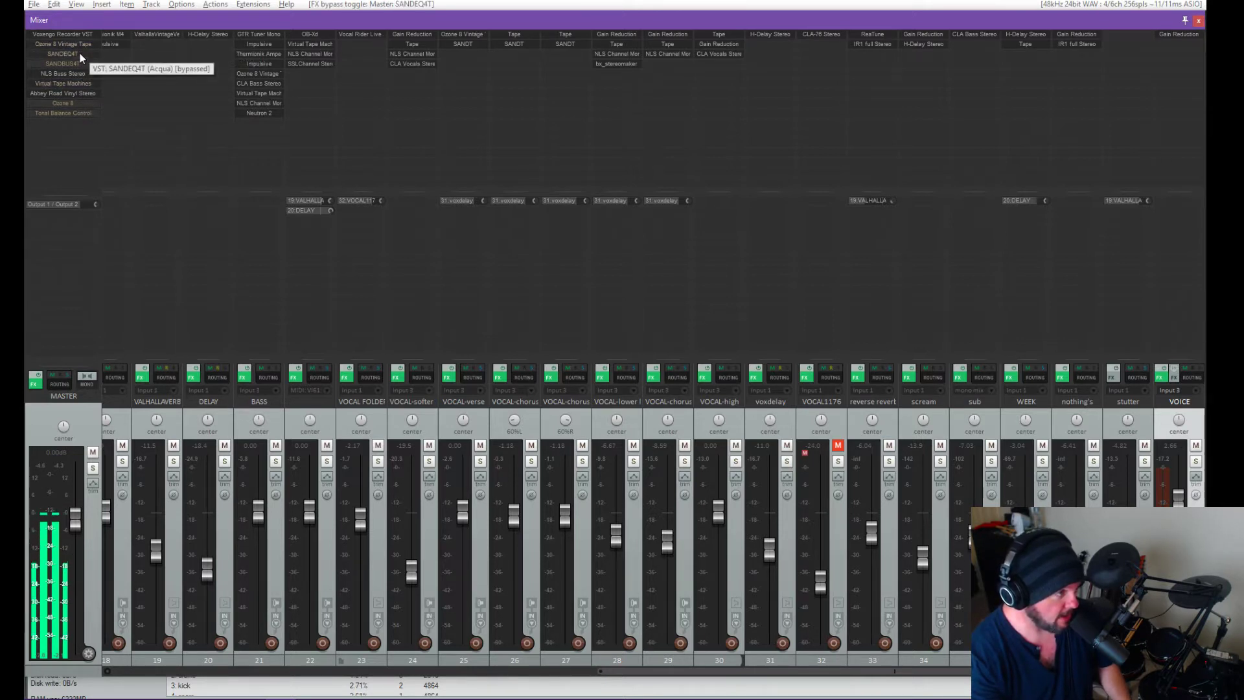
{"action": "left_click", "coordinate": [79, 63], "text": "shift"}
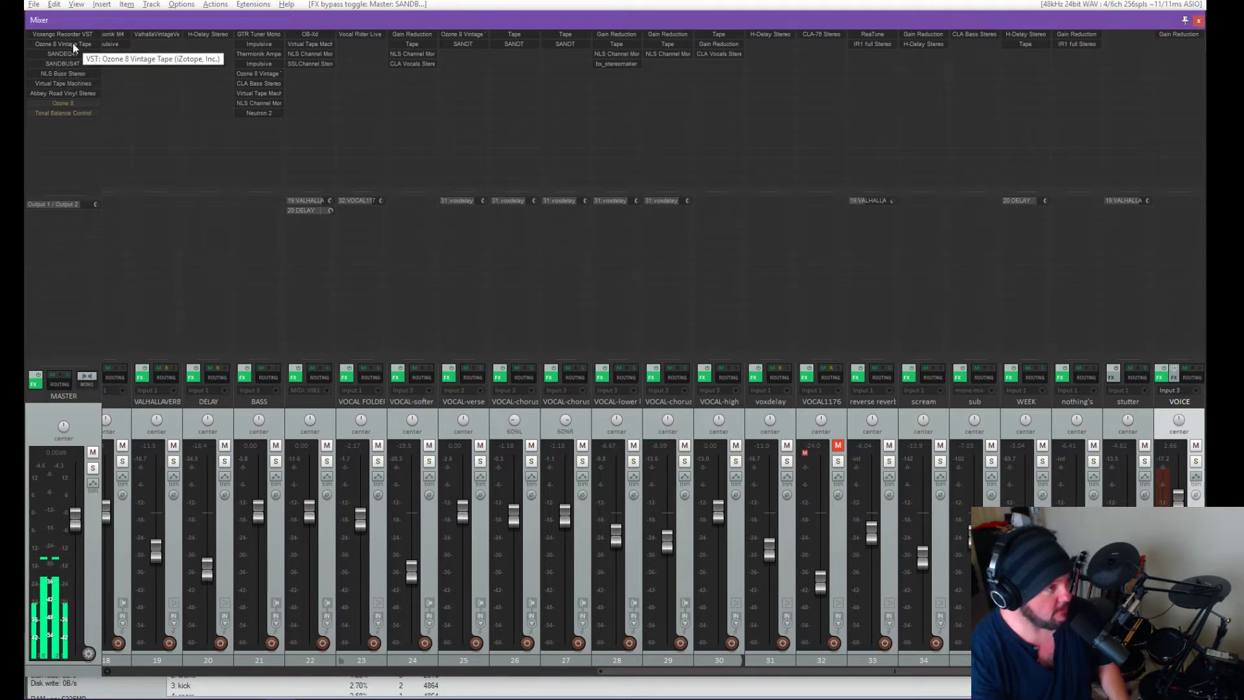
Step: Bypass Ozone 8 Vintage Tape, SANDEQ4T, SANDBUS4T and Virtual Tape Machines on the master track again
{"action": "left_click", "coordinate": [73, 44], "text": "shift"}
{"action": "left_click", "coordinate": [74, 54], "text": "shift"}
{"action": "left_click", "coordinate": [76, 64], "text": "shift"}
{"action": "left_click", "coordinate": [80, 74], "text": "shift"}
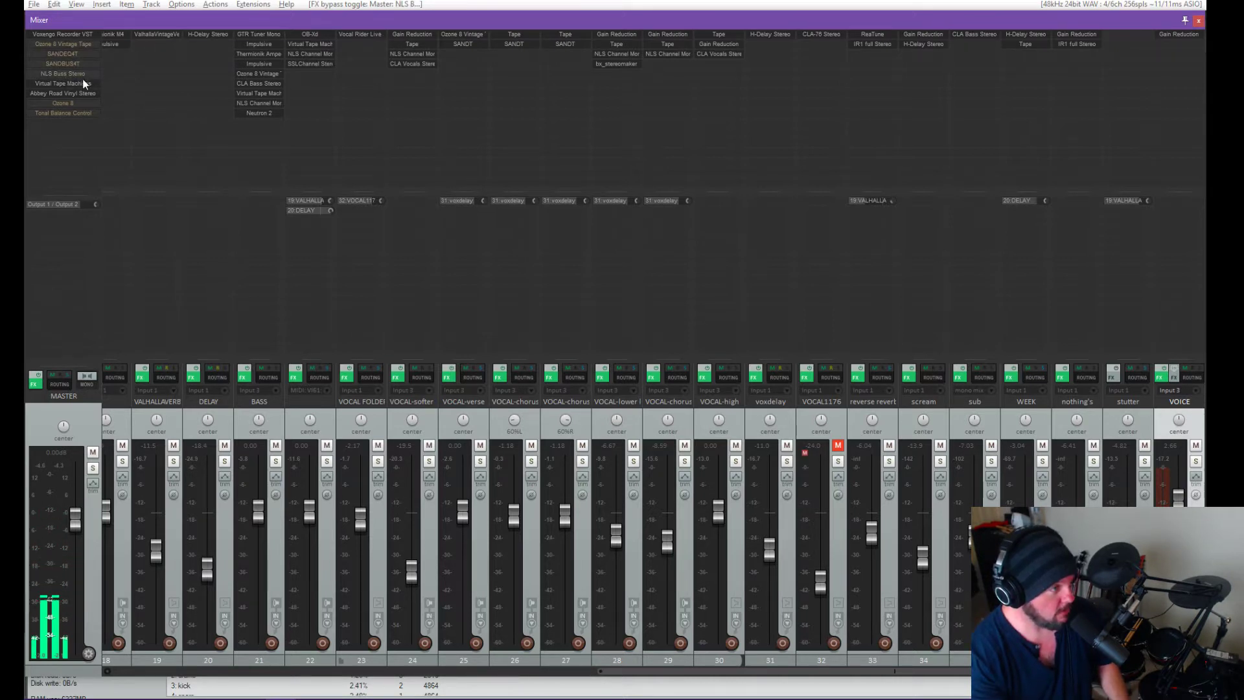
{"action": "left_click", "coordinate": [83, 83], "text": "shift"}
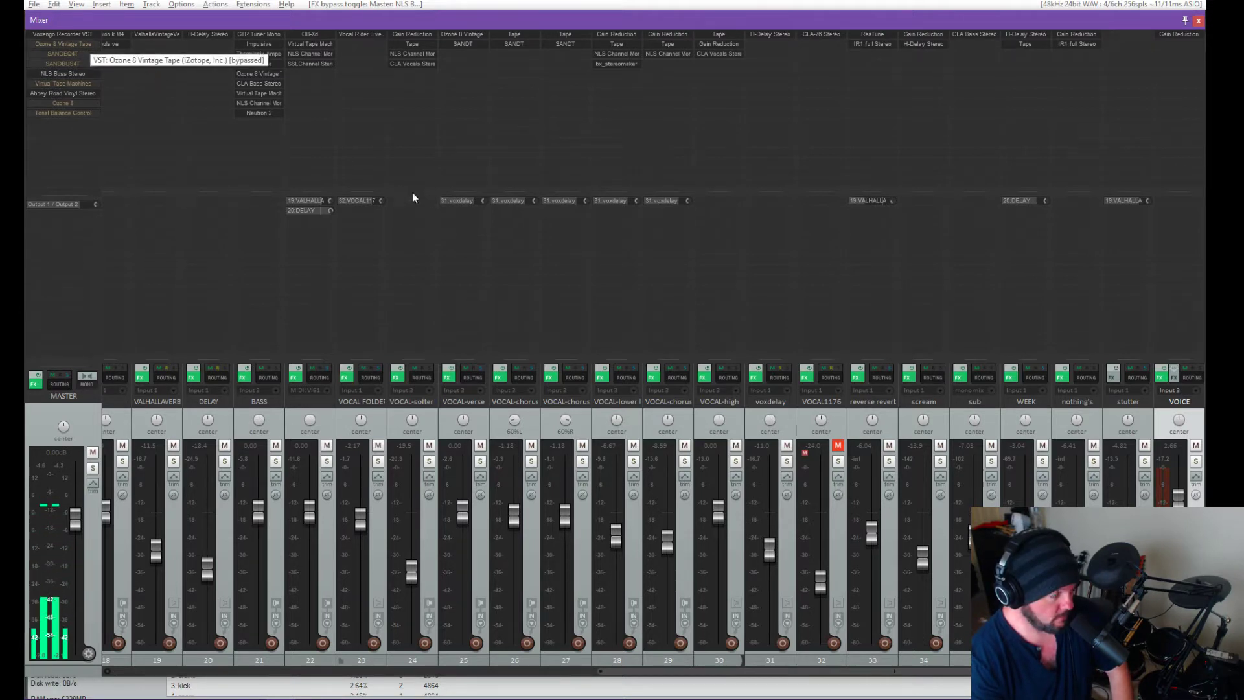
Step: Examine the settings of Ozone 8 Vintage Tape on the master track, then close its window
{"action": "left_click", "coordinate": [81, 44]}
{"action": "left_click_drag", "start_coordinate": [572, 62], "coordinate": [589, 71]}
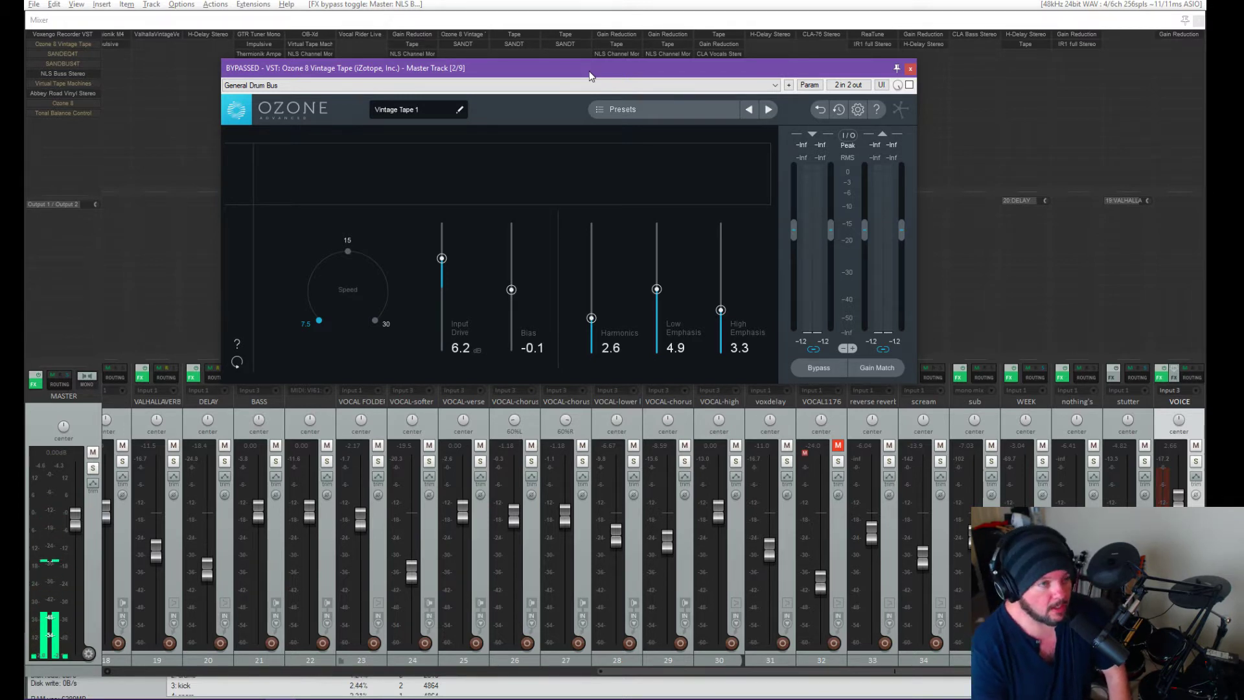
{"action": "left_click_drag", "start_coordinate": [590, 76], "coordinate": [596, 75]}
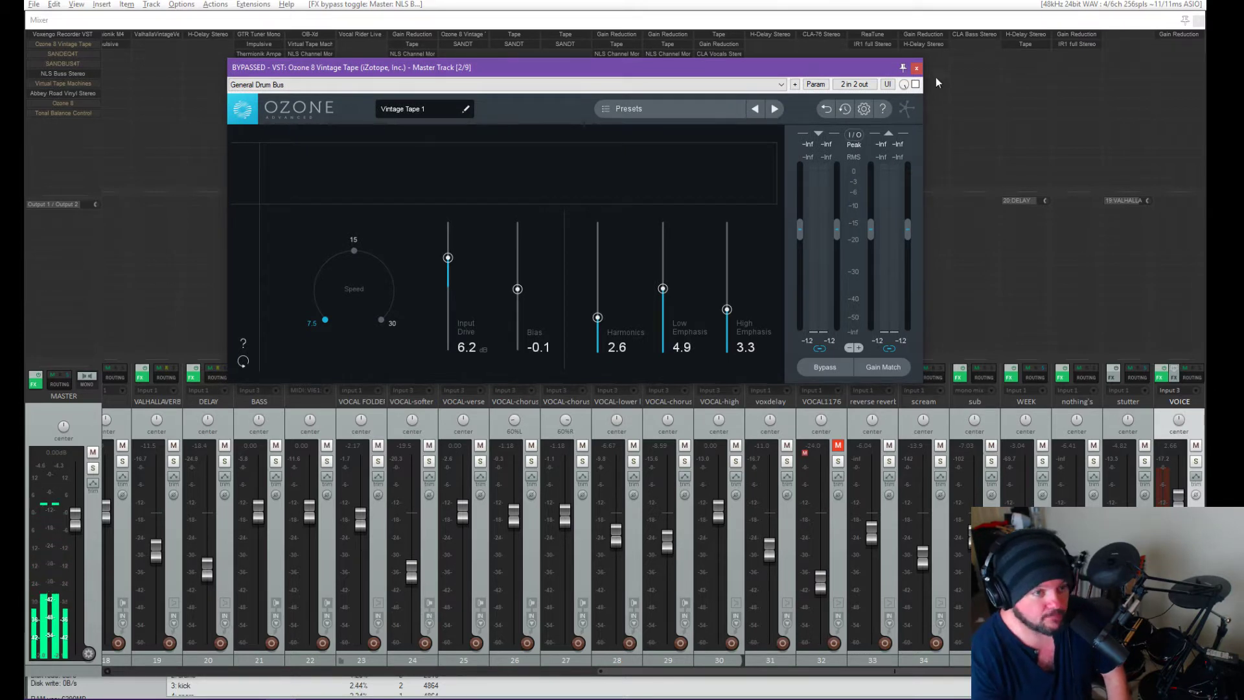
{"action": "left_click", "coordinate": [918, 68]}
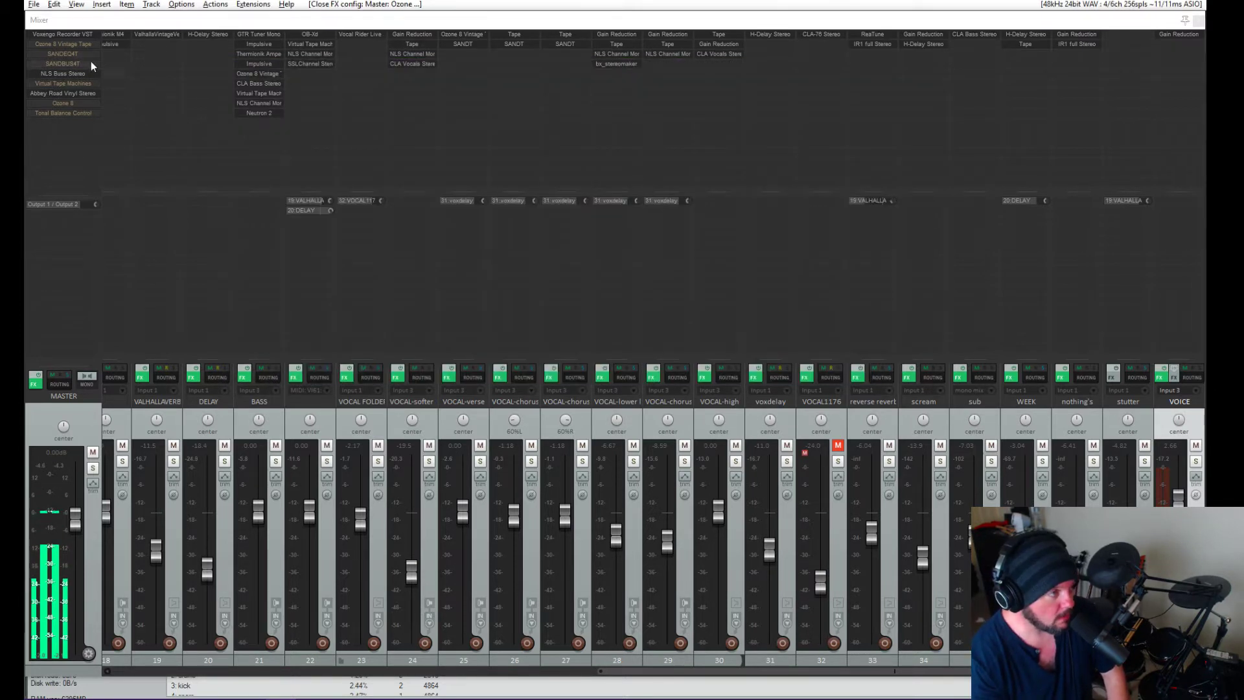
Step: Examine the frequency bands, filters and gain settings of the master track's SANDEQ4T equalizer, then close it
{"action": "left_click", "coordinate": [70, 54]}
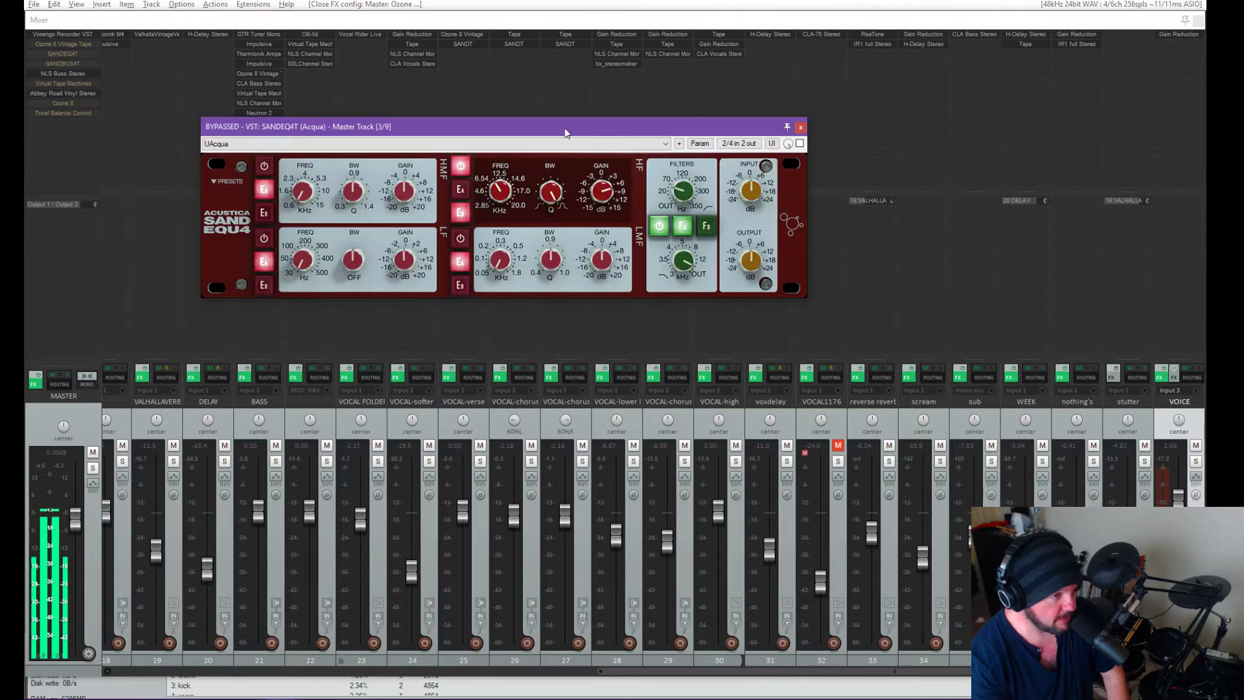
{"action": "left_click_drag", "start_coordinate": [566, 130], "coordinate": [602, 133]}
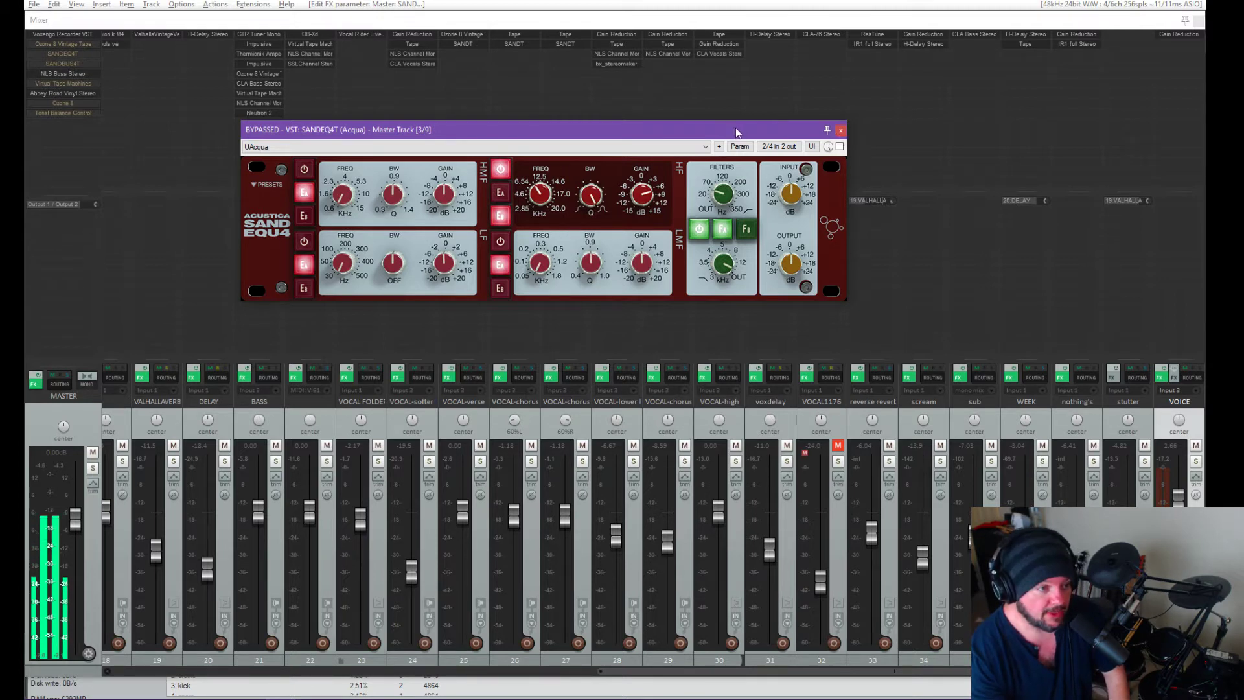
{"action": "left_click_drag", "start_coordinate": [736, 127], "coordinate": [781, 136]}
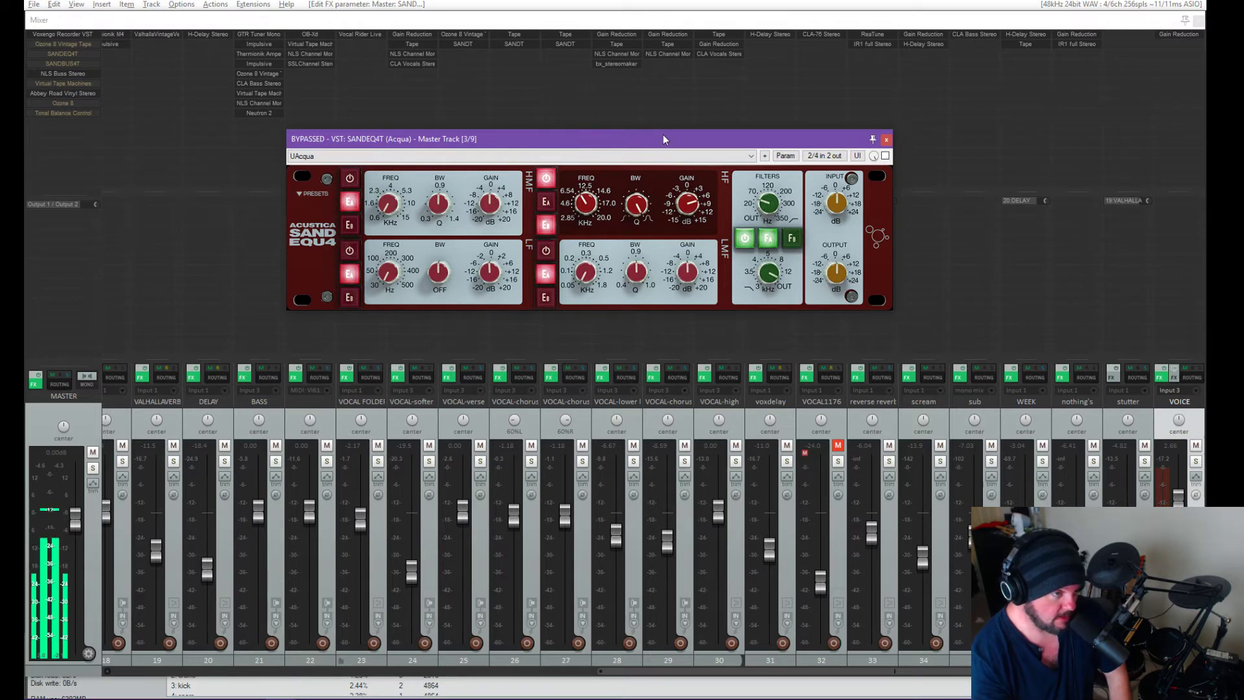
{"action": "left_click_drag", "start_coordinate": [675, 136], "coordinate": [664, 132]}
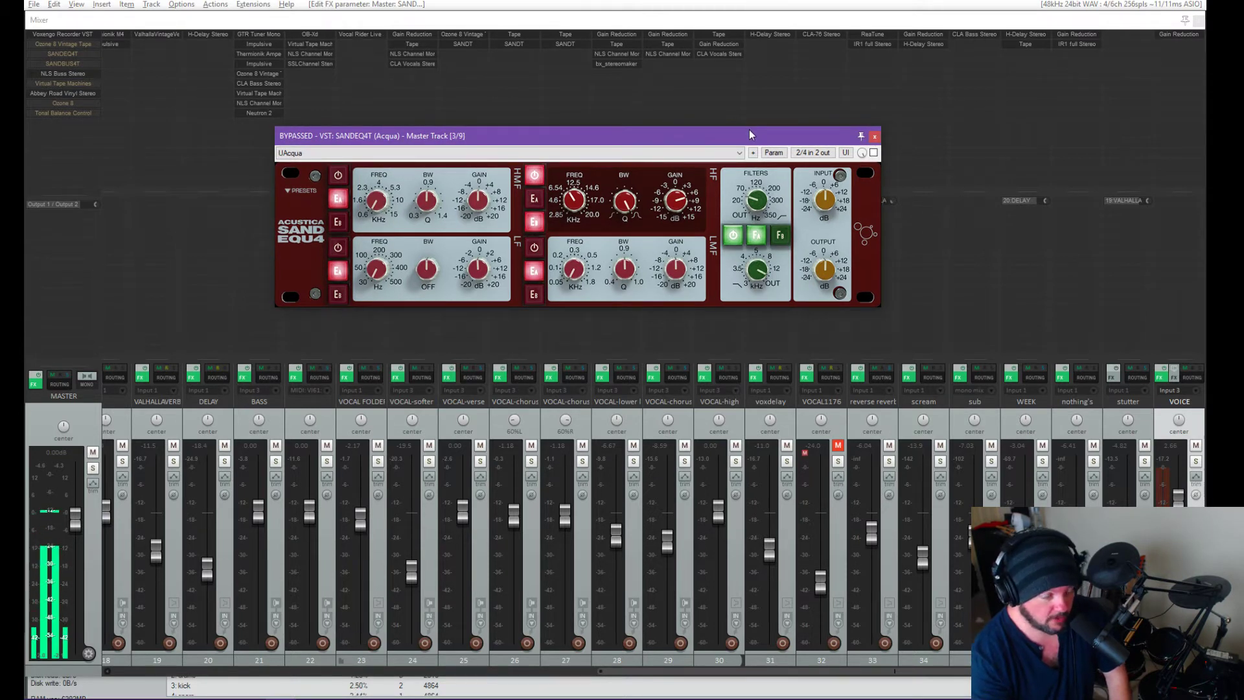
{"action": "left_click_drag", "start_coordinate": [749, 130], "coordinate": [777, 129]}
{"action": "left_click_drag", "start_coordinate": [651, 138], "coordinate": [634, 132]}
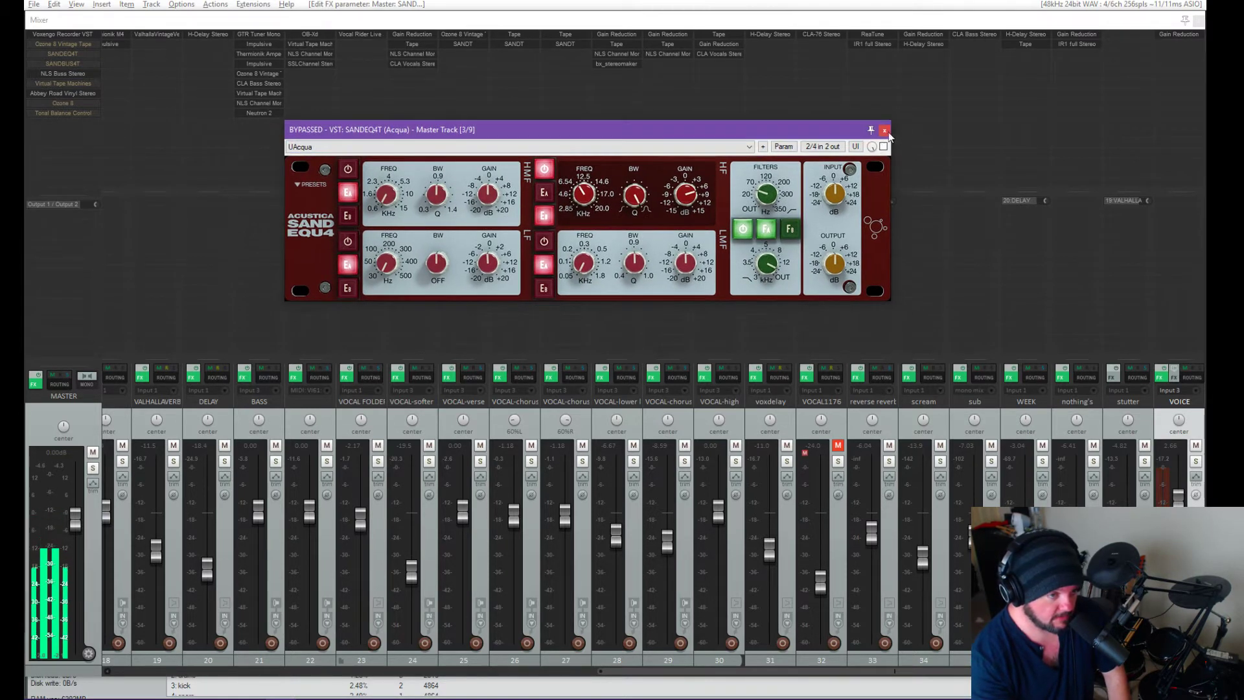
{"action": "left_click_drag", "start_coordinate": [818, 130], "coordinate": [826, 130]}
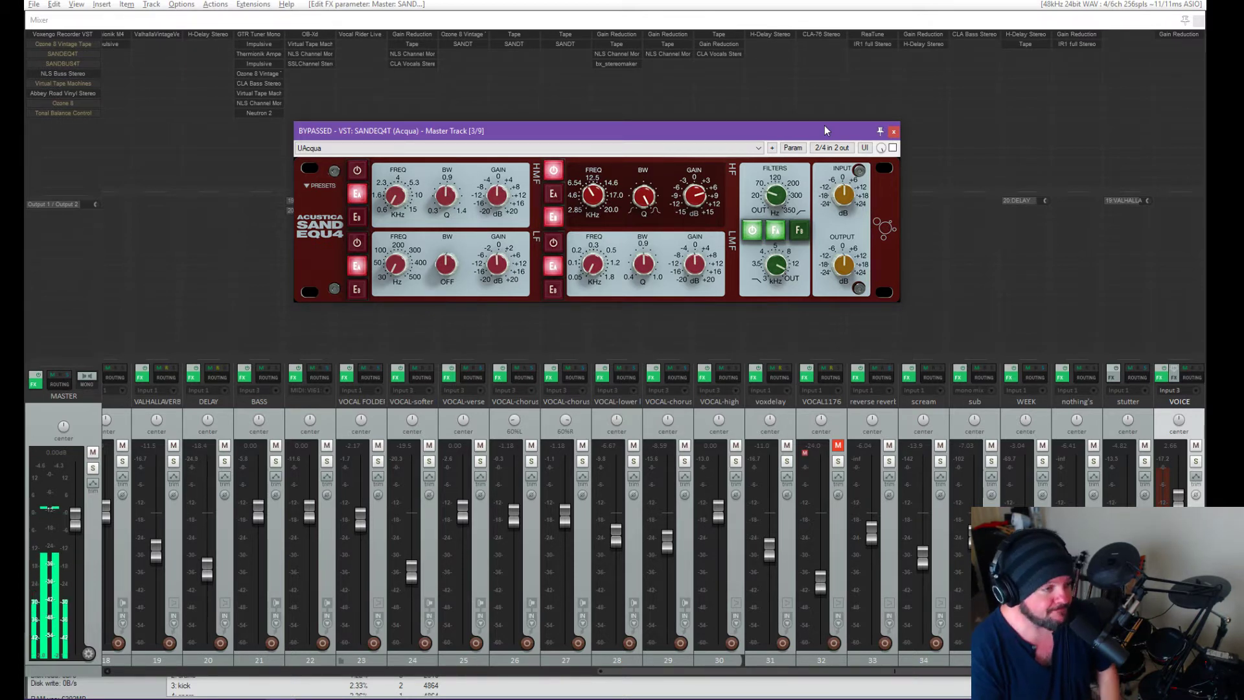
{"action": "left_click", "coordinate": [894, 132]}
Step: Examine the compression settings of SANDBUS4T on the master track, then close its window
{"action": "left_click", "coordinate": [76, 65]}
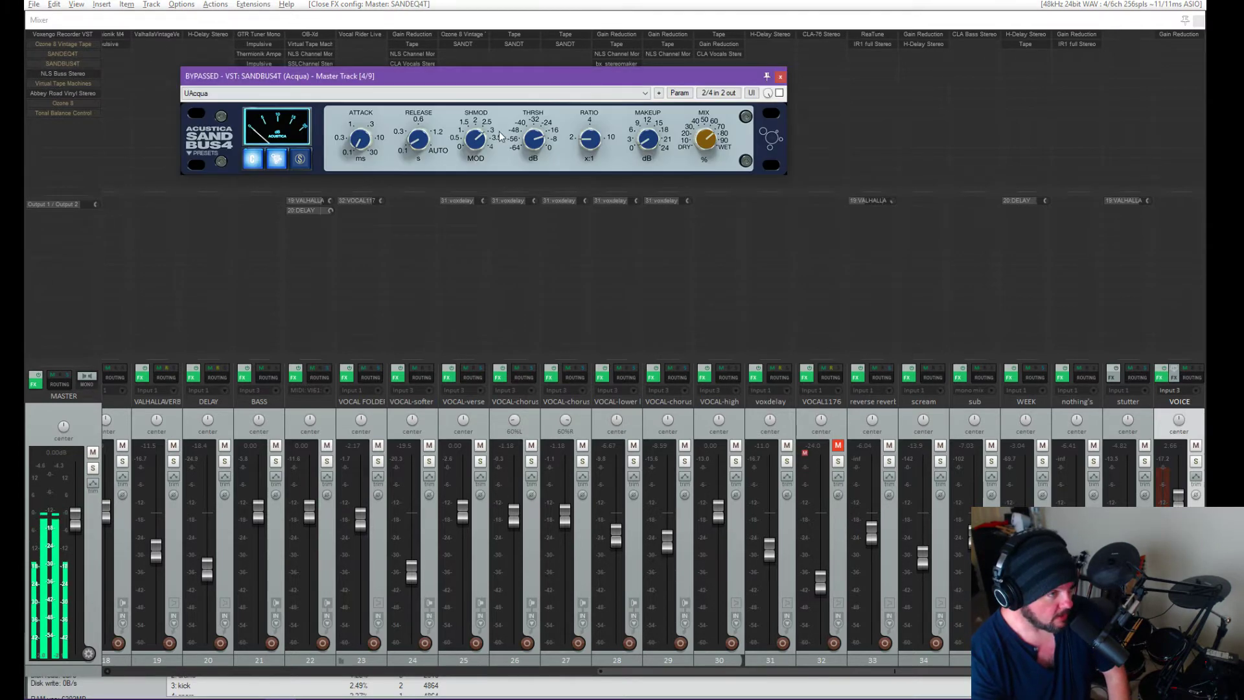
{"action": "left_click_drag", "start_coordinate": [296, 76], "coordinate": [403, 123]}
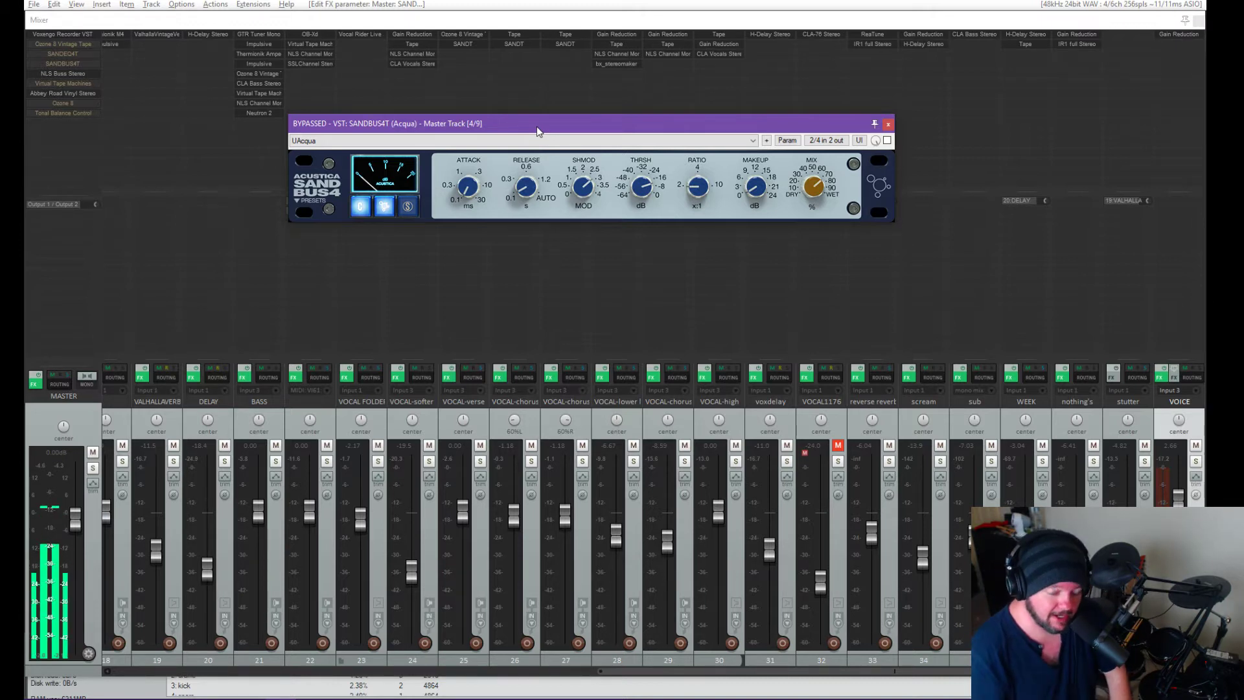
{"action": "left_click", "coordinate": [887, 123]}
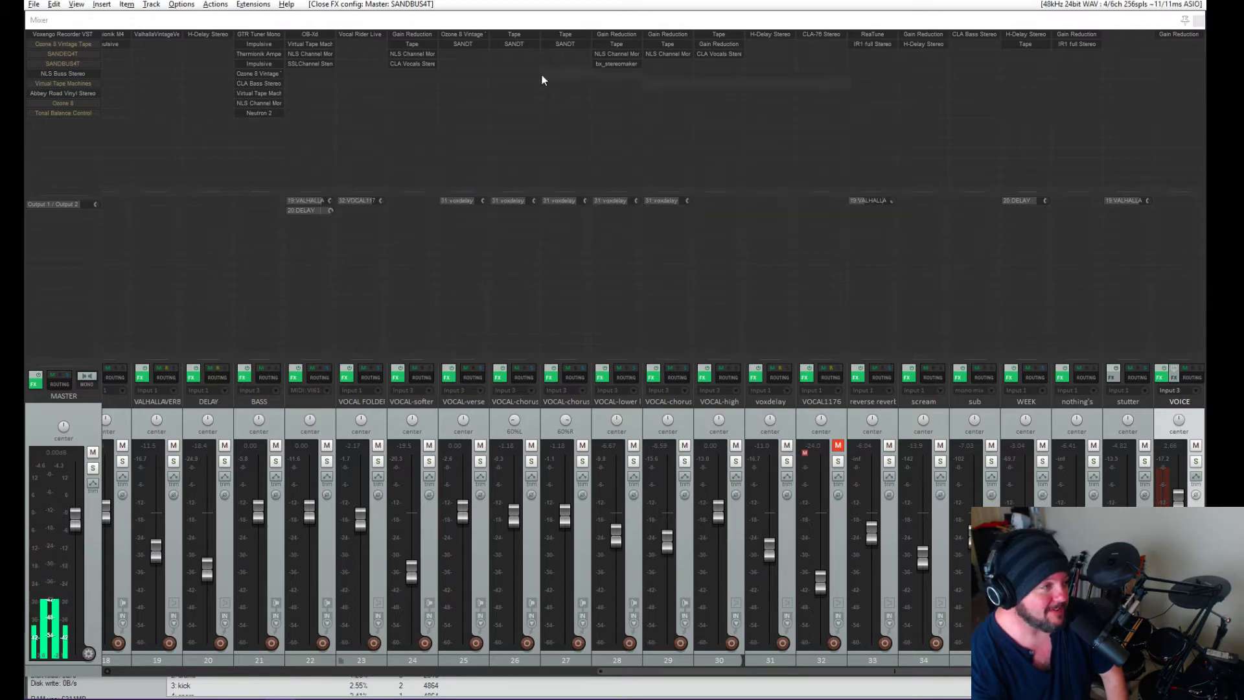
Step: Examine the NLS Buss Stereo console settings on the master track, then close its window
{"action": "left_click", "coordinate": [65, 76]}
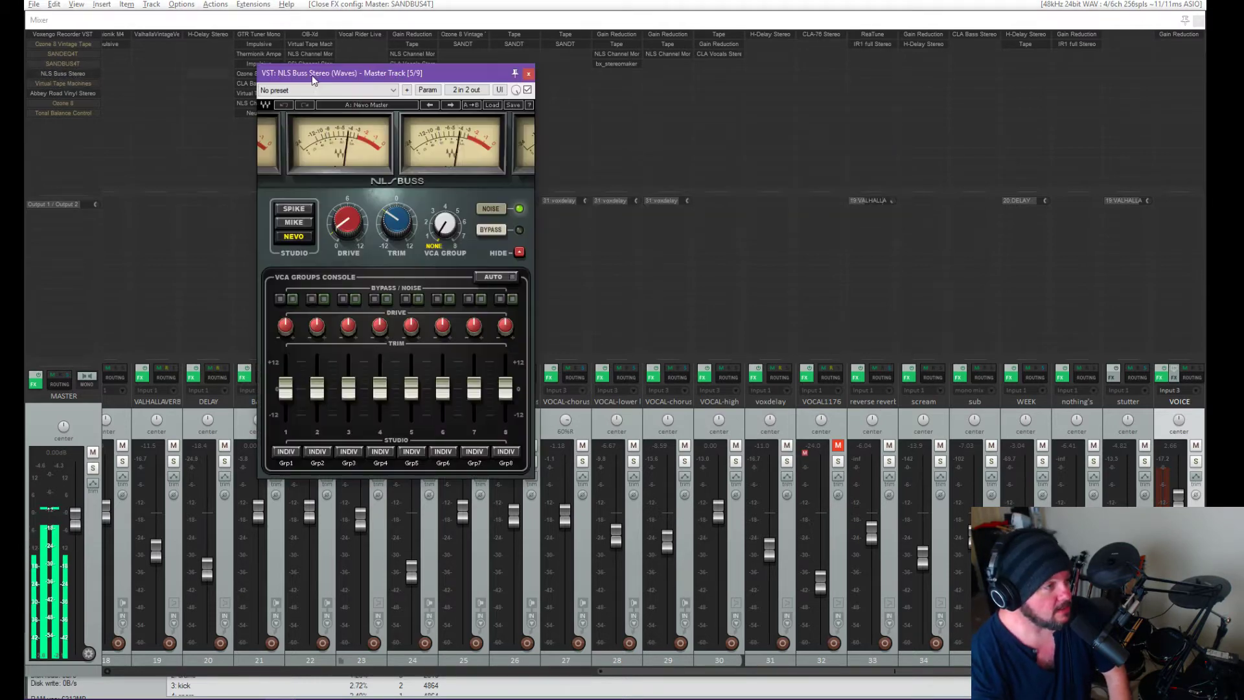
{"action": "left_click_drag", "start_coordinate": [441, 74], "coordinate": [461, 73]}
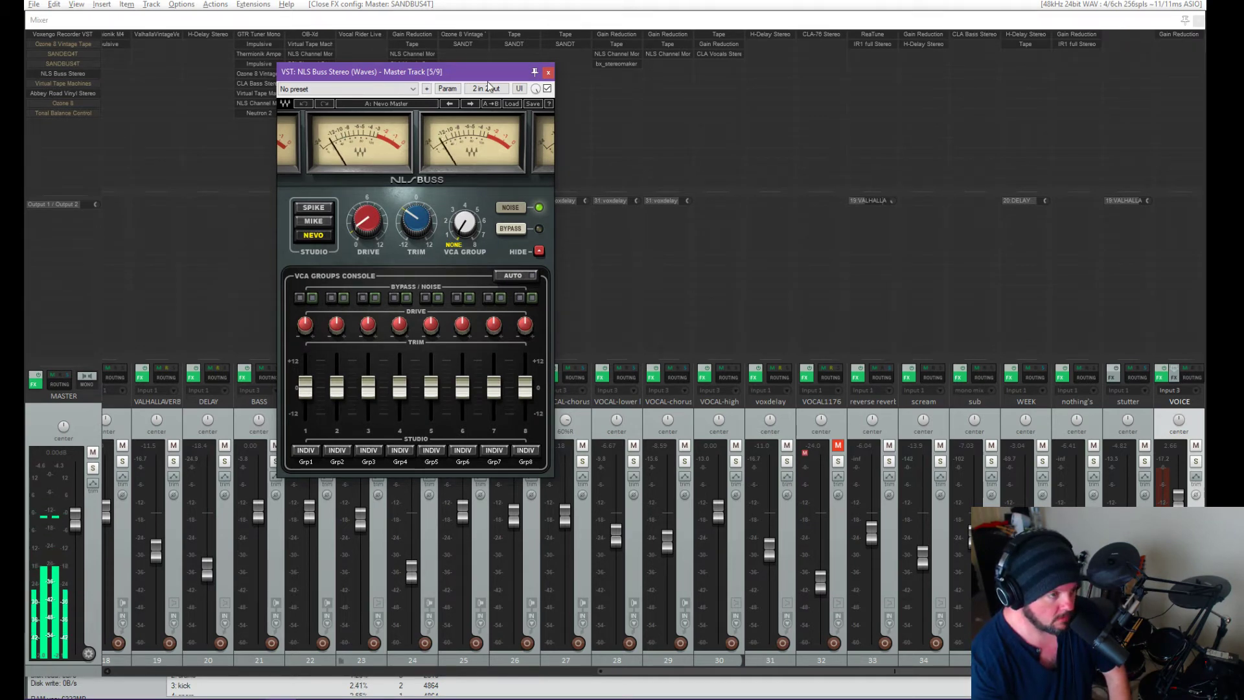
{"action": "left_click_drag", "start_coordinate": [483, 72], "coordinate": [504, 73]}
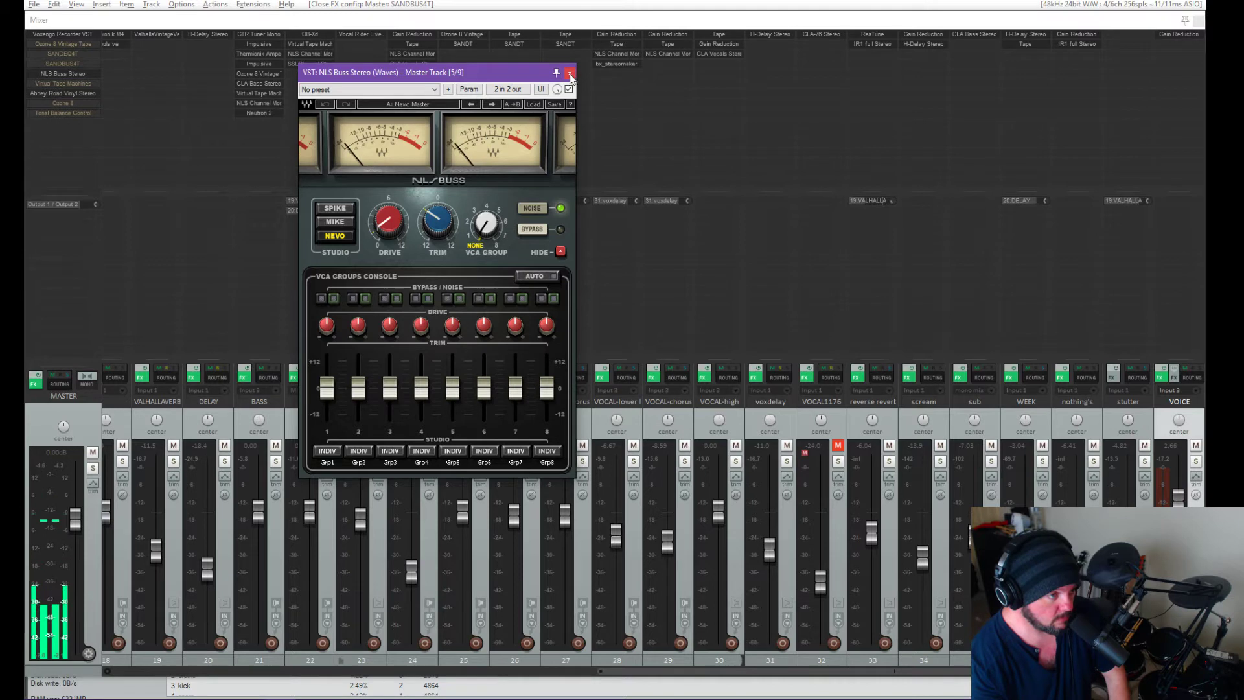
{"action": "left_click_drag", "start_coordinate": [518, 73], "coordinate": [530, 76]}
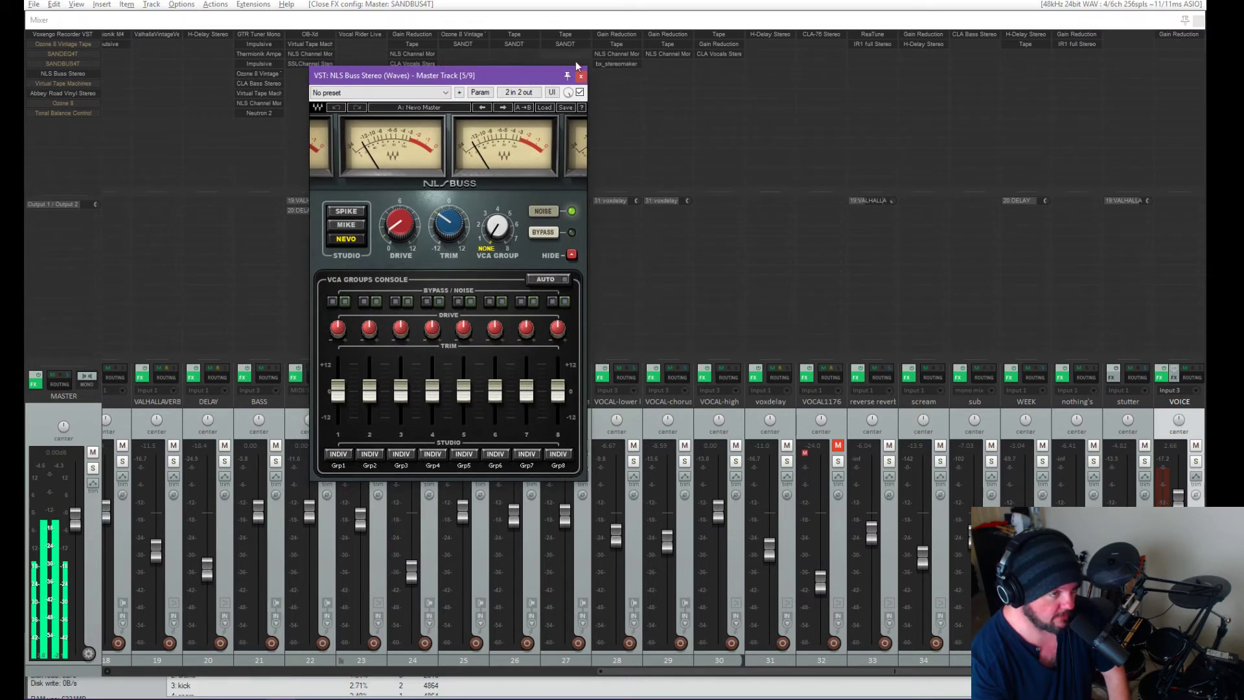
{"action": "left_click", "coordinate": [581, 76]}
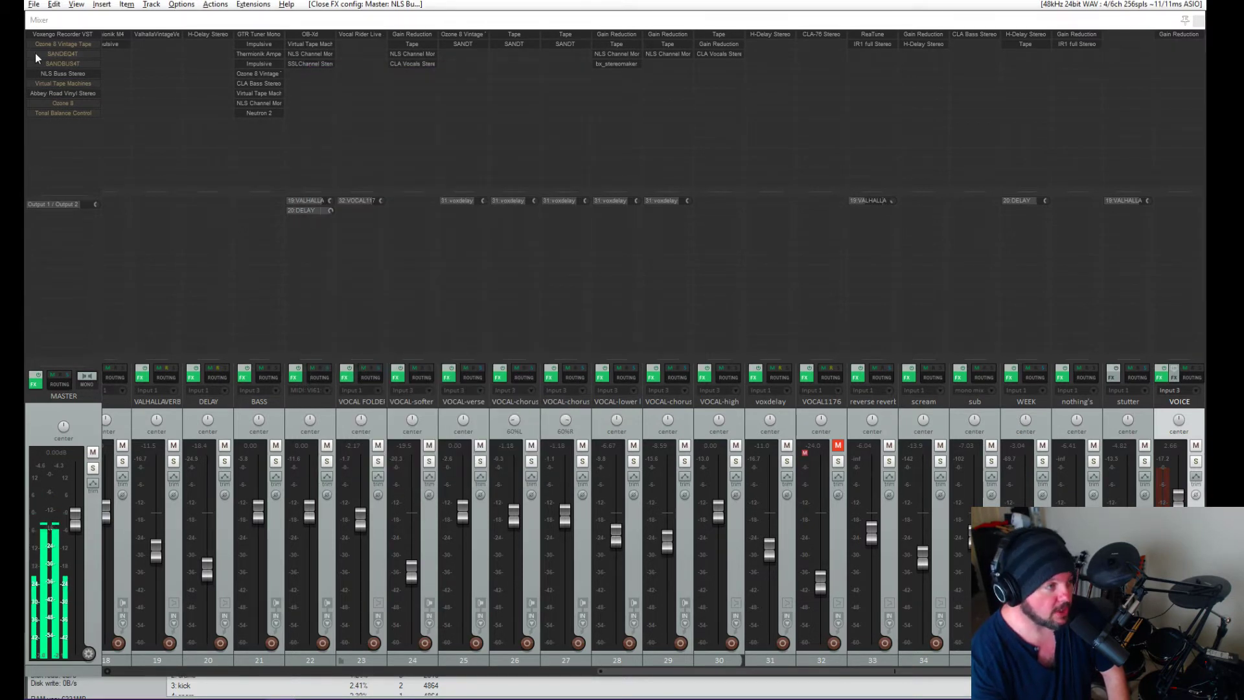
Step: Examine the Virtual Tape Machines settings on the master track, hide its tape reels, and close its window
{"action": "left_click", "coordinate": [63, 84]}
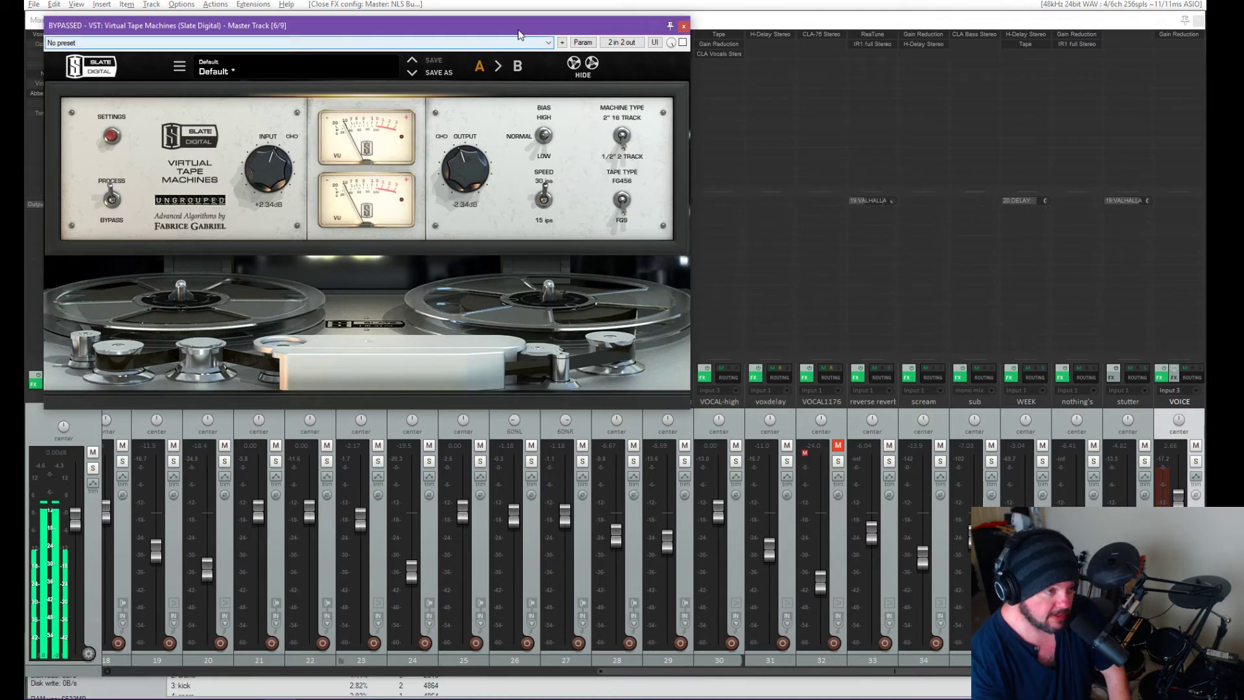
{"action": "left_click_drag", "start_coordinate": [521, 29], "coordinate": [580, 45]}
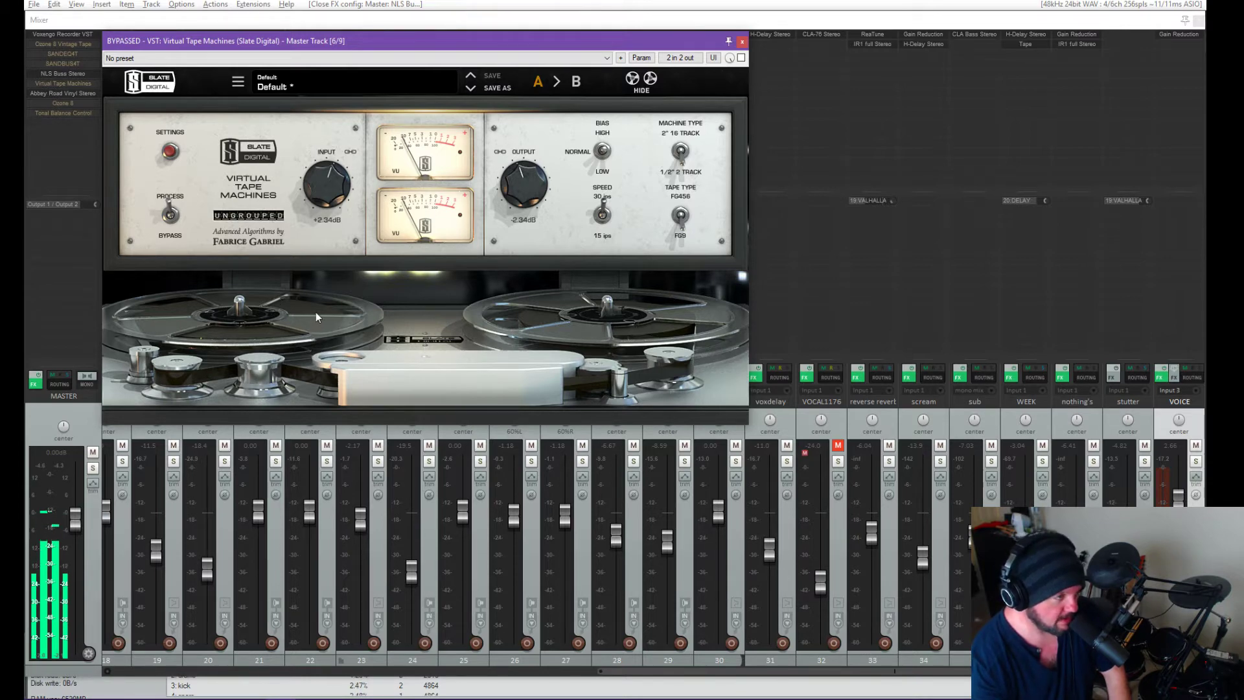
{"action": "left_click", "coordinate": [650, 79]}
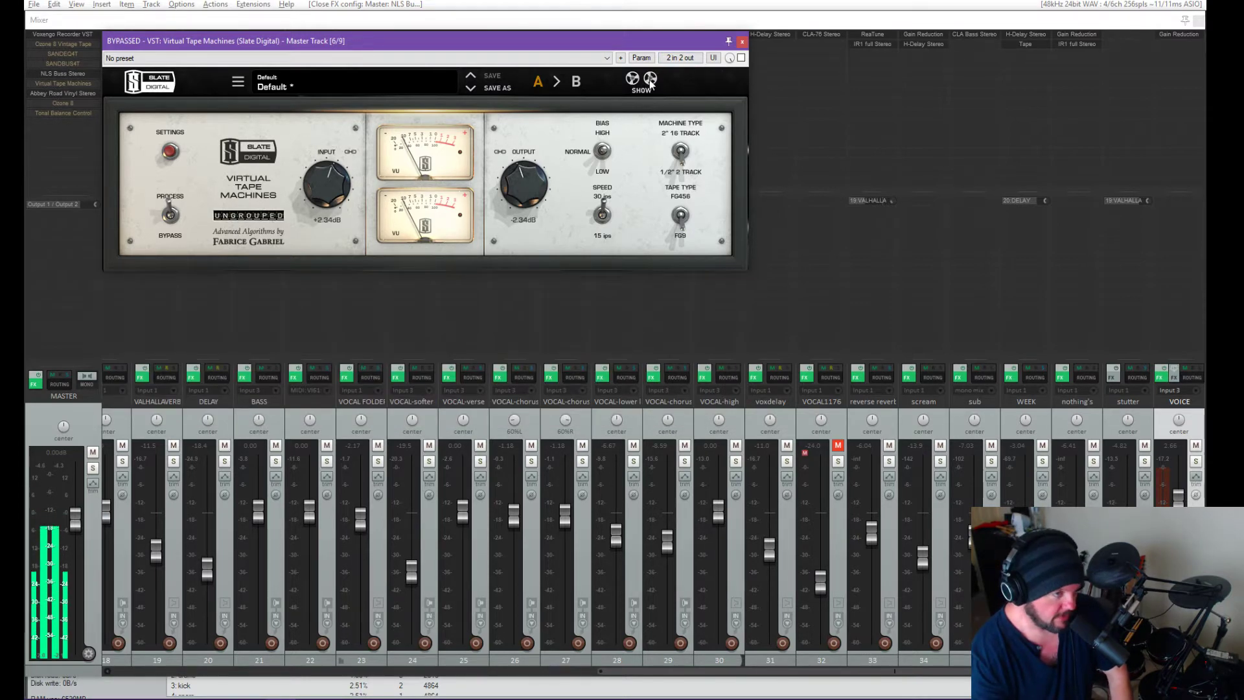
{"action": "left_click", "coordinate": [742, 41]}
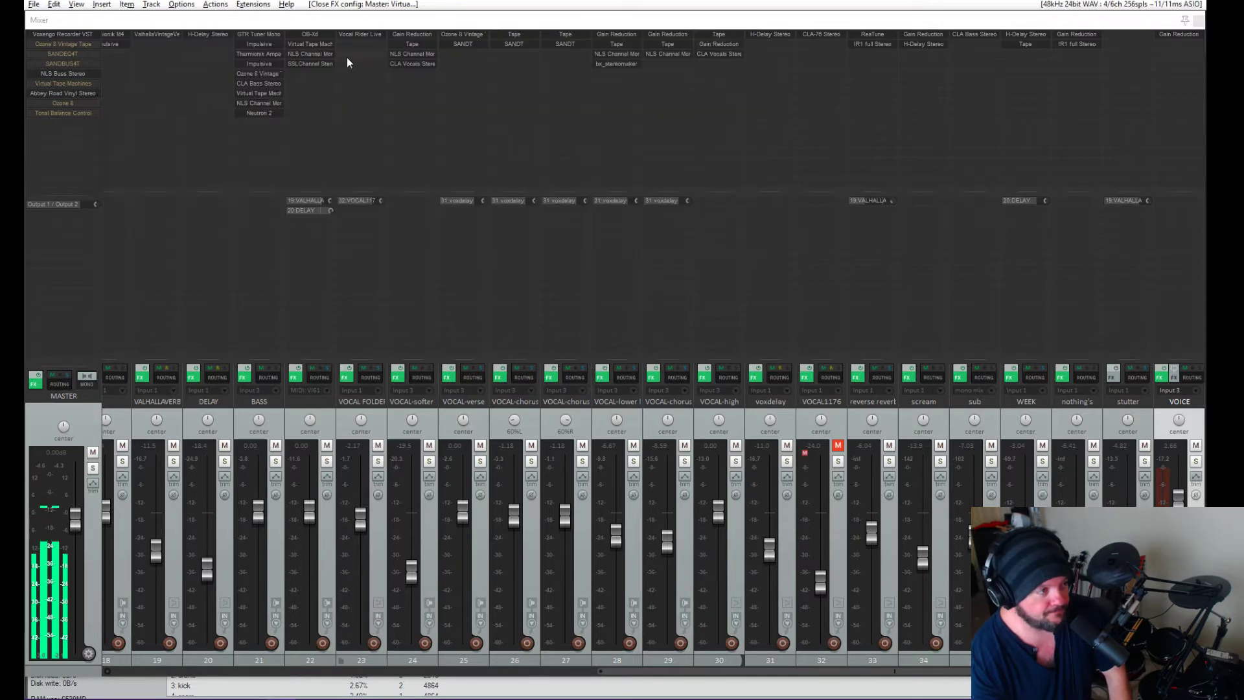
Step: Examine the Abbey Road Vinyl Stereo settings on the master track, then close its window
{"action": "left_click", "coordinate": [79, 94]}
{"action": "left_click_drag", "start_coordinate": [606, 58], "coordinate": [617, 58]}
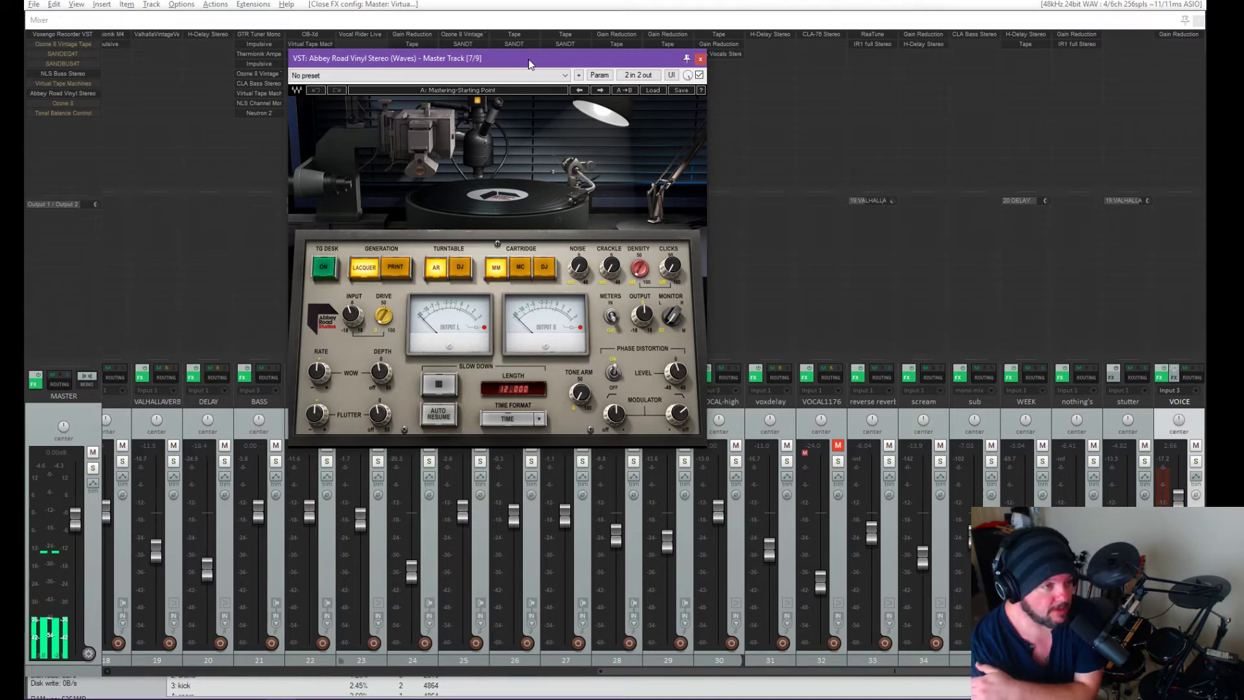
{"action": "left_click_drag", "start_coordinate": [528, 63], "coordinate": [543, 70]}
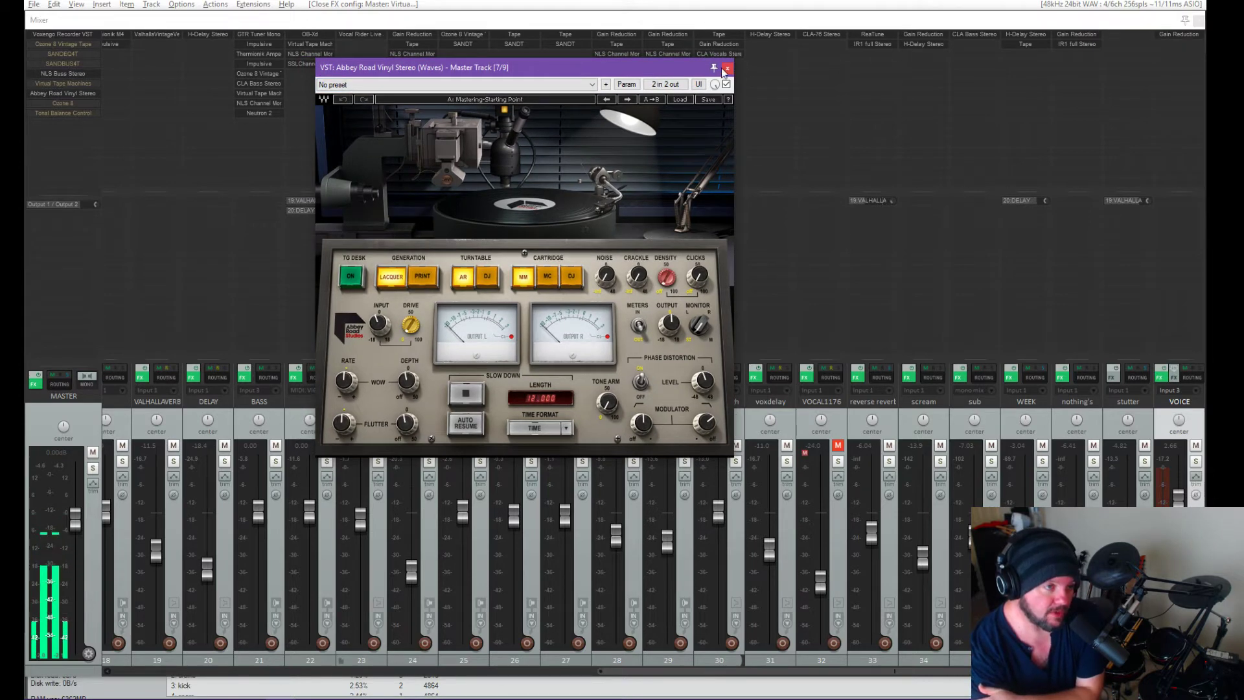
{"action": "left_click", "coordinate": [712, 66]}
Step: Open Ozone 8 on the master track and examine its Maximizer settings
{"action": "left_click", "coordinate": [75, 103]}
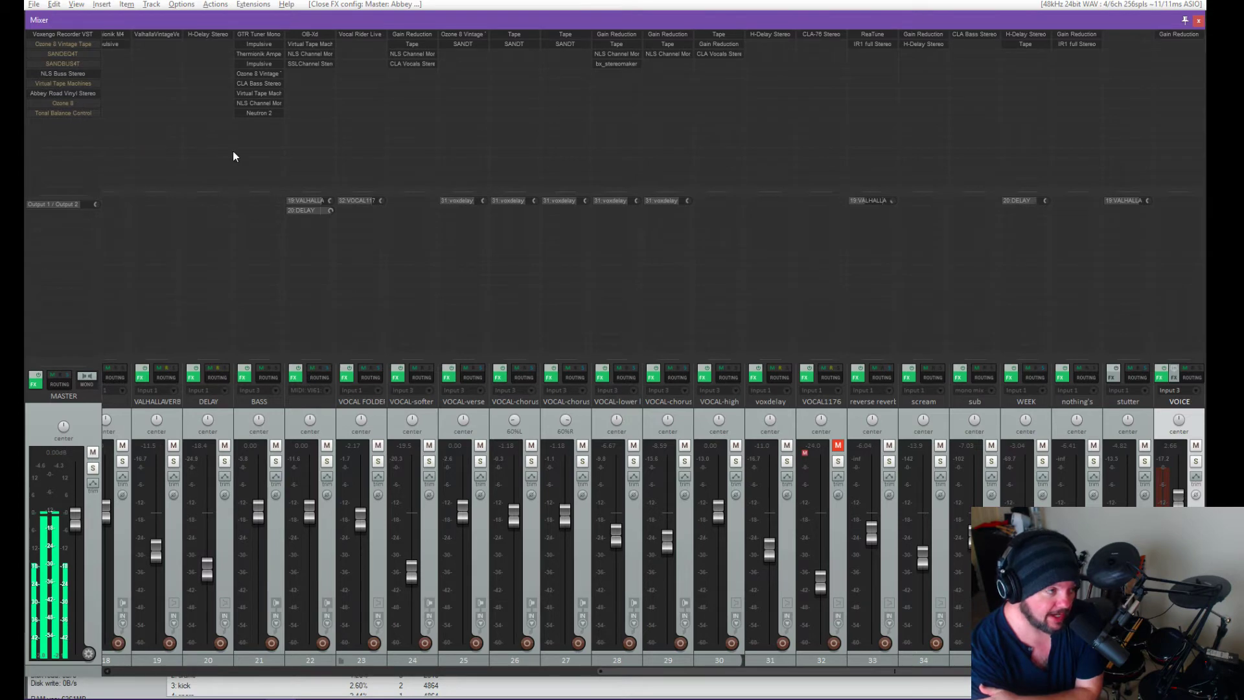
{"action": "left_click", "coordinate": [217, 675]}
{"action": "left_click", "coordinate": [85, 103]}
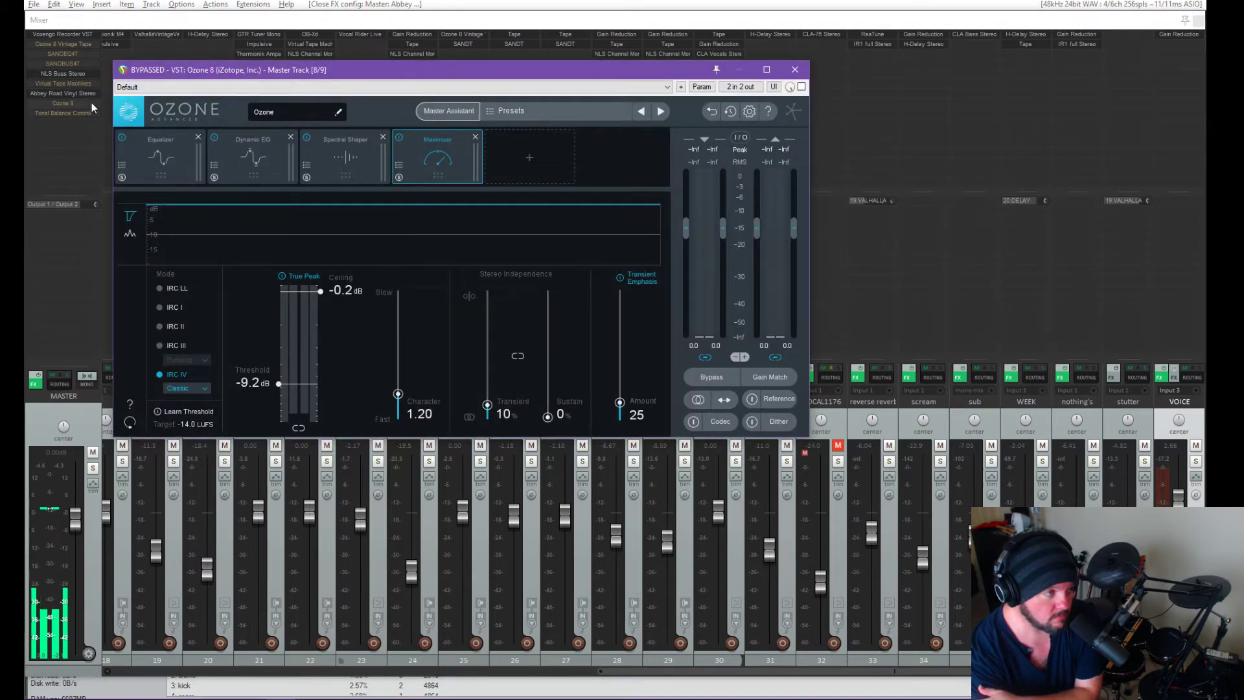
{"action": "left_click_drag", "start_coordinate": [348, 71], "coordinate": [467, 74]}
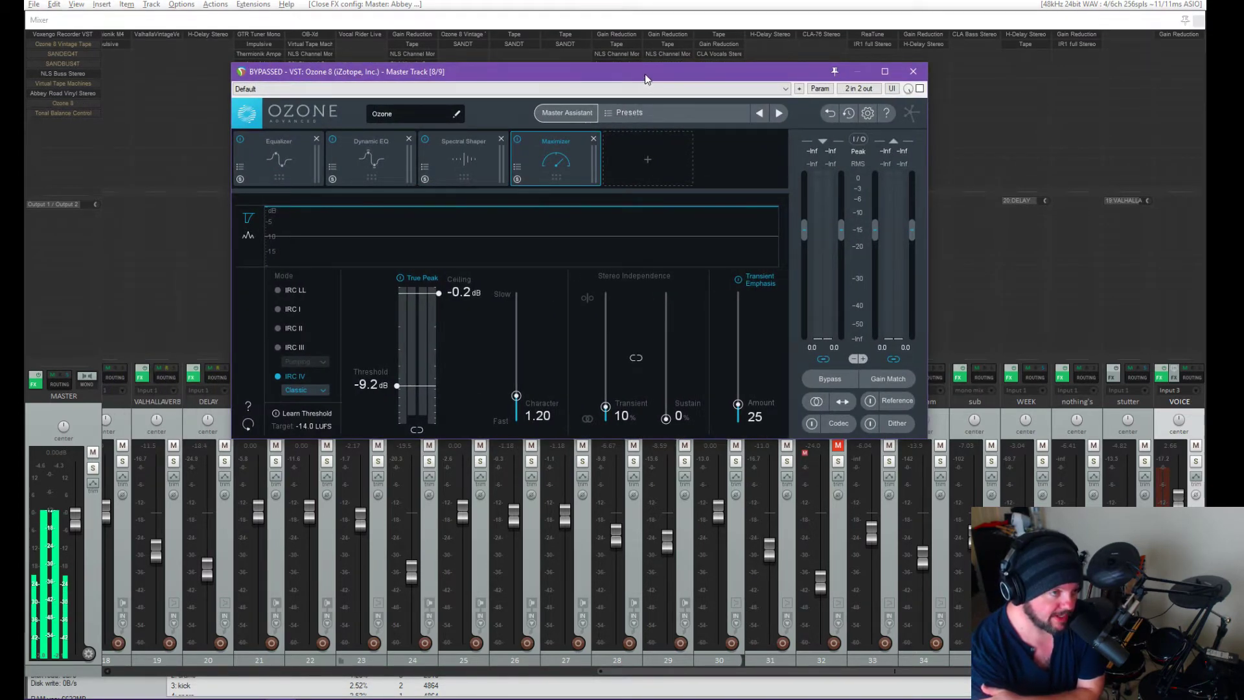
{"action": "left_click_drag", "start_coordinate": [645, 73], "coordinate": [659, 75]}
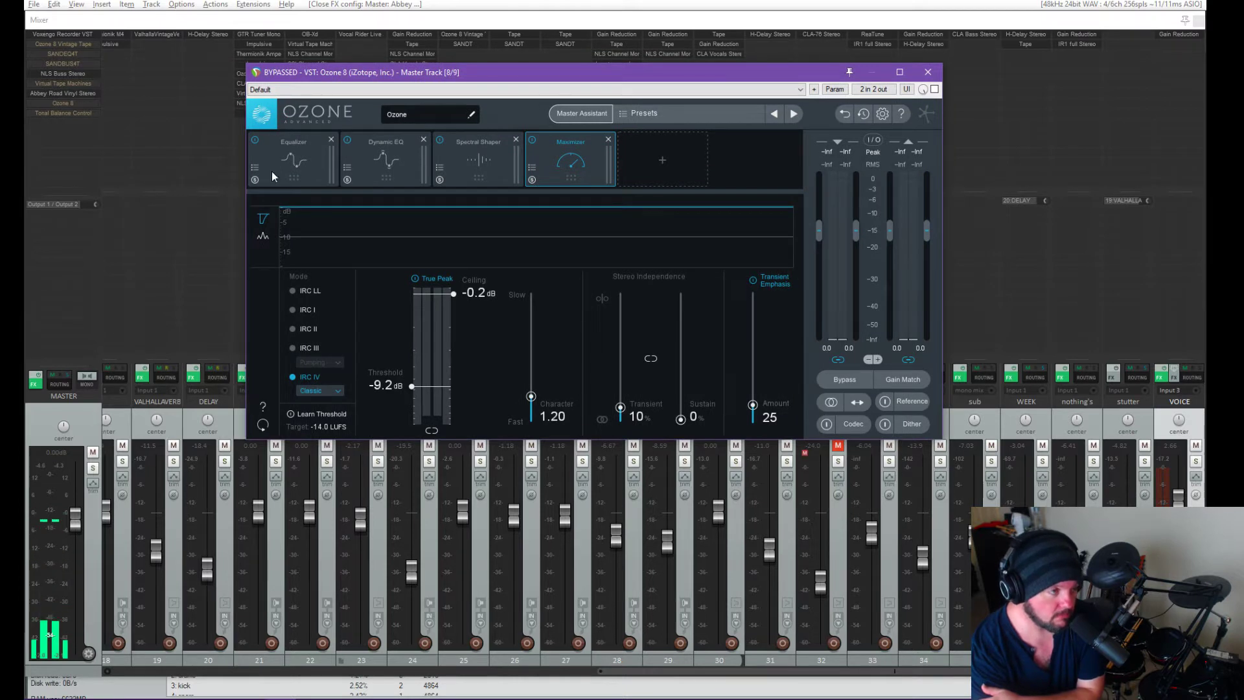
{"action": "left_click_drag", "start_coordinate": [520, 73], "coordinate": [562, 74]}
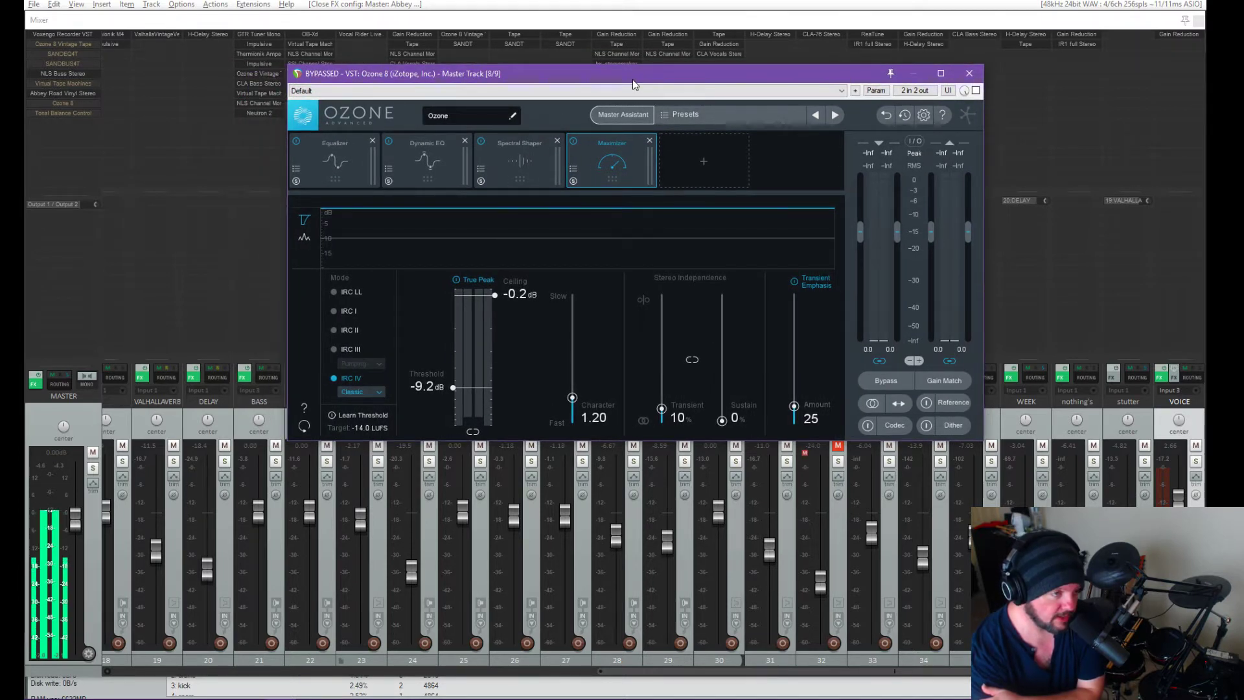
Step: Examine Ozone 8's Spectral Shaper, Dynamic EQ and Equalizer modules, then close its window
{"action": "left_click", "coordinate": [527, 158]}
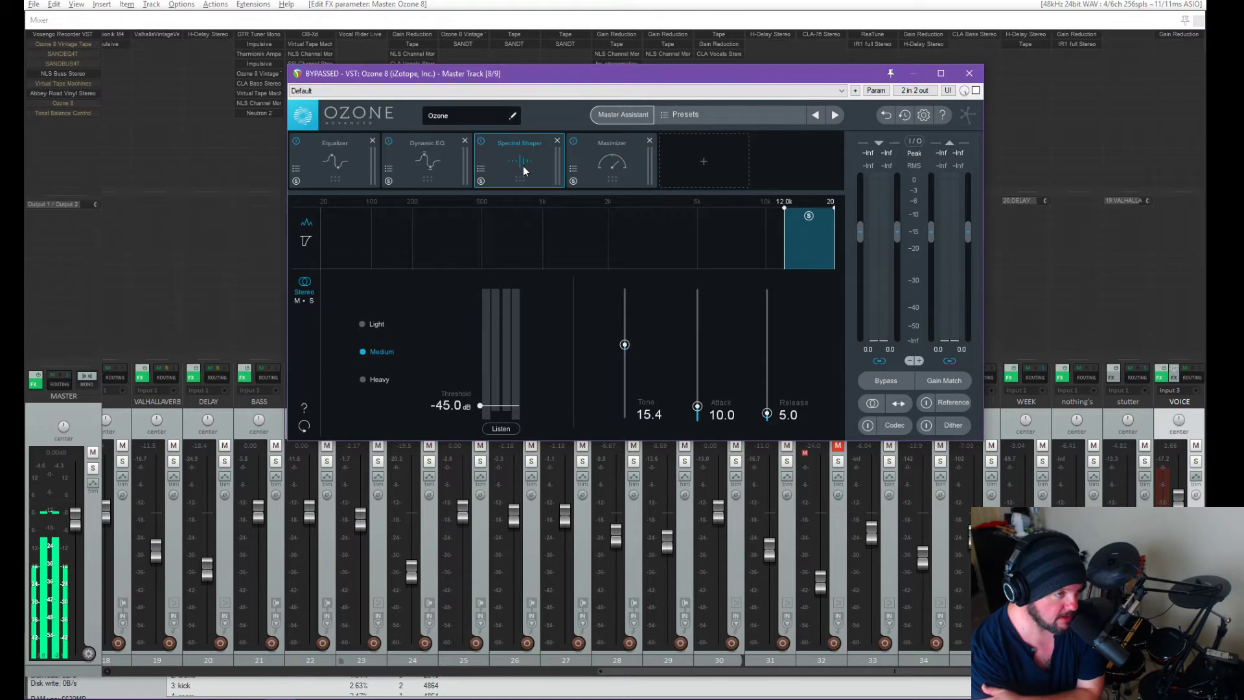
{"action": "left_click", "coordinate": [428, 161]}
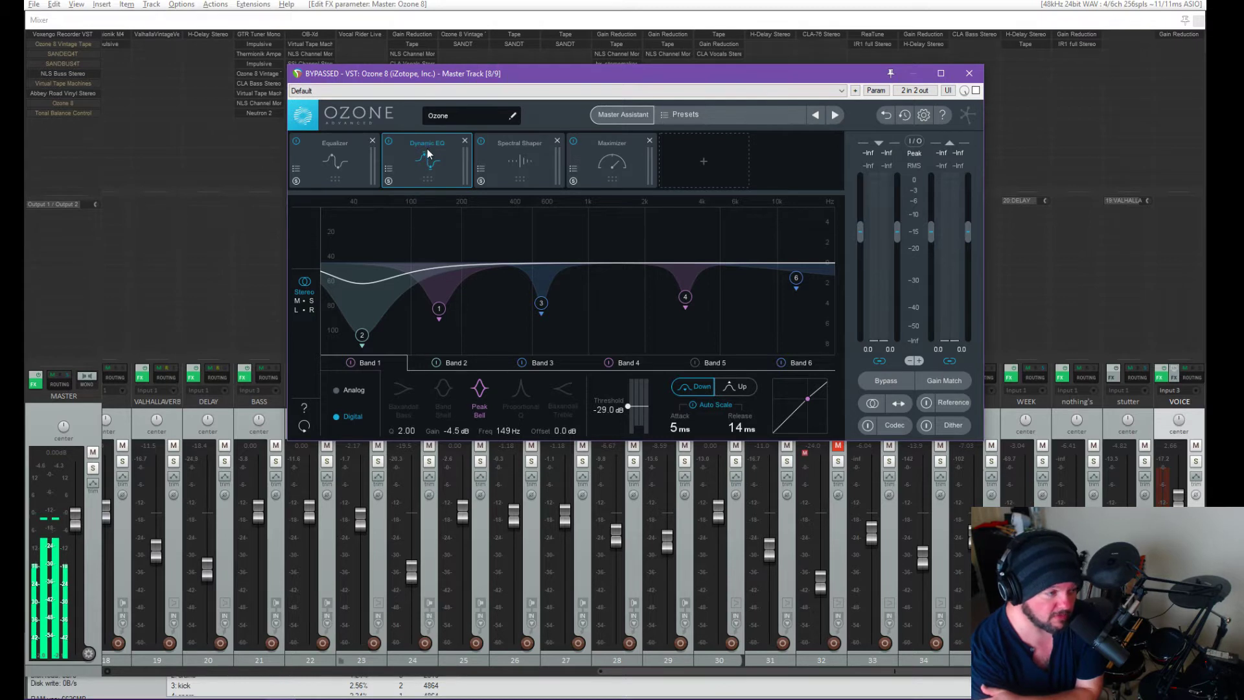
{"action": "left_click", "coordinate": [343, 147]}
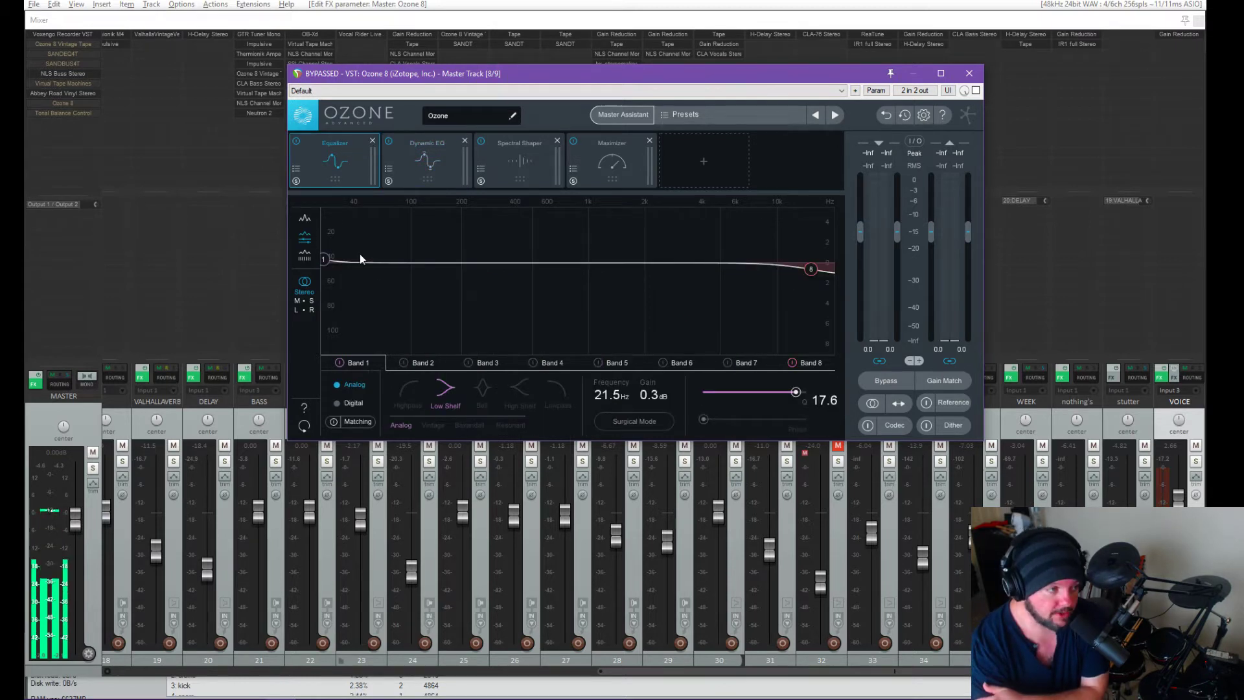
{"action": "left_click", "coordinate": [970, 73]}
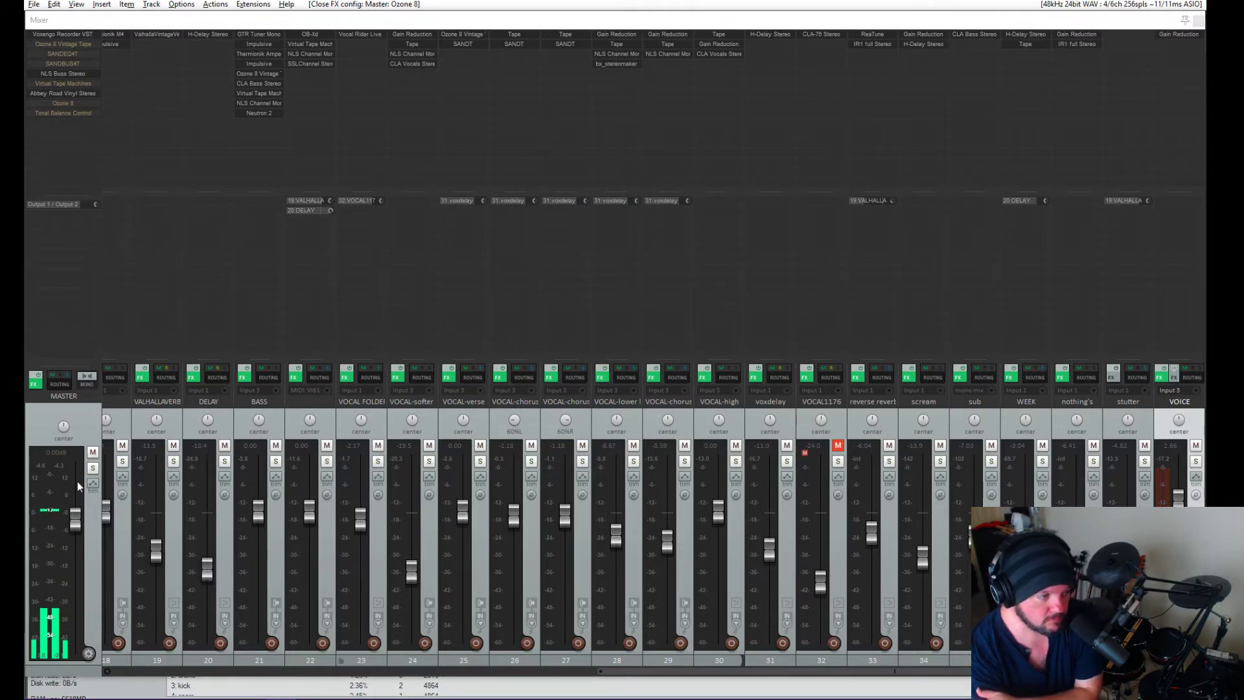
Step: Solo the master drum track at the start of the mixer to hear the drums alone
{"action": "left_click_drag", "start_coordinate": [655, 673], "coordinate": [155, 658]}
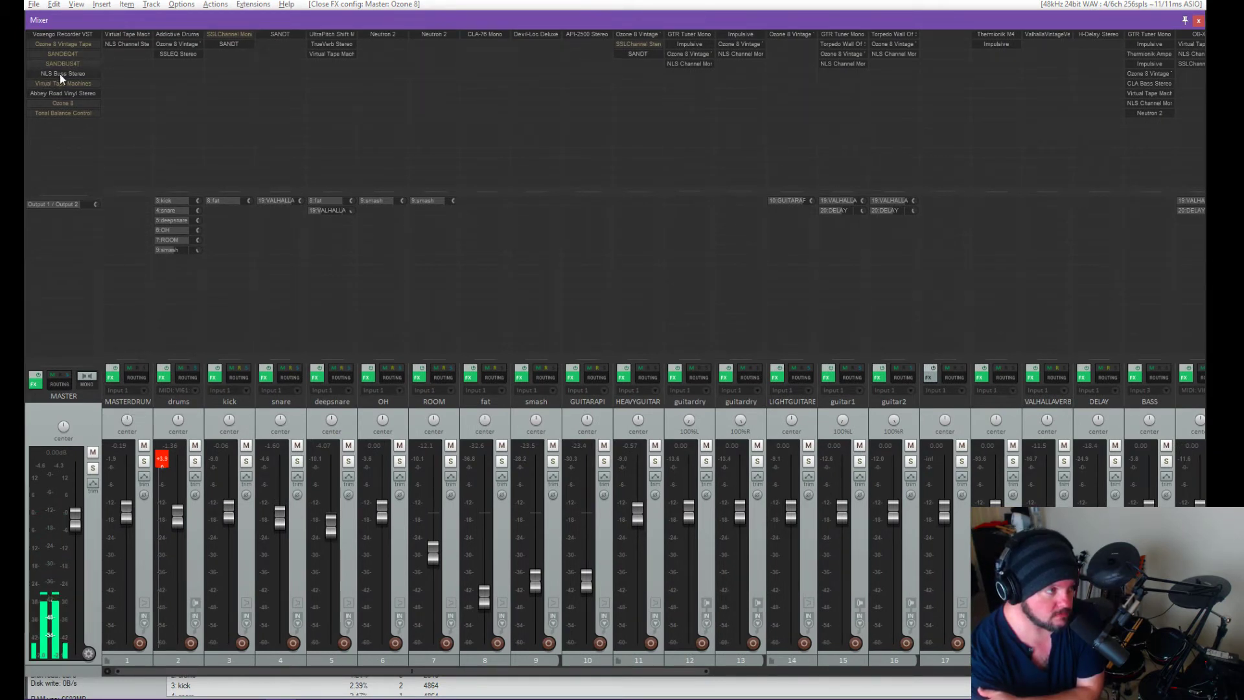
{"action": "left_click", "coordinate": [138, 417]}
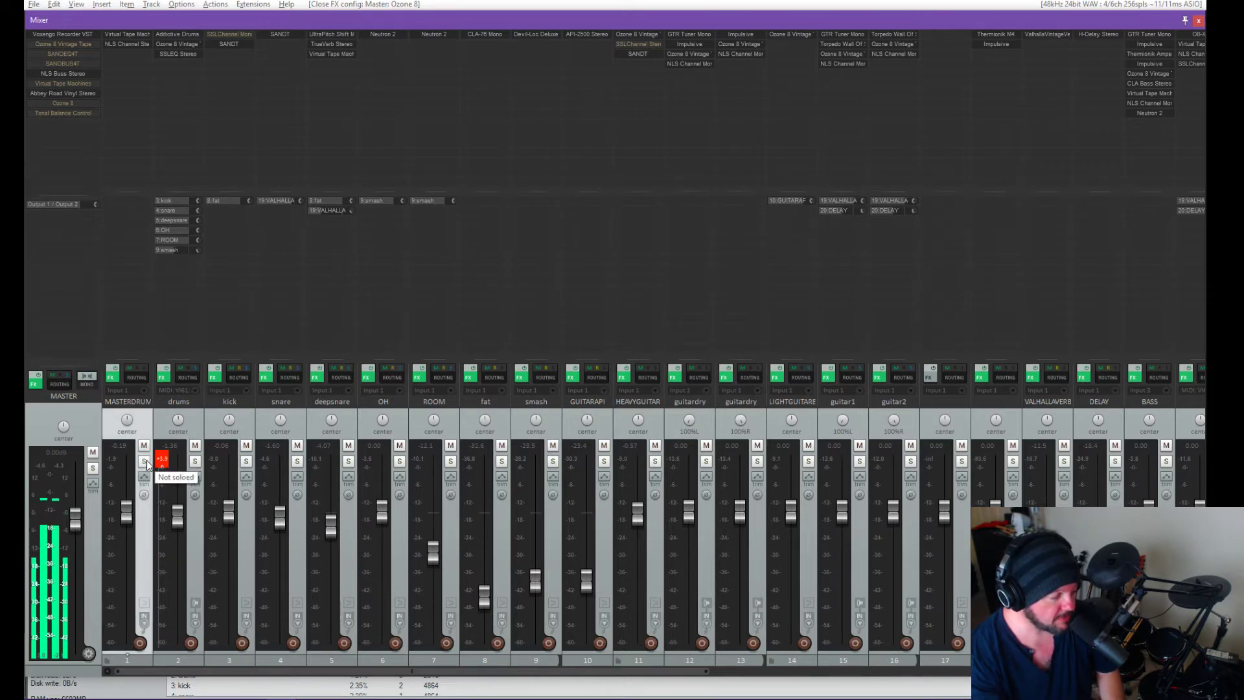
{"action": "left_click", "coordinate": [144, 460]}
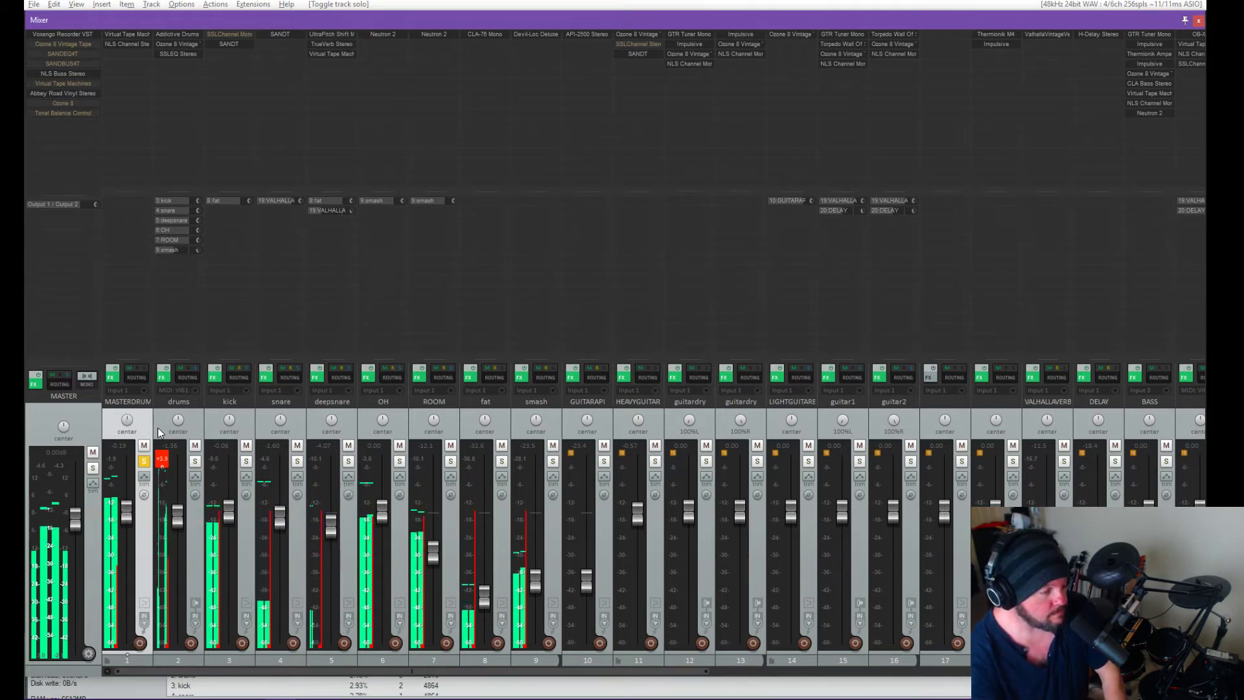
Step: Check the livestream in the YouTube live dashboard, then return to REAPER and unsolo the master drum track
{"action": "key", "text": "alt+Tab"}
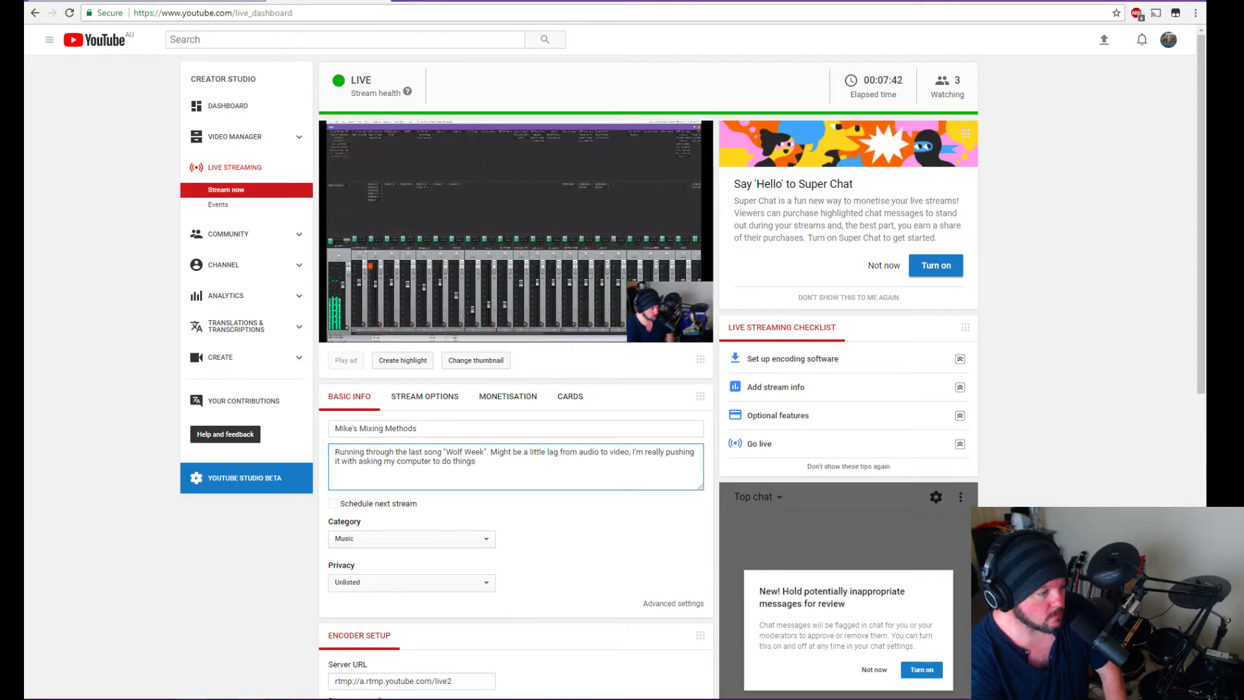
{"action": "key", "text": "alt+Tab"}
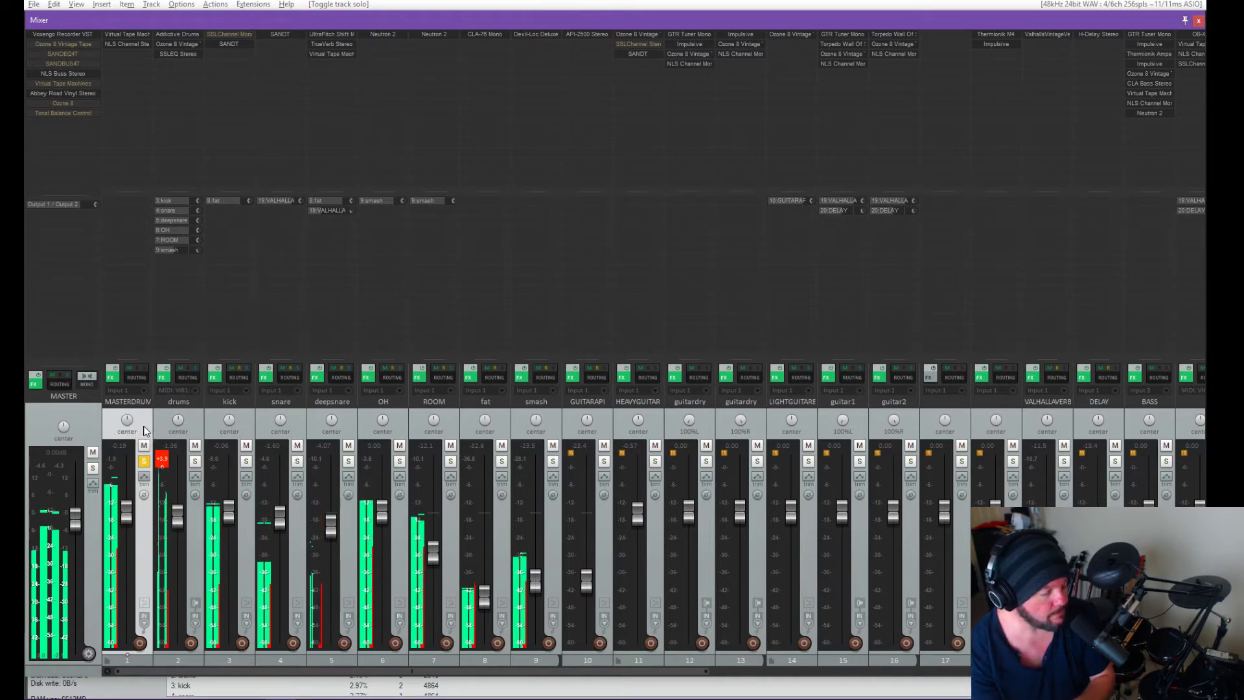
{"action": "left_click", "coordinate": [145, 461]}
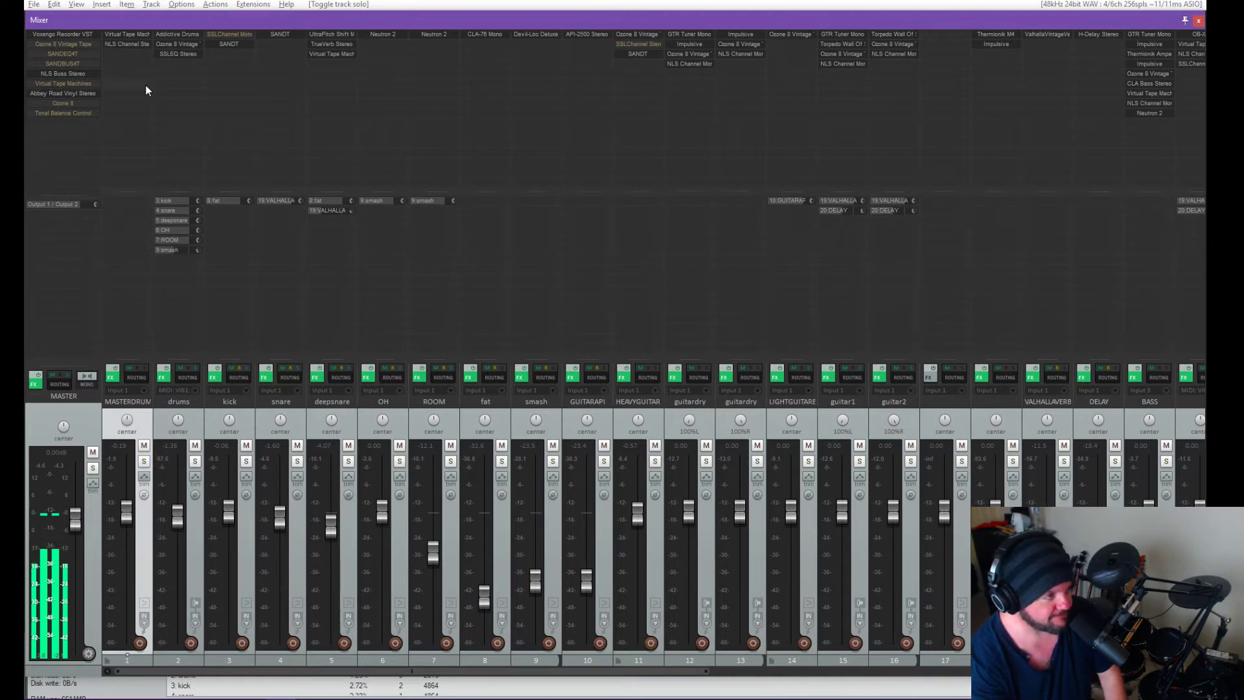
Step: Open Addictive Drums 2 on the drums track and audition the kit's kick, snare and hi-hat
{"action": "left_click", "coordinate": [174, 34]}
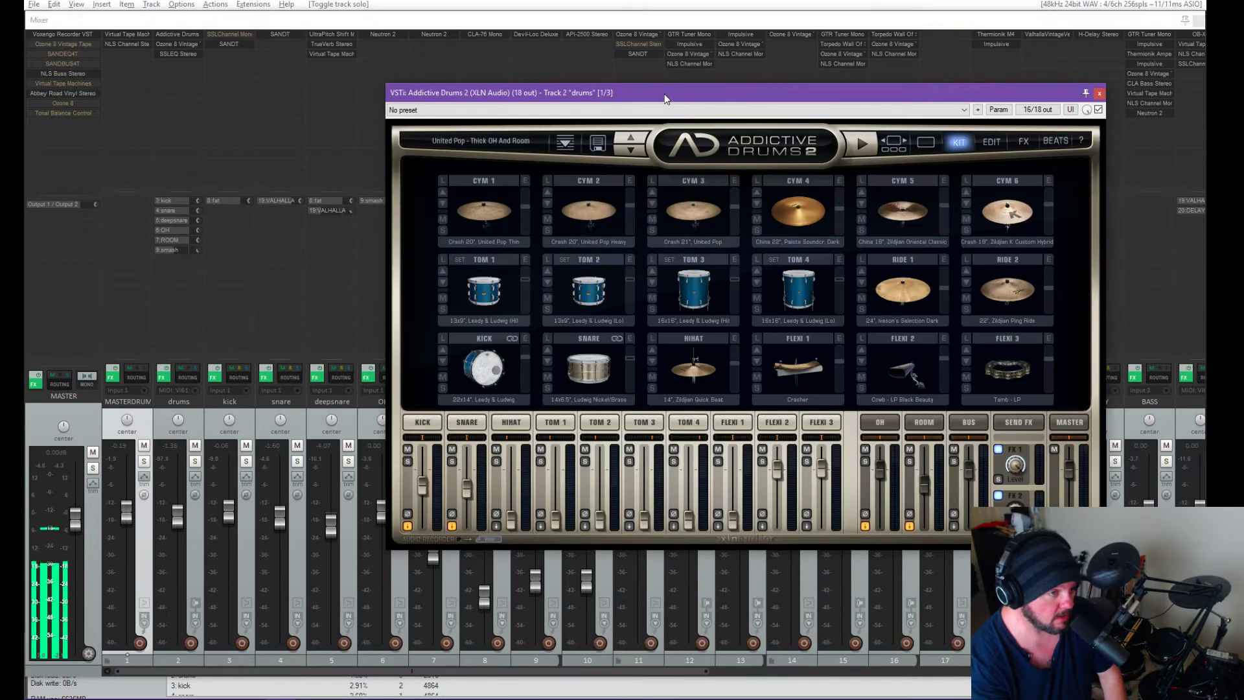
{"action": "left_click_drag", "start_coordinate": [655, 96], "coordinate": [540, 91]}
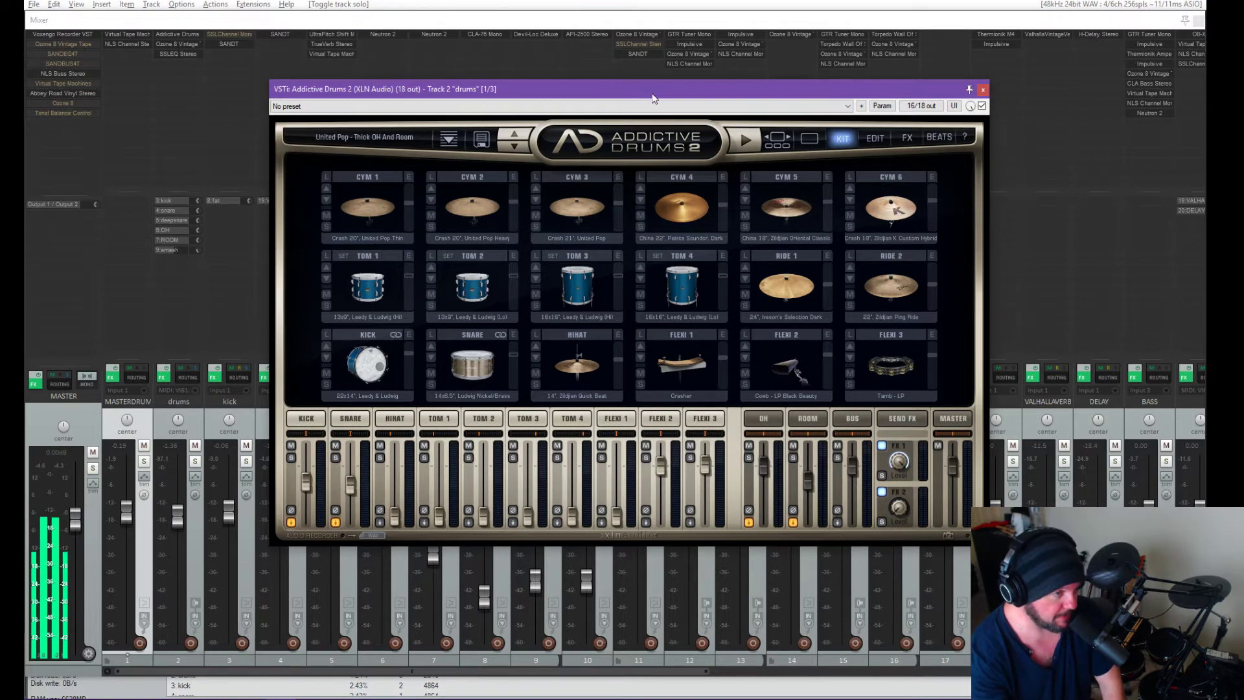
{"action": "left_click_drag", "start_coordinate": [646, 88], "coordinate": [654, 88]}
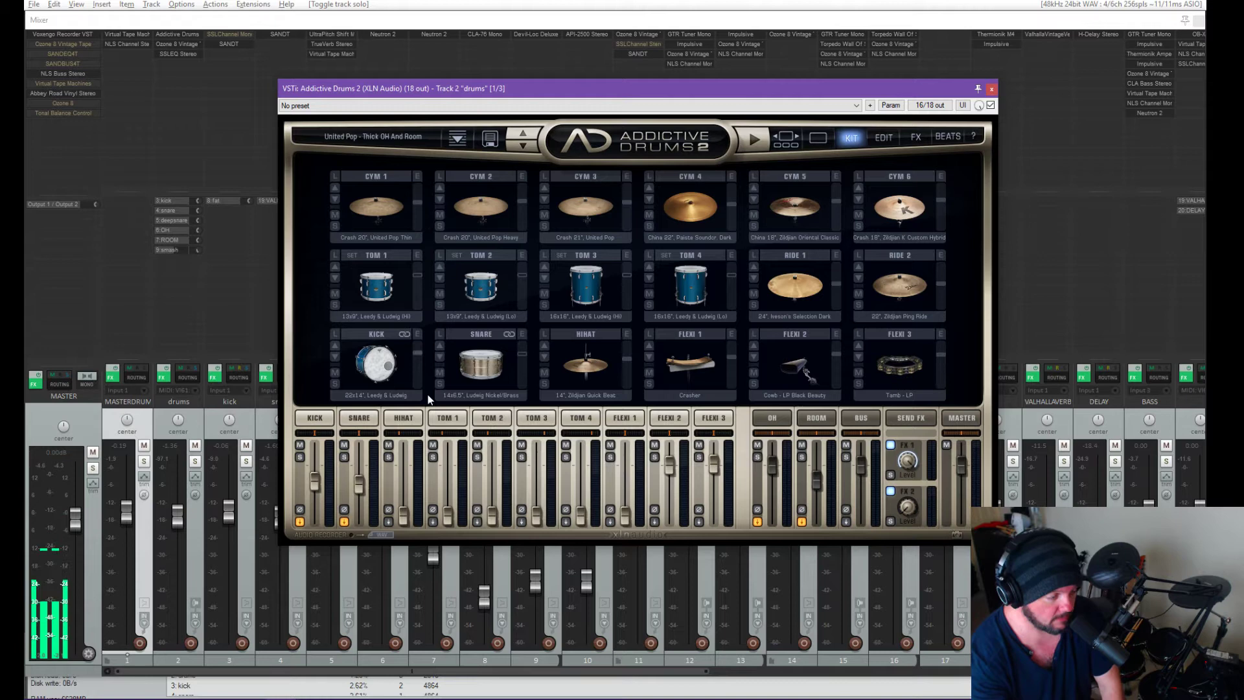
{"action": "left_click", "coordinate": [380, 355]}
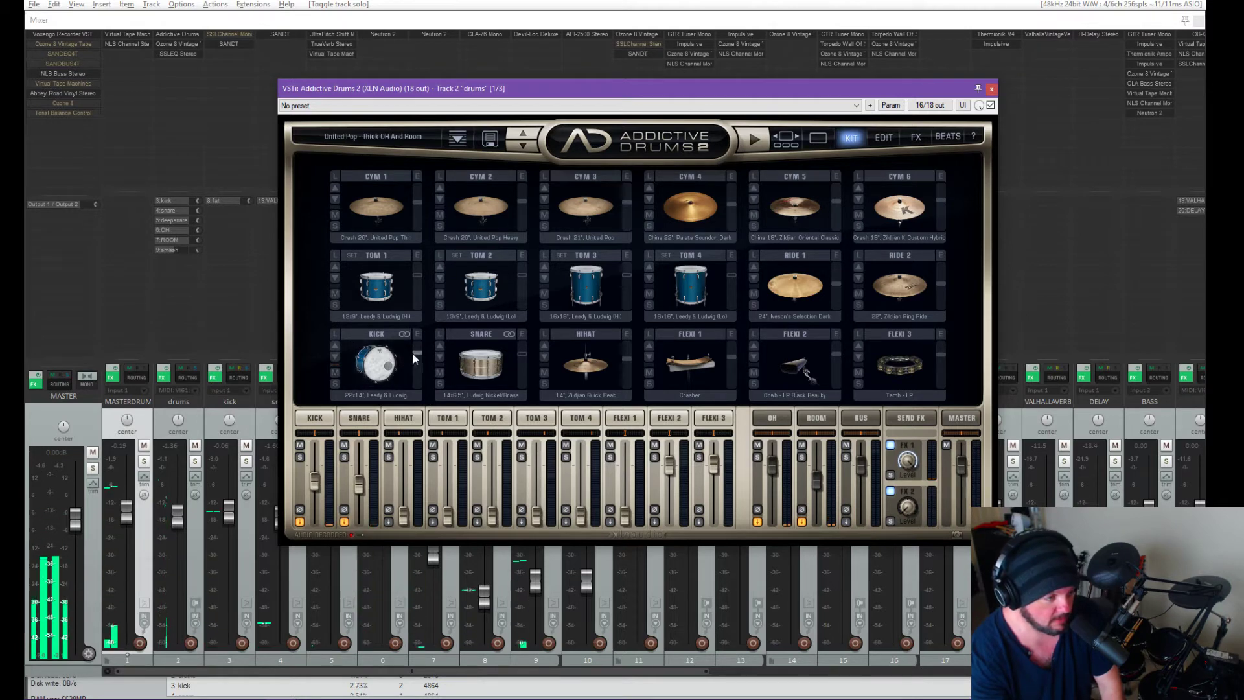
{"action": "left_click", "coordinate": [384, 358]}
{"action": "left_click", "coordinate": [482, 354]}
{"action": "left_click", "coordinate": [482, 354]}
{"action": "left_click", "coordinate": [482, 354]}
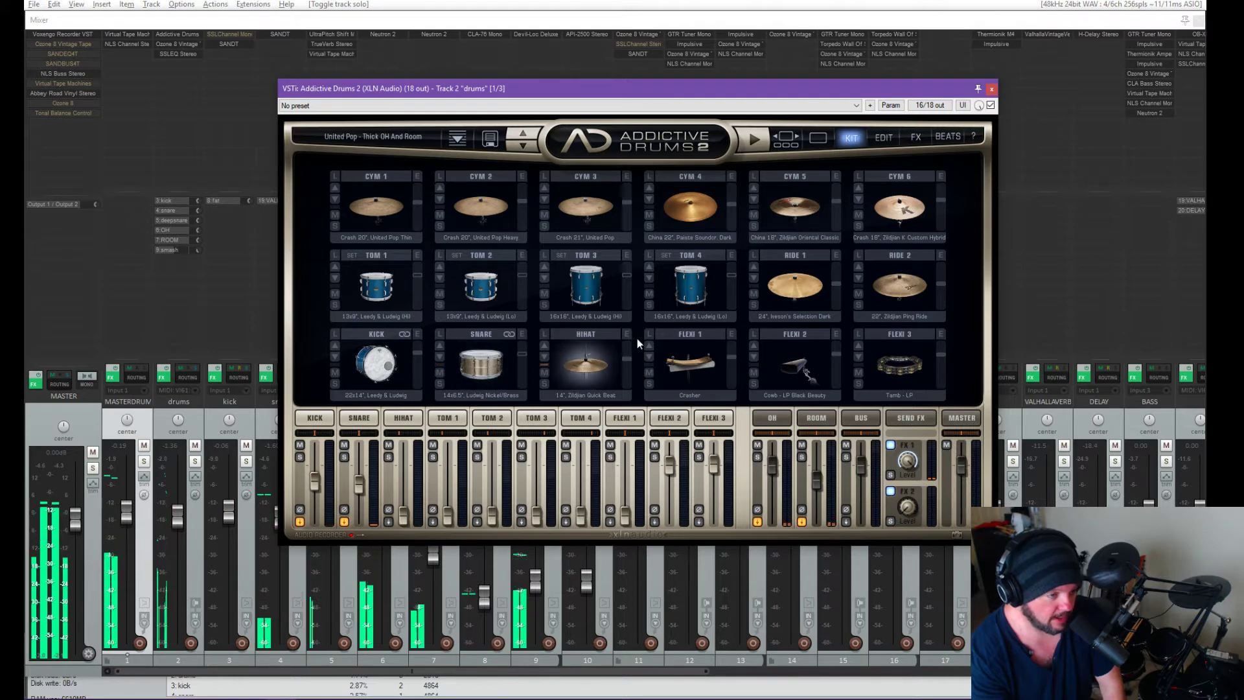
Step: Audition the Crasher loaded in the kit's Flexi 1 slot
{"action": "left_click", "coordinate": [695, 350]}
{"action": "left_click", "coordinate": [697, 350]}
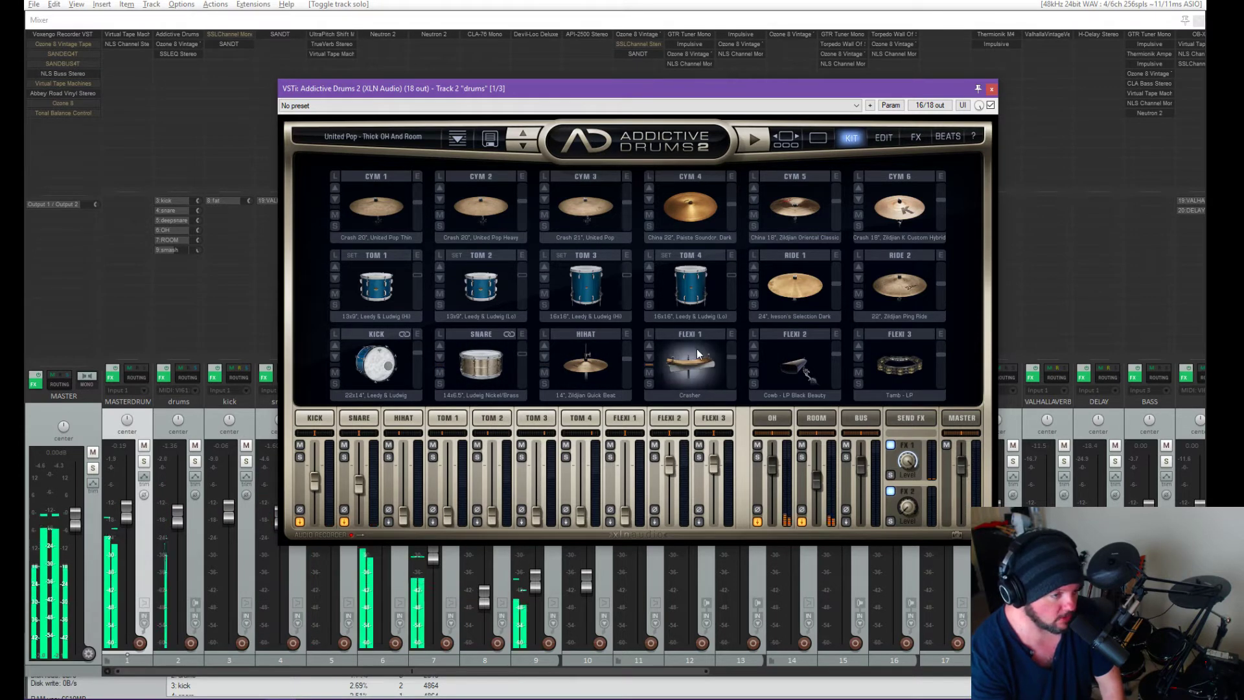
{"action": "left_click", "coordinate": [697, 350]}
{"action": "left_click", "coordinate": [697, 349]}
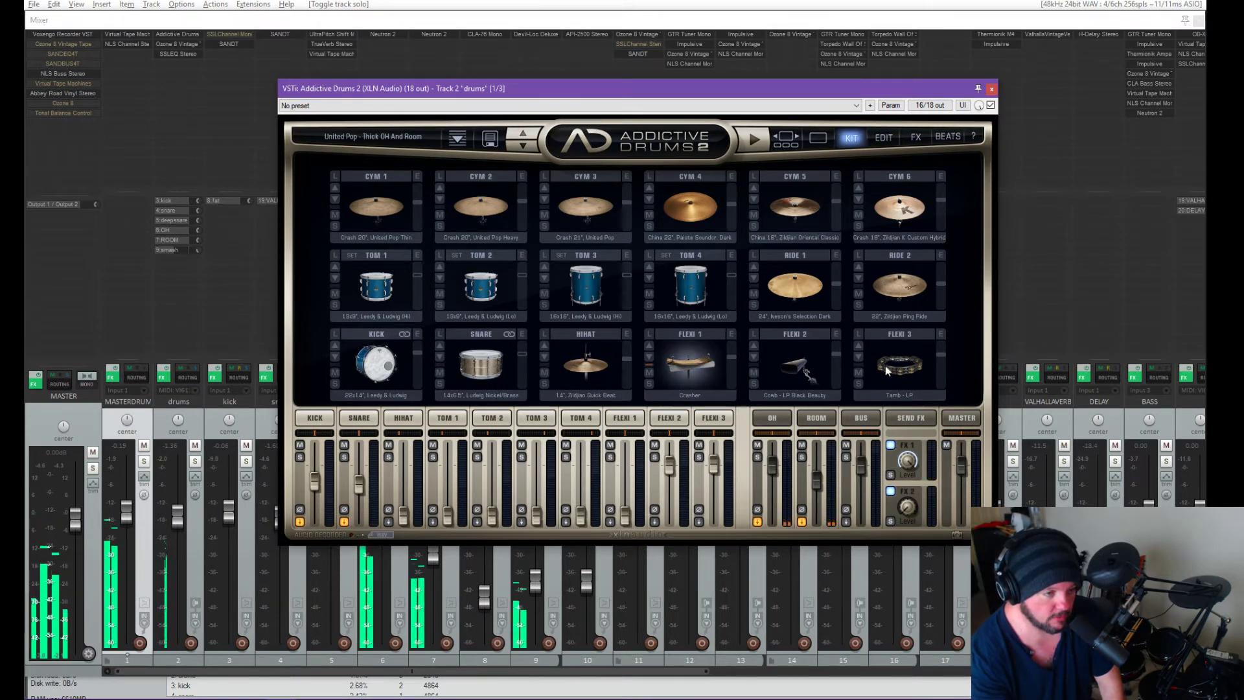
Step: Audition the cowbell in the kit's Flexi 2 slot and the tambourine in Flexi 3
{"action": "left_click", "coordinate": [795, 349]}
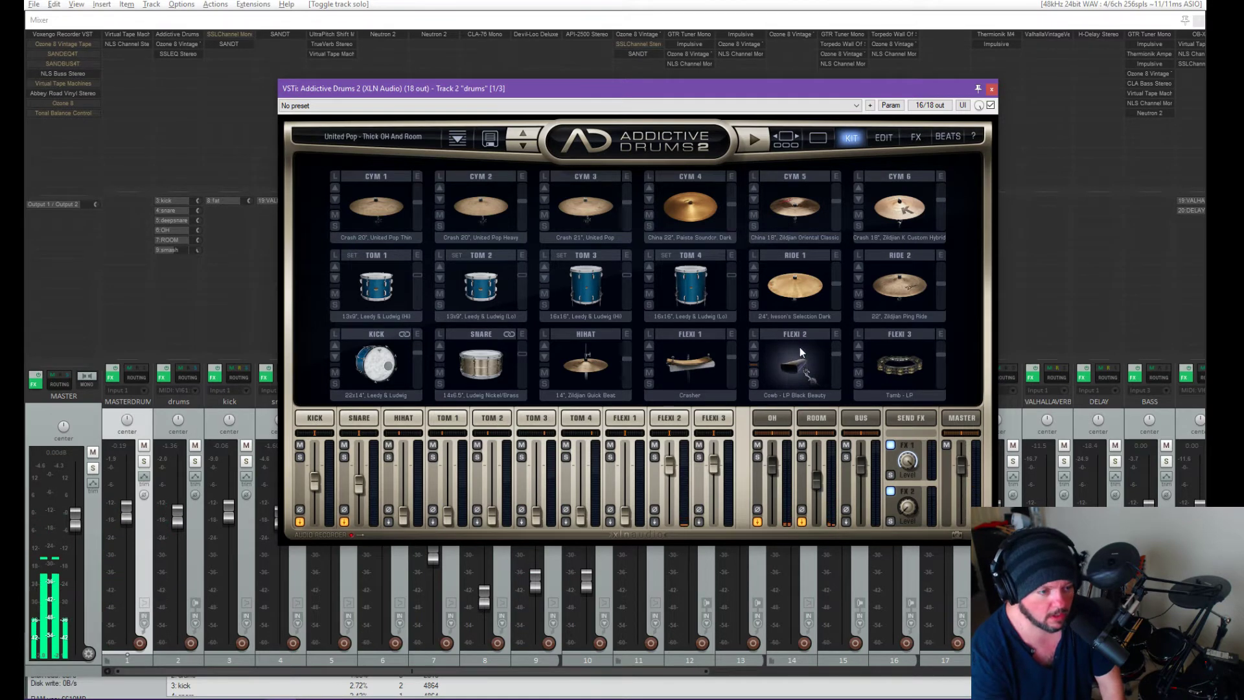
{"action": "left_click", "coordinate": [800, 347]}
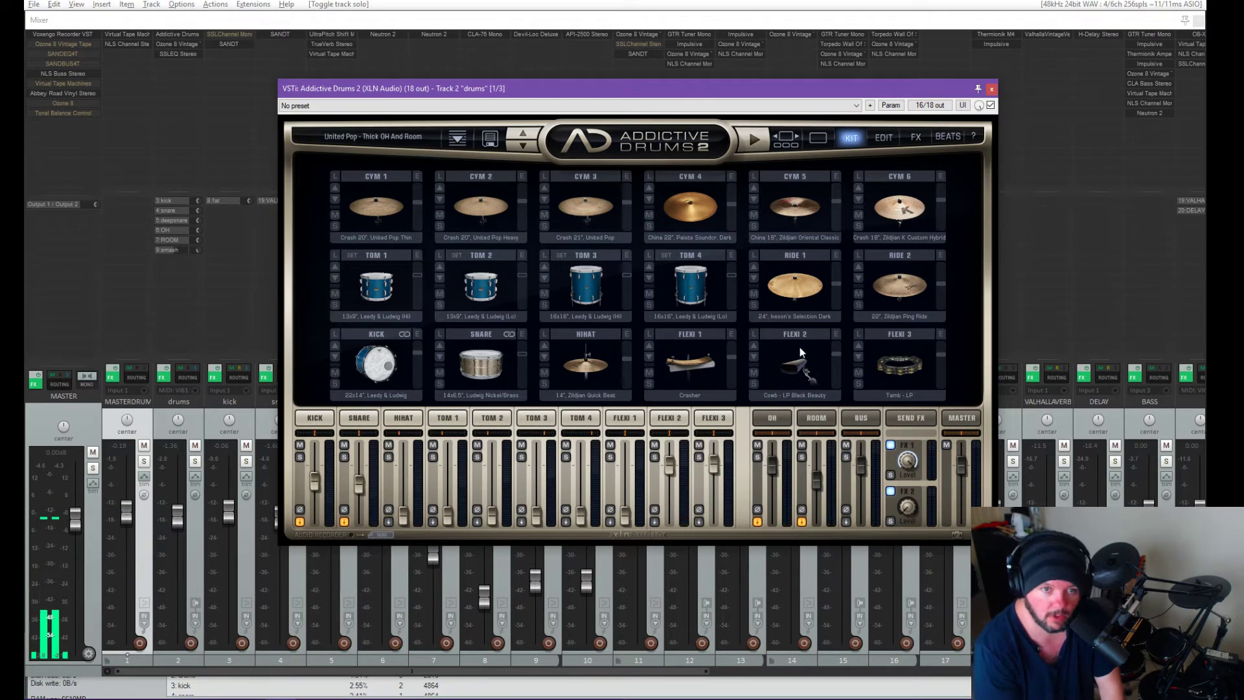
{"action": "left_click", "coordinate": [799, 347]}
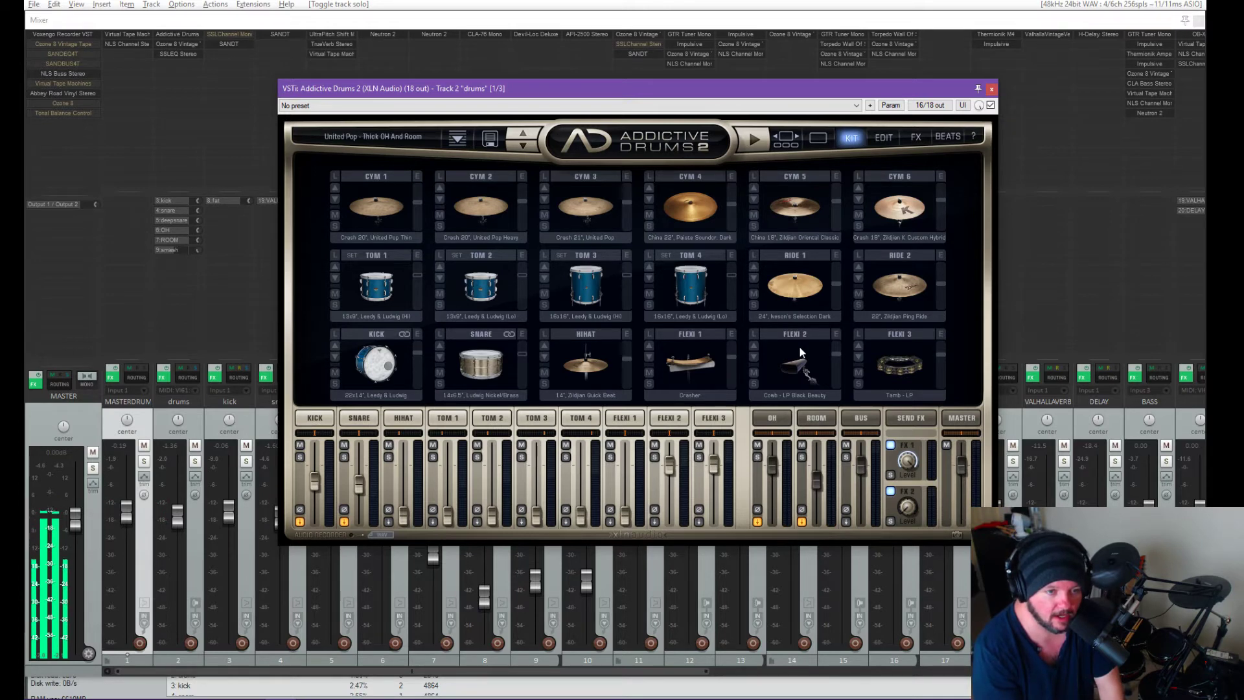
{"action": "left_click", "coordinate": [800, 347]}
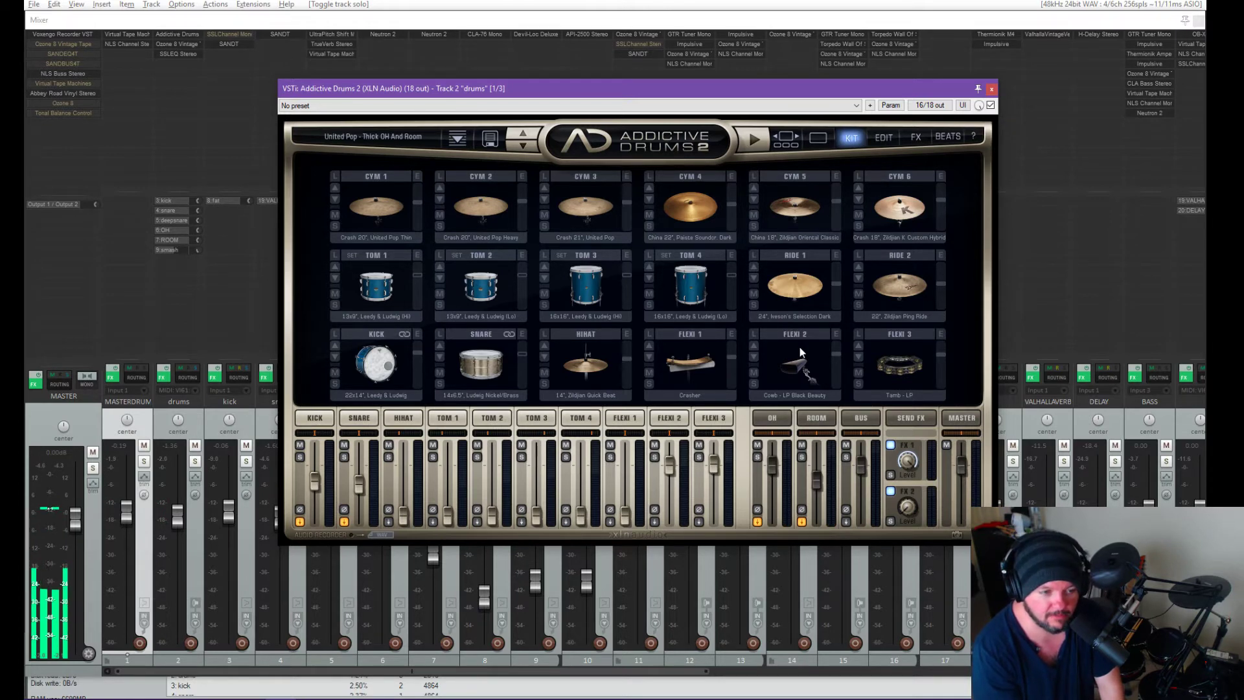
{"action": "left_click", "coordinate": [800, 348]}
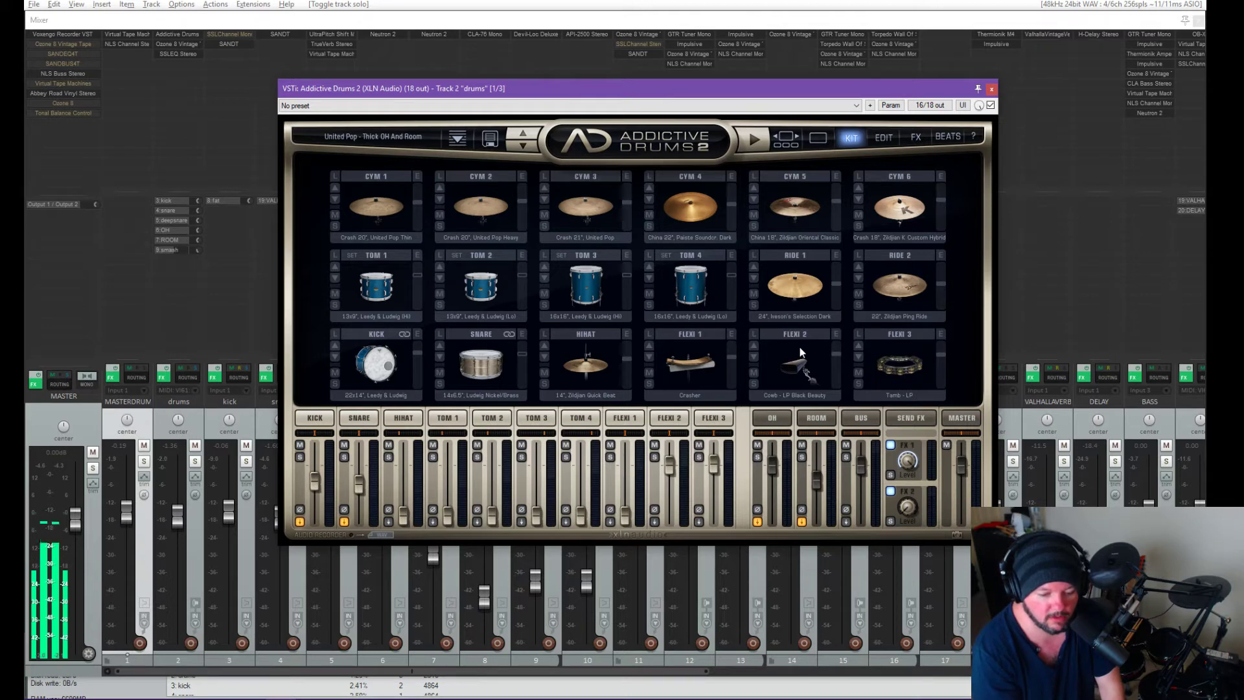
{"action": "left_click", "coordinate": [800, 347]}
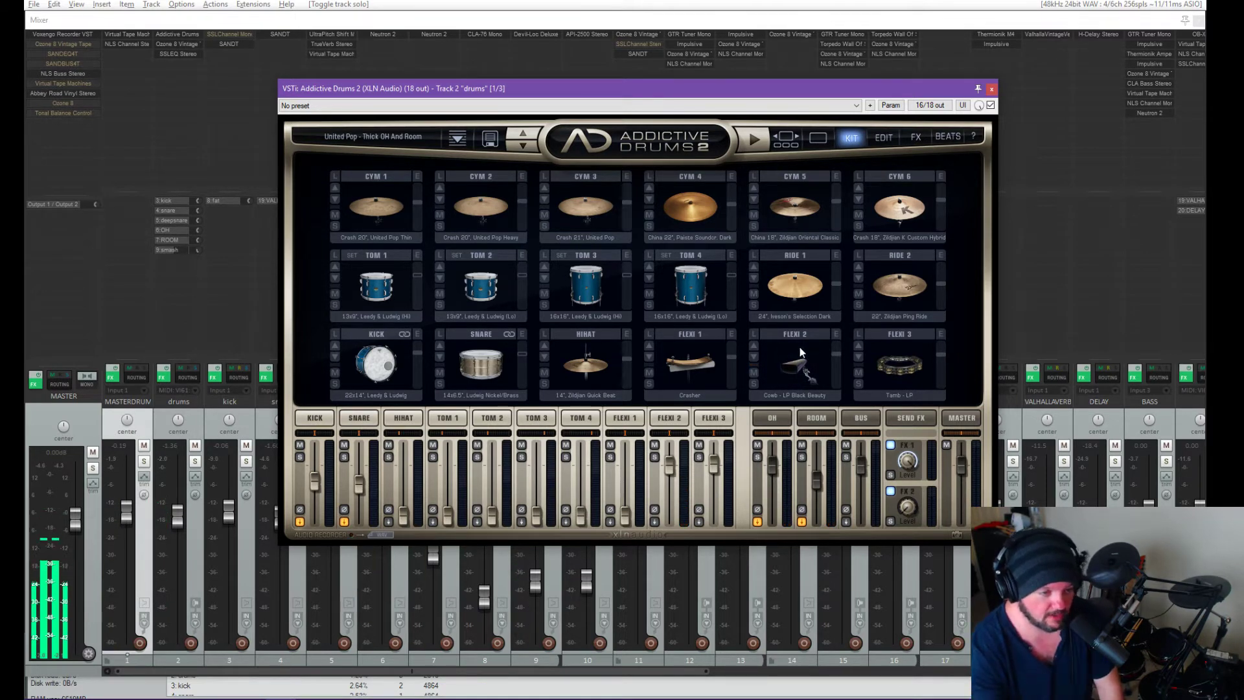
{"action": "left_click", "coordinate": [904, 355]}
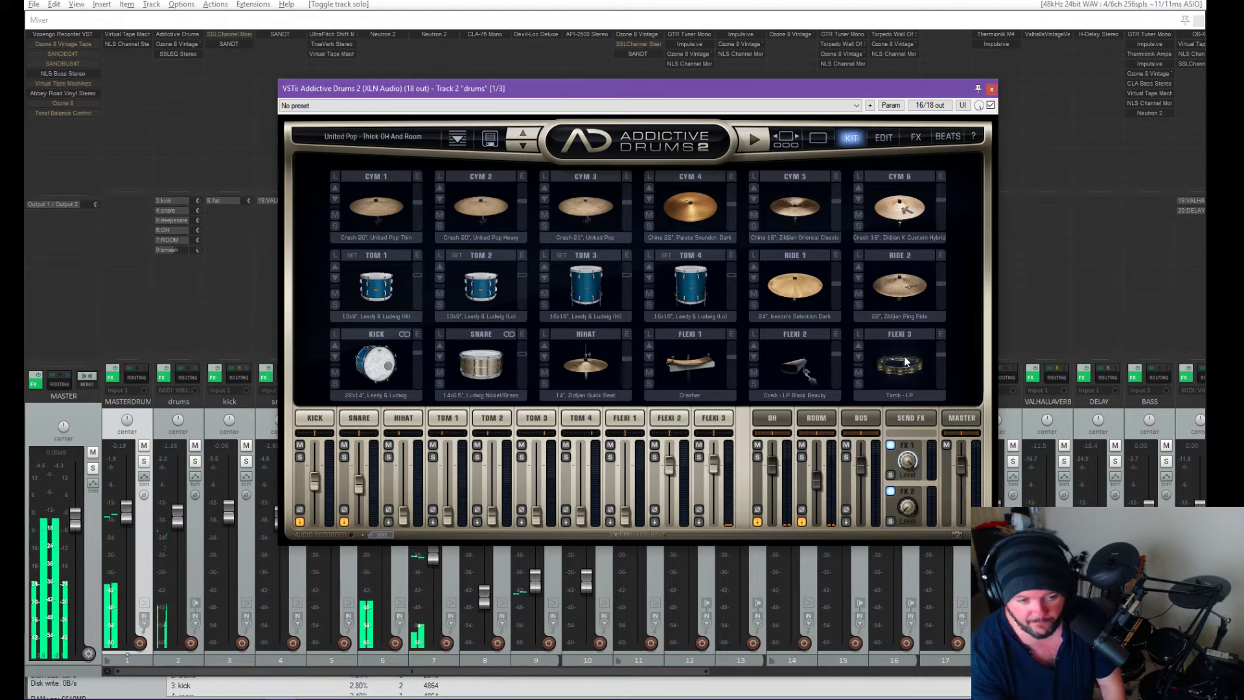
Step: Replay the tambourine in Flexi 3 and the cowbell in Flexi 2 to compare the two sounds
{"action": "left_click", "coordinate": [904, 356]}
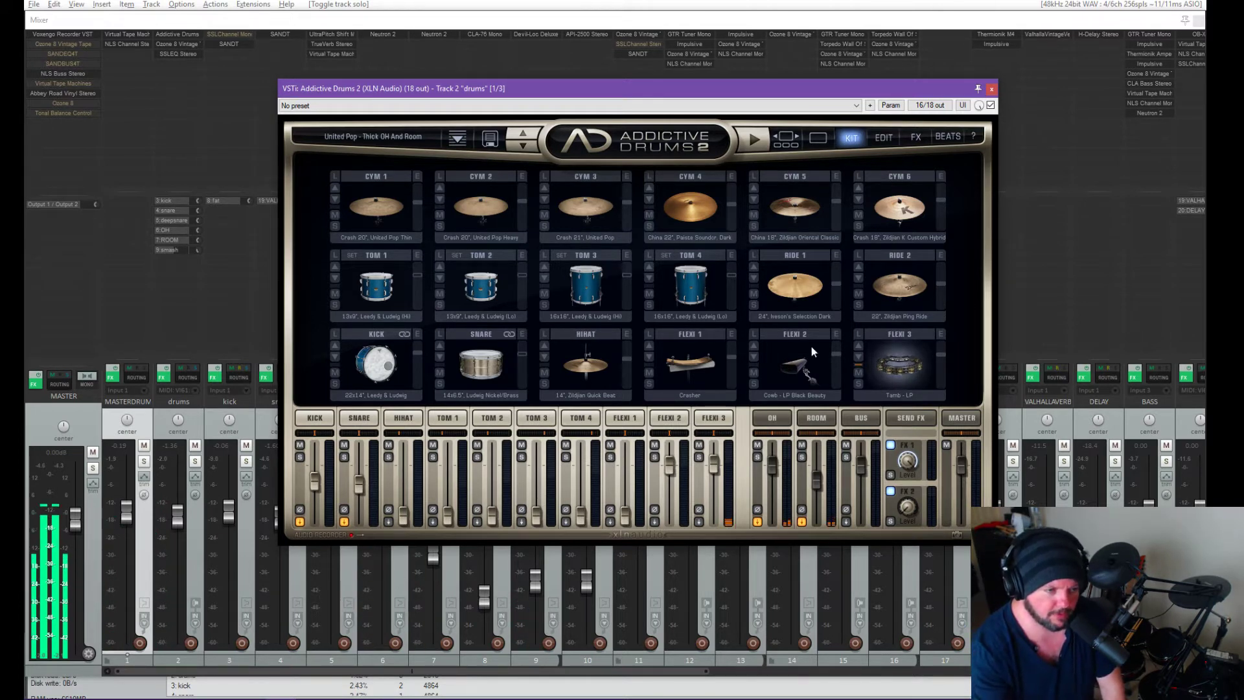
{"action": "left_click", "coordinate": [787, 351]}
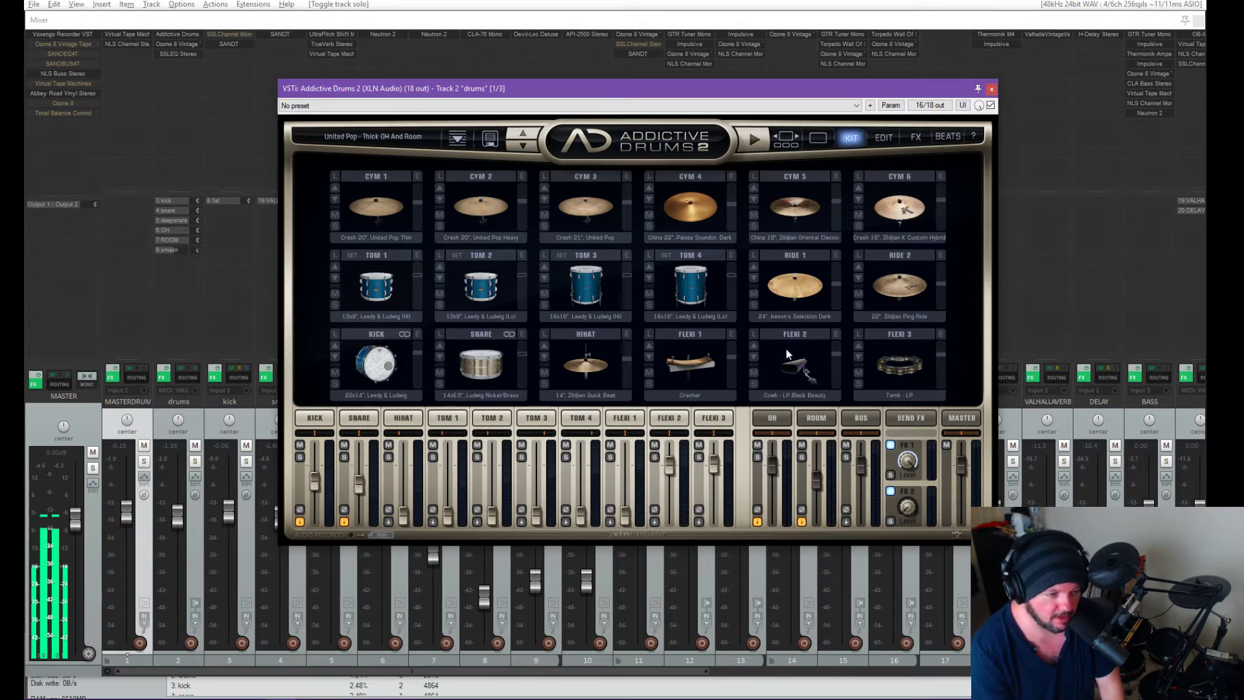
{"action": "left_click", "coordinate": [787, 348]}
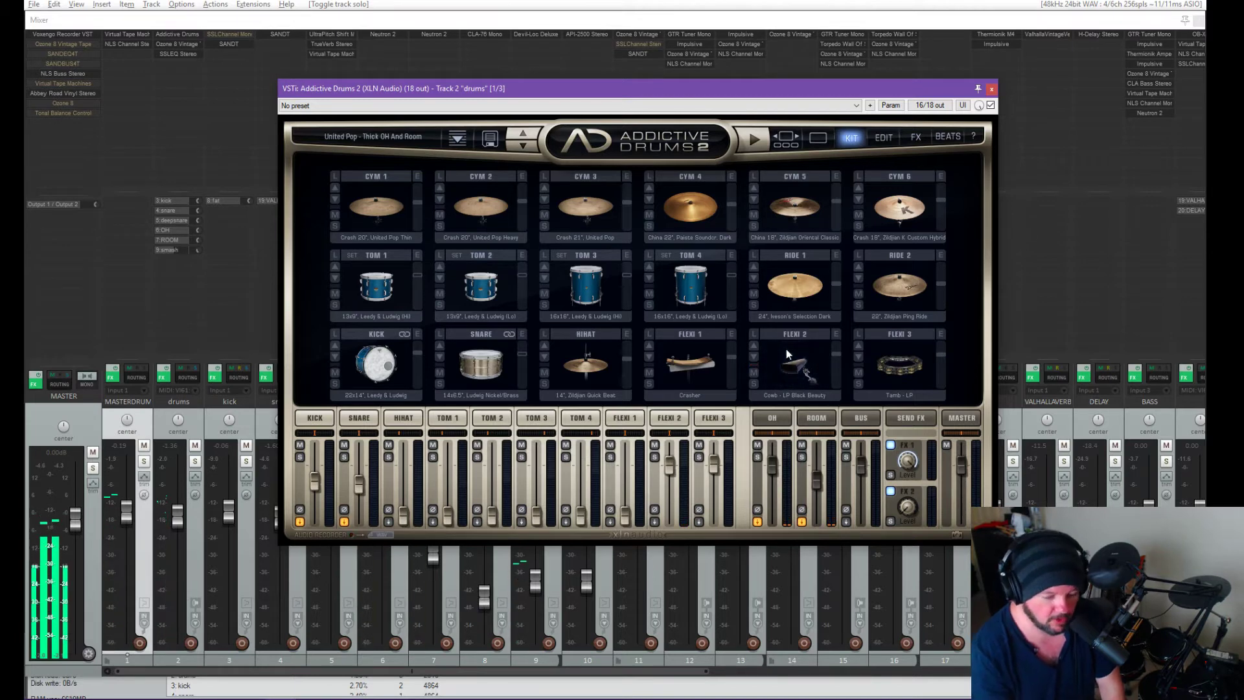
{"action": "left_click", "coordinate": [798, 345]}
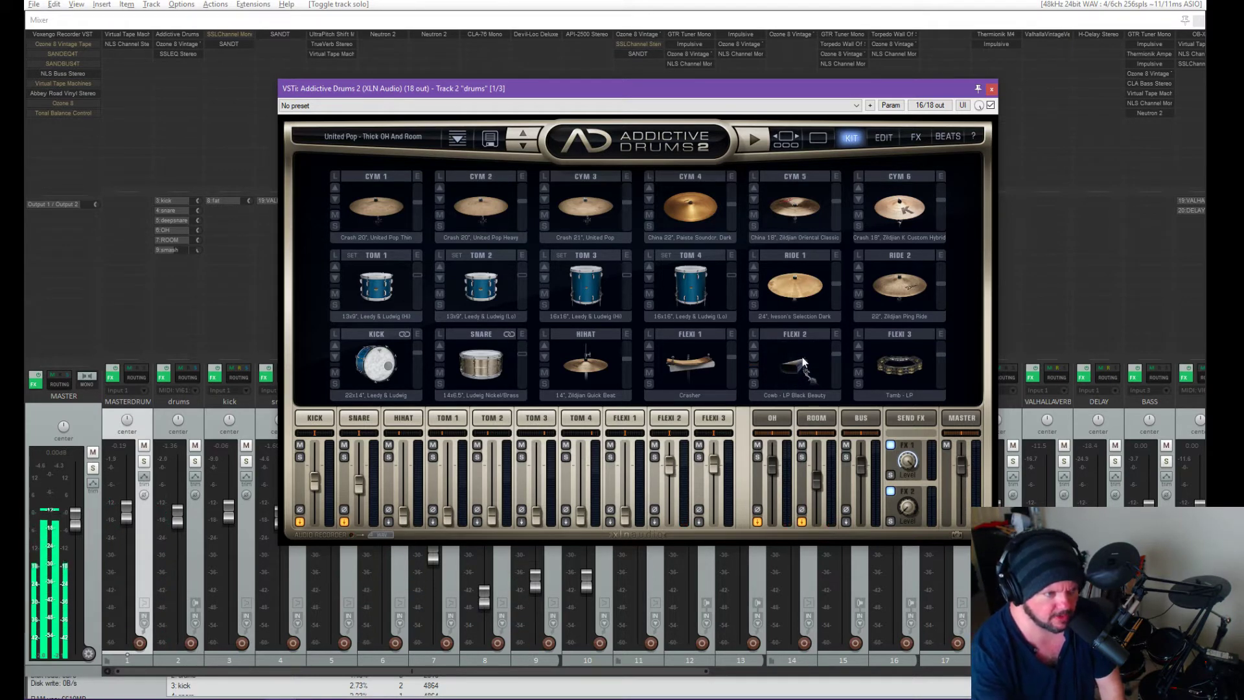
{"action": "left_click", "coordinate": [901, 353]}
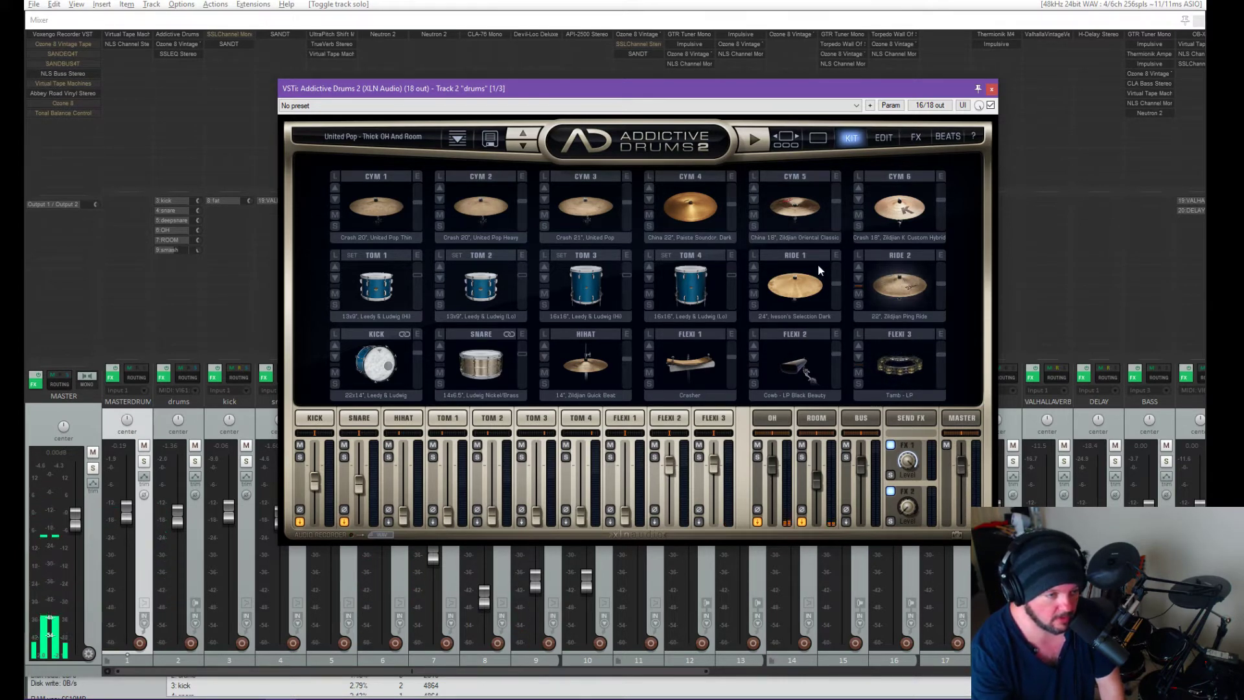
Step: Audition the Ride 1 cymbal and the kit's four toms, from Tom 4 down to Tom 1
{"action": "left_click", "coordinate": [800, 282]}
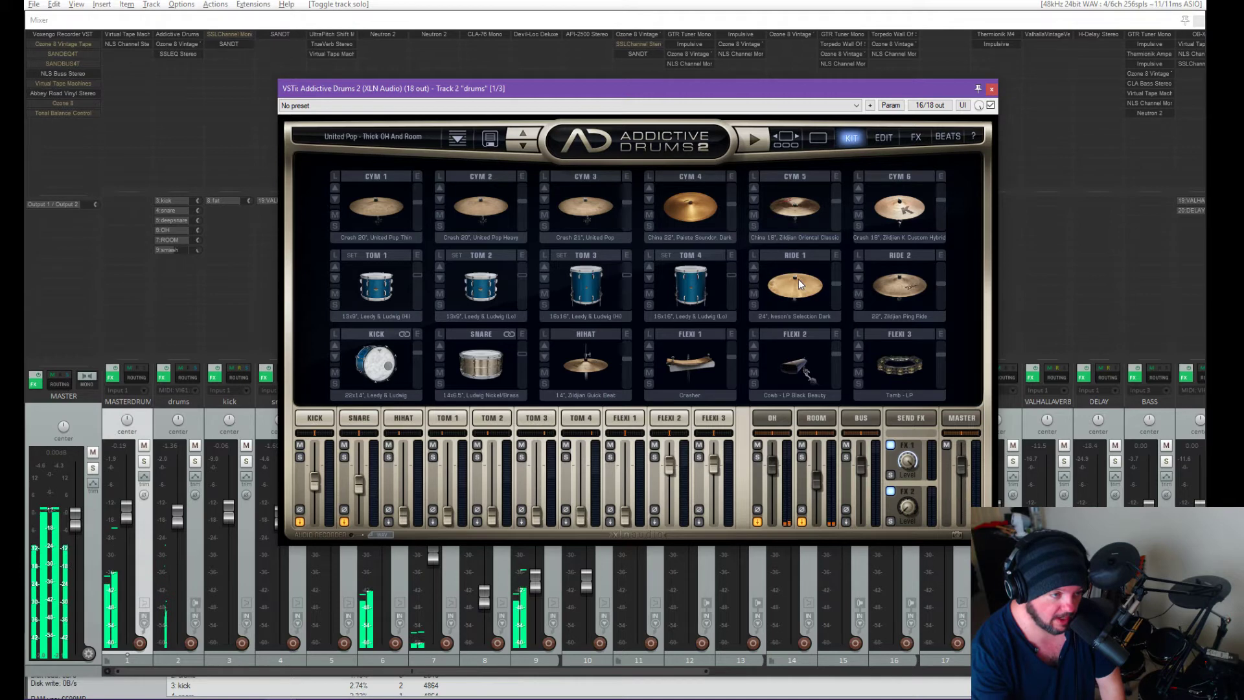
{"action": "left_click", "coordinate": [703, 278]}
{"action": "left_click", "coordinate": [583, 278]}
{"action": "left_click", "coordinate": [490, 280]}
{"action": "left_click", "coordinate": [389, 278]}
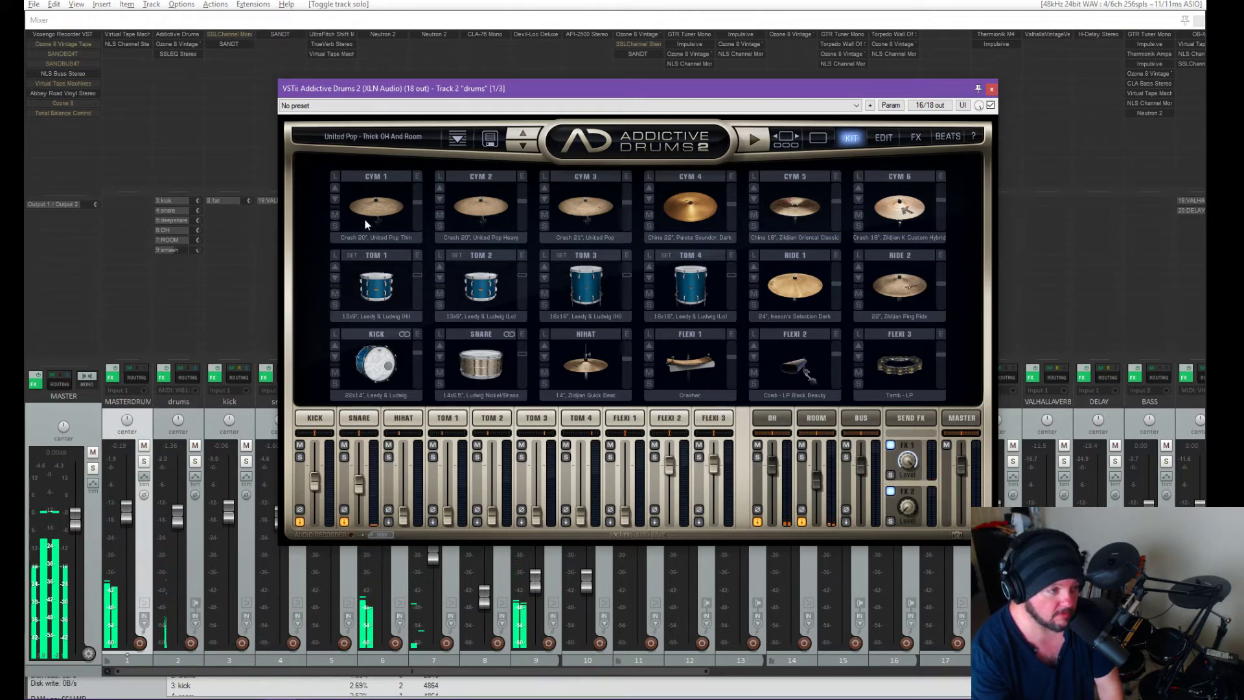
Step: Audition the crash and china cymbals in the kit's CYM slots
{"action": "left_click", "coordinate": [447, 224]}
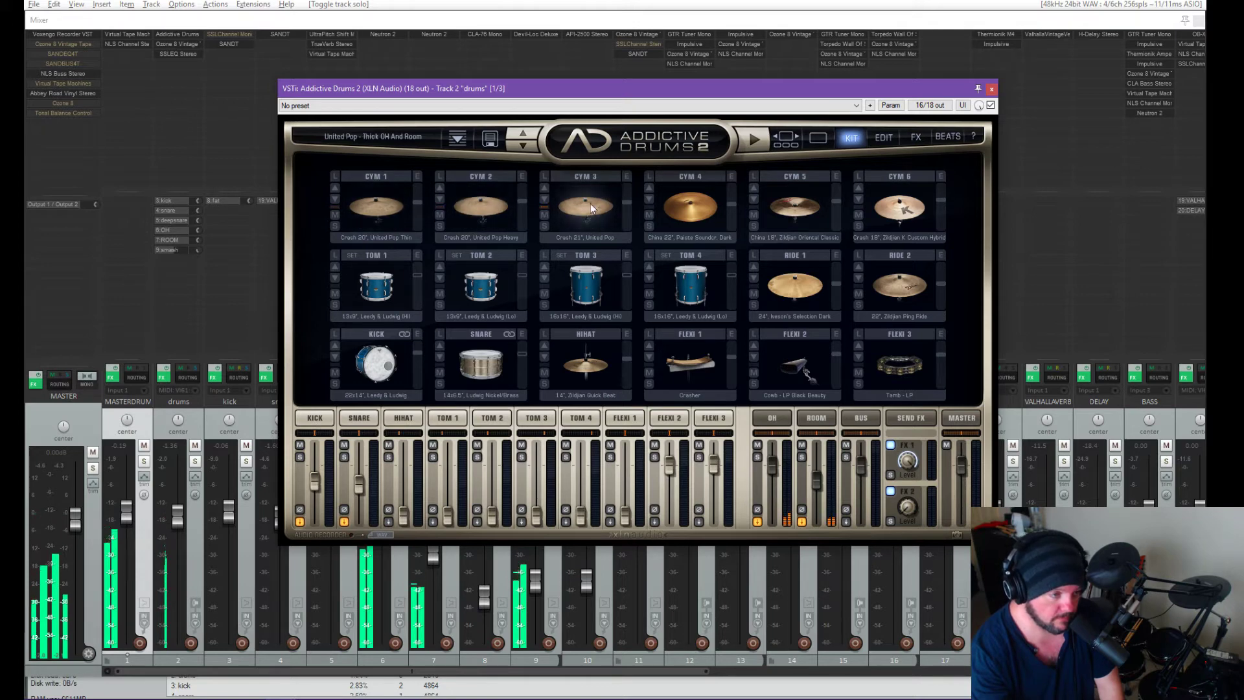
{"action": "left_click", "coordinate": [706, 200]}
{"action": "left_click", "coordinate": [920, 209]}
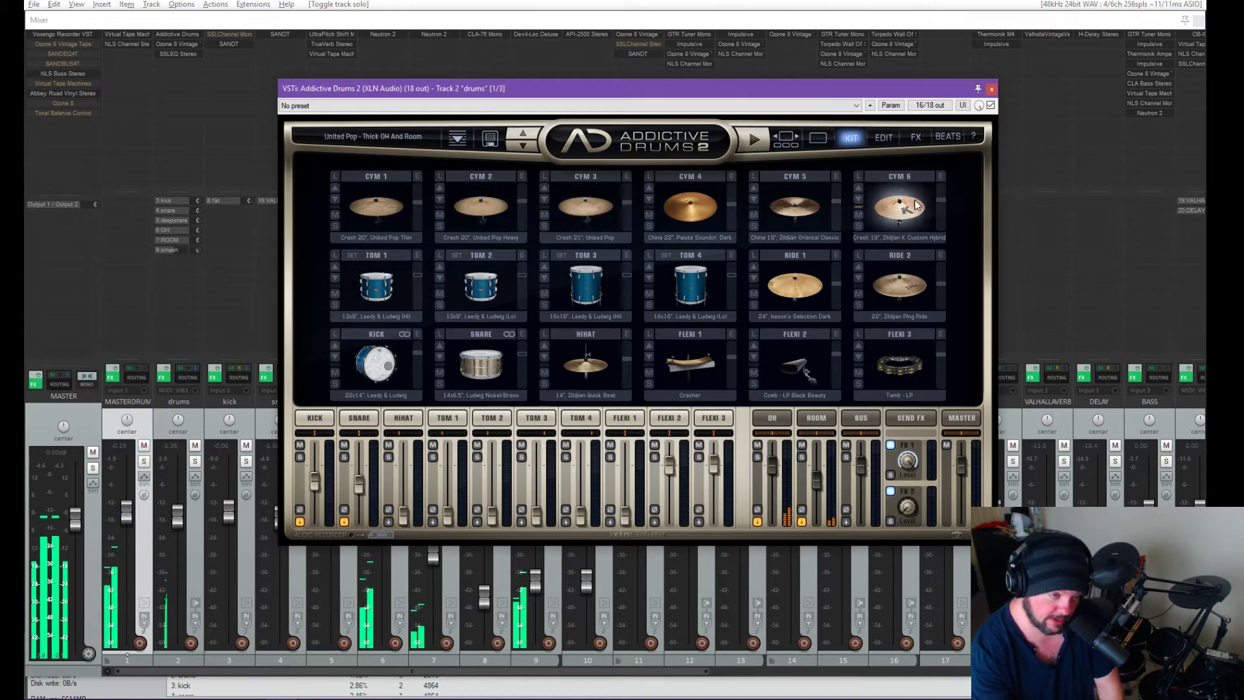
{"action": "left_click", "coordinate": [729, 197]}
{"action": "left_click", "coordinate": [800, 189]}
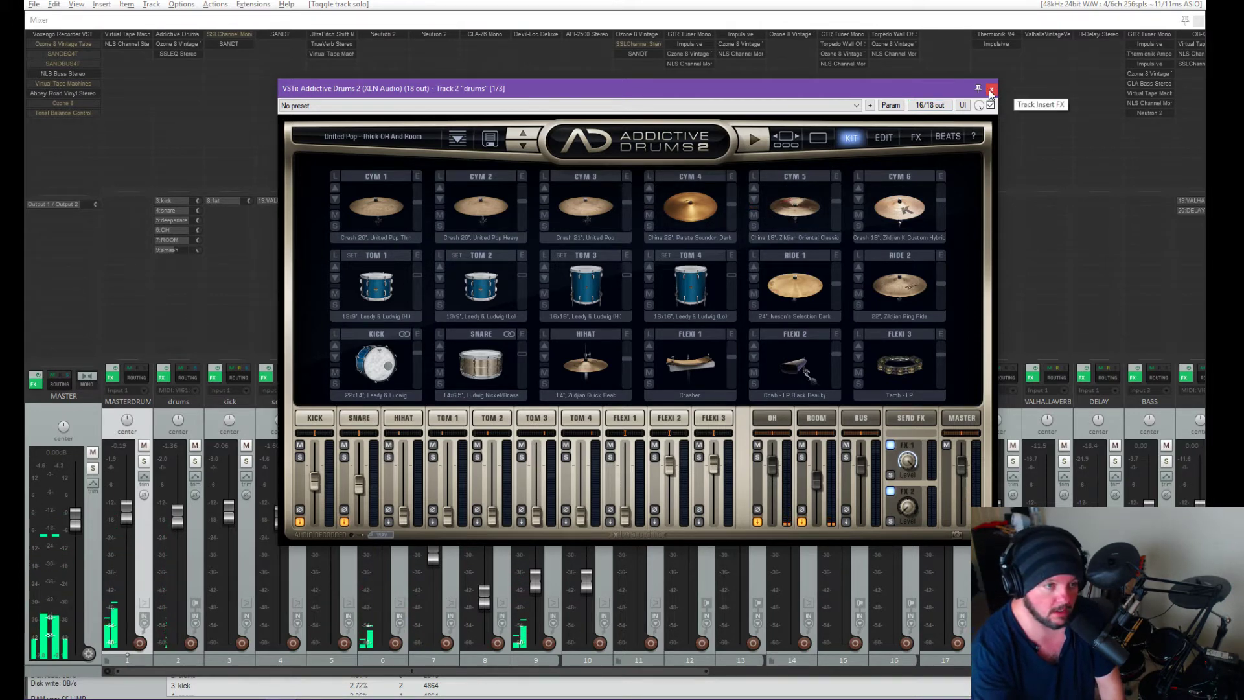
Step: Close Addictive Drums 2, reopen it from the drums track for another look at the kit, and return to the mixer
{"action": "left_click", "coordinate": [991, 89]}
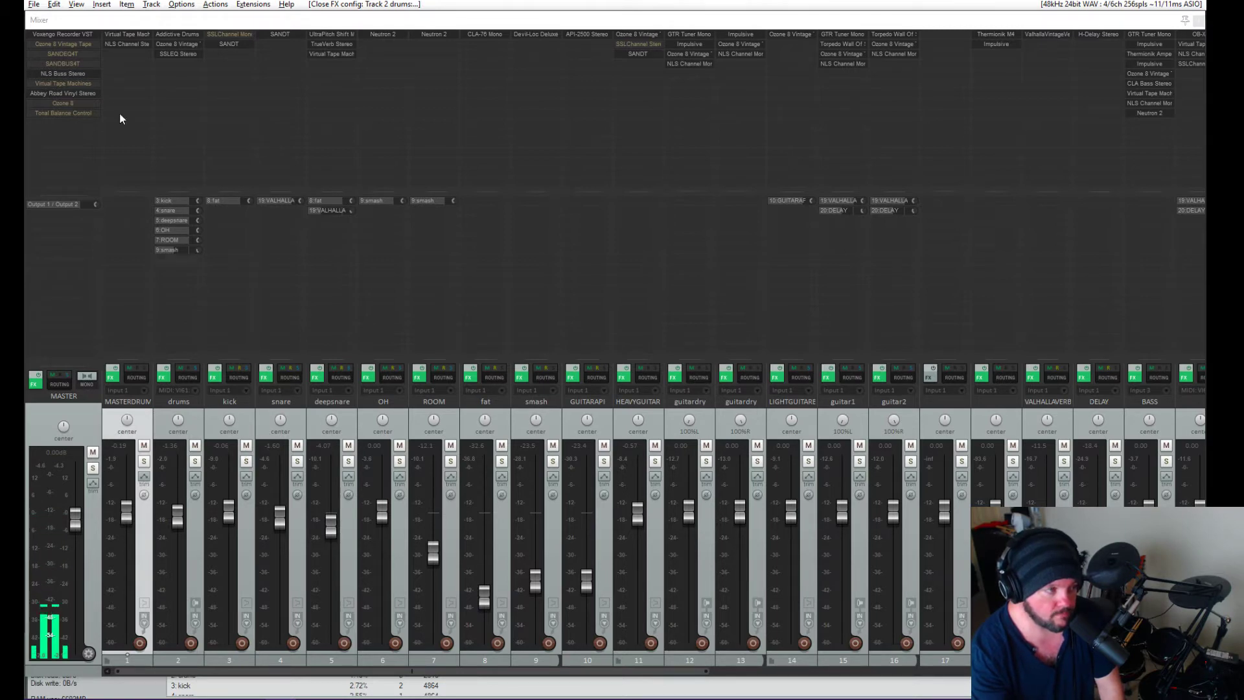
{"action": "left_click", "coordinate": [178, 34]}
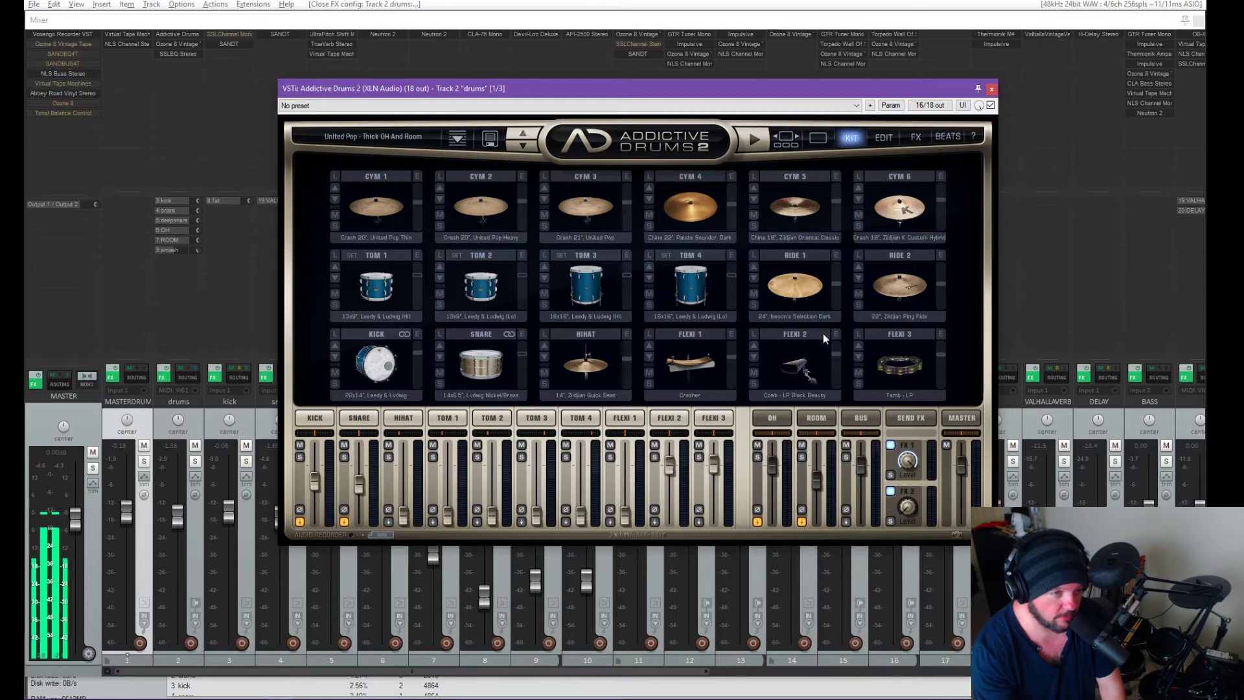
{"action": "left_click", "coordinate": [992, 89]}
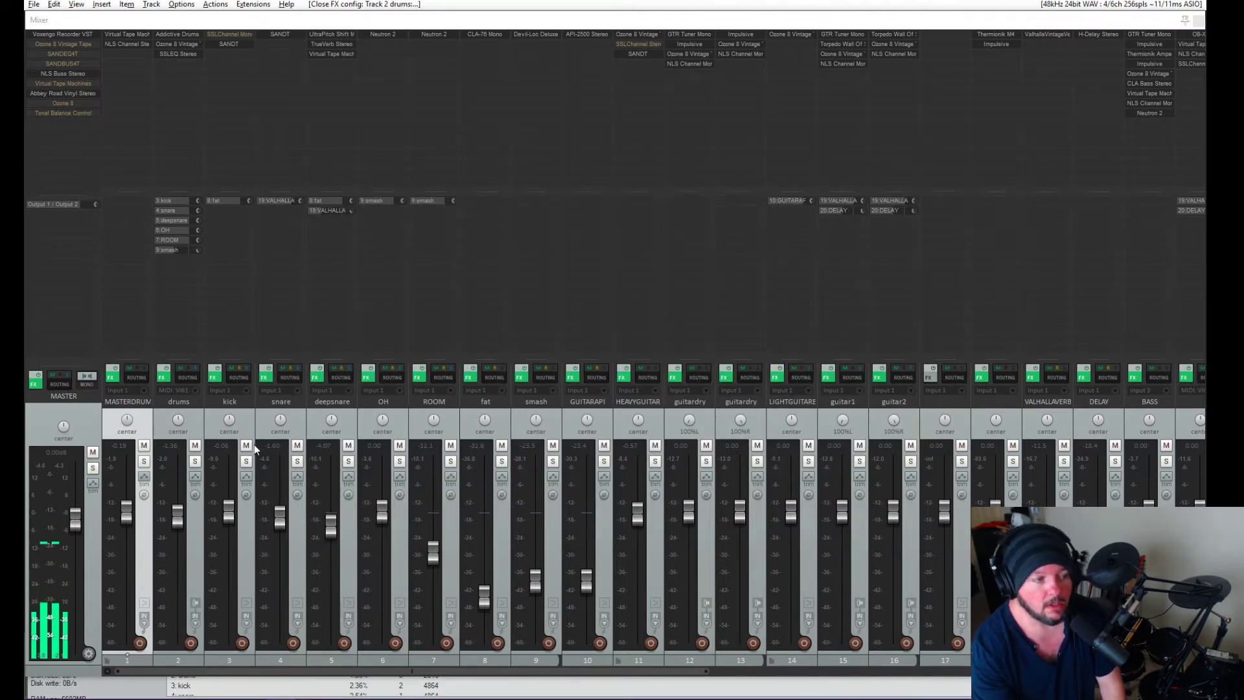
Step: Listen to the kick track soloed, then unsolo it
{"action": "left_click", "coordinate": [247, 462]}
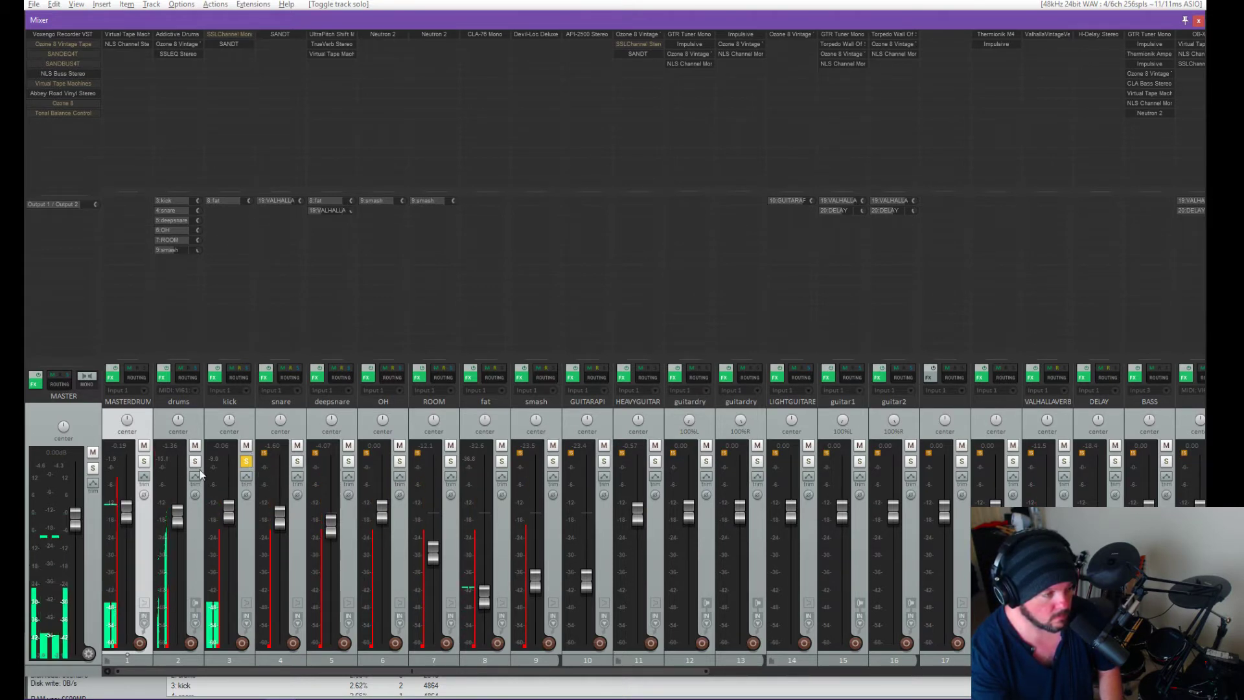
{"action": "left_click", "coordinate": [247, 461]}
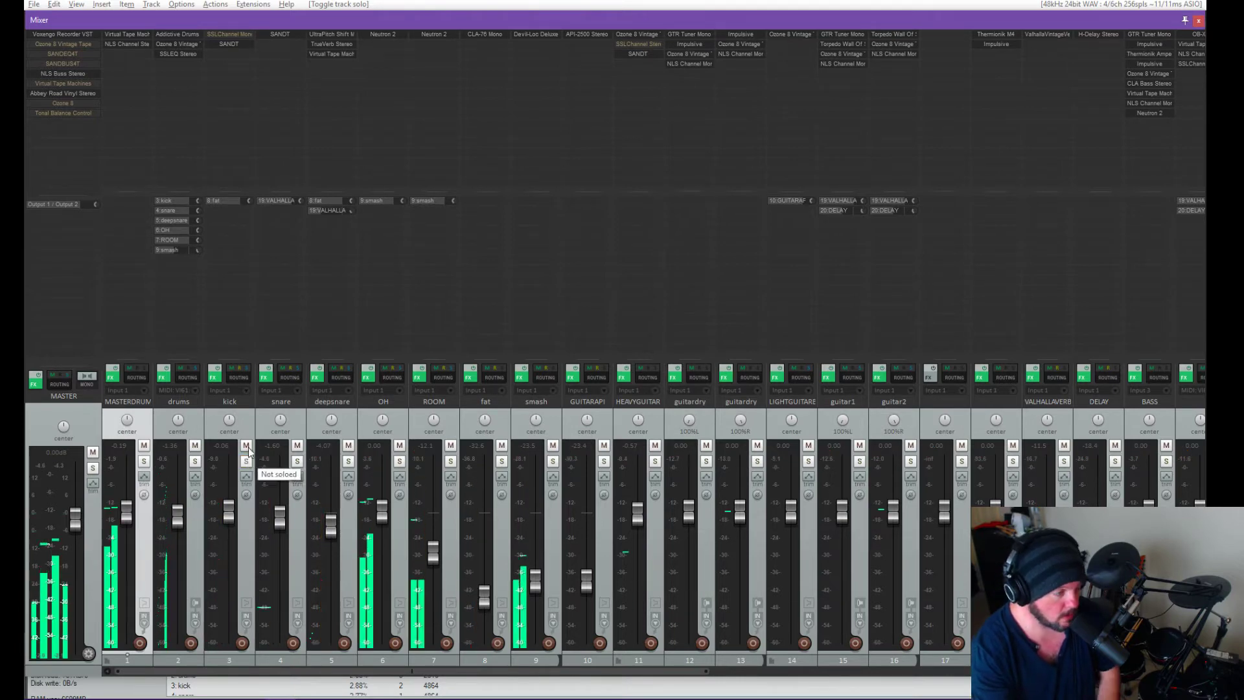
Step: Open the SANDT plug-in on the kick track to show its settings, and bypass it
{"action": "left_click", "coordinate": [233, 46]}
{"action": "mouse_move", "coordinate": [505, 93]}
{"action": "left_mouse_down"}
{"action": "mouse_move", "coordinate": [543, 64]}
{"action": "mouse_move", "coordinate": [511, 90]}
{"action": "left_mouse_up"}
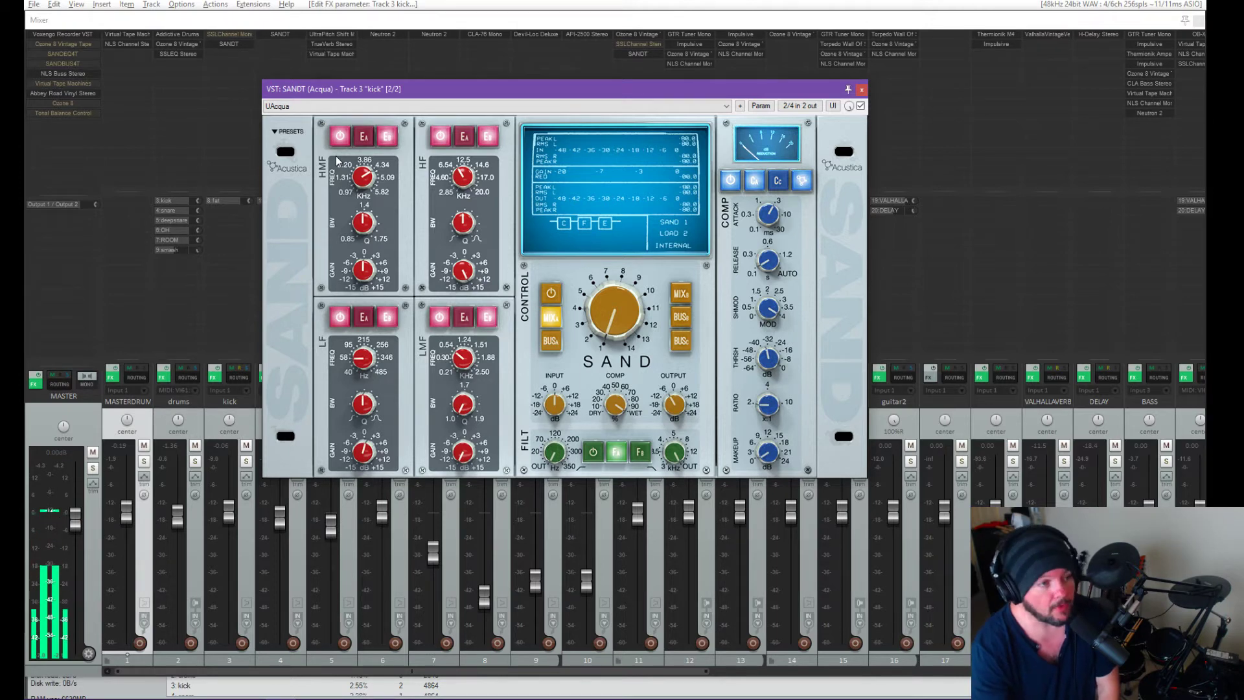
{"action": "left_click_drag", "start_coordinate": [467, 87], "coordinate": [472, 87]}
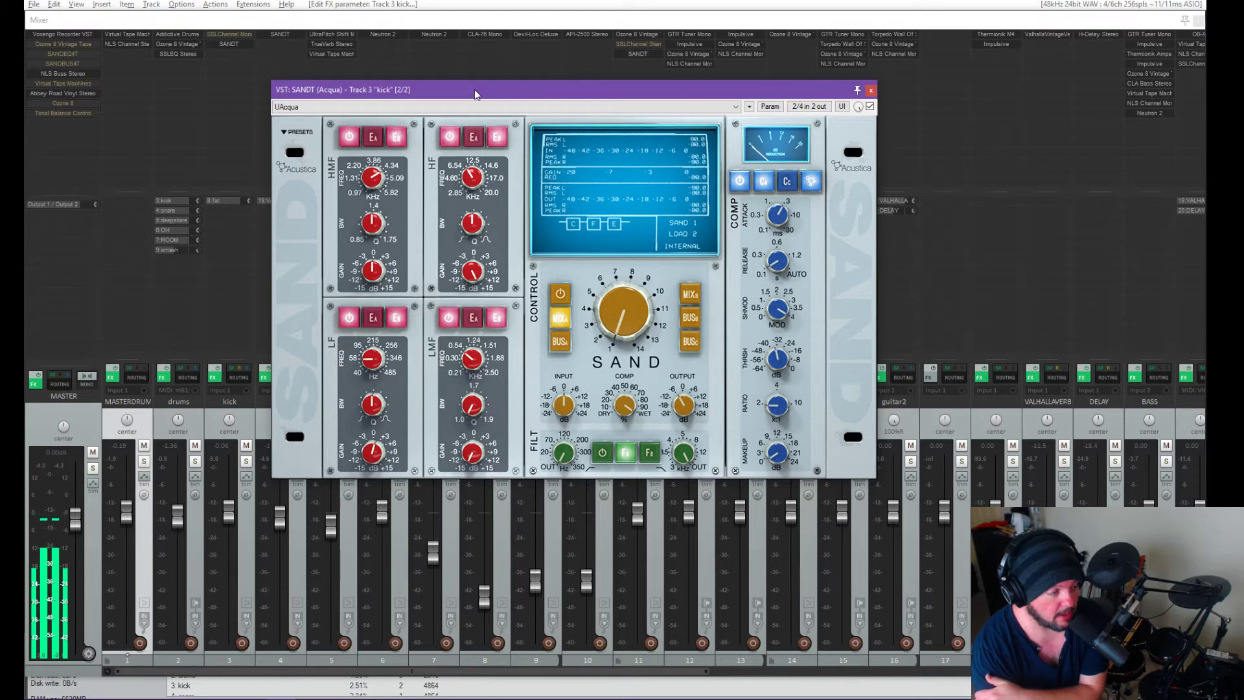
{"action": "left_click_drag", "start_coordinate": [475, 89], "coordinate": [485, 92]}
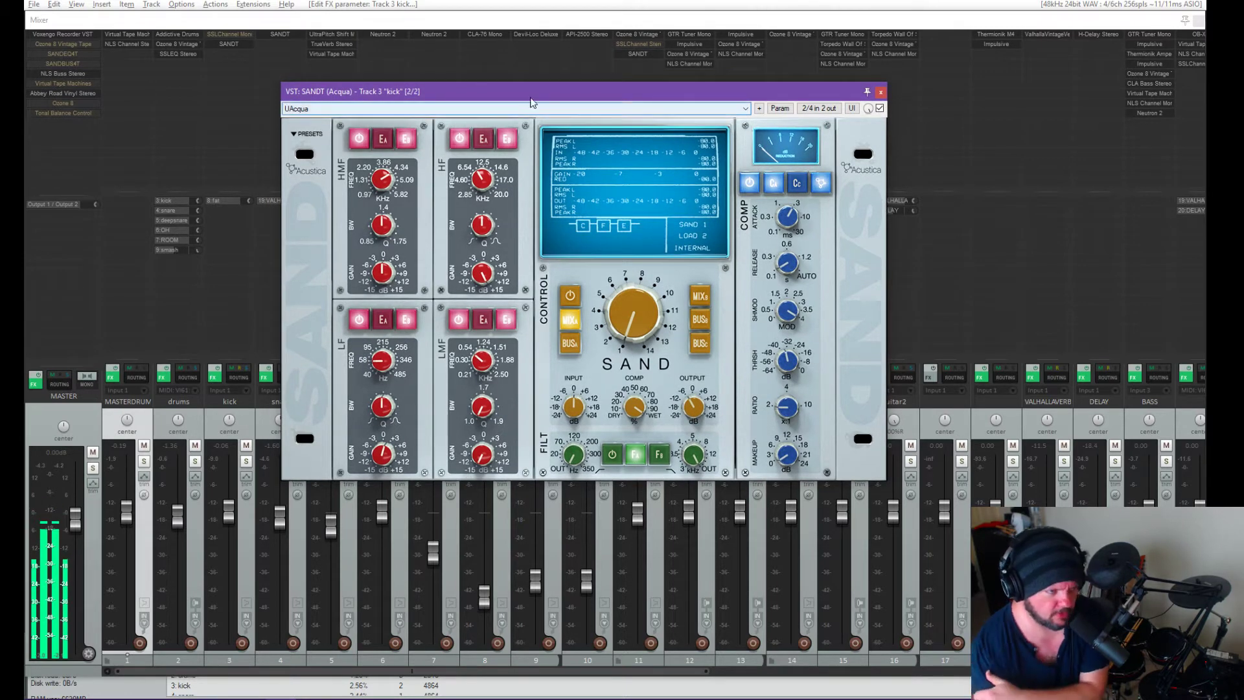
{"action": "left_click_drag", "start_coordinate": [484, 90], "coordinate": [579, 103]}
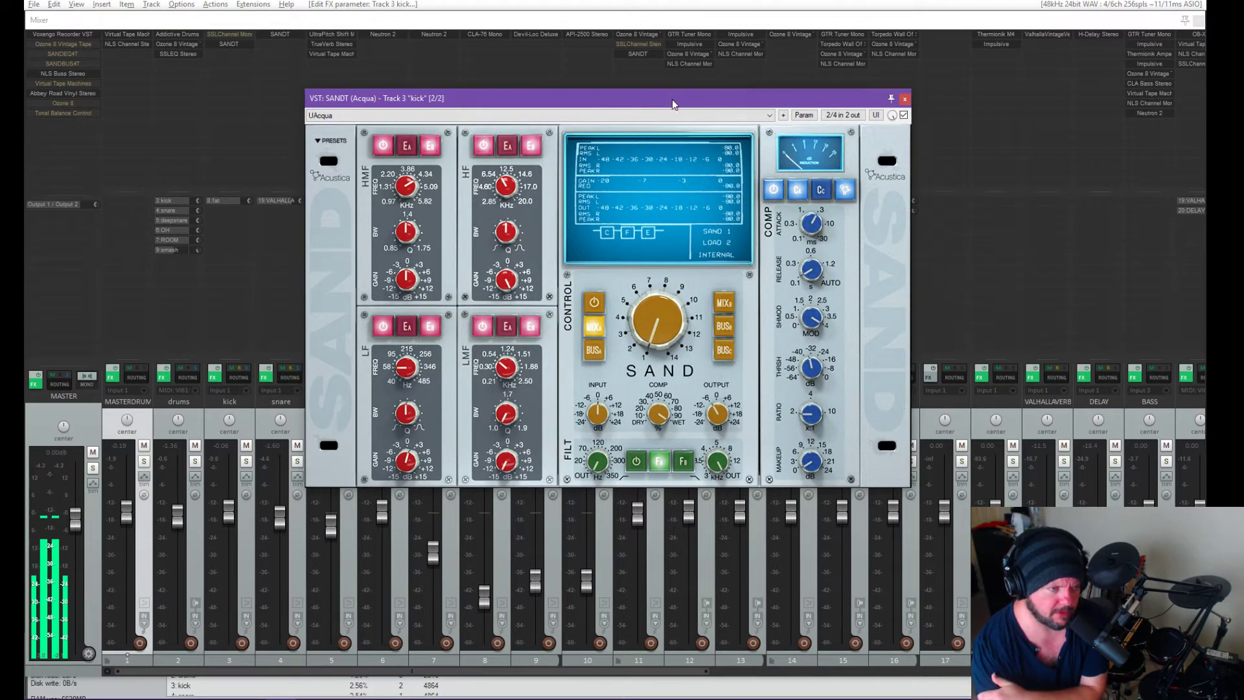
{"action": "left_click_drag", "start_coordinate": [813, 103], "coordinate": [788, 96]}
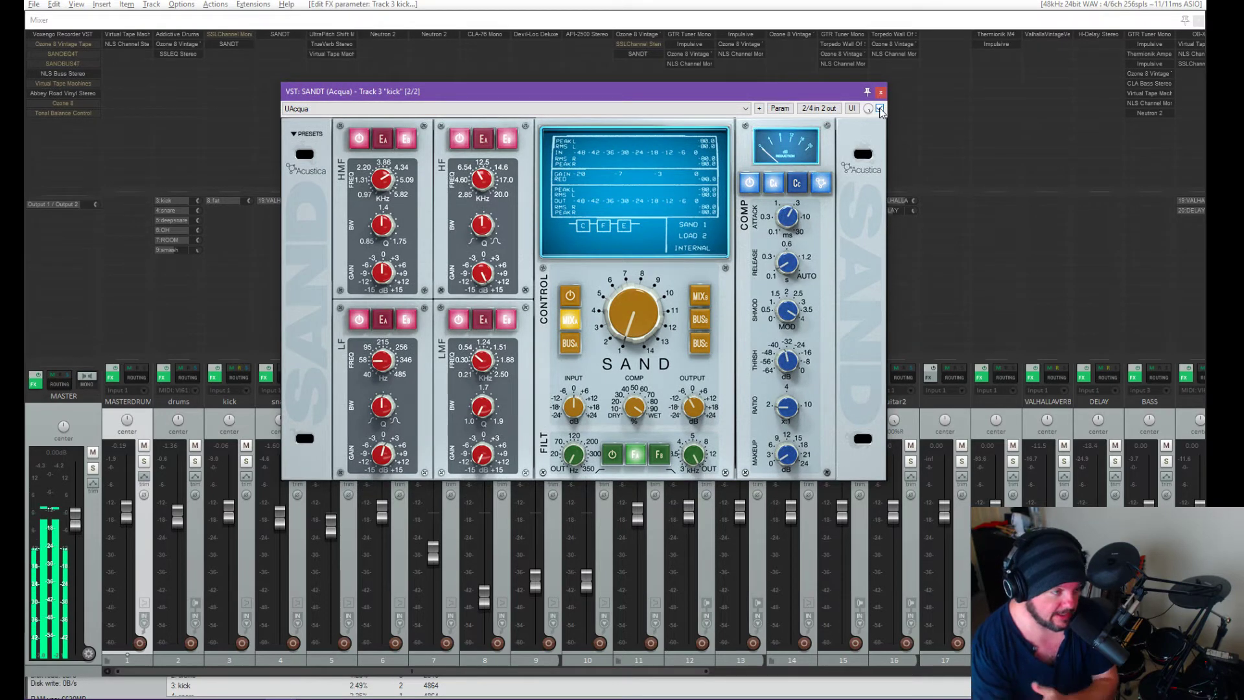
{"action": "left_click_drag", "start_coordinate": [834, 95], "coordinate": [891, 101]}
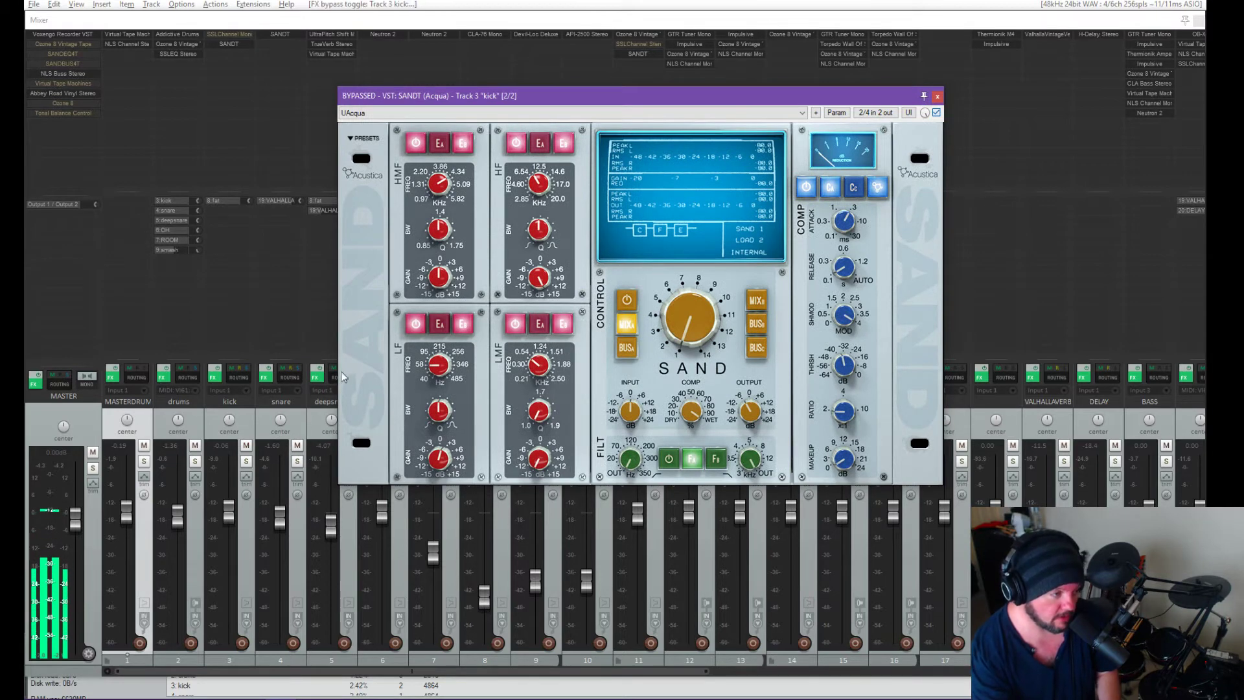
Step: Compare the soloed kick with SANDT active and bypassed, then unsolo the track and leave SANDT enabled
{"action": "left_click", "coordinate": [247, 460]}
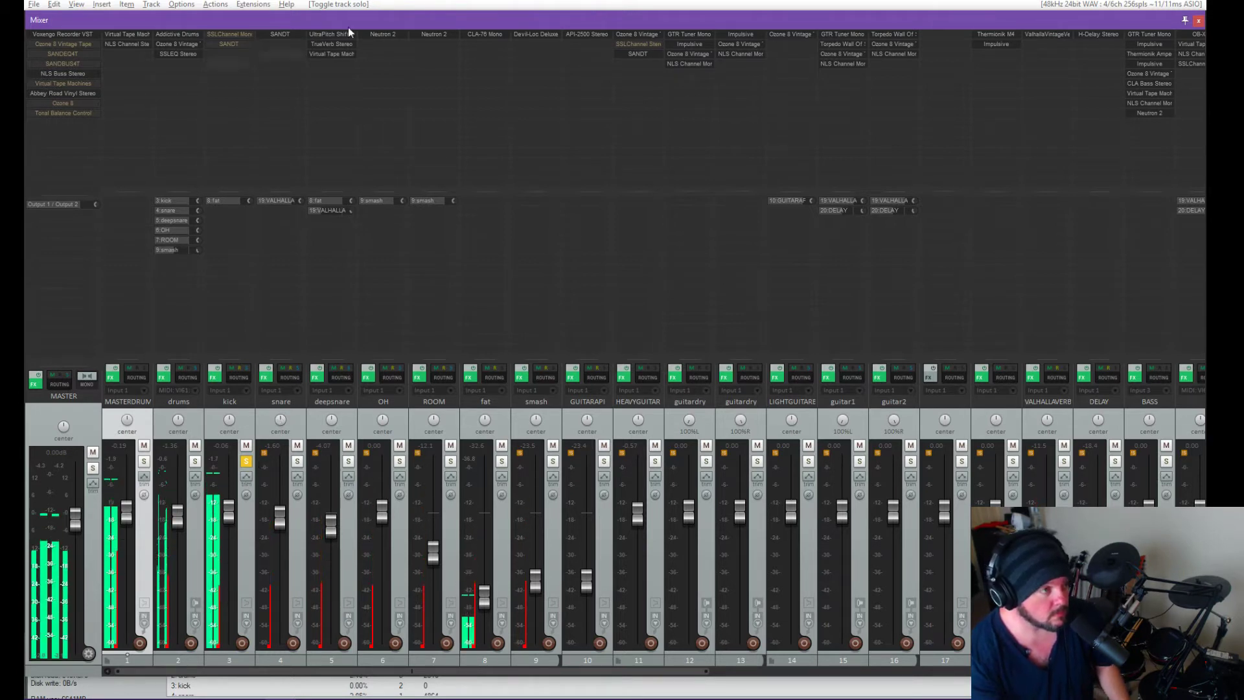
{"action": "left_click", "coordinate": [232, 44], "text": "shift"}
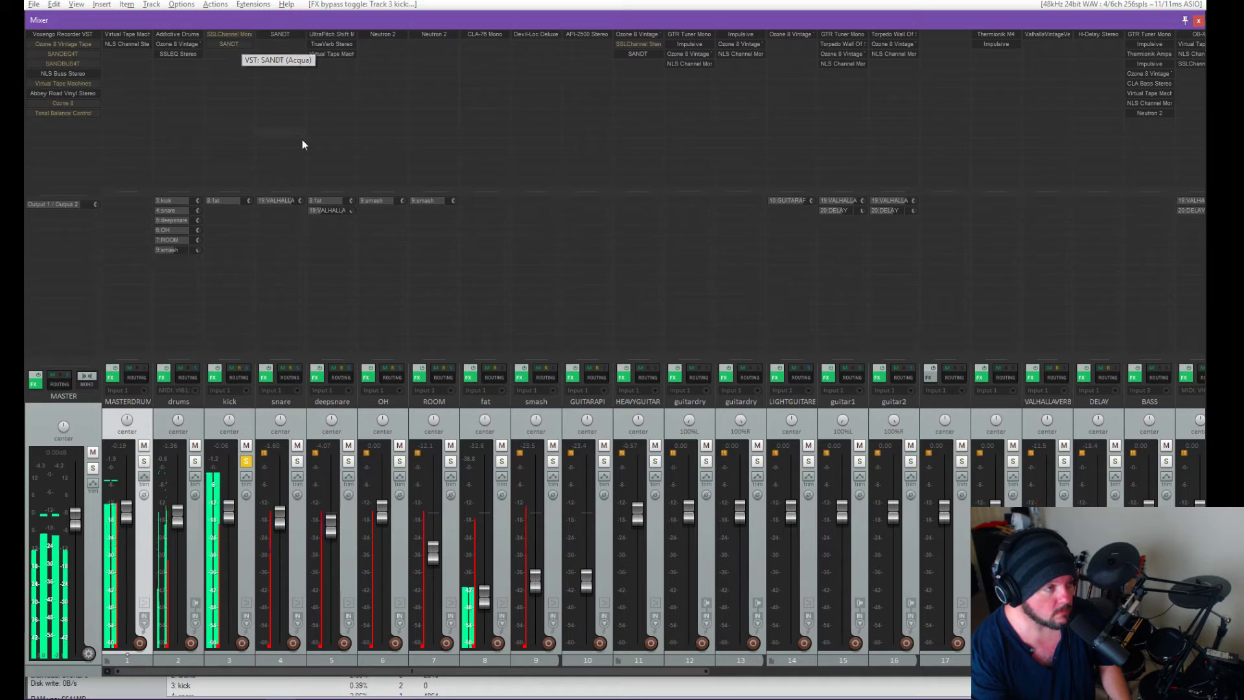
{"action": "left_click", "coordinate": [234, 44], "text": "shift"}
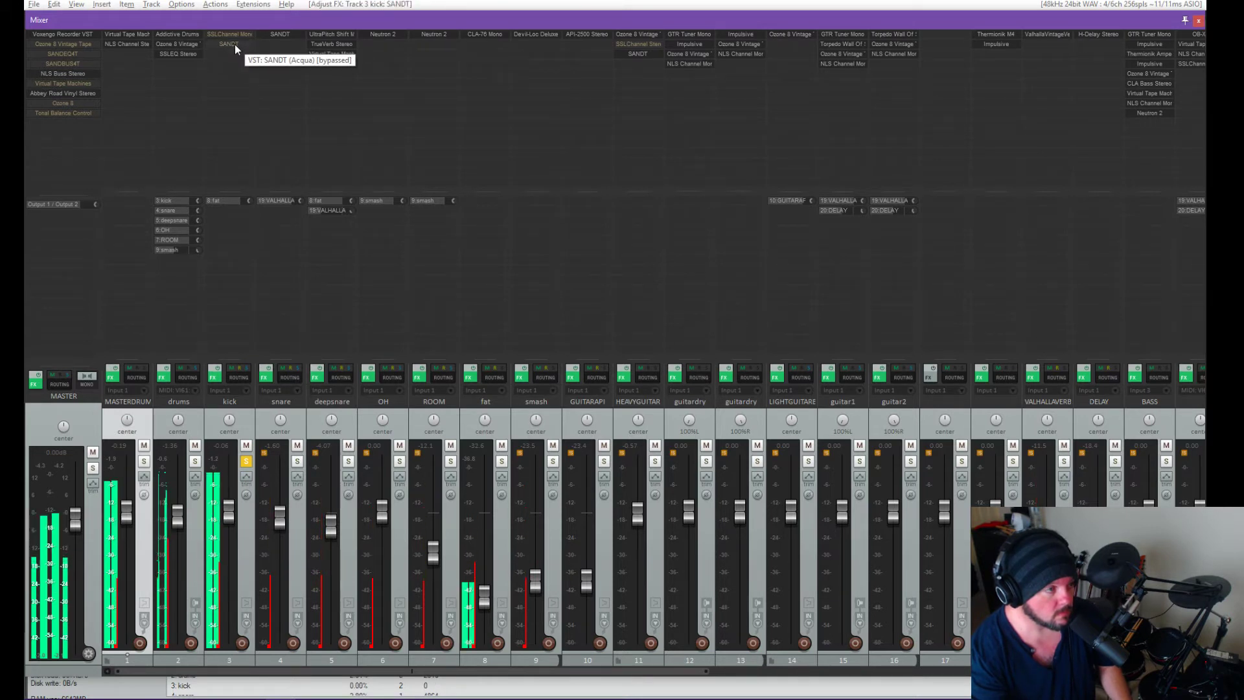
{"action": "left_click", "coordinate": [234, 44], "text": "shift"}
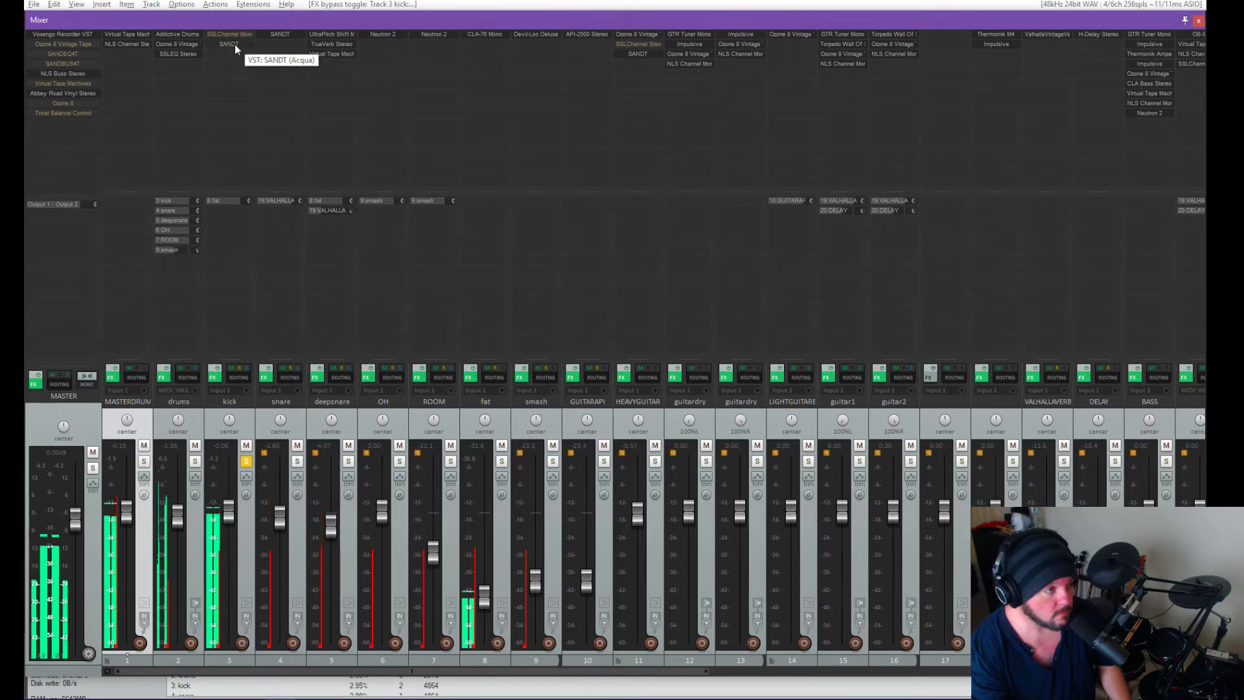
{"action": "left_click", "coordinate": [235, 44], "text": "shift"}
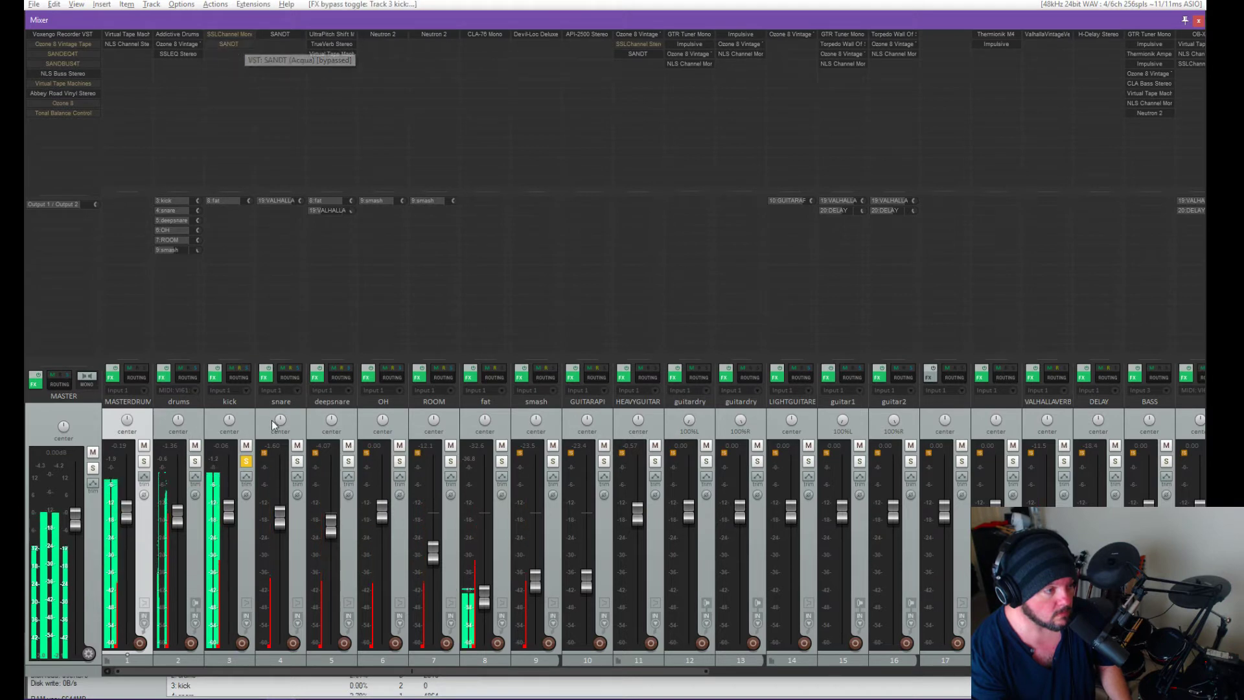
{"action": "left_click", "coordinate": [247, 461]}
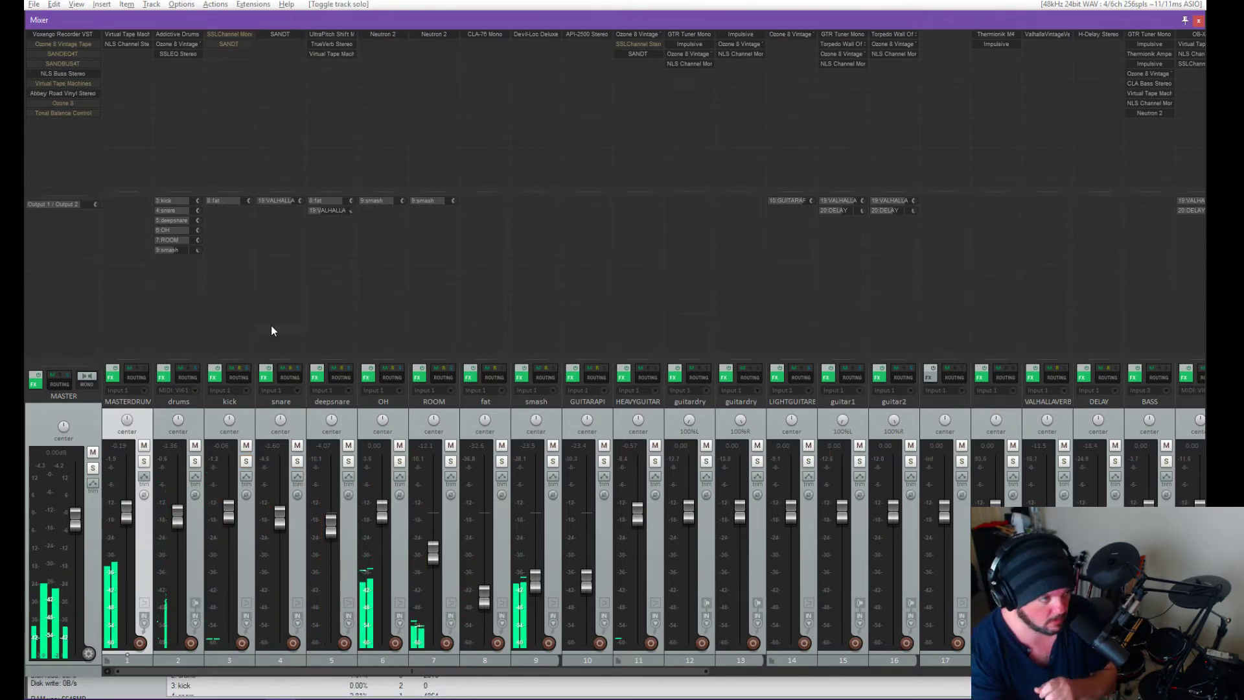
{"action": "left_click", "coordinate": [236, 44], "text": "shift"}
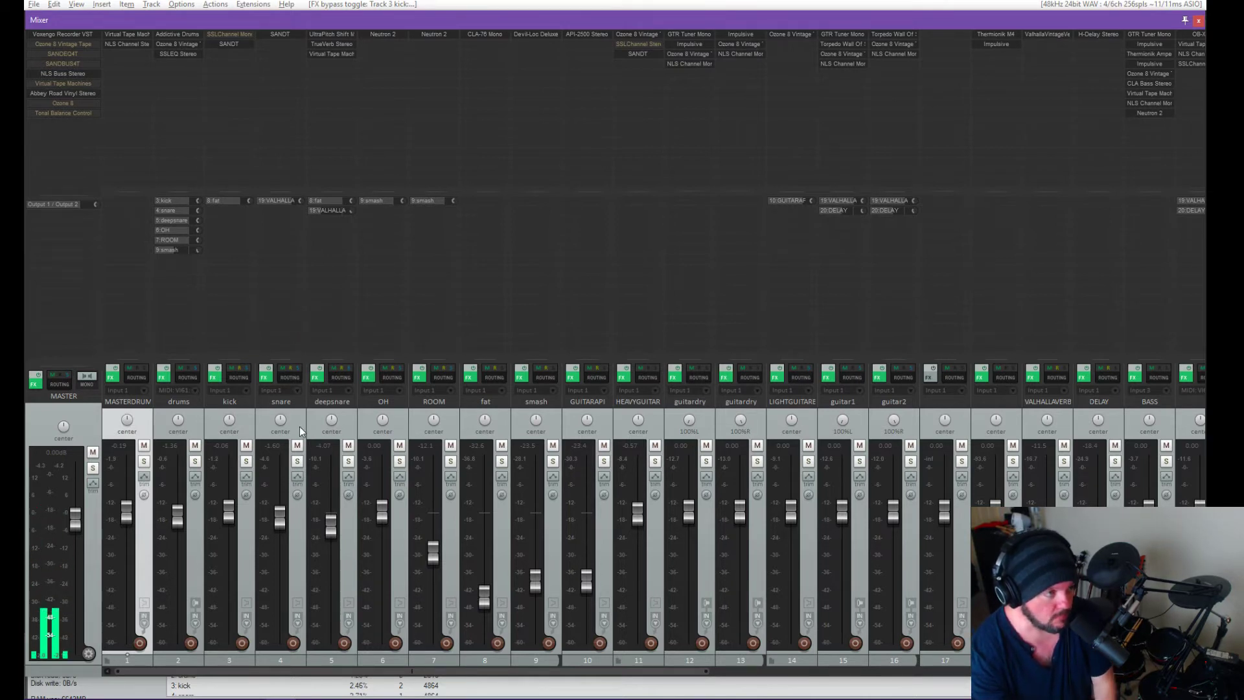
Step: Listen to the snare track soloed, then unsolo it
{"action": "left_click", "coordinate": [298, 462]}
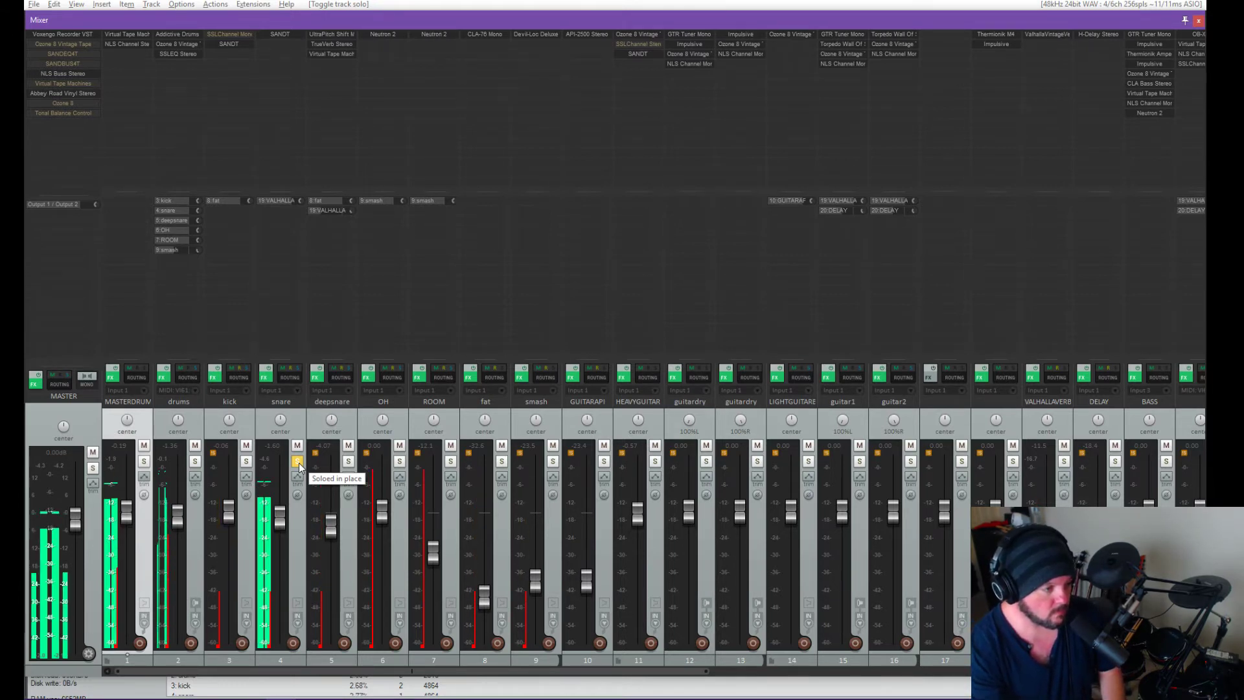
{"action": "left_click", "coordinate": [298, 463]}
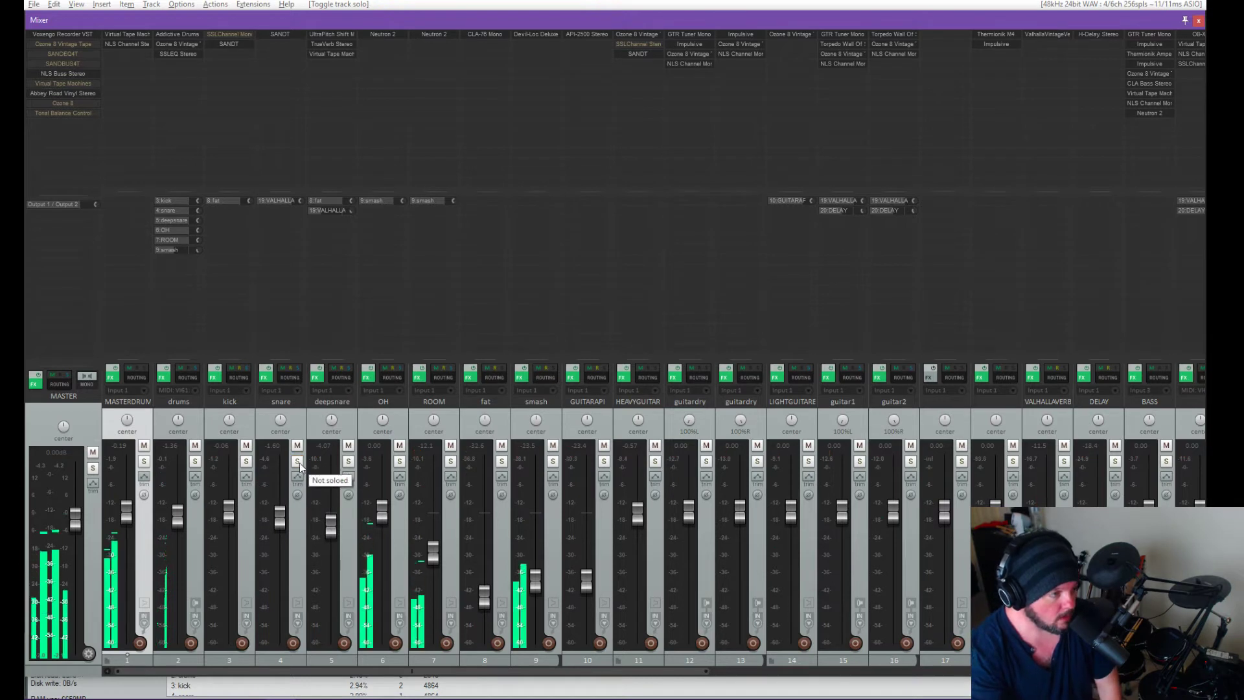
Step: Solo the snare with its SANDT bypassed and VALHALLAVERB send muted, then restore the plug-in and the send one by one
{"action": "left_click", "coordinate": [281, 201]}
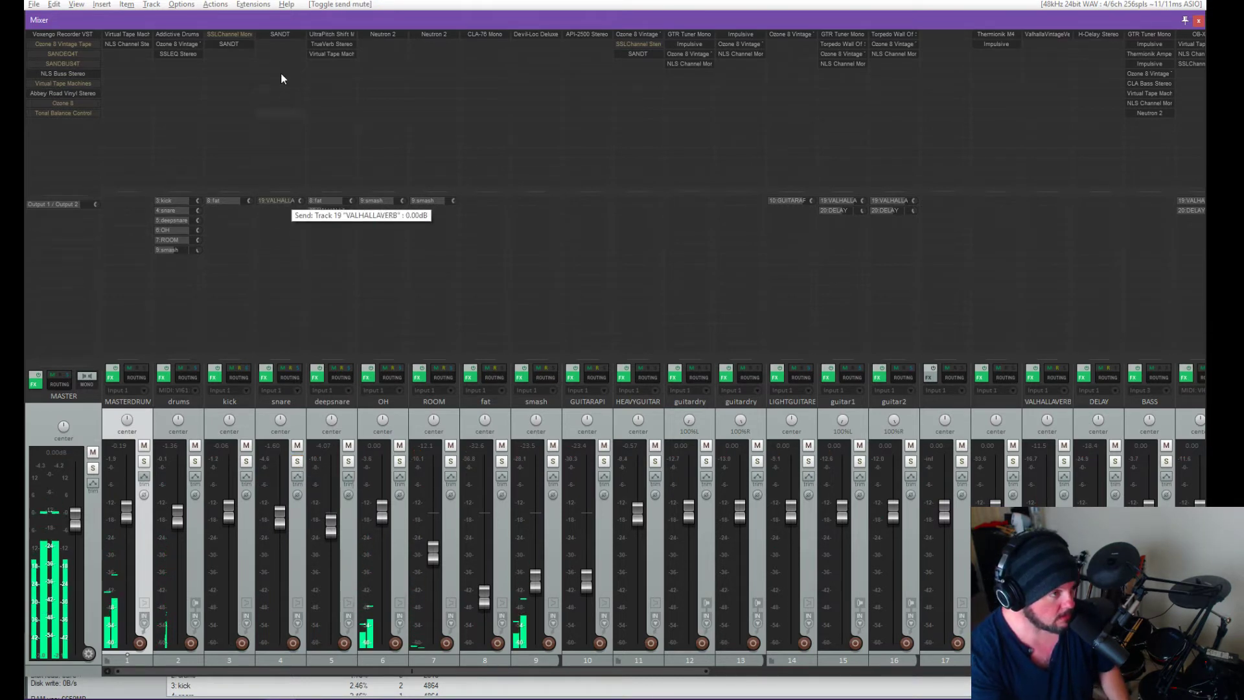
{"action": "left_click", "coordinate": [280, 33]}
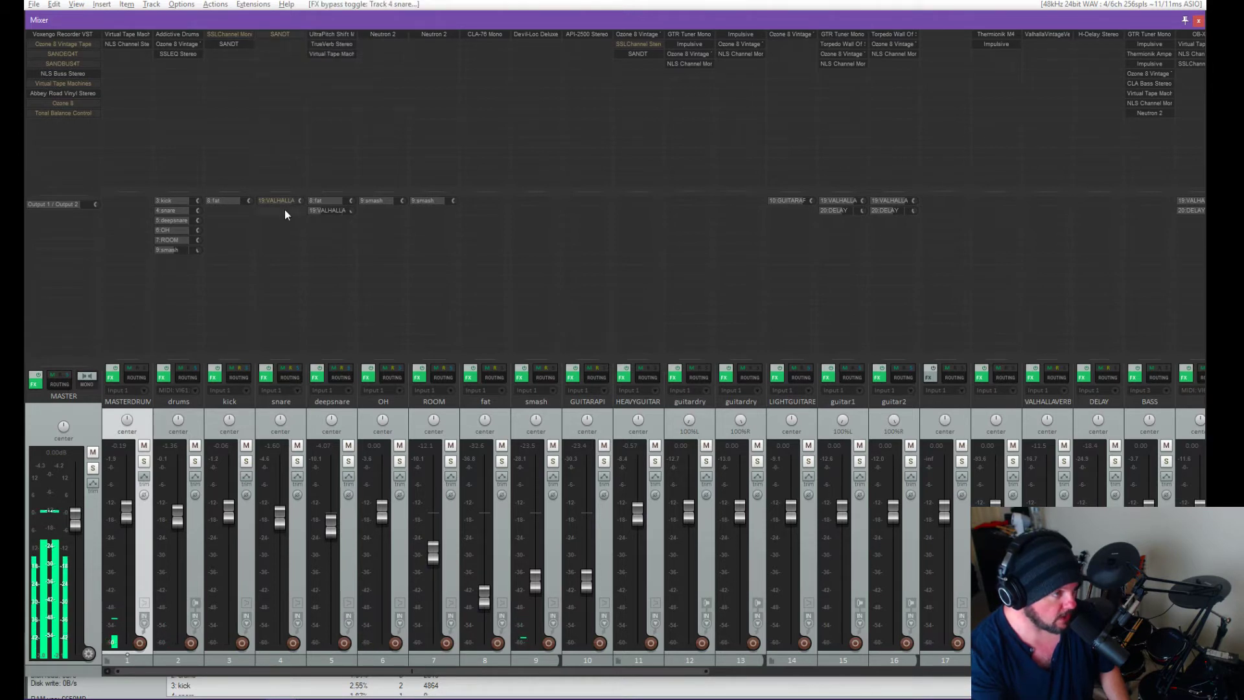
{"action": "left_click", "coordinate": [297, 461]}
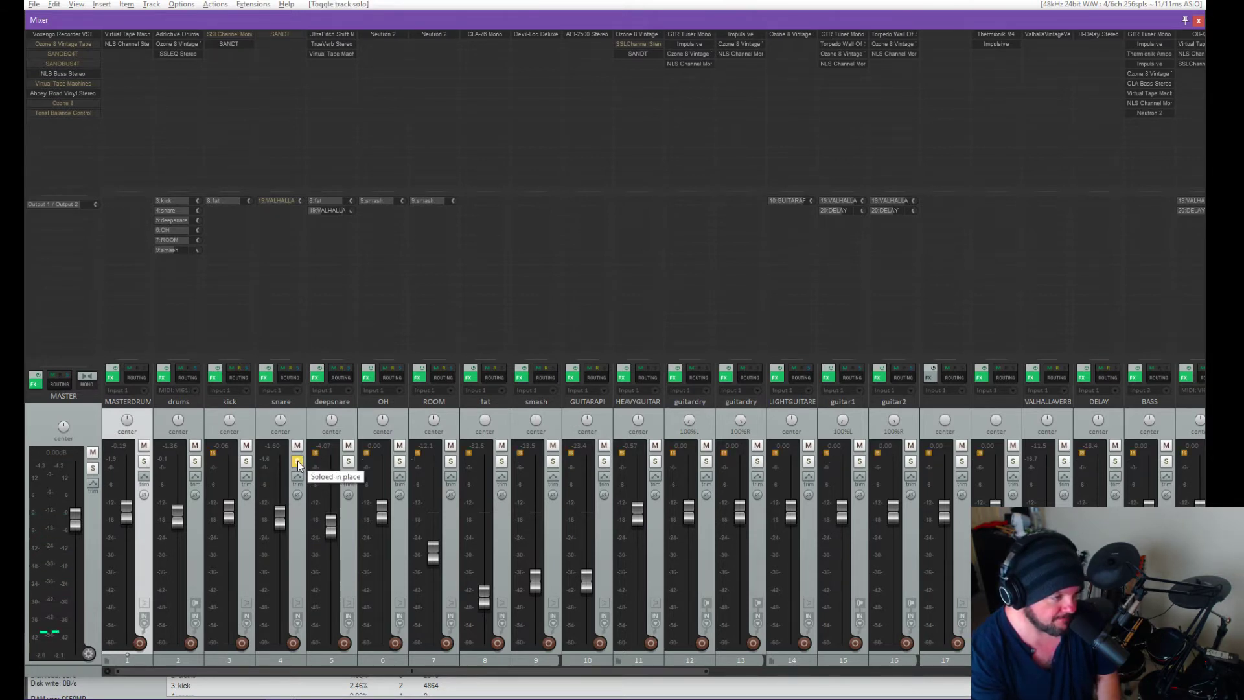
{"action": "left_click", "coordinate": [285, 39], "text": "shift"}
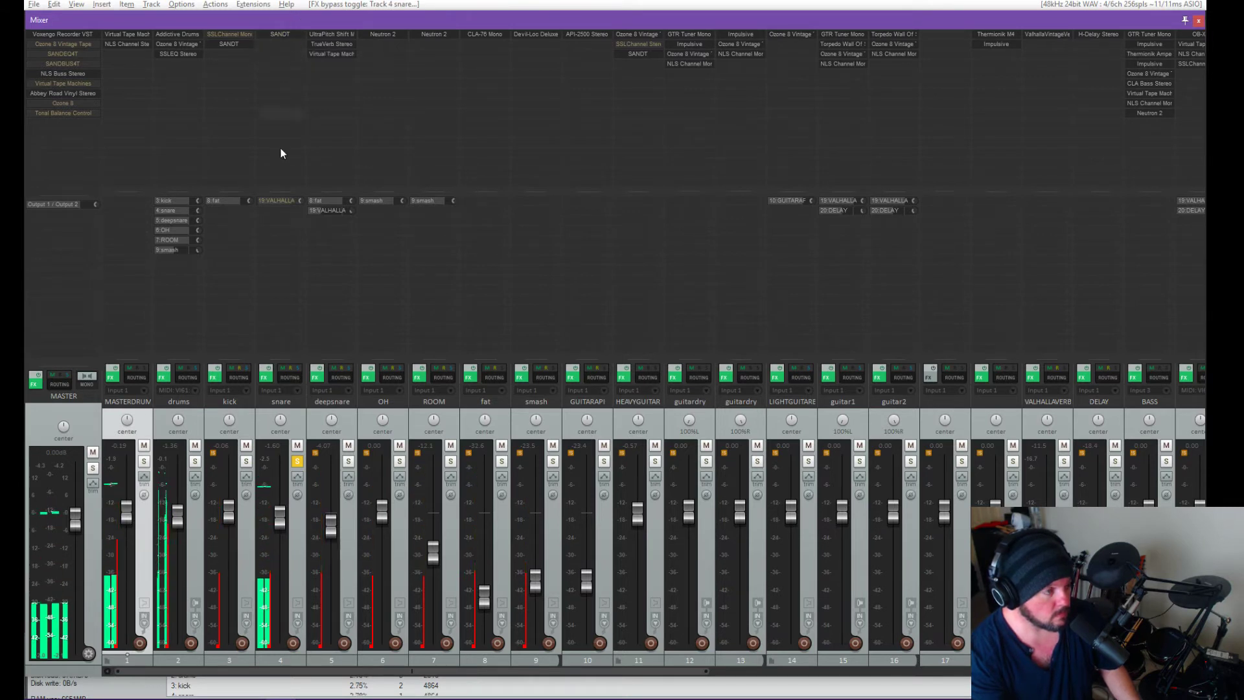
{"action": "left_click", "coordinate": [279, 200], "text": "shift"}
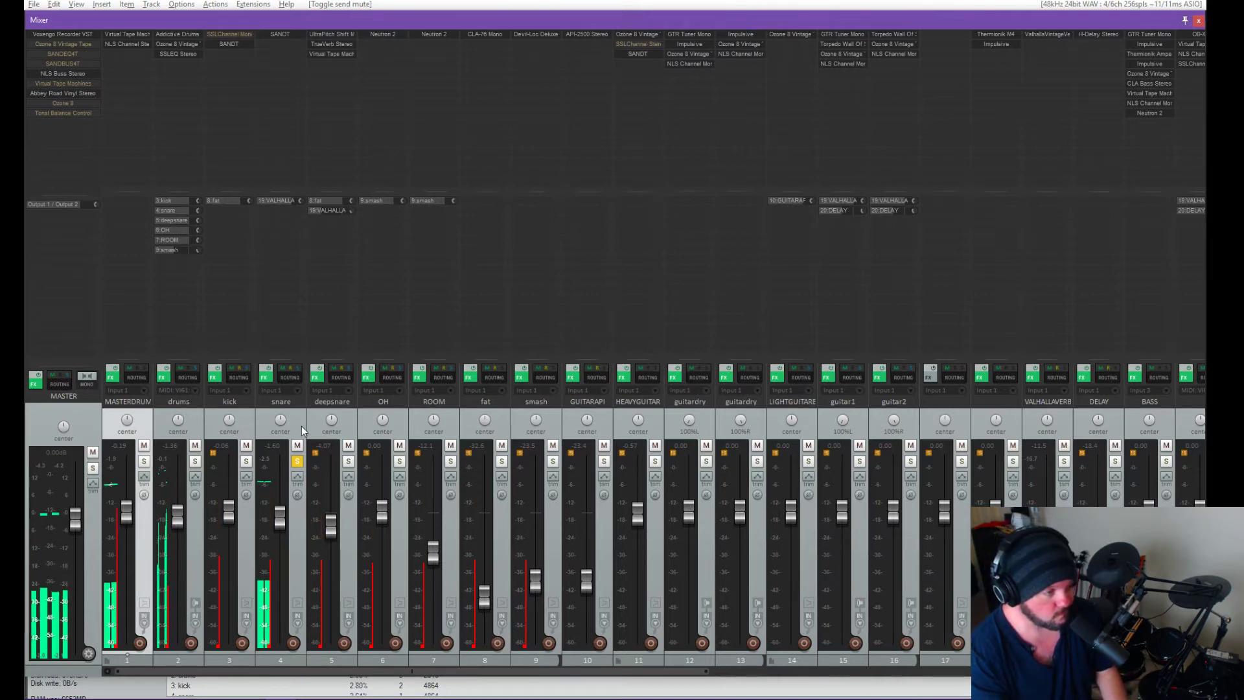
Step: Unsolo the snare, and show the UltraPitch Shift and TrueVerb settings on the deepsnare track
{"action": "left_click", "coordinate": [298, 463]}
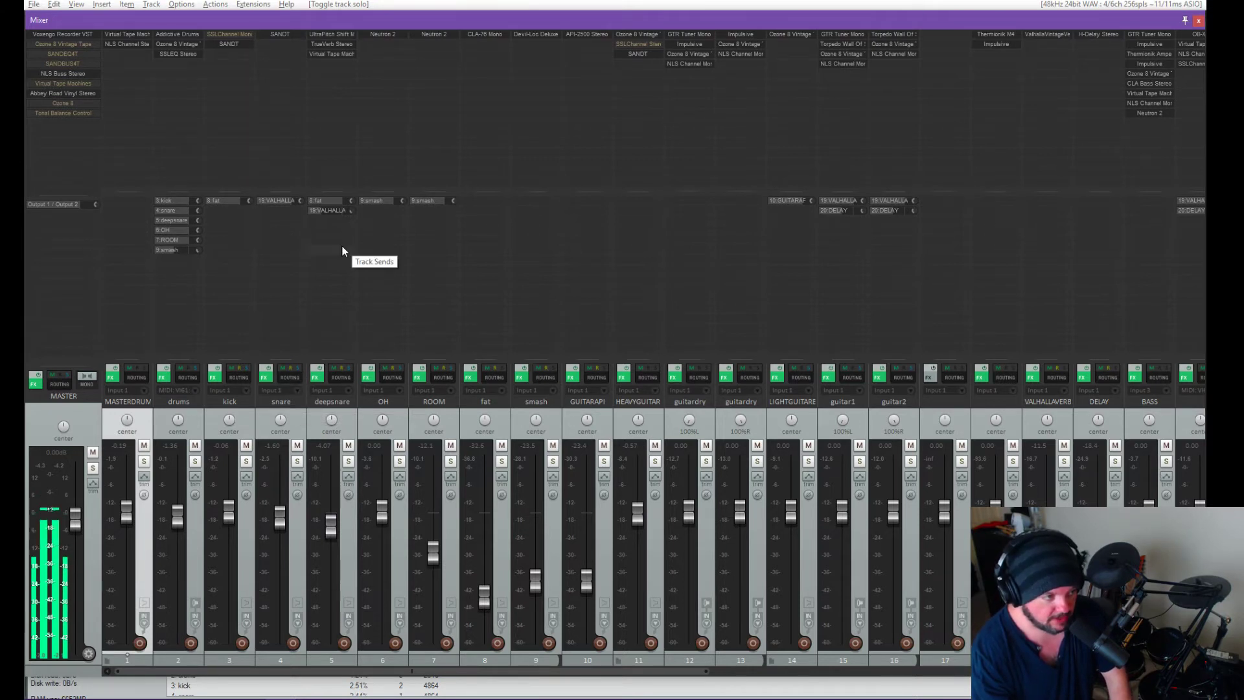
{"action": "left_click", "coordinate": [328, 34]}
{"action": "left_click_drag", "start_coordinate": [566, 167], "coordinate": [561, 145]}
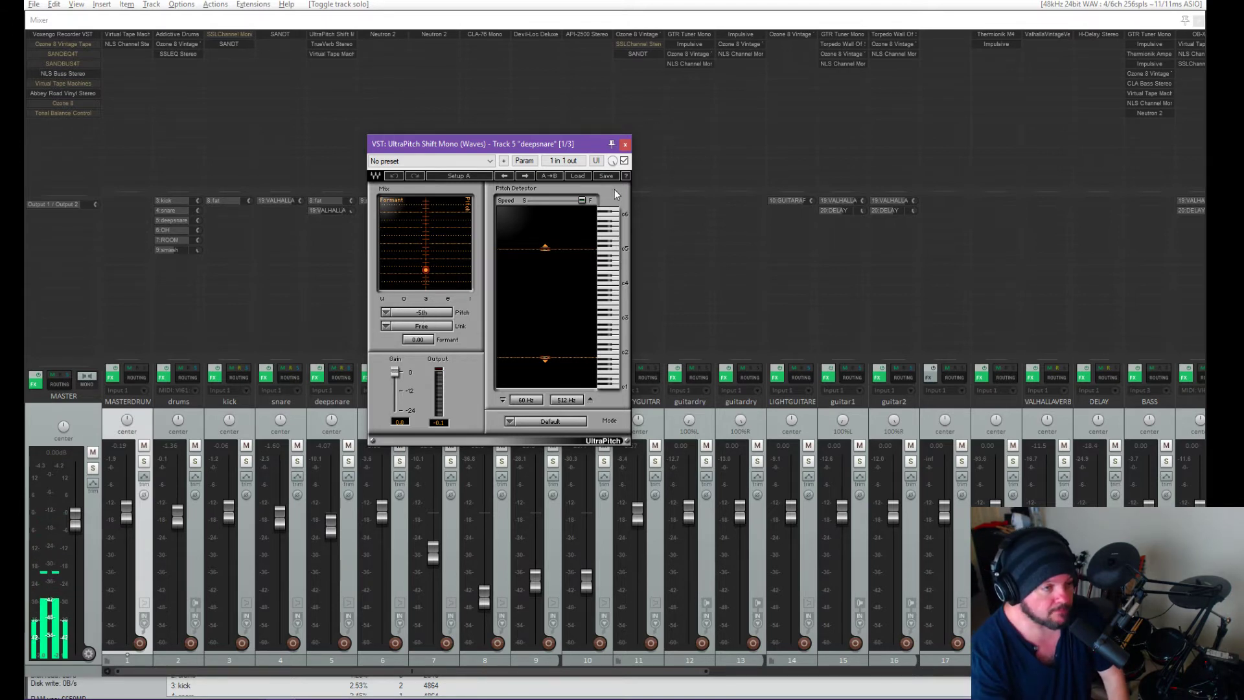
{"action": "left_click", "coordinate": [625, 144]}
{"action": "left_click", "coordinate": [350, 44]}
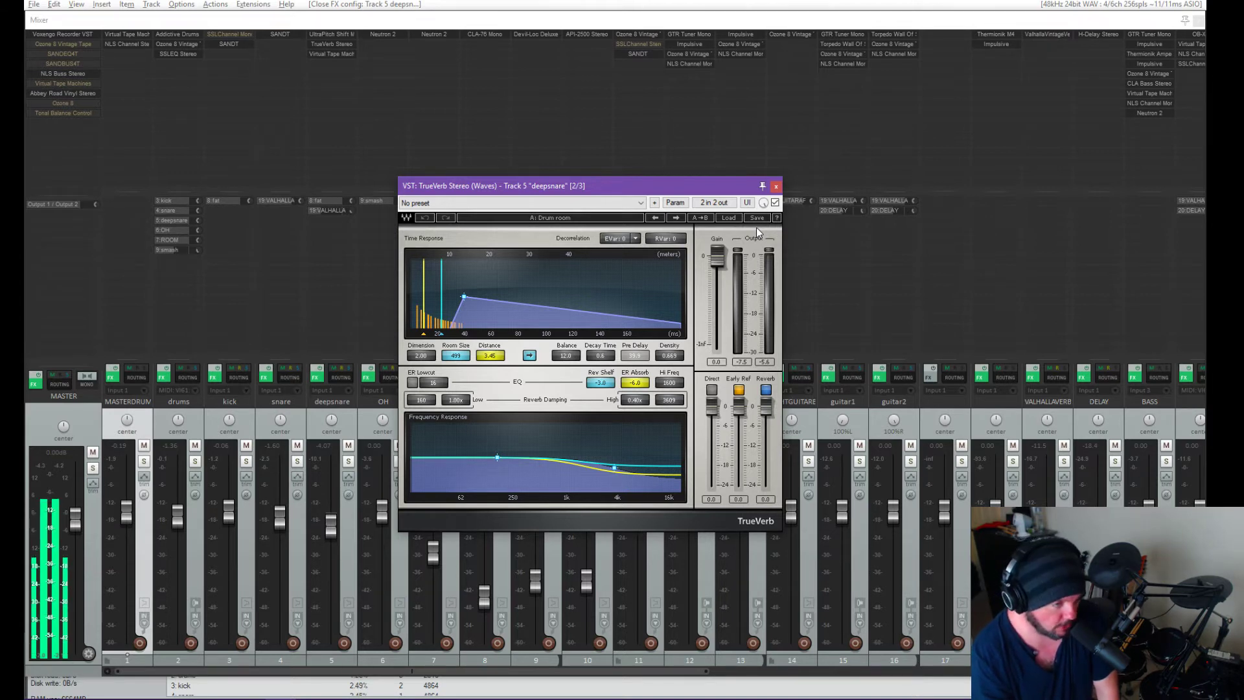
{"action": "left_click", "coordinate": [776, 186]}
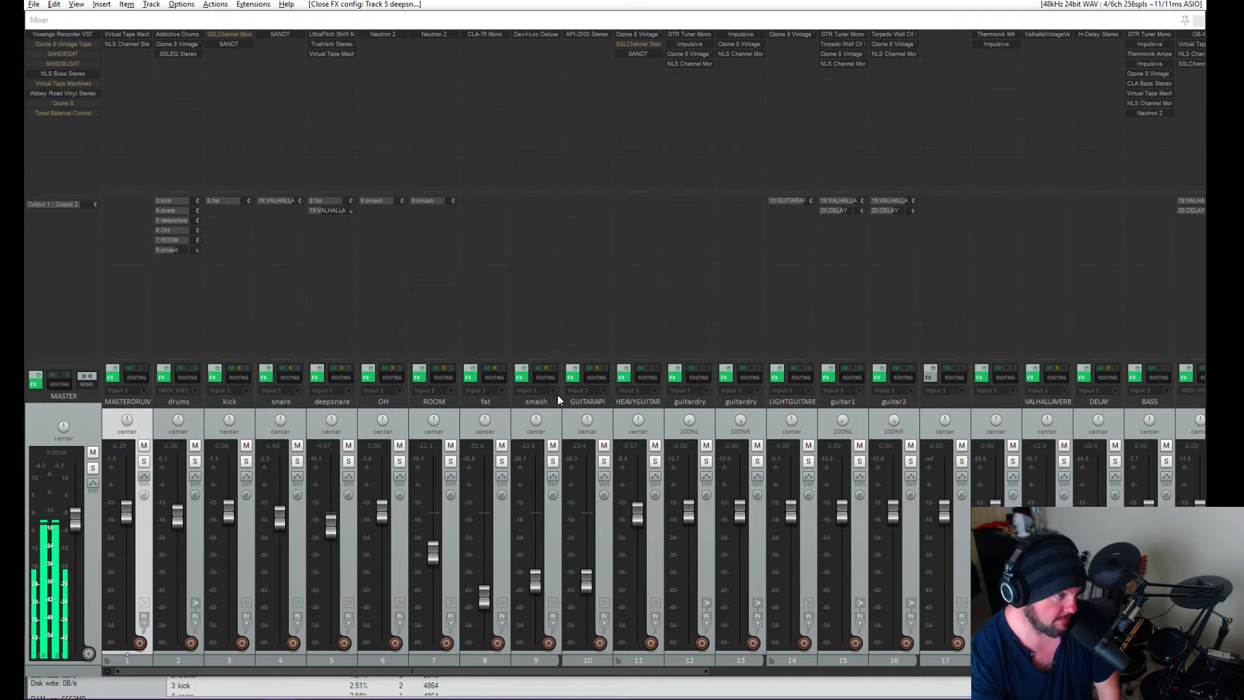
Step: Play deepsnare soloed with its fat and VALHALLAVERB sends muted, and bypass its tape machine, TrueVerb and UltraPitch Shift one by one
{"action": "left_click", "coordinate": [348, 461]}
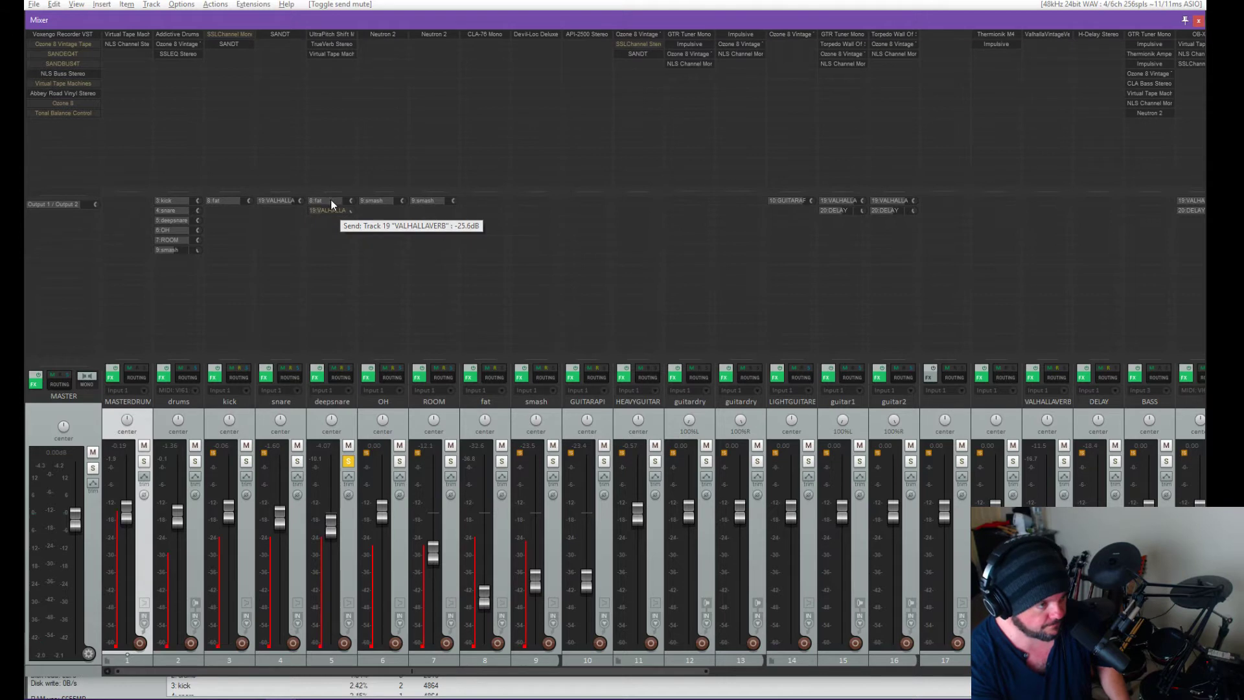
{"action": "key", "text": "space"}
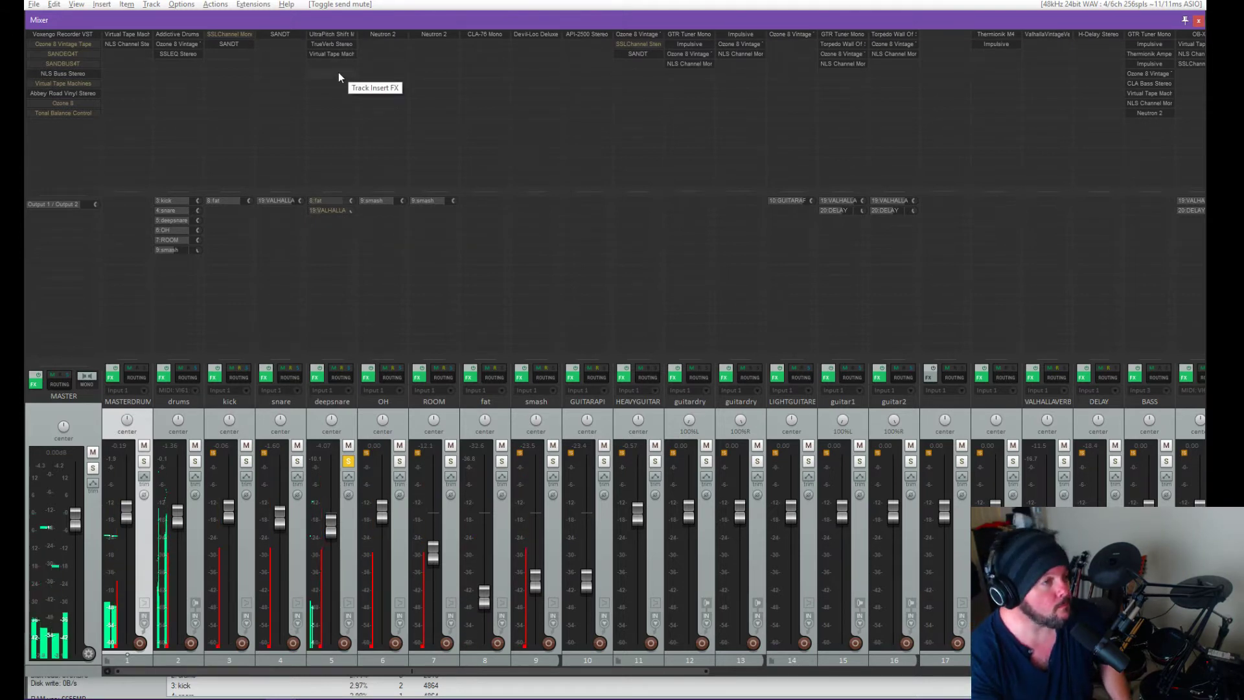
{"action": "left_click", "coordinate": [324, 53], "text": "shift"}
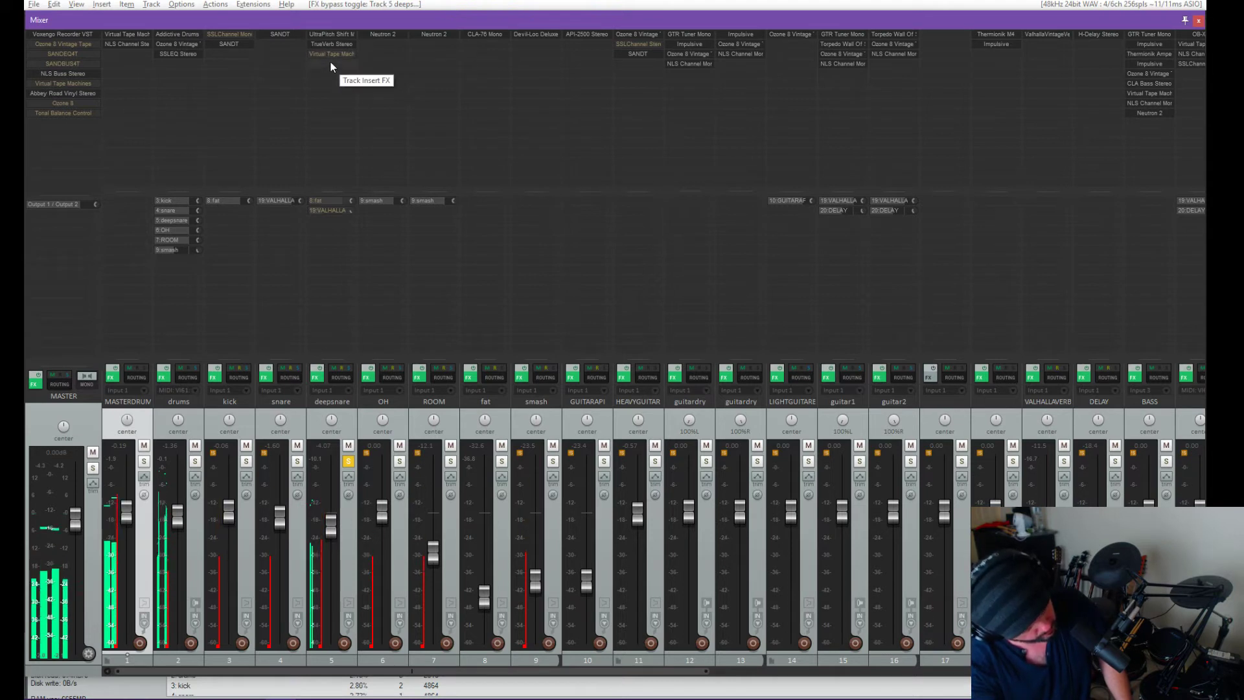
{"action": "left_click", "coordinate": [329, 44], "text": "shift"}
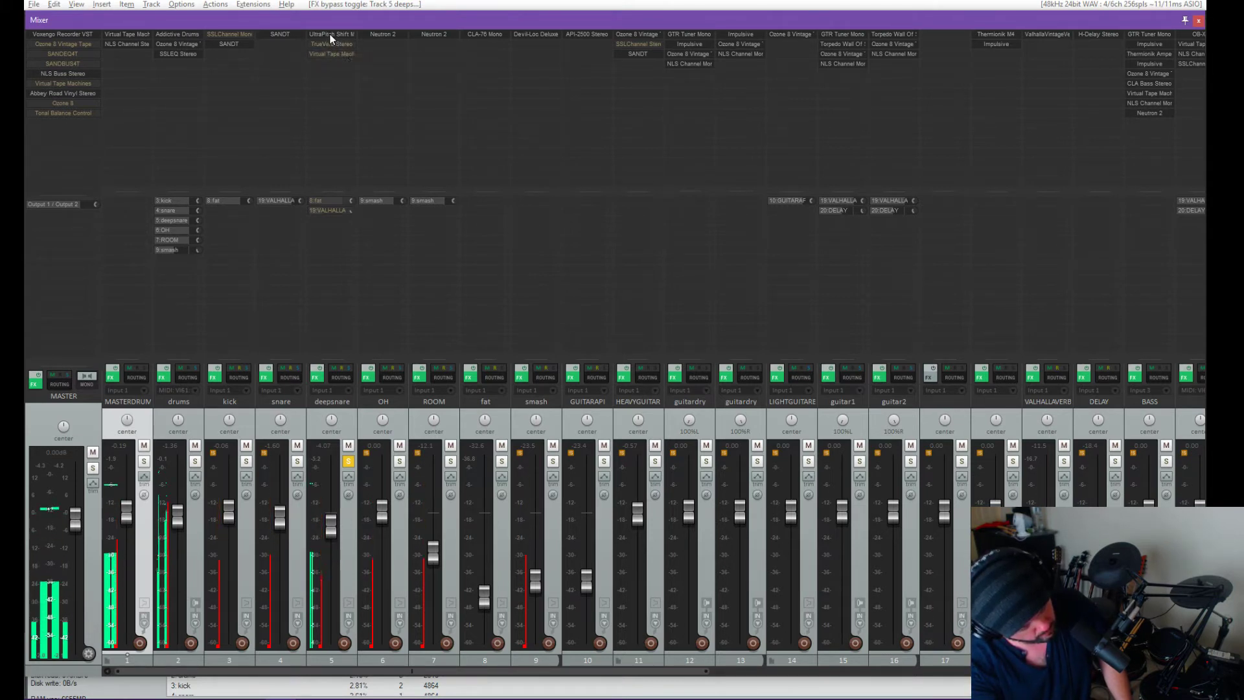
{"action": "left_click", "coordinate": [330, 34], "text": "shift"}
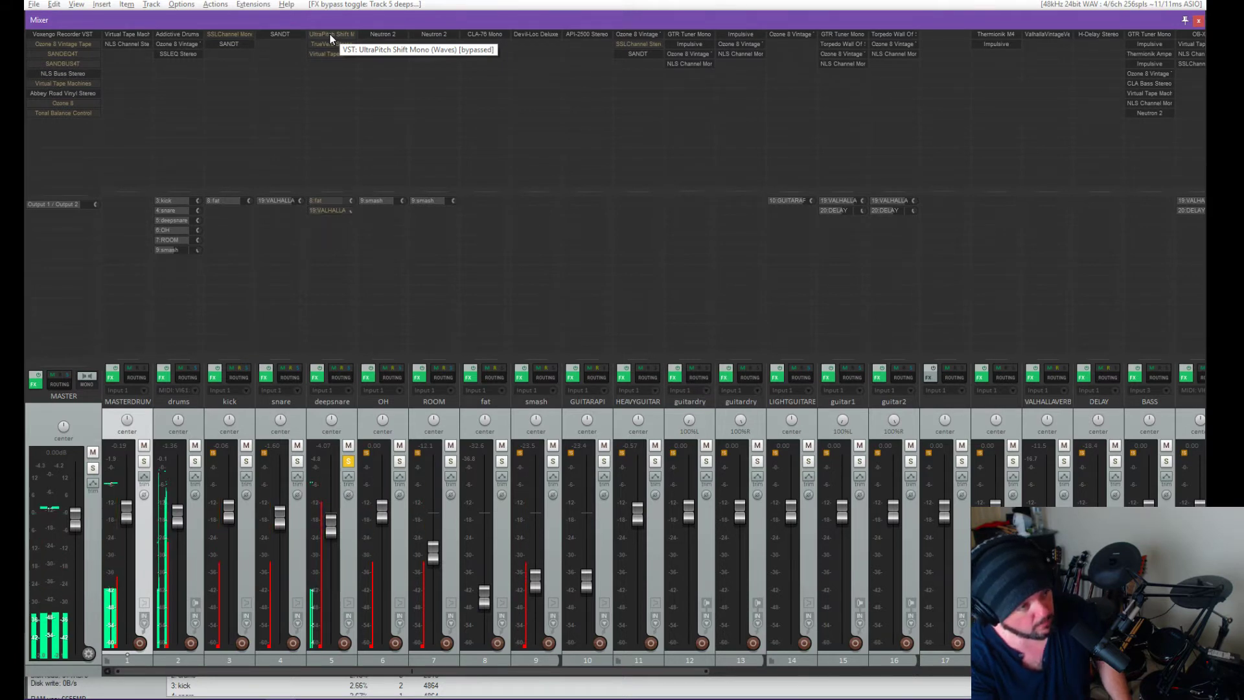
Step: Re-enable UltraPitch Shift, TrueVerb and the tape machine on deepsnare one by one, then unsolo the track
{"action": "left_click", "coordinate": [330, 36], "text": "shift"}
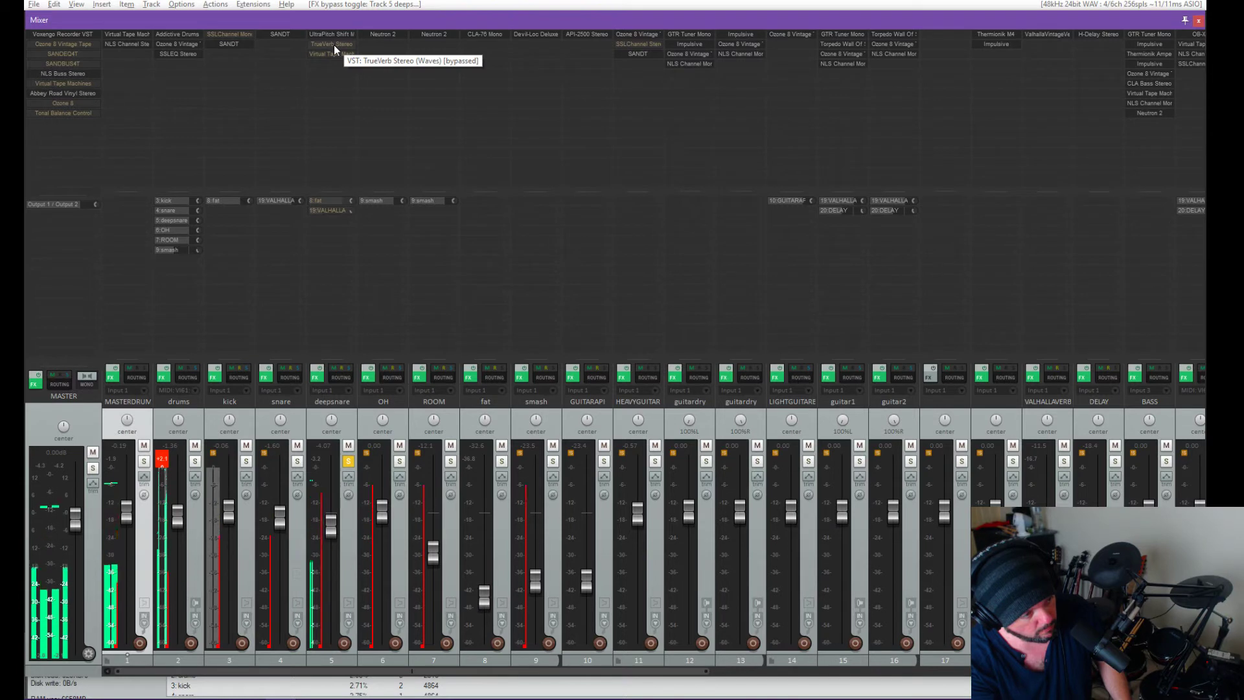
{"action": "left_click", "coordinate": [333, 45], "text": "shift"}
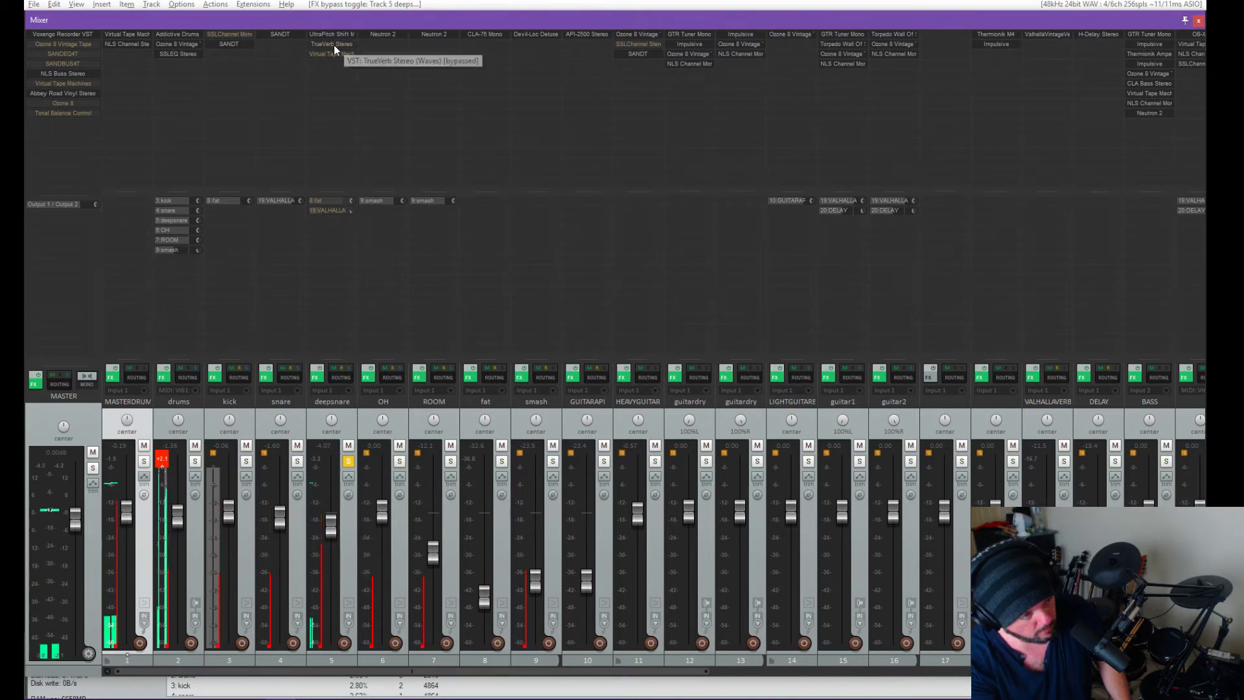
{"action": "left_click", "coordinate": [335, 54], "text": "shift"}
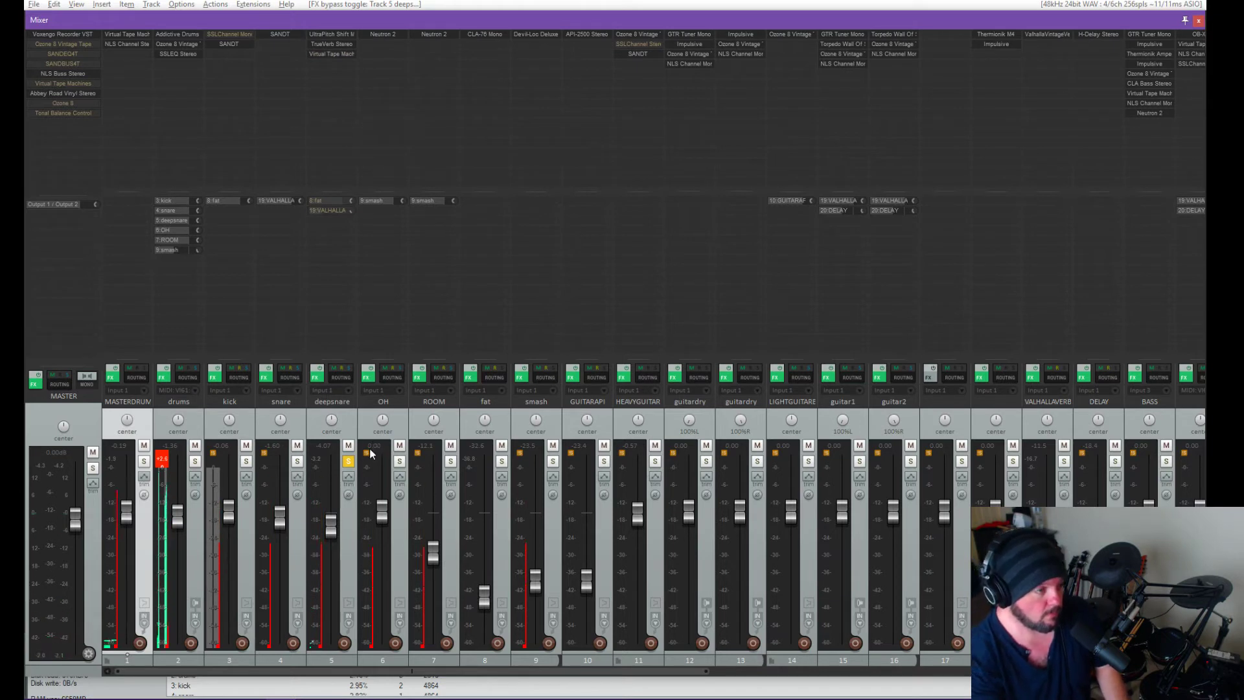
{"action": "left_click", "coordinate": [349, 462]}
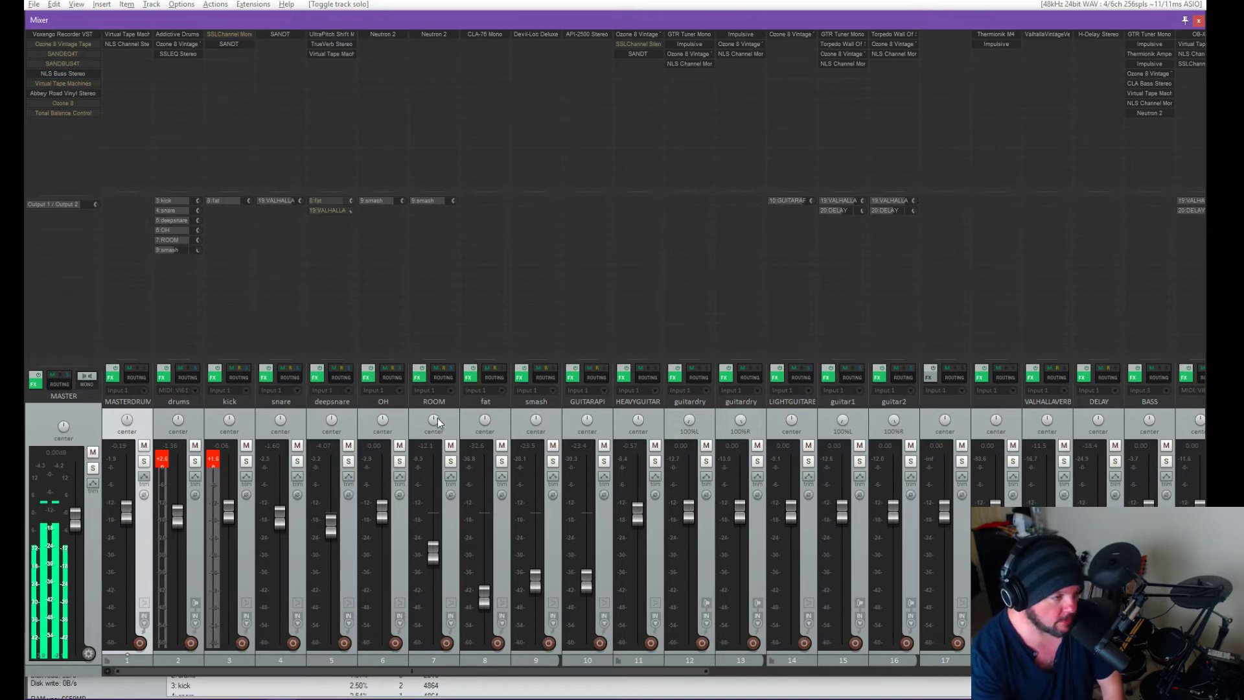
Step: Open Neutron 2 on the OH track and examine its Equalizer, Gate, Transient Shaper, Exciter and Compressor 1 modules
{"action": "left_click", "coordinate": [390, 33]}
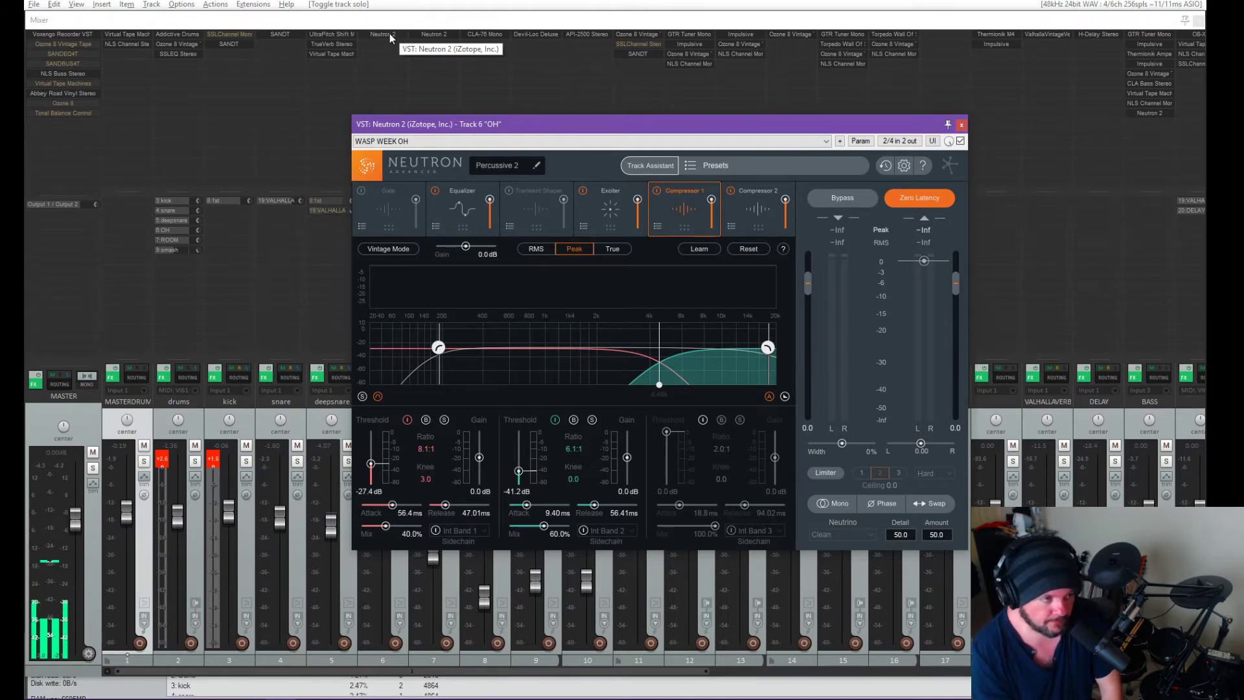
{"action": "left_click", "coordinate": [442, 218]}
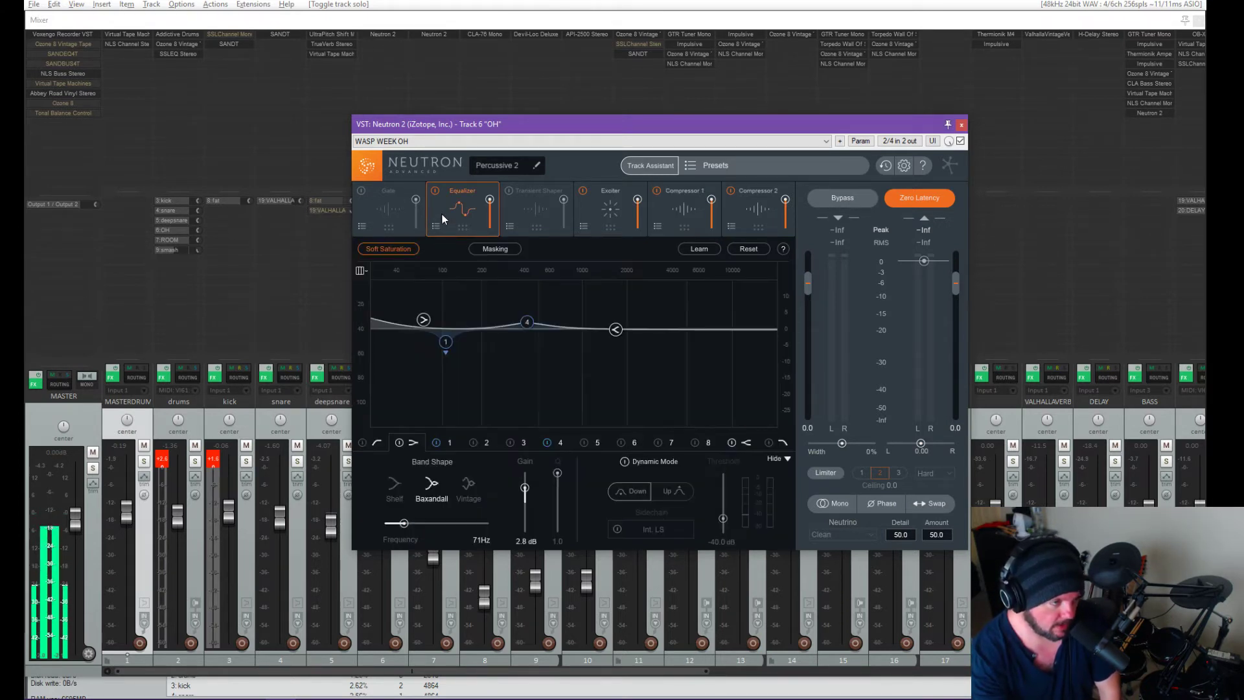
{"action": "left_click", "coordinate": [388, 210]}
{"action": "left_click", "coordinate": [432, 216]}
{"action": "left_click", "coordinate": [554, 216]}
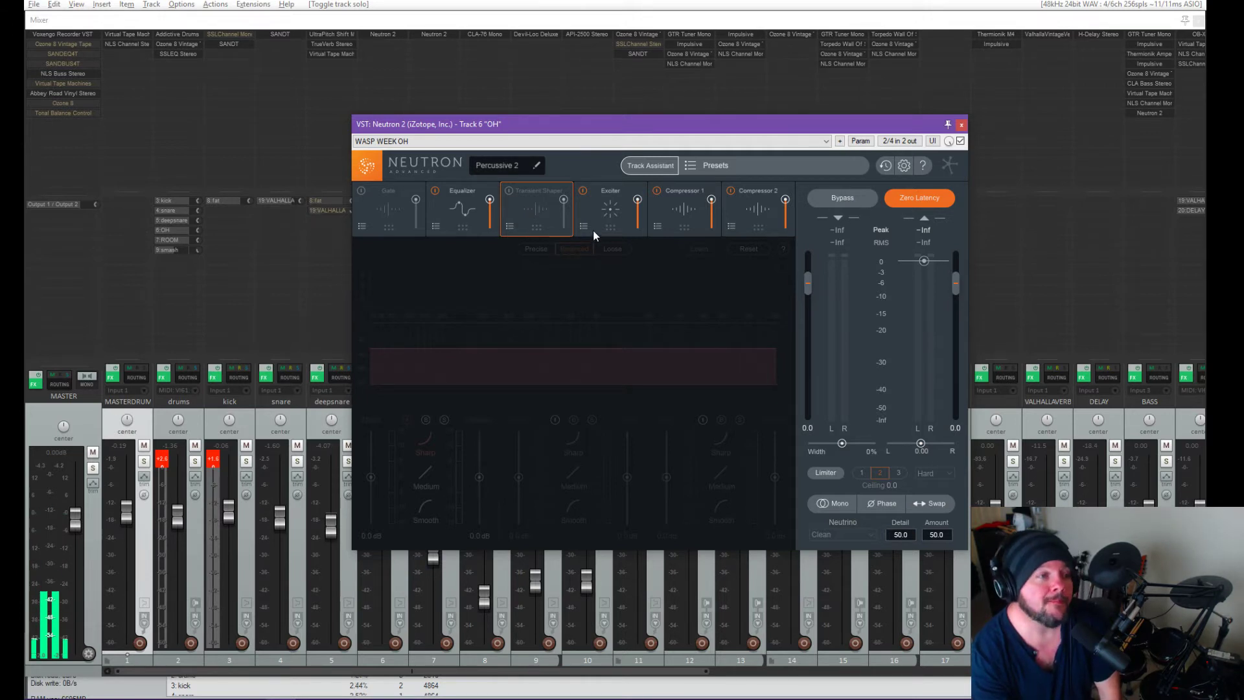
{"action": "left_click", "coordinate": [598, 213]}
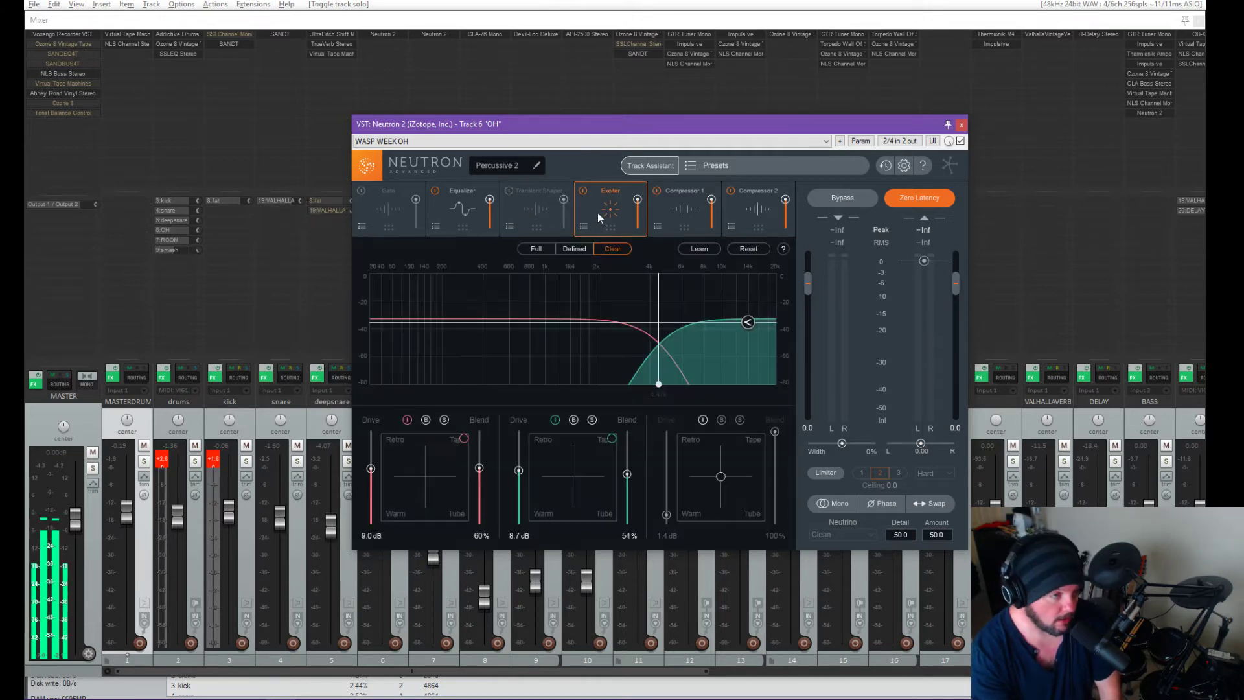
{"action": "left_click", "coordinate": [685, 223]}
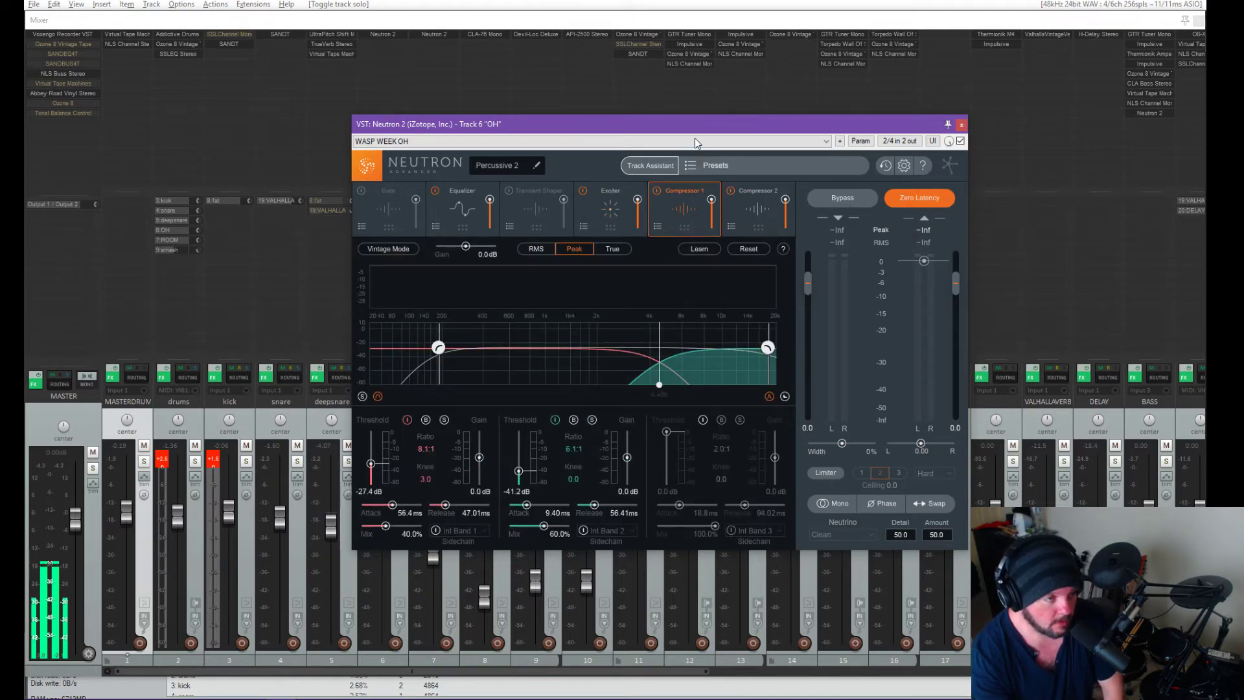
Step: Launch Track Assistant in the OH track's Neutron 2 and review its instrument choices, keeping Auto-Detect
{"action": "left_click_drag", "start_coordinate": [695, 129], "coordinate": [671, 121]}
{"action": "left_click_drag", "start_coordinate": [881, 118], "coordinate": [845, 104]}
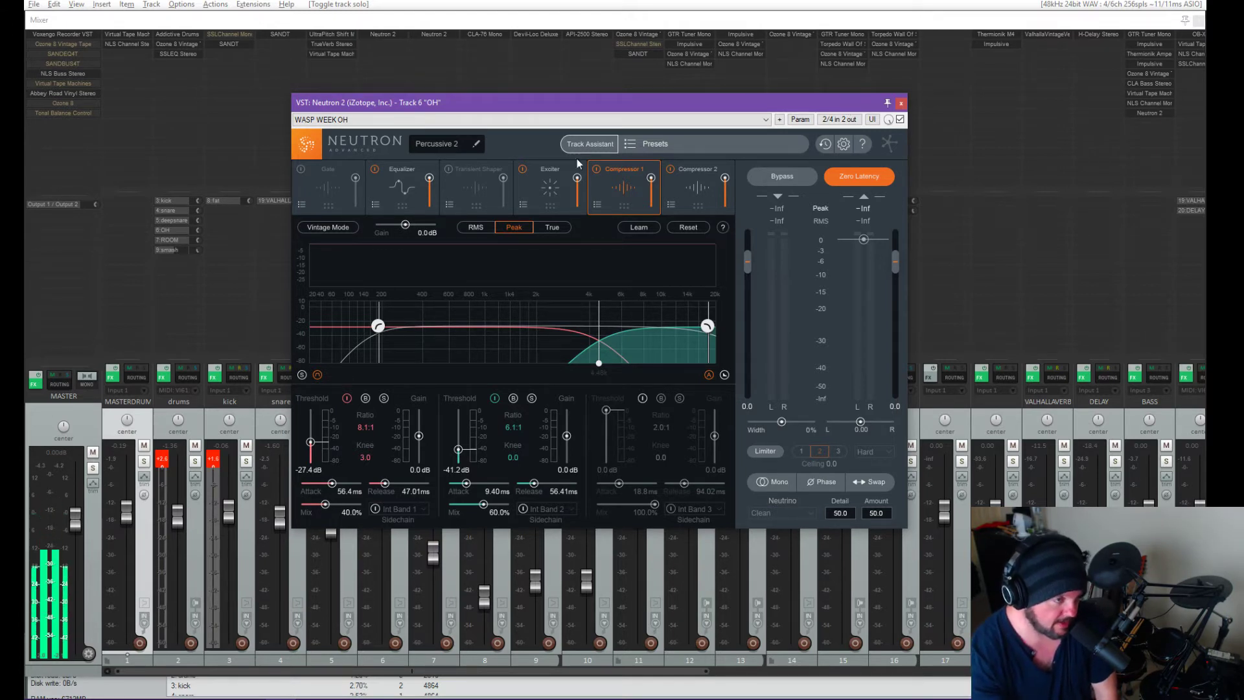
{"action": "left_click", "coordinate": [589, 146]}
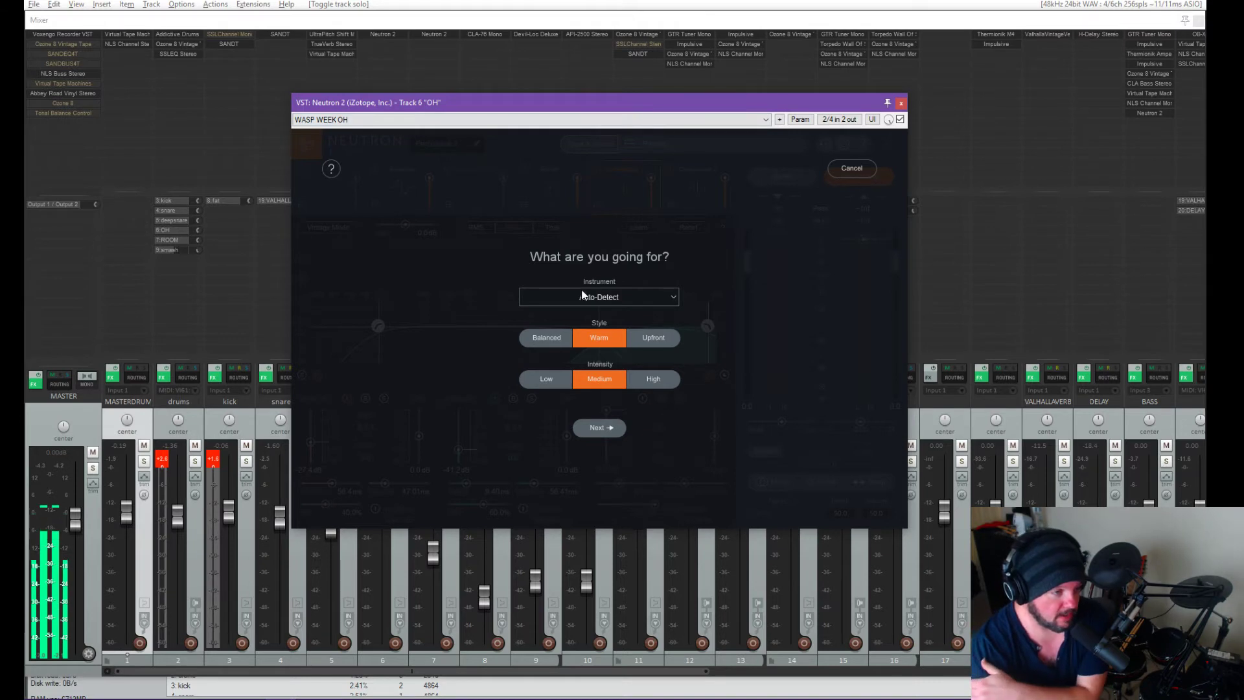
{"action": "left_click", "coordinate": [600, 297]}
{"action": "left_click", "coordinate": [600, 297]}
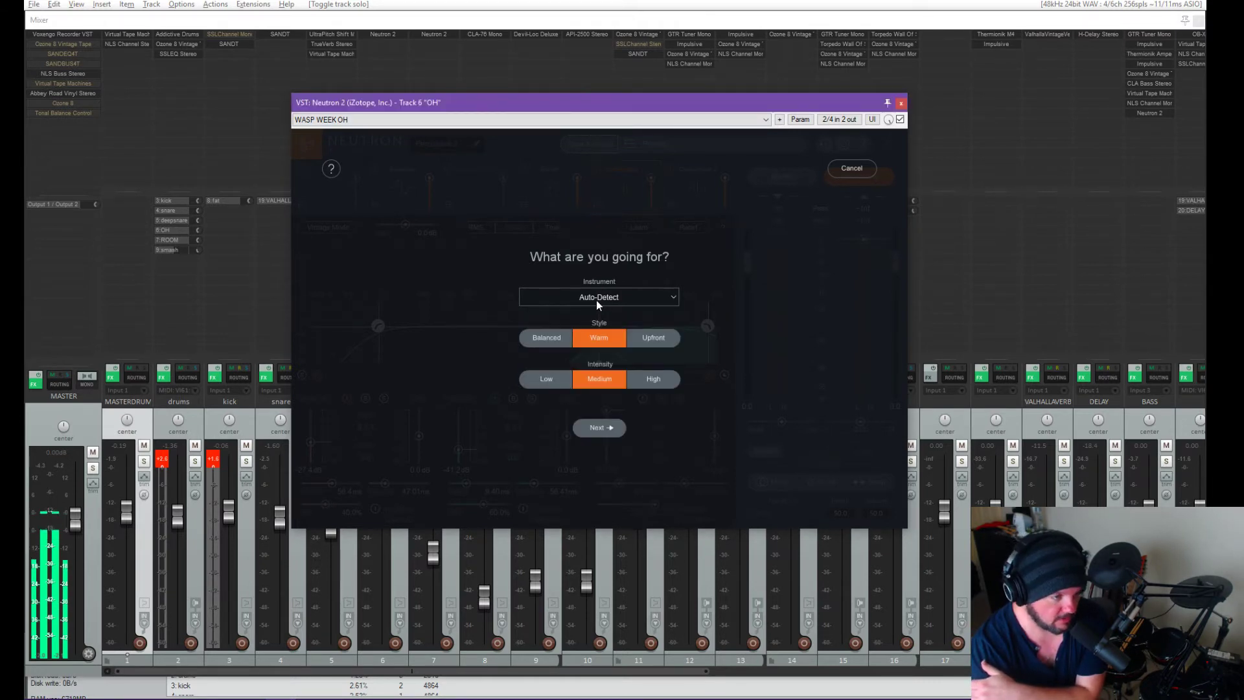
{"action": "left_click", "coordinate": [608, 296]}
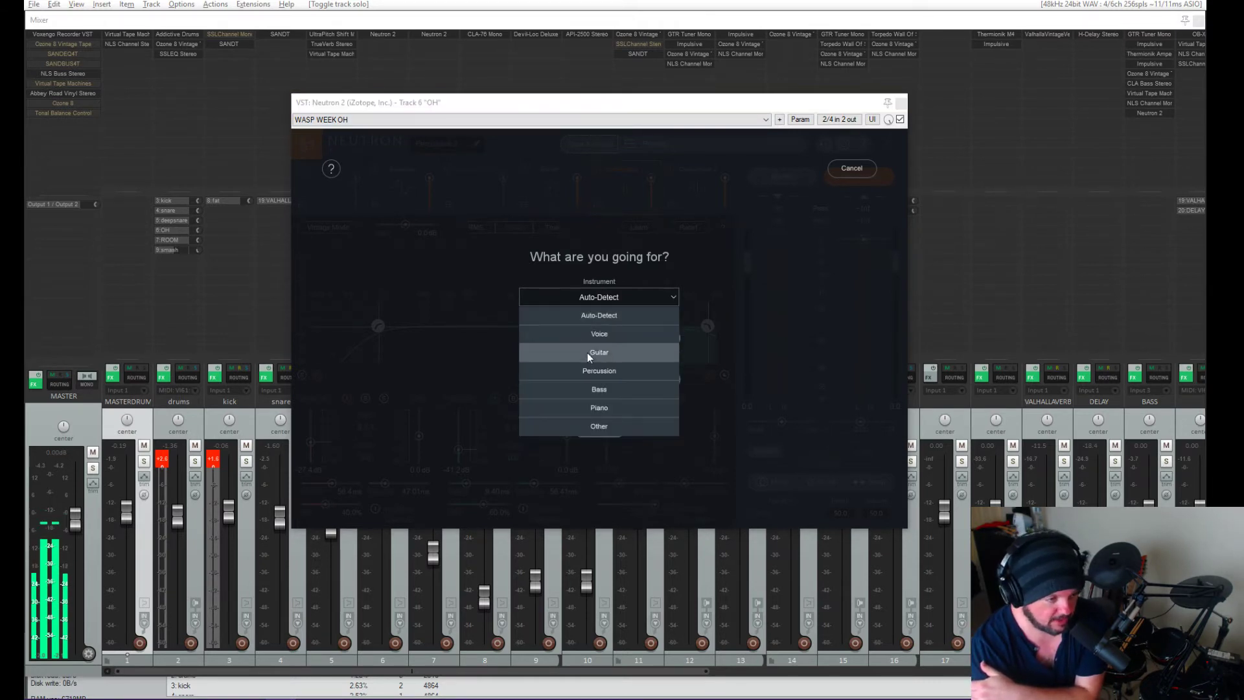
{"action": "left_click", "coordinate": [636, 297]}
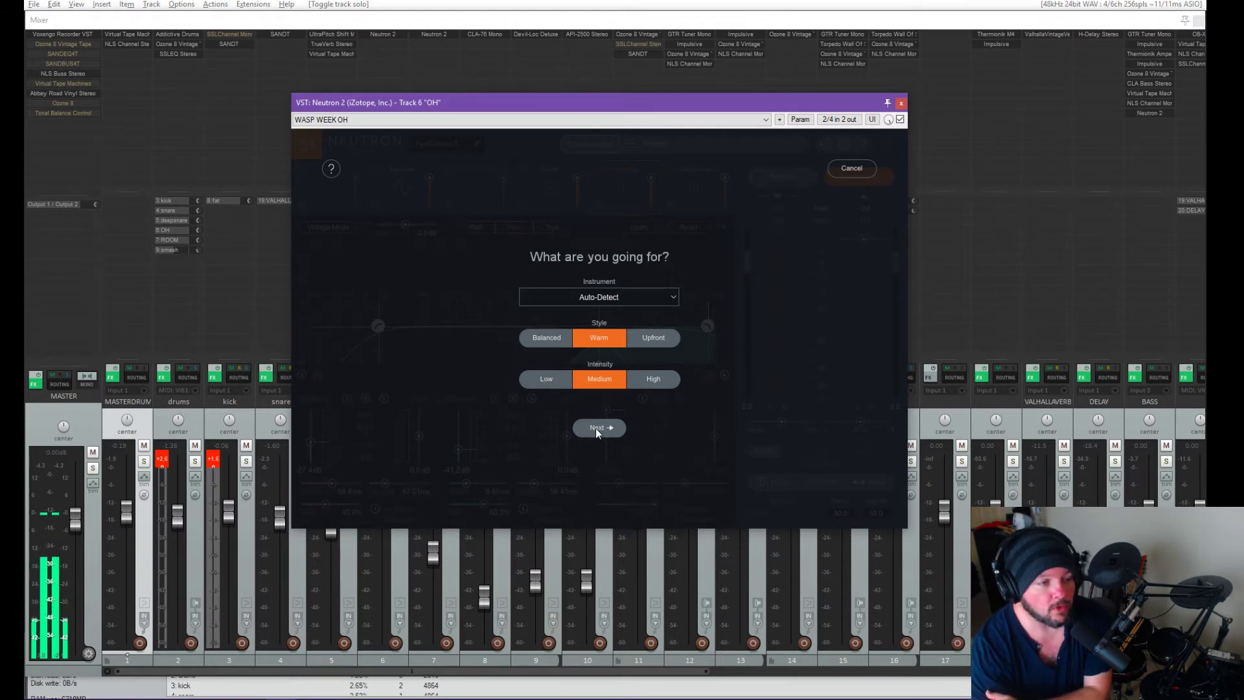
Step: Move the Neutron 2 window off the drum channels, and solo the OH track briefly before unsoloing it
{"action": "left_click_drag", "start_coordinate": [628, 102], "coordinate": [856, 66]}
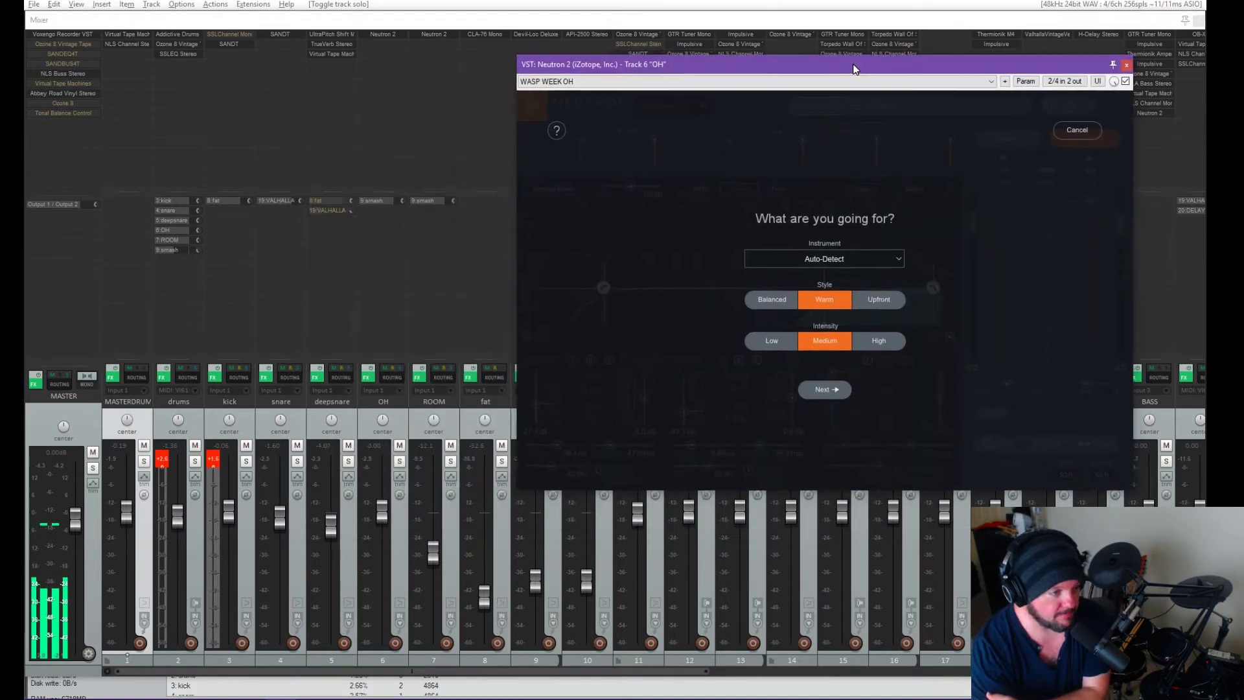
{"action": "left_click", "coordinate": [398, 461]}
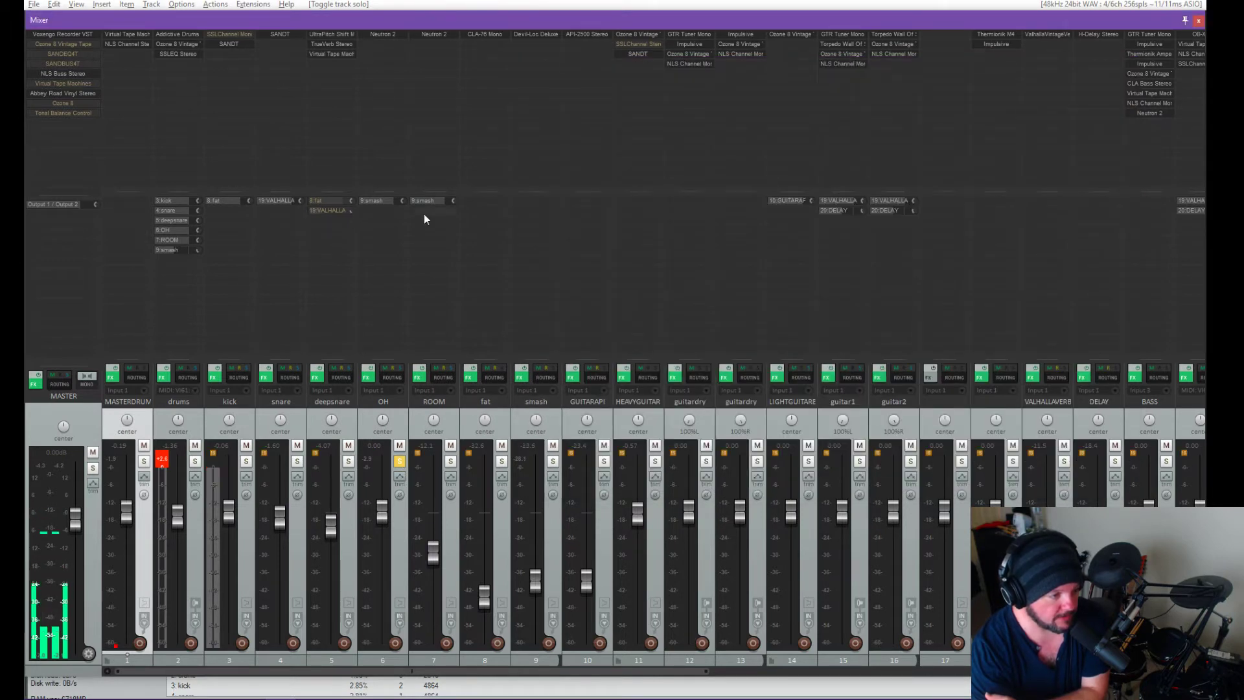
{"action": "left_click", "coordinate": [399, 461]}
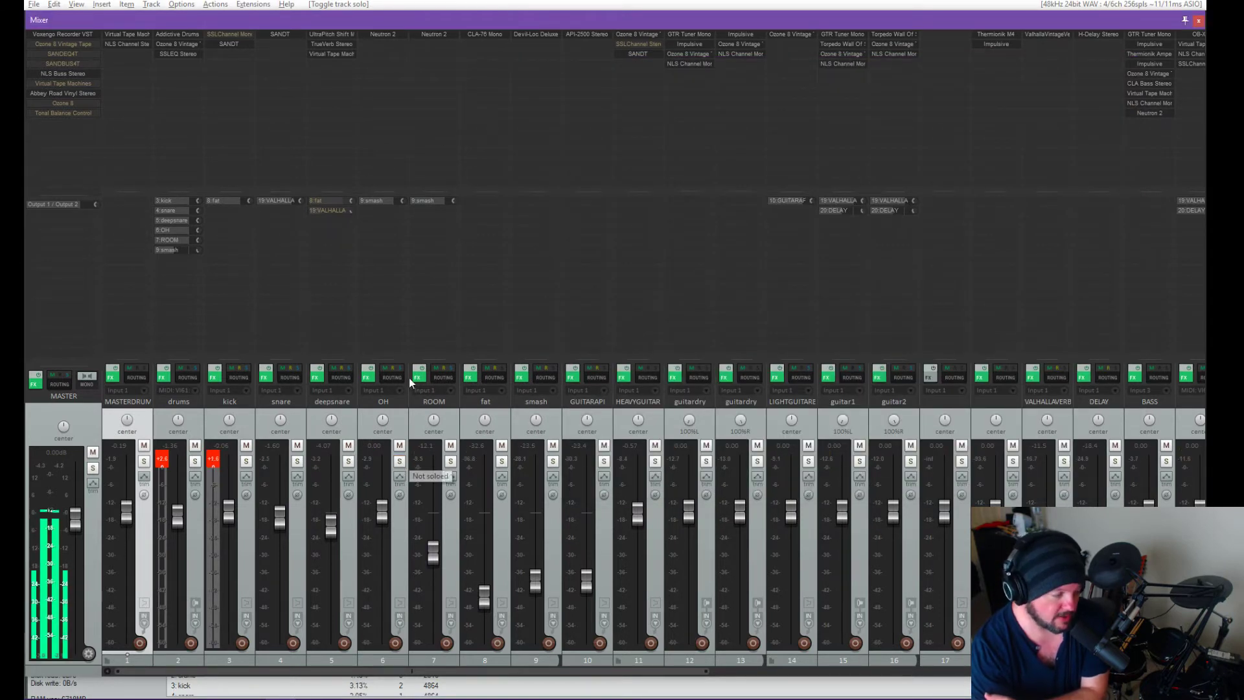
Step: Reopen Neutron 2 on the OH track and restart Track Assistant with Auto-Detect, Balanced style and Medium intensity
{"action": "left_click", "coordinate": [387, 33]}
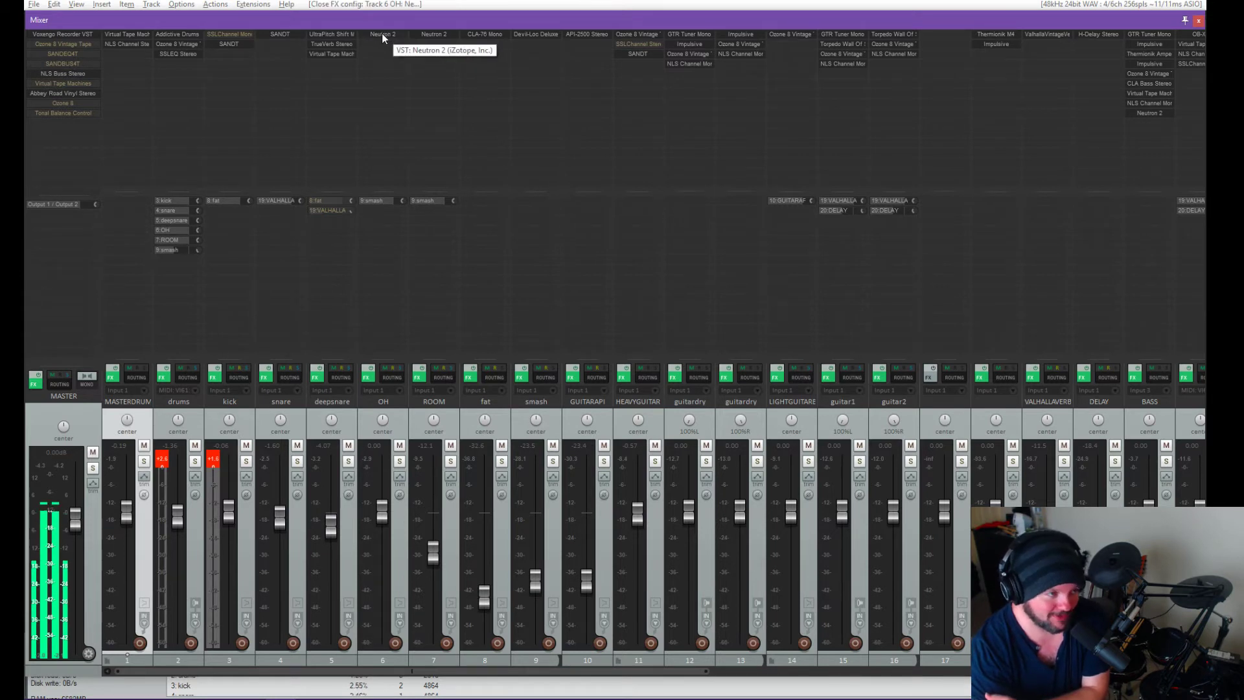
{"action": "left_click", "coordinate": [382, 34]}
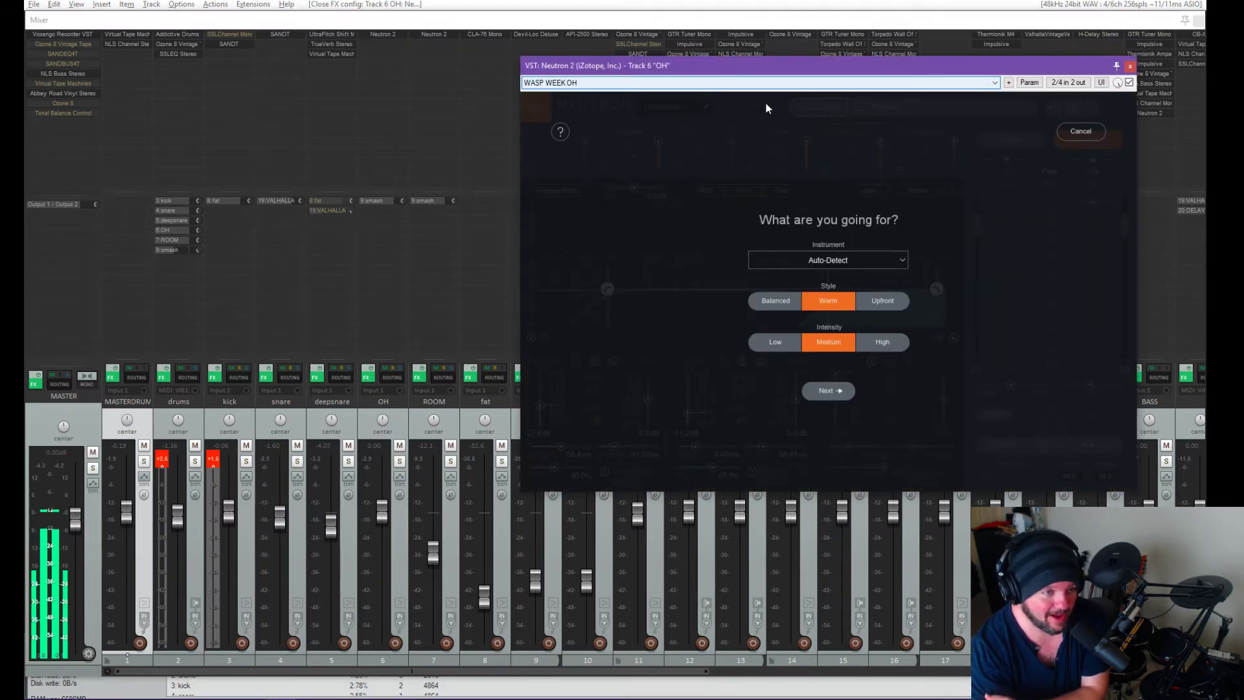
{"action": "left_click", "coordinate": [831, 391]}
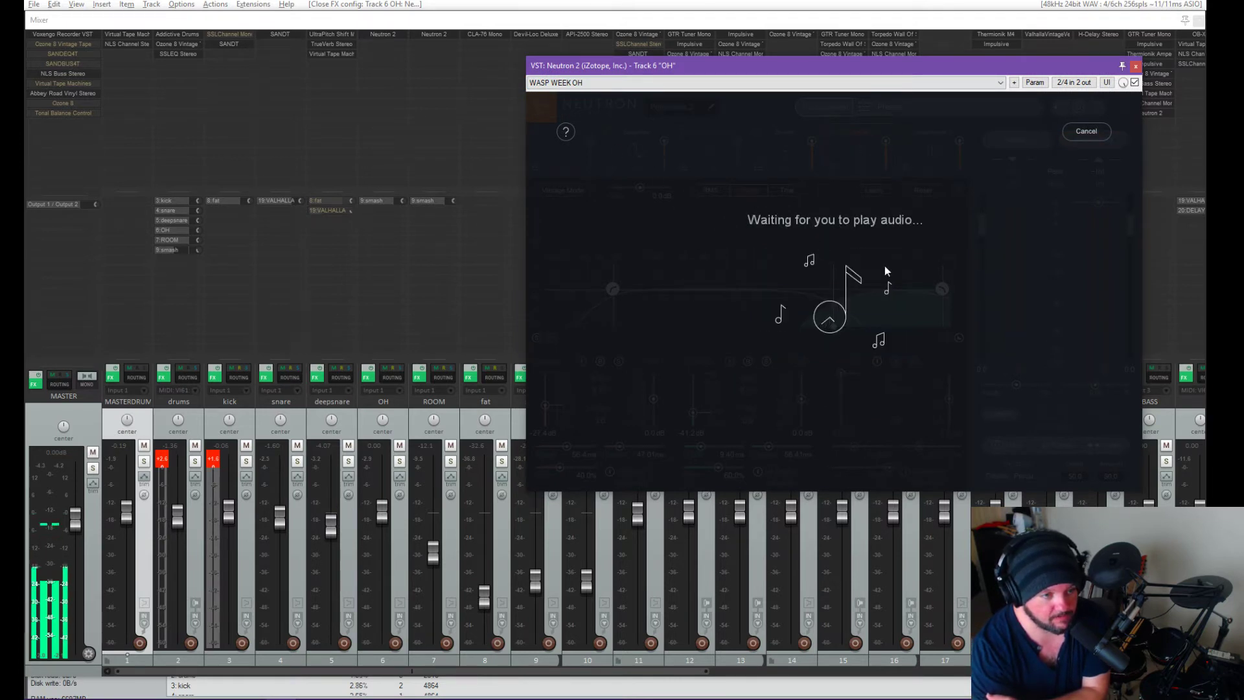
{"action": "left_click", "coordinate": [820, 108]}
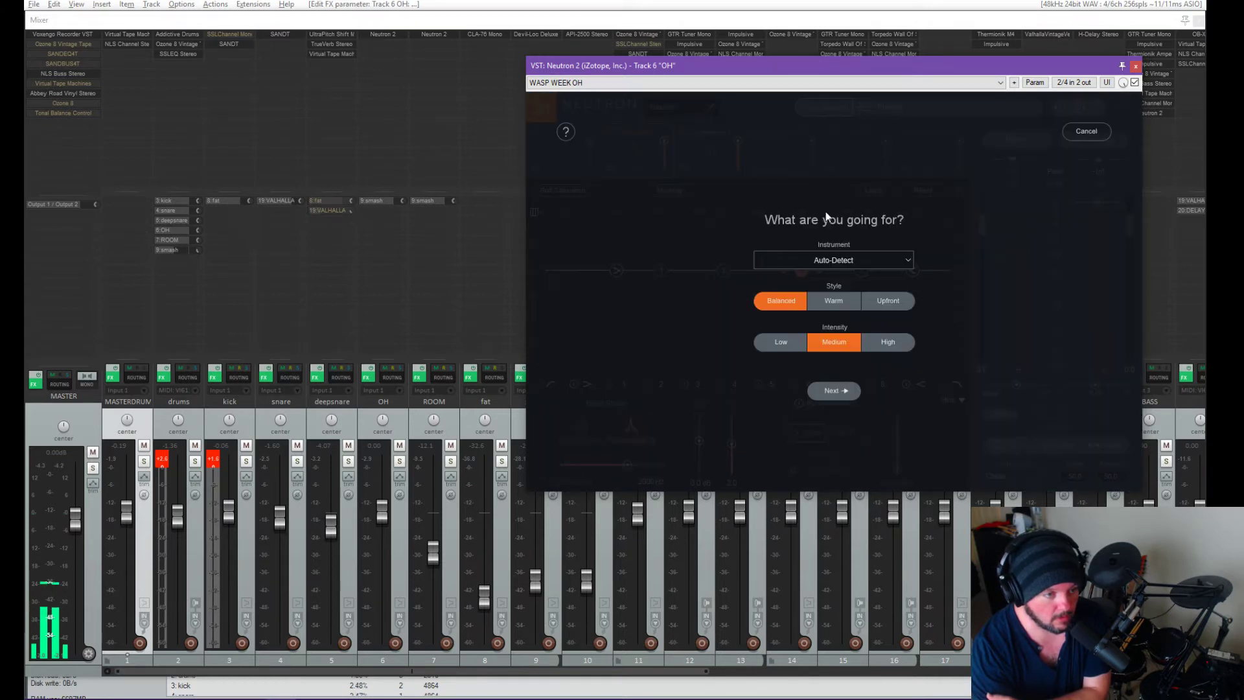
{"action": "left_click", "coordinate": [833, 392]}
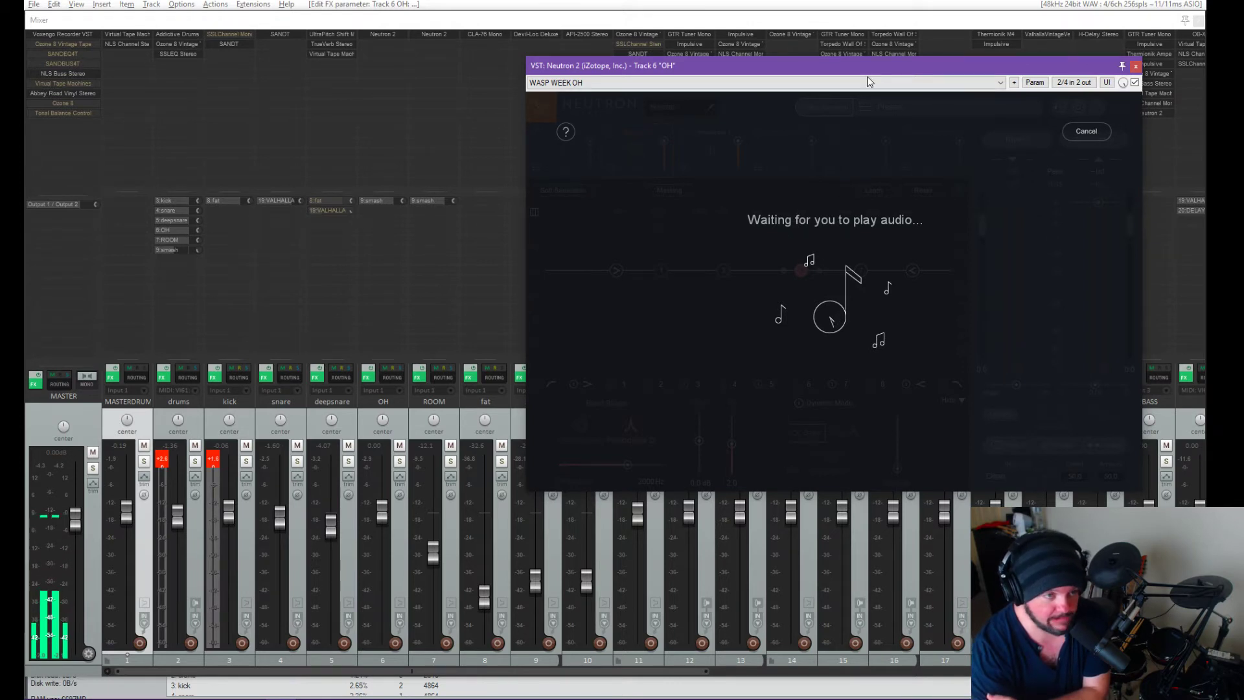
{"action": "left_click_drag", "start_coordinate": [874, 67], "coordinate": [880, 68]}
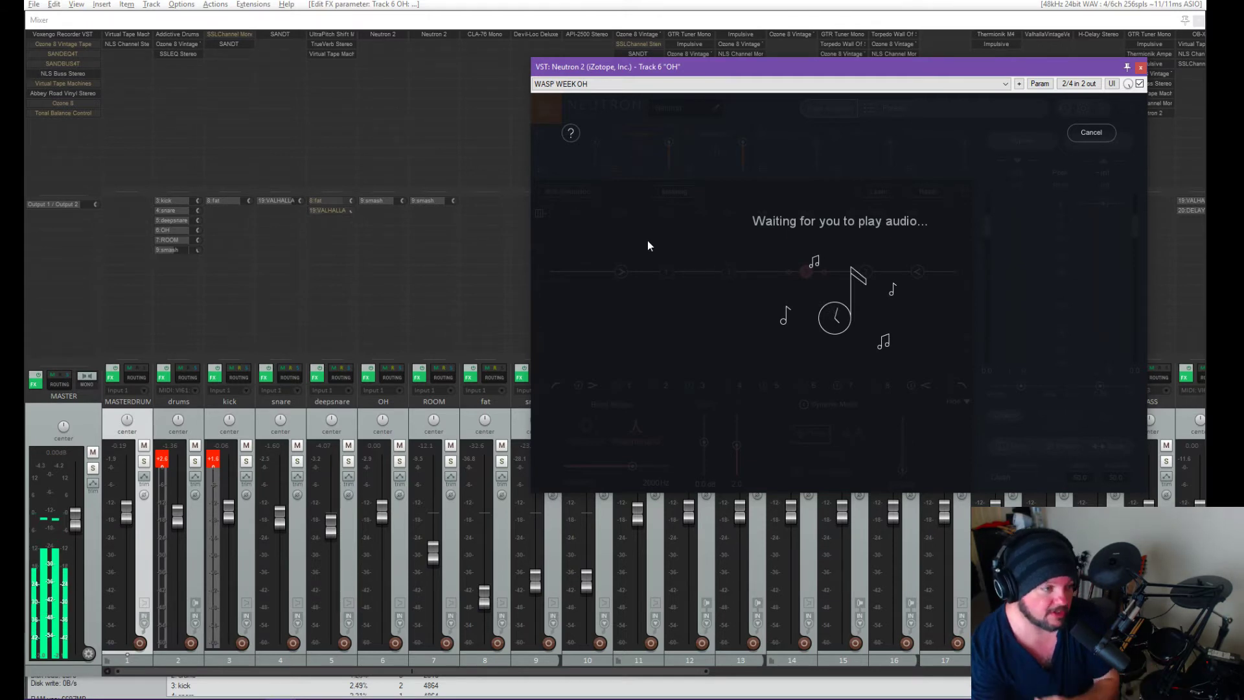
Step: Solo the OH track, bring its Neutron 2 back up, and play the song so Track Assistant can analyze the audio
{"action": "left_click", "coordinate": [399, 462]}
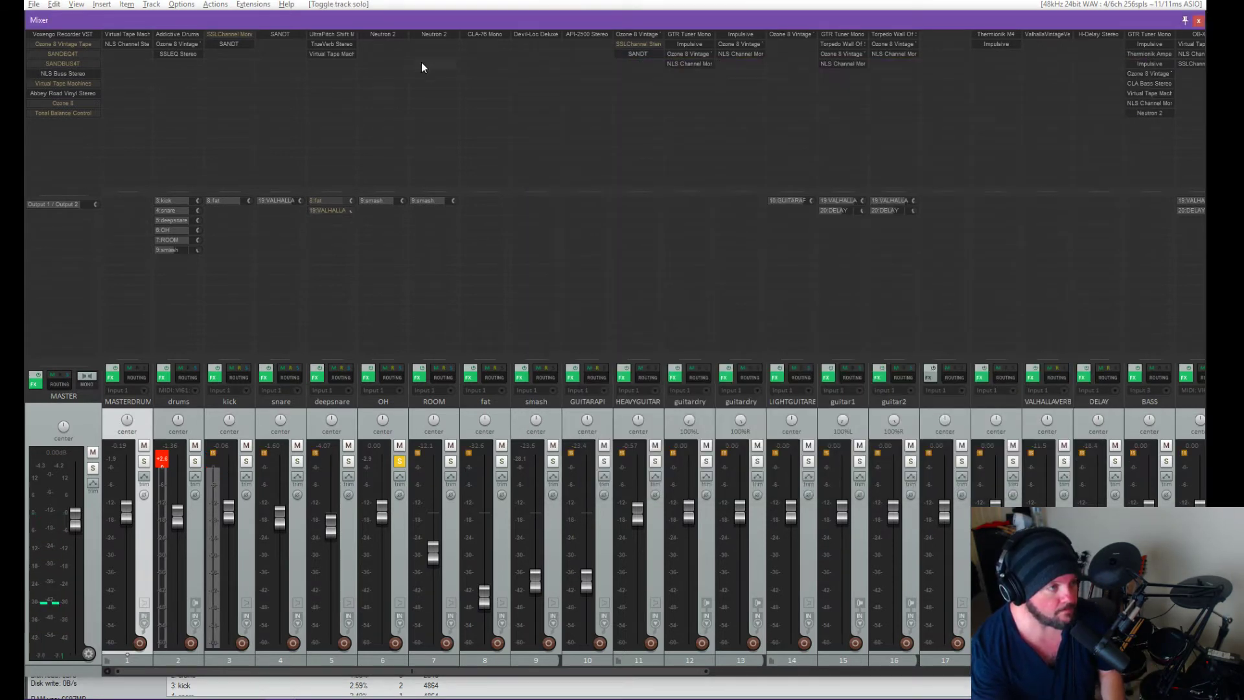
{"action": "left_click", "coordinate": [383, 35]}
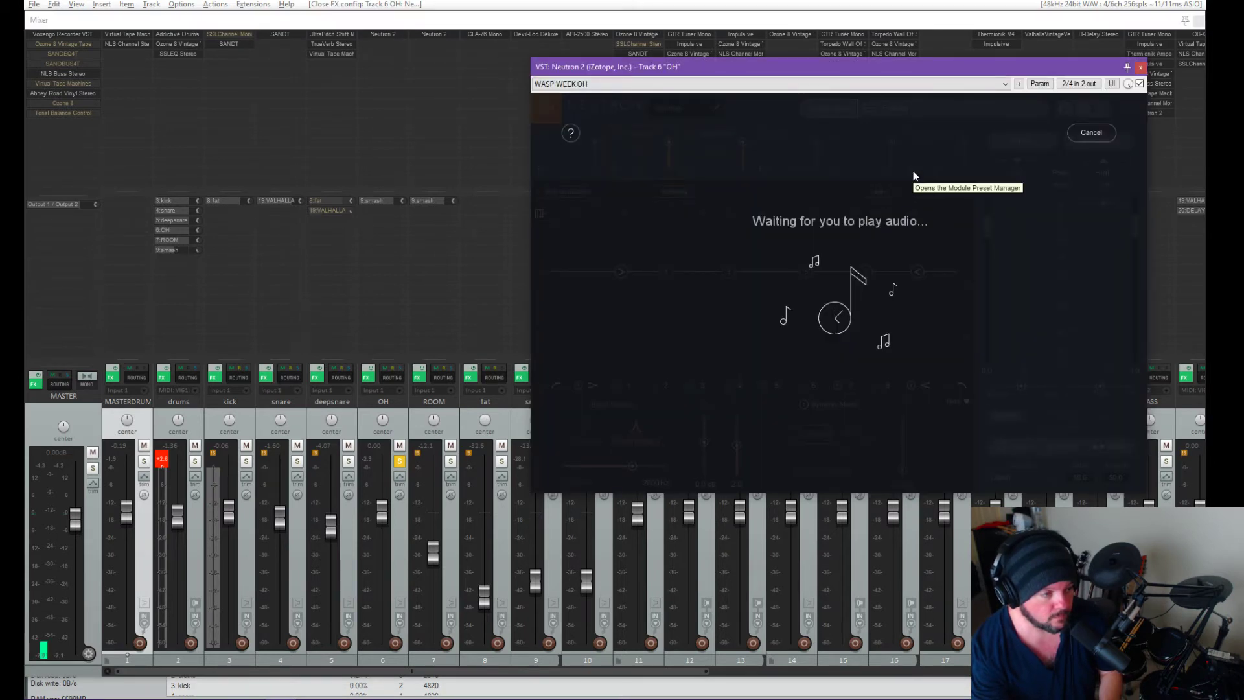
{"action": "key", "text": "space"}
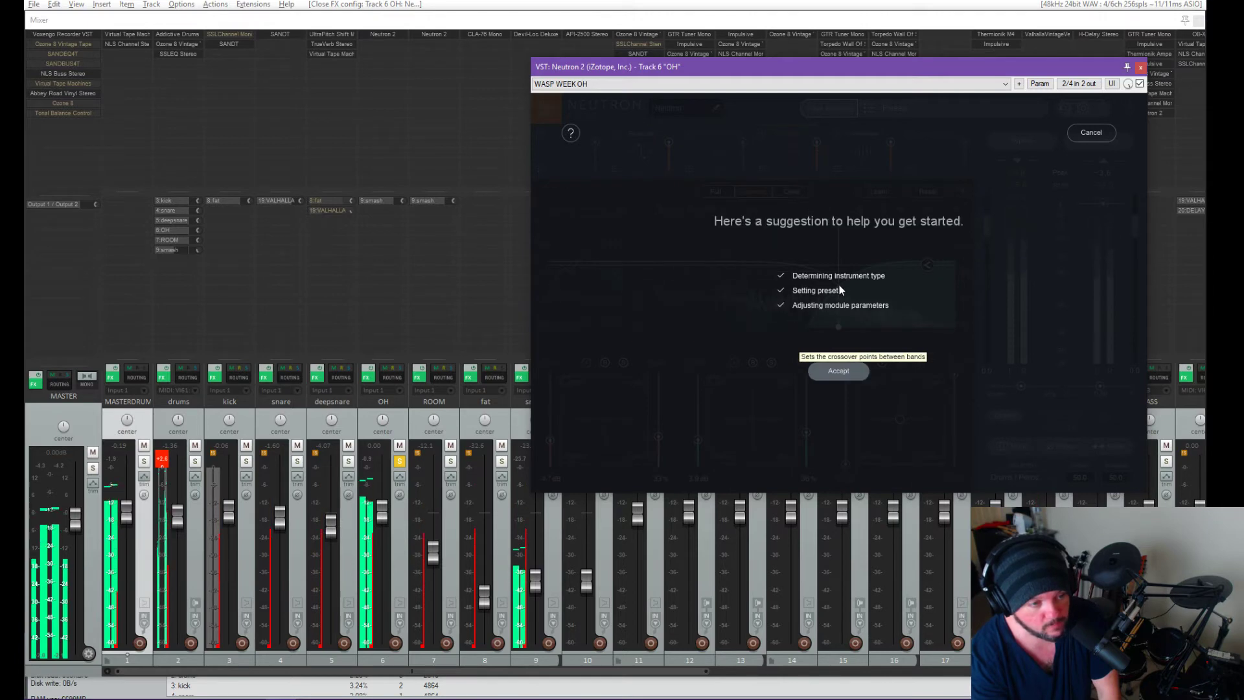
Step: Accept Track Assistant's suggestion on the OH track, view the Equalizer module, close Neutron 2, and unsolo the track
{"action": "left_click", "coordinate": [837, 371]}
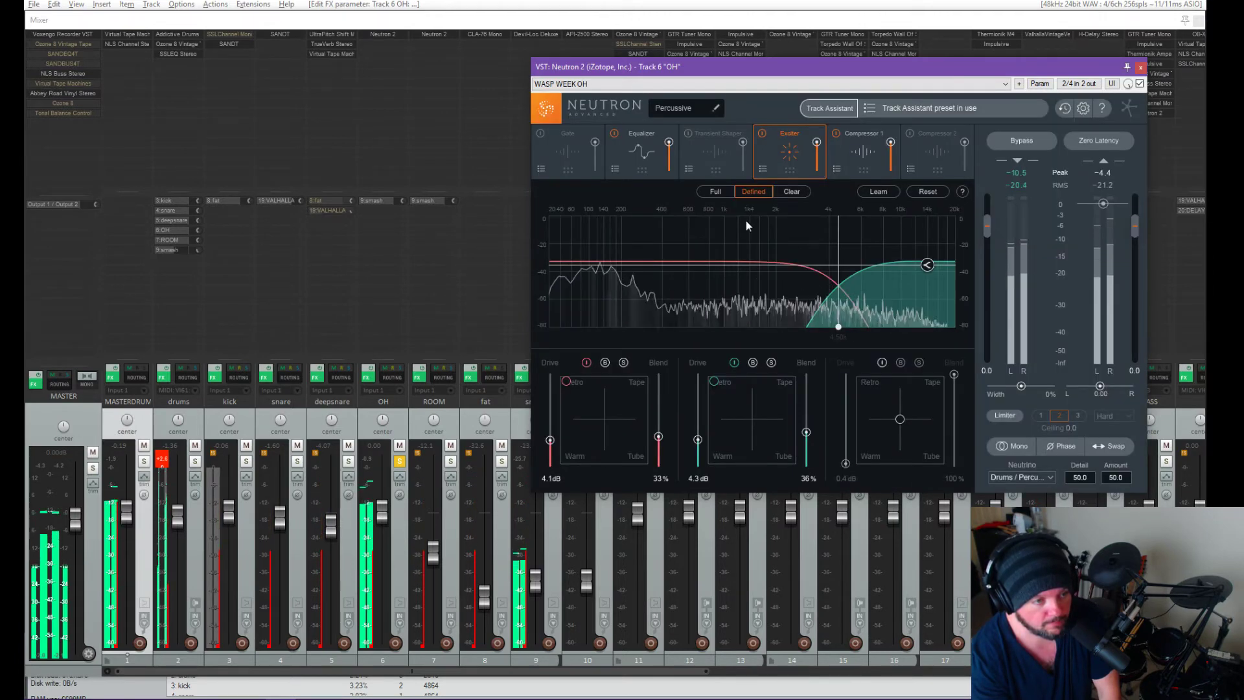
{"action": "left_click", "coordinate": [631, 157]}
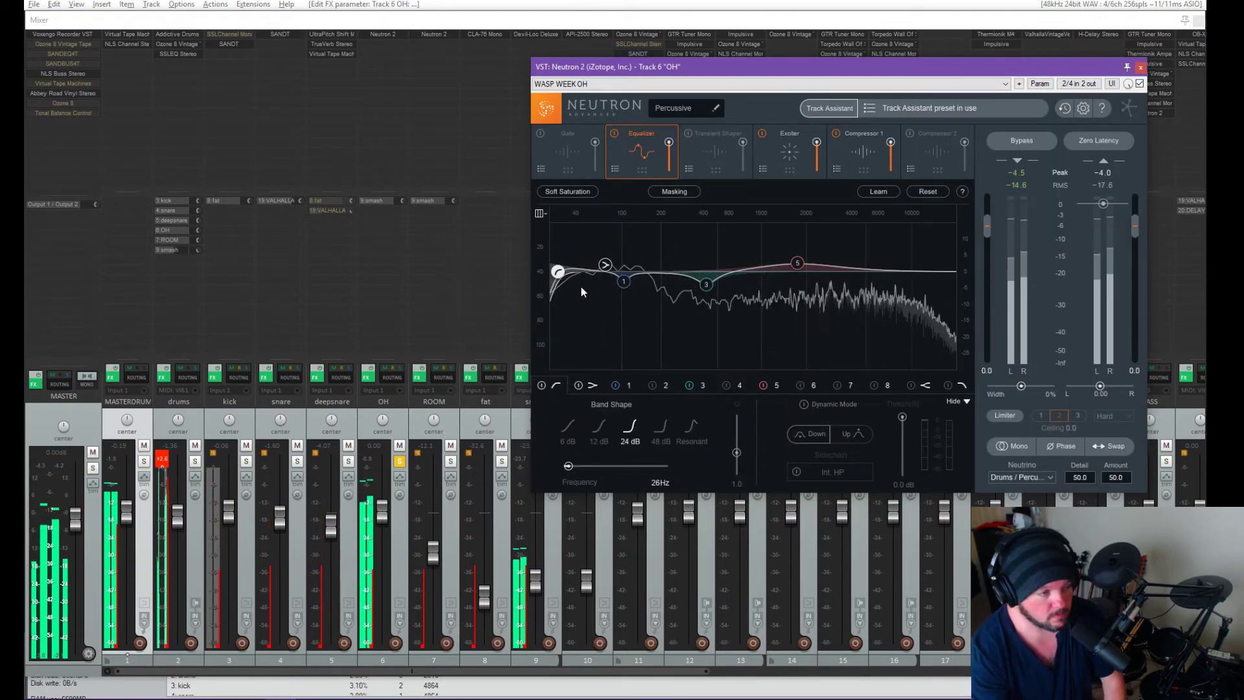
{"action": "key", "text": "Escape"}
{"action": "left_click", "coordinate": [400, 462]}
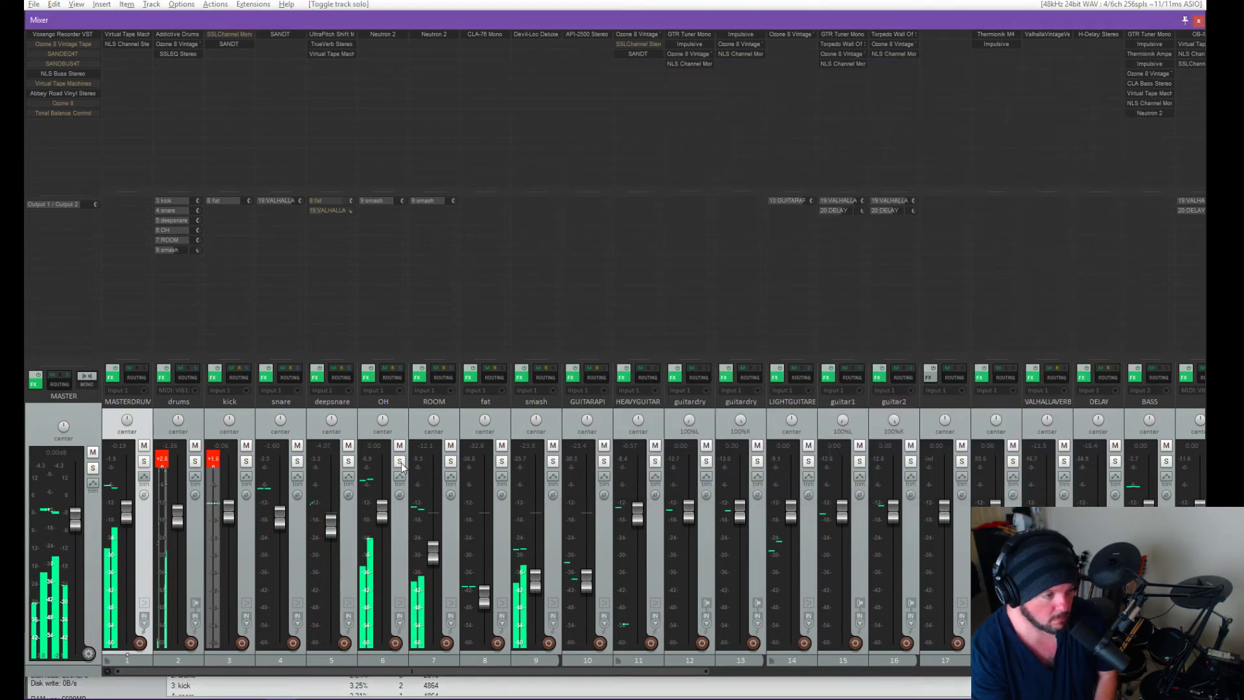
Step: Reopen Neutron 2 on the OH track to examine the suggested EQ curve, and close it
{"action": "left_click", "coordinate": [380, 32]}
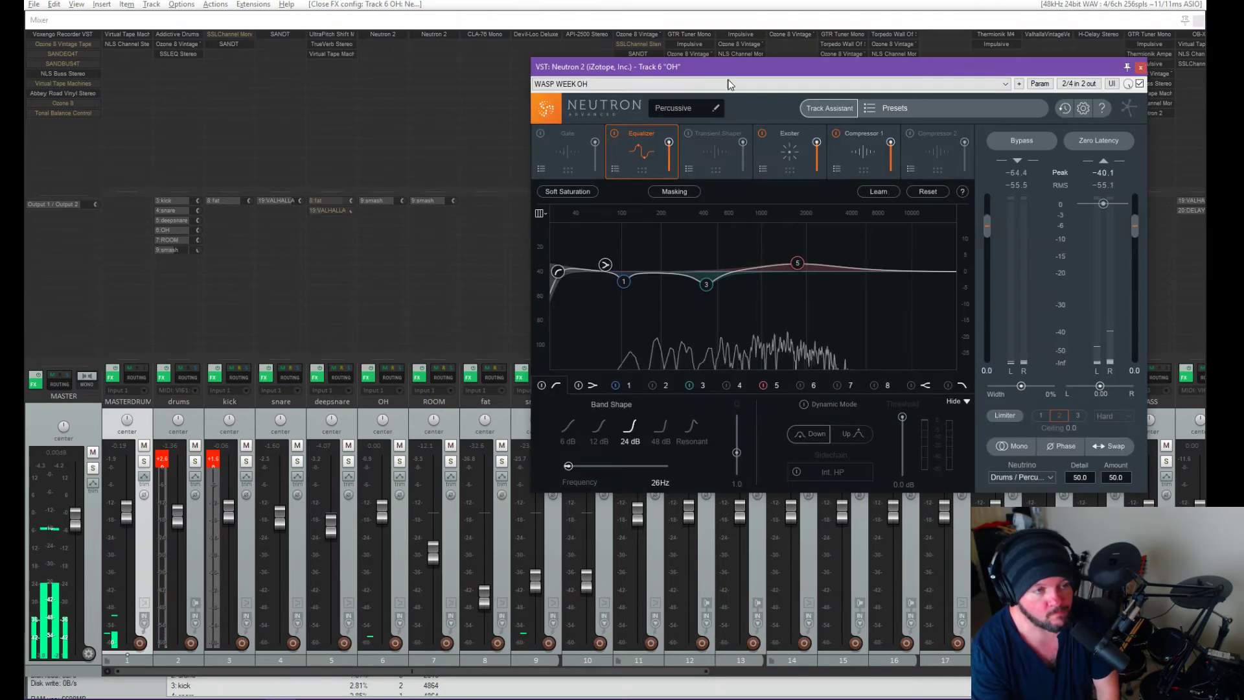
{"action": "left_click_drag", "start_coordinate": [727, 68], "coordinate": [611, 70]}
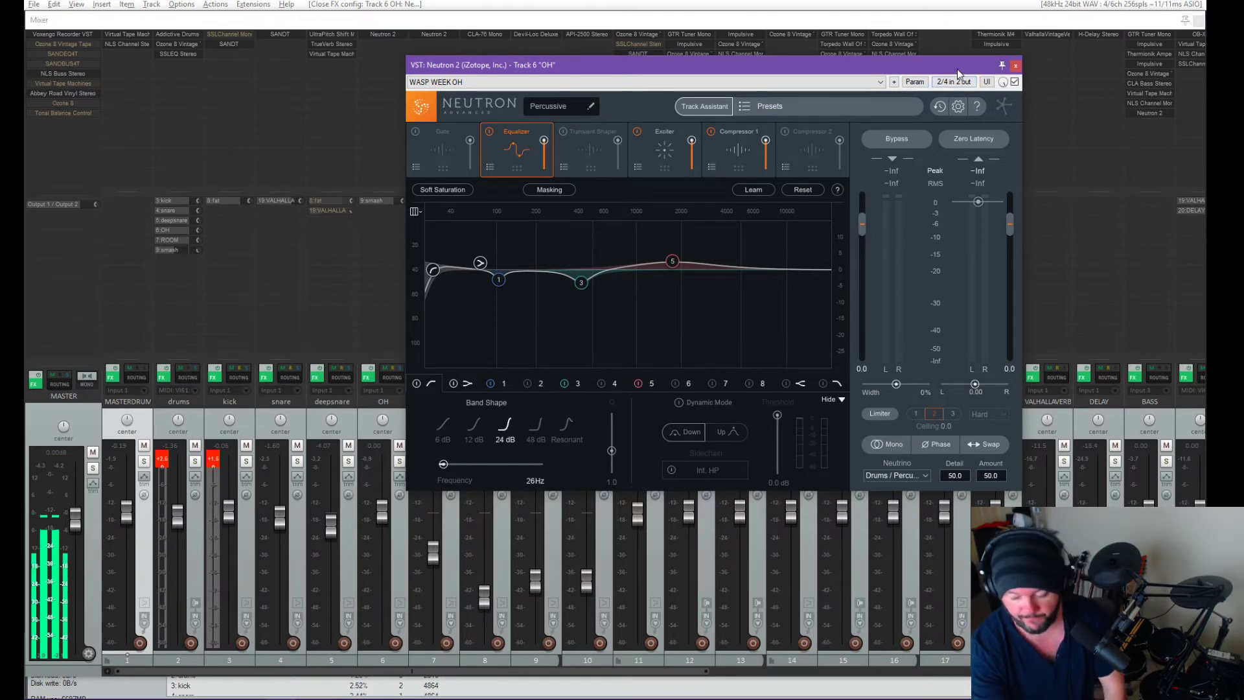
{"action": "left_click", "coordinate": [1016, 67]}
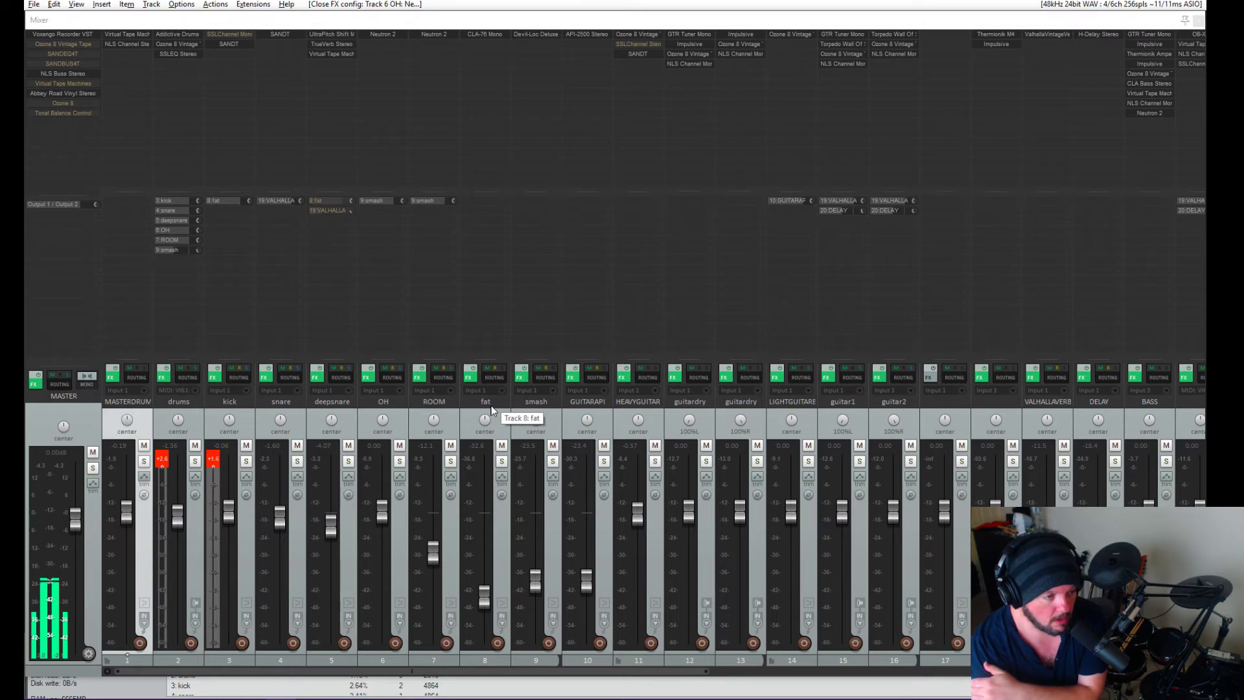
Step: Solo the fat and smash tracks and raise their volumes to about -2.3 dB and -5.4 dB
{"action": "left_click", "coordinate": [502, 461]}
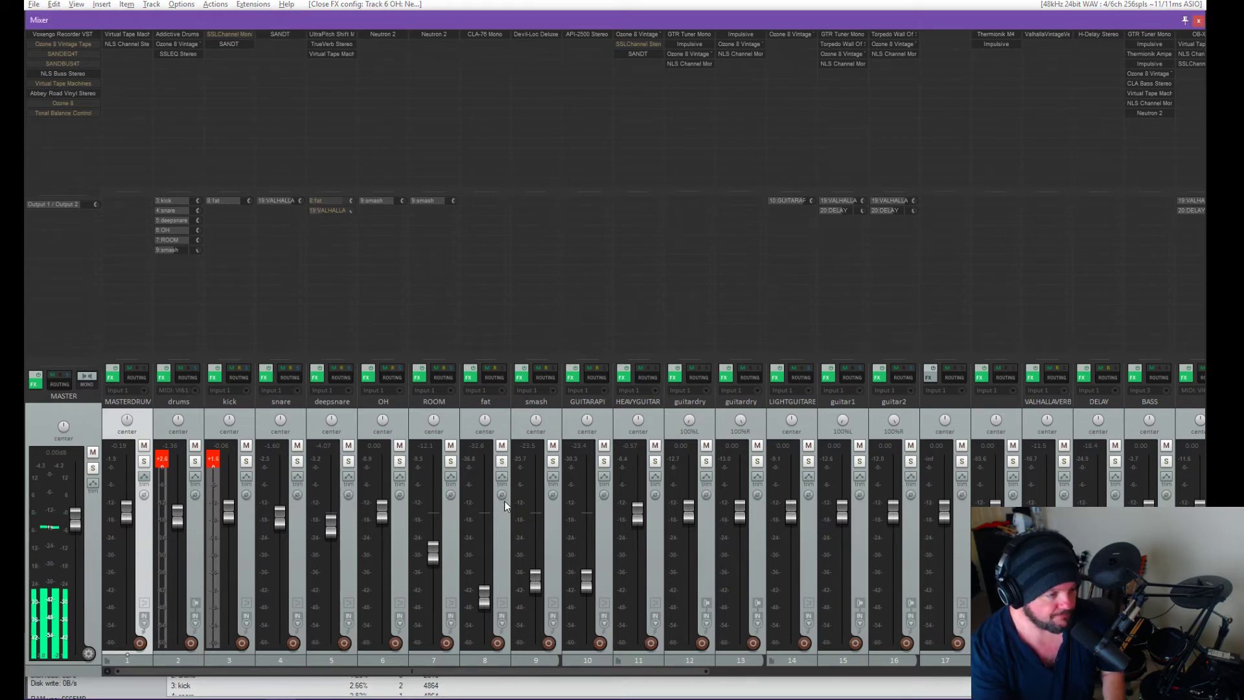
{"action": "left_click", "coordinate": [501, 461]}
{"action": "left_click_drag", "start_coordinate": [485, 601], "coordinate": [485, 524]}
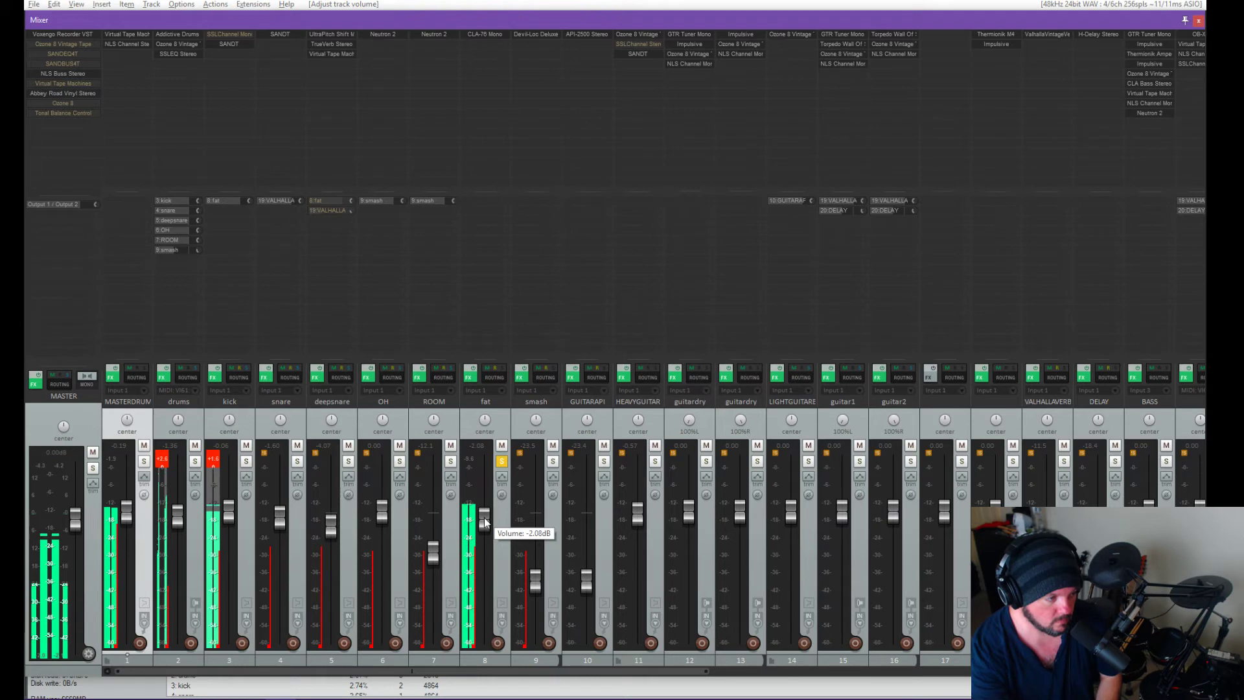
{"action": "left_click_drag", "start_coordinate": [484, 517], "coordinate": [485, 518]}
{"action": "left_click", "coordinate": [552, 460]}
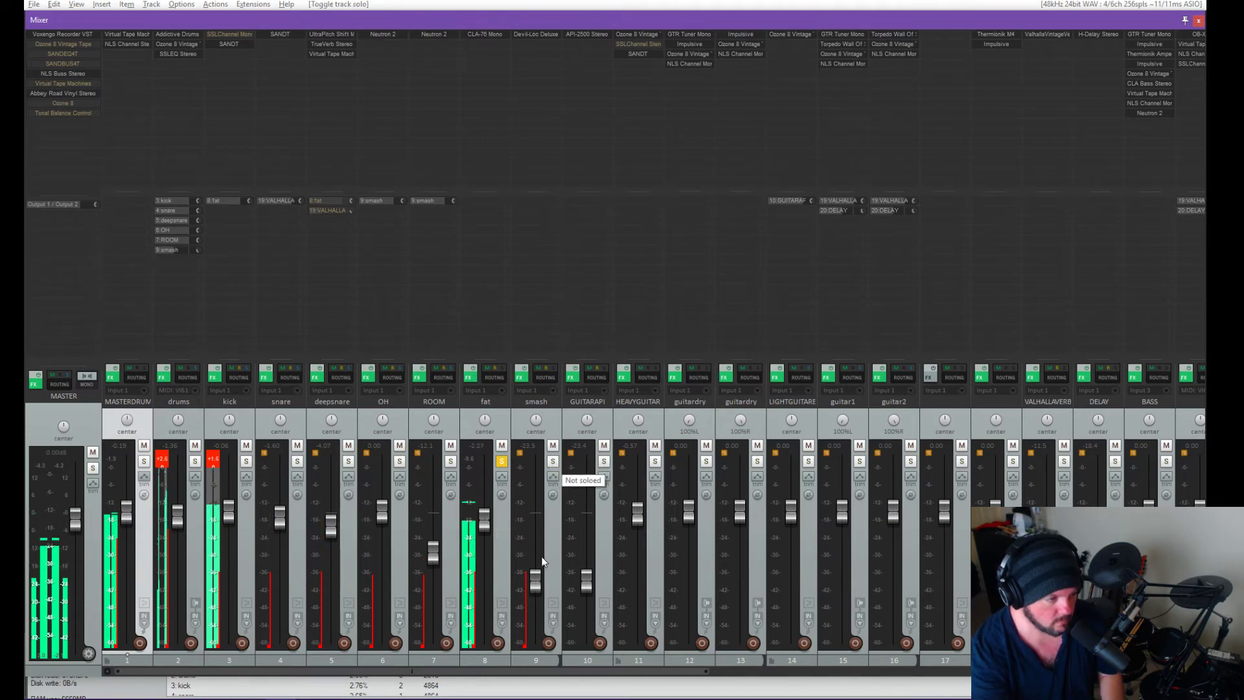
{"action": "left_click_drag", "start_coordinate": [539, 574], "coordinate": [537, 535]}
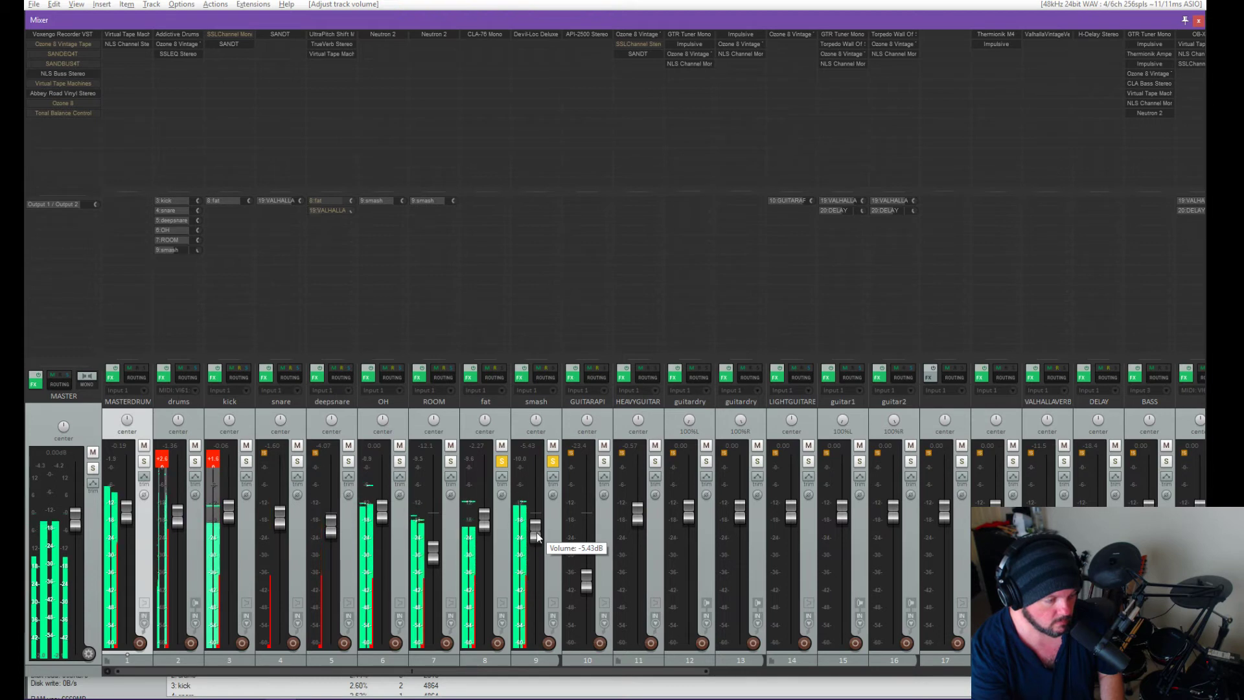
Step: Unsolo the smash and fat tracks, and lower smash to about -37 dB and fat to about -20 dB
{"action": "left_click", "coordinate": [553, 461]}
{"action": "left_click", "coordinate": [502, 461]}
{"action": "left_click_drag", "start_coordinate": [535, 528], "coordinate": [537, 601]}
{"action": "left_click_drag", "start_coordinate": [484, 534], "coordinate": [481, 561]}
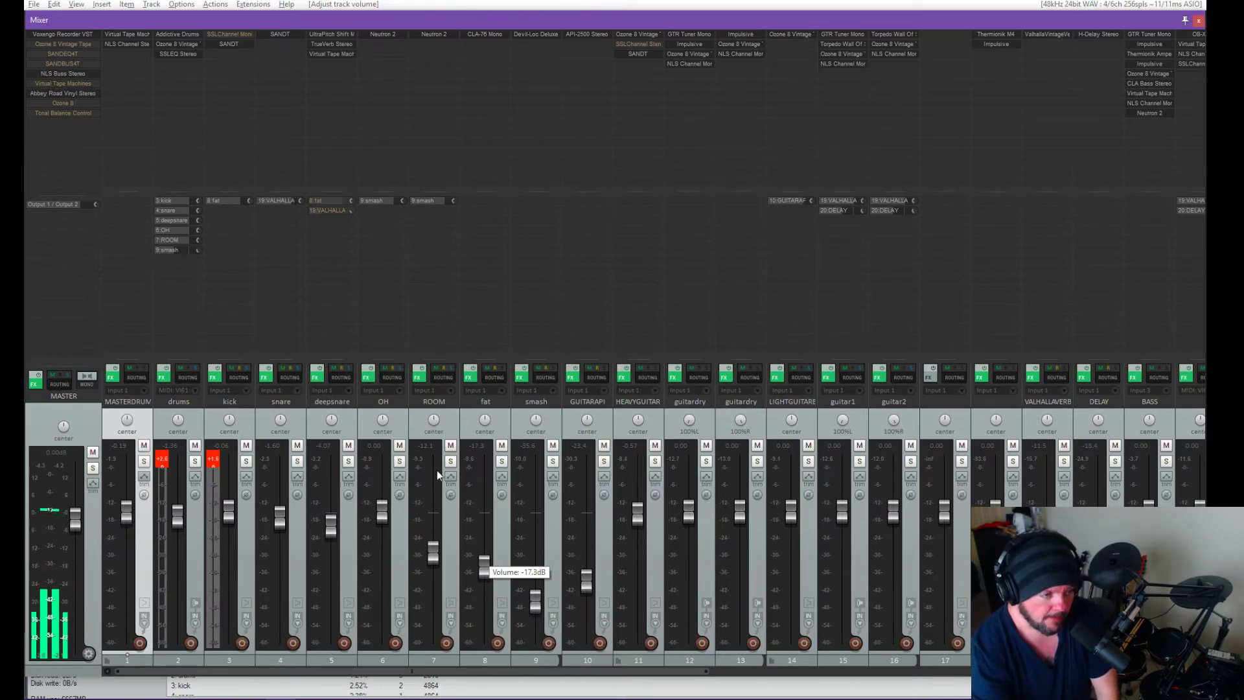
{"action": "left_click", "coordinate": [596, 413]}
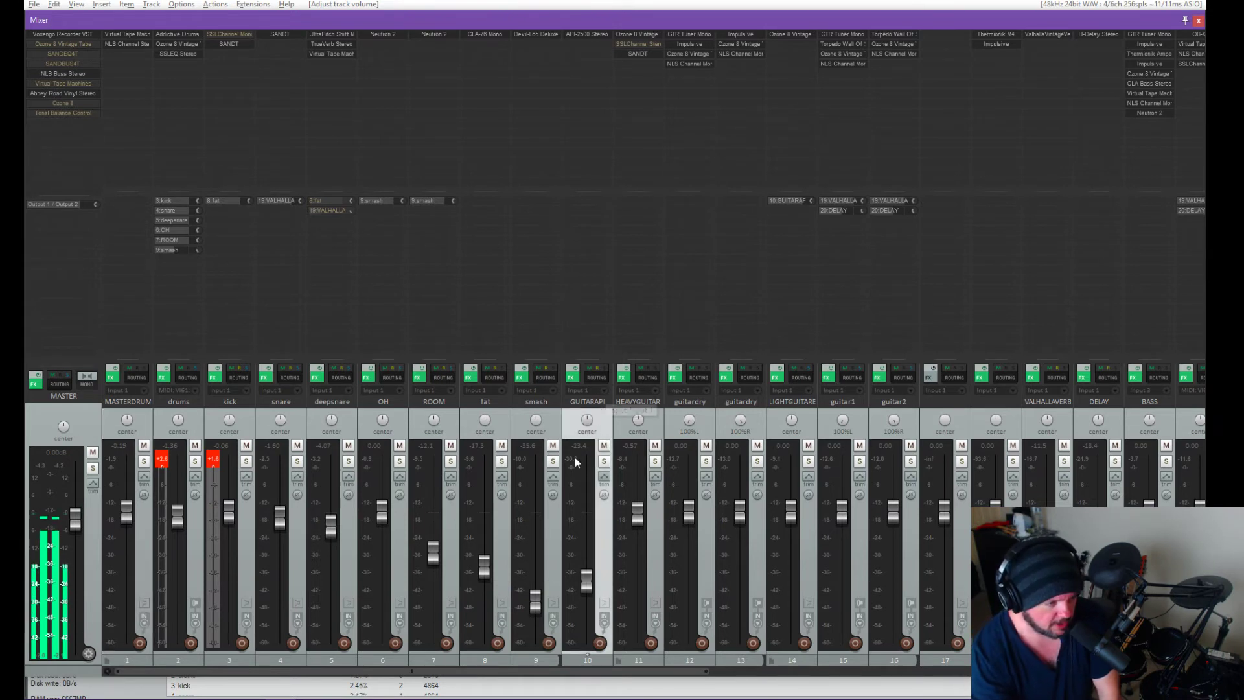
{"action": "left_click_drag", "start_coordinate": [485, 569], "coordinate": [487, 580]}
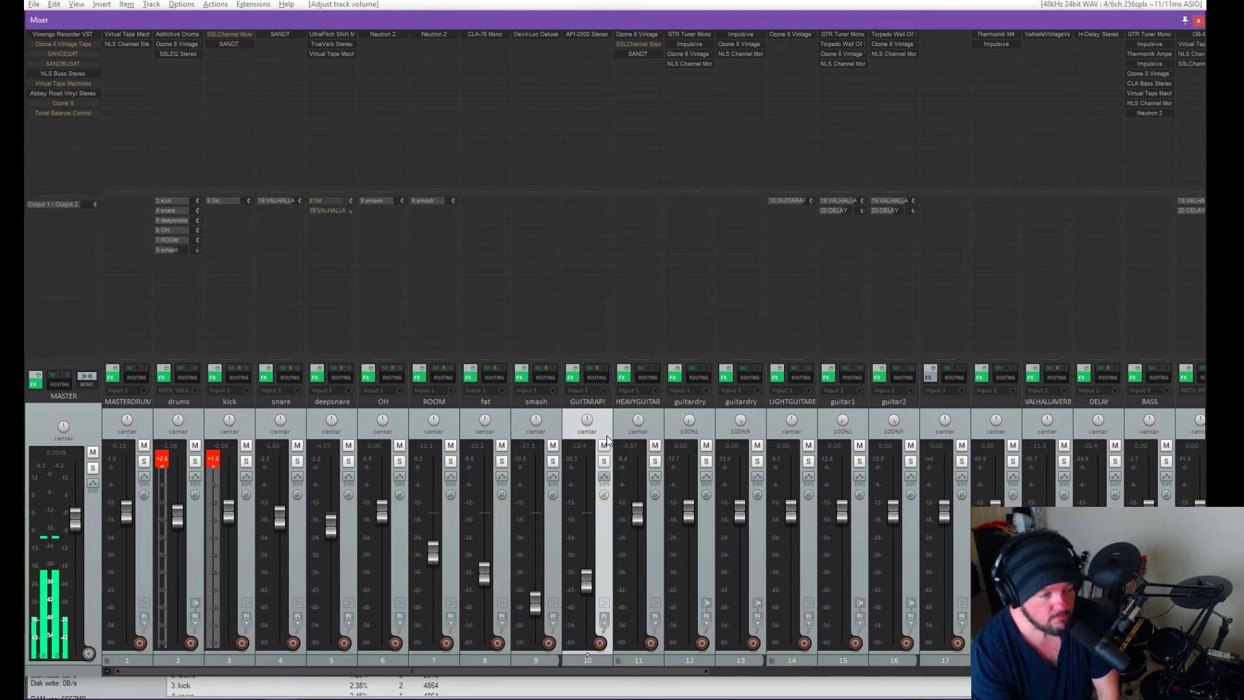
Step: Select the heavy and light guitar folder tracks, audition each one in solo, and clear both solos
{"action": "left_click", "coordinate": [655, 418]}
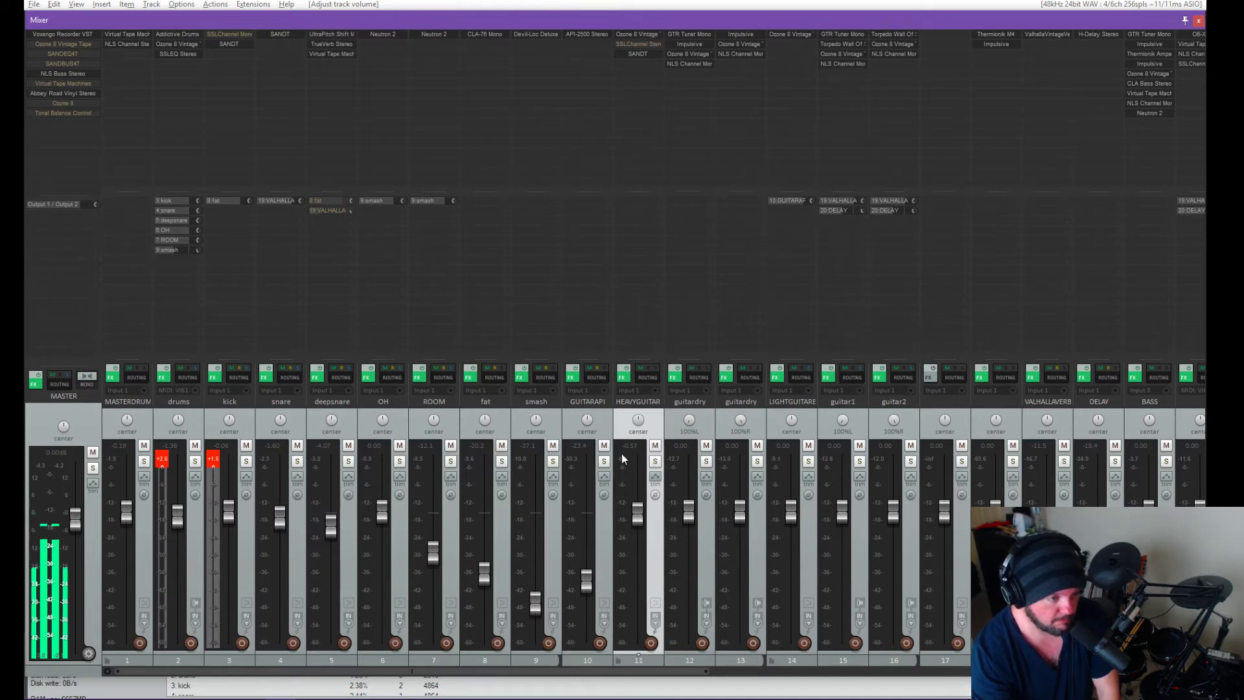
{"action": "left_click", "coordinate": [777, 421]}
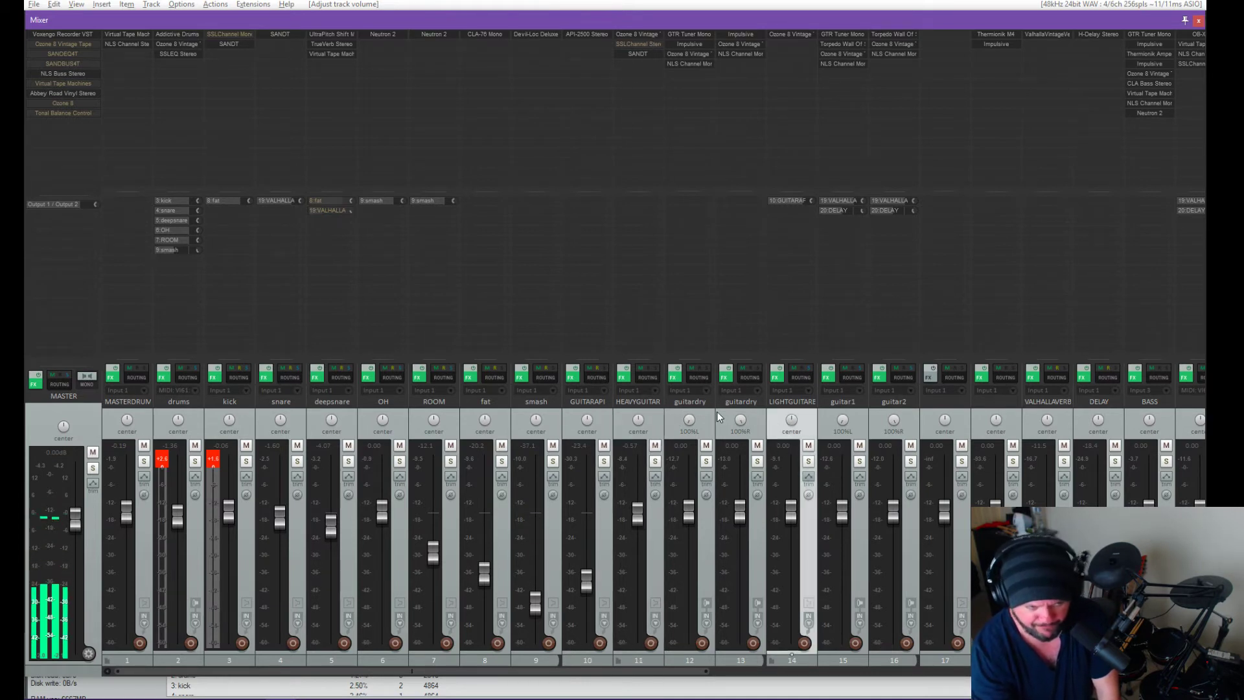
{"action": "left_click", "coordinate": [656, 464]}
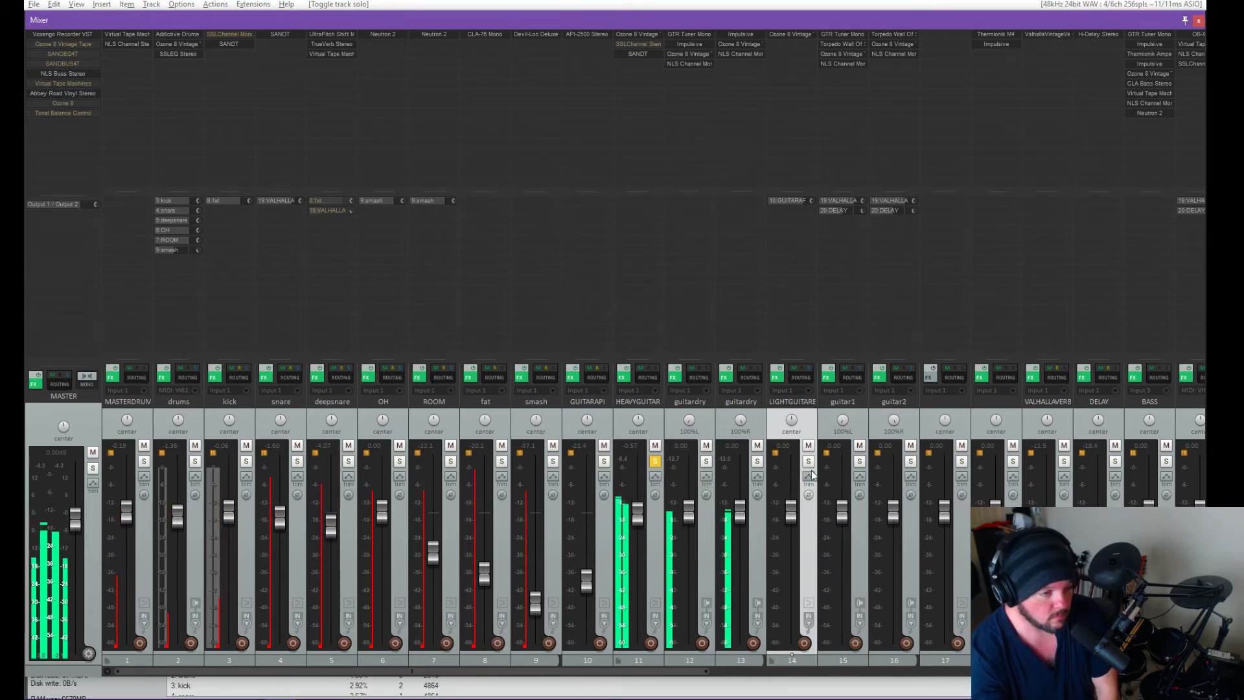
{"action": "left_click", "coordinate": [809, 462]}
{"action": "left_click", "coordinate": [655, 461]}
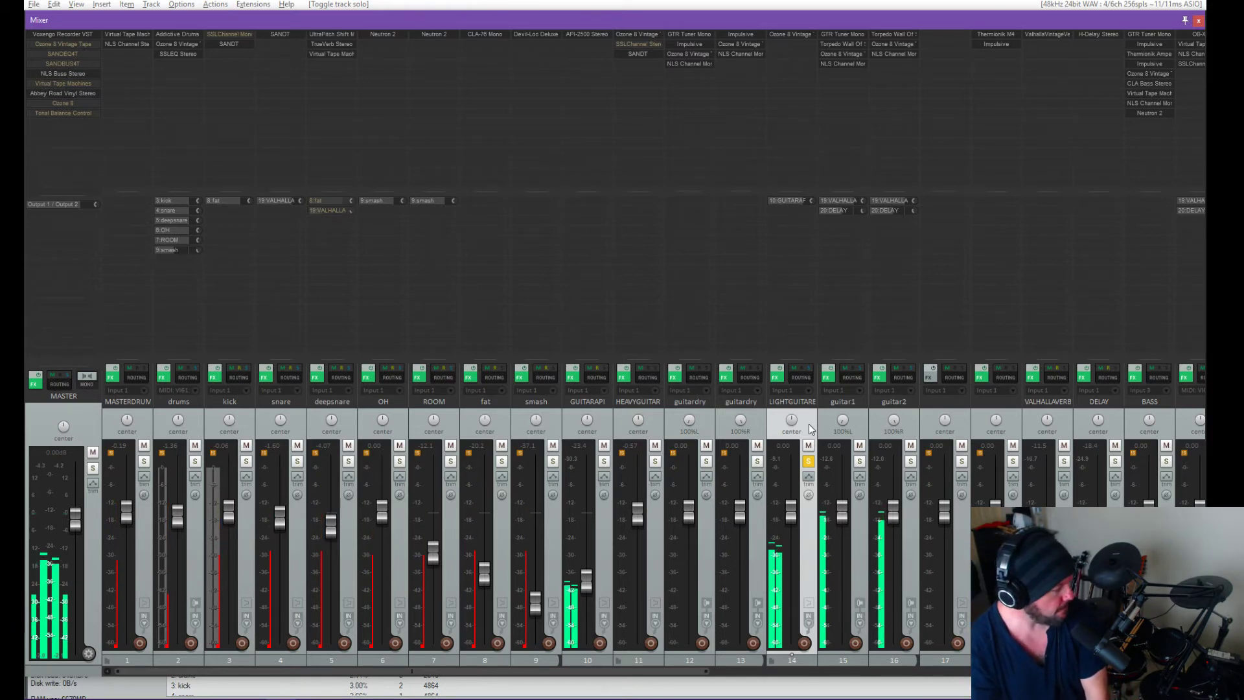
{"action": "left_click", "coordinate": [808, 461]}
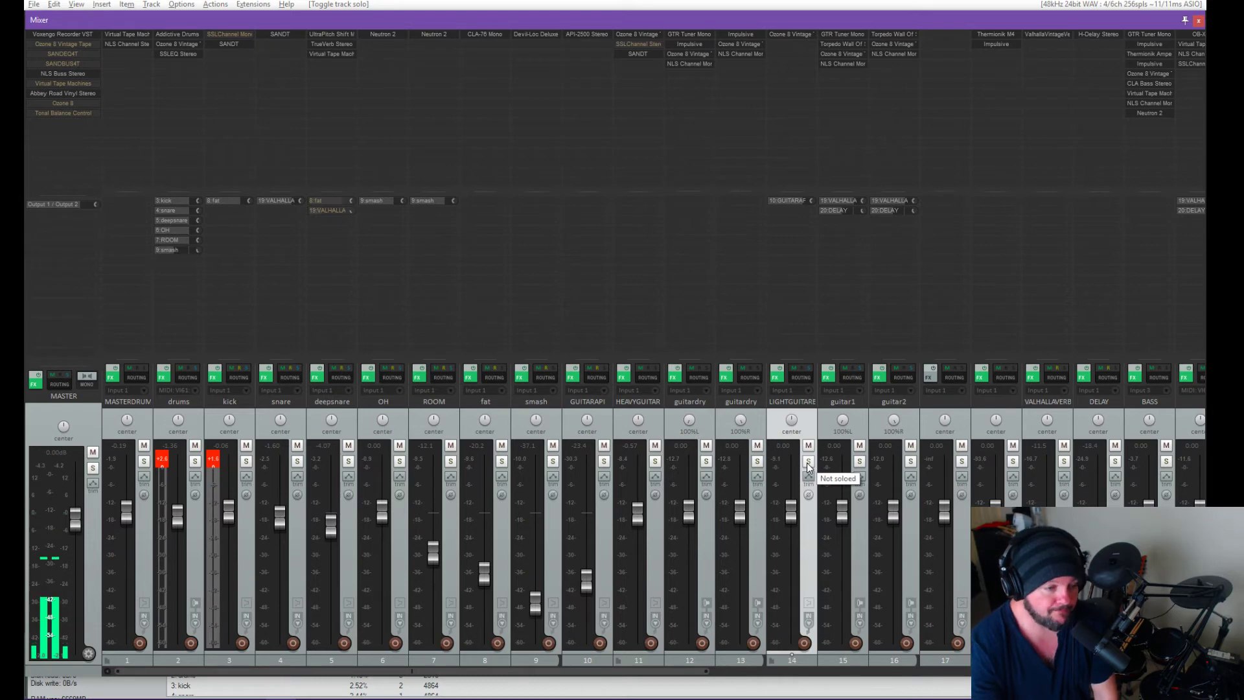
Step: Examine the ValhallaVintageVerb settings on the VALHALLAVERB track, close the plugin, and audition the track briefly in solo
{"action": "left_click_drag", "start_coordinate": [661, 670], "coordinate": [784, 671]}
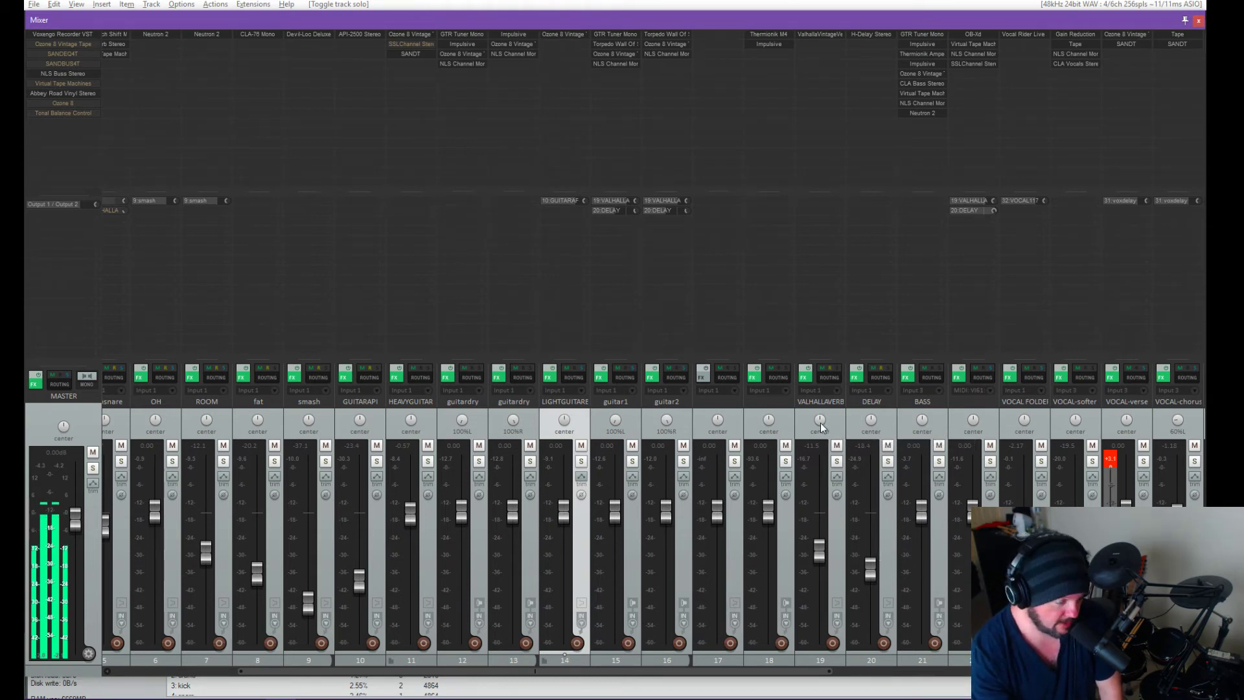
{"action": "left_click", "coordinate": [820, 33]}
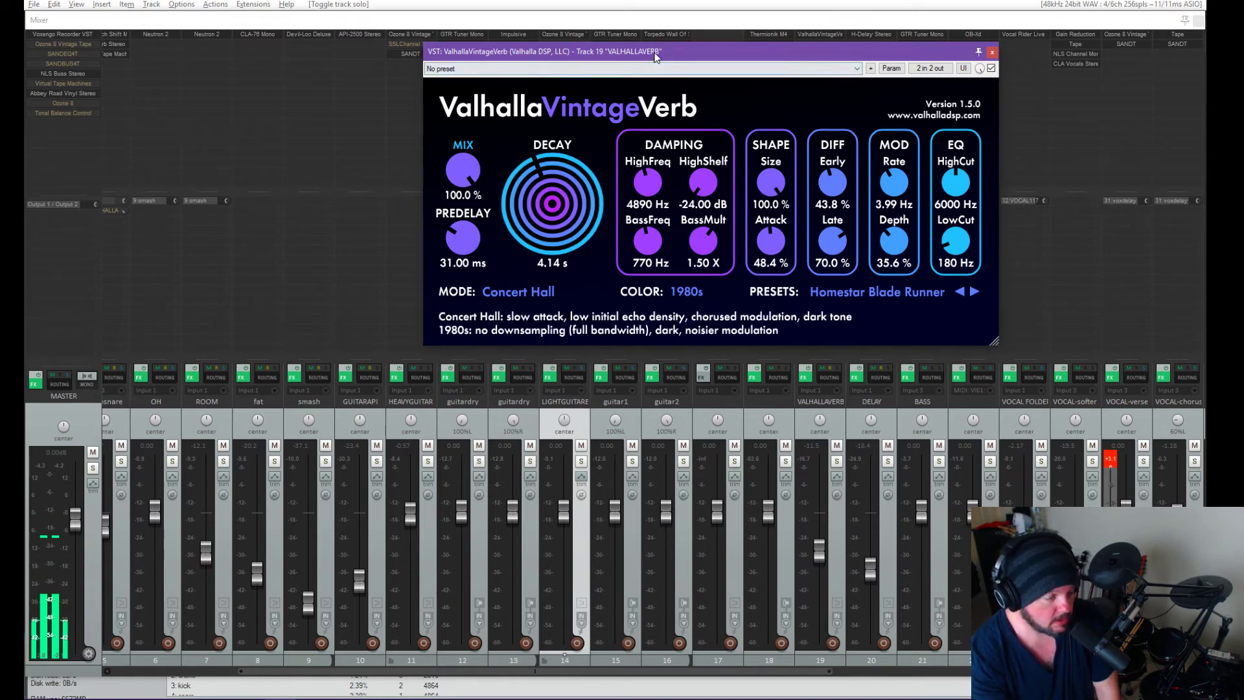
{"action": "left_click_drag", "start_coordinate": [656, 57], "coordinate": [648, 57]}
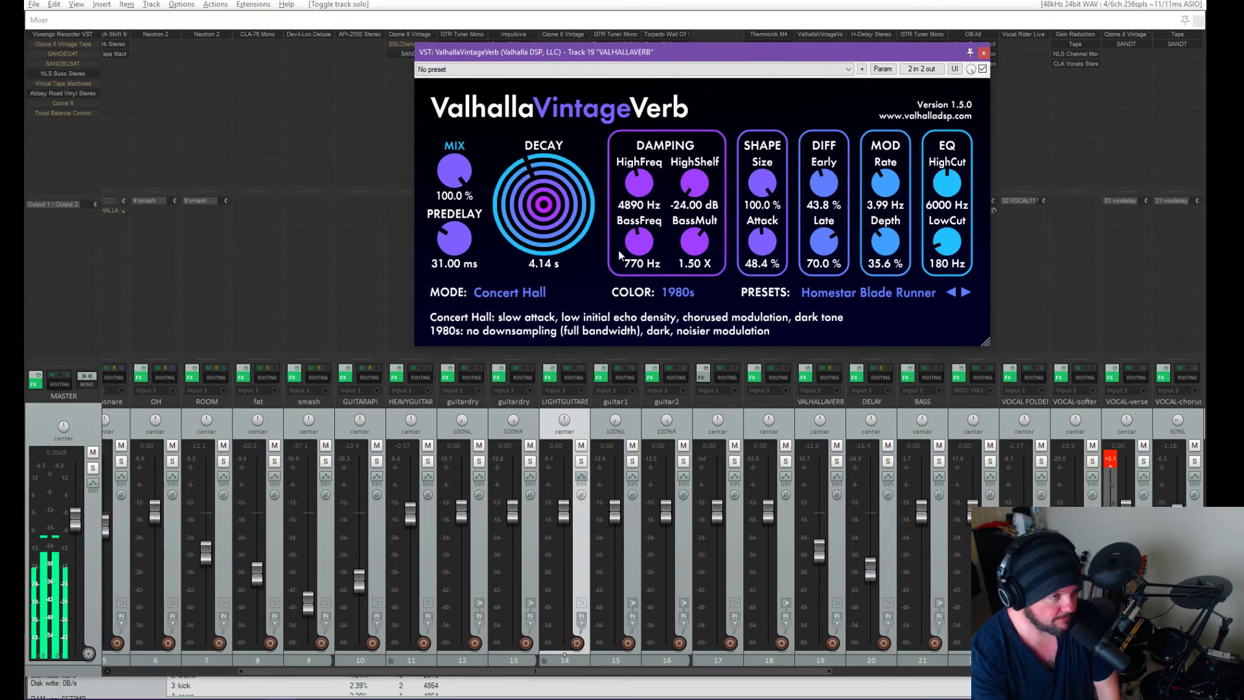
{"action": "left_click", "coordinate": [984, 53]}
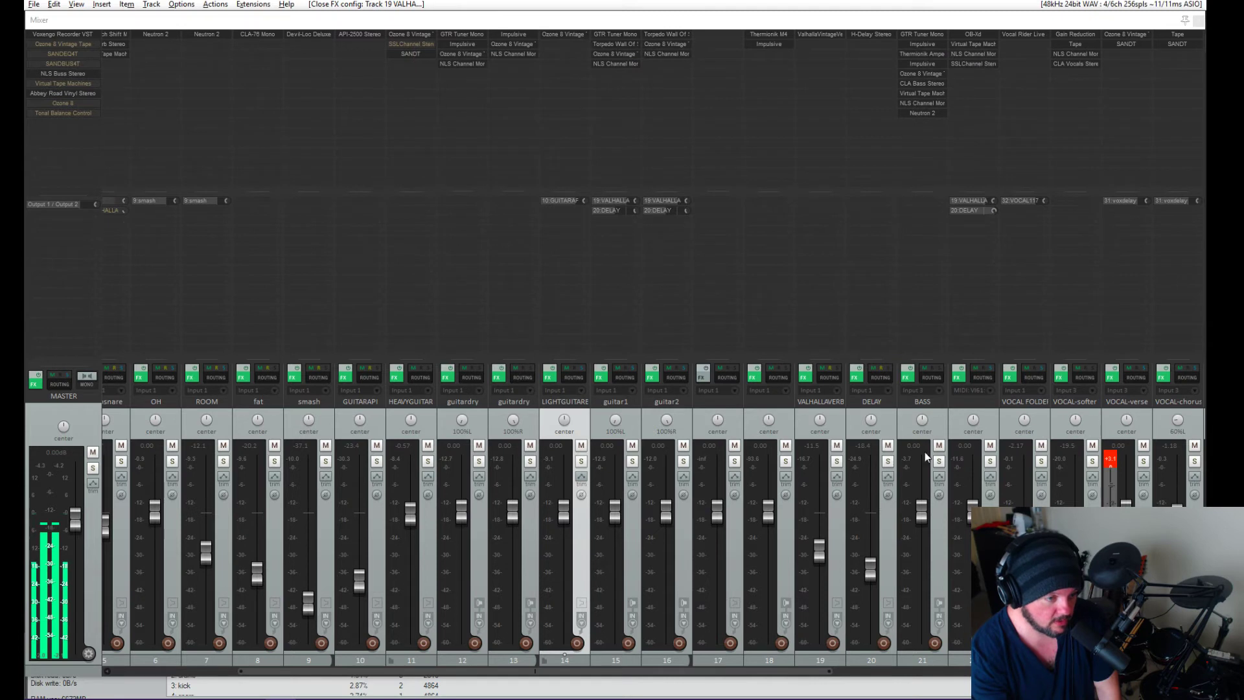
{"action": "left_click", "coordinate": [837, 461]}
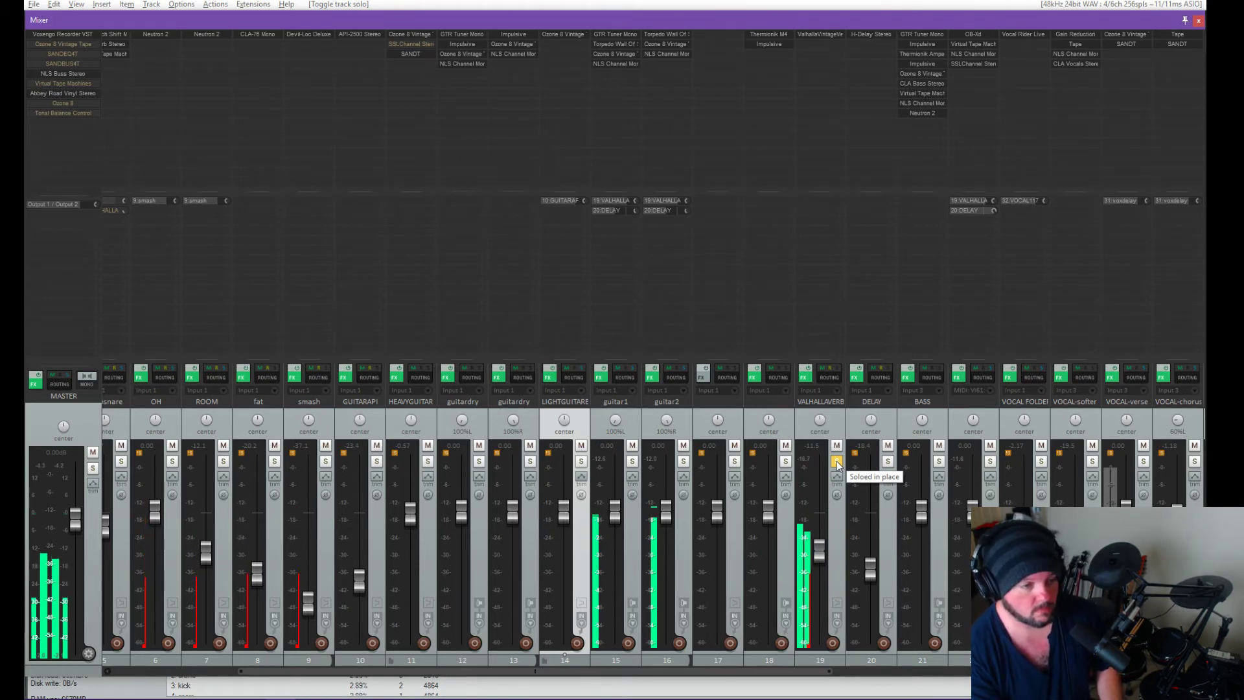
{"action": "left_click", "coordinate": [837, 461]}
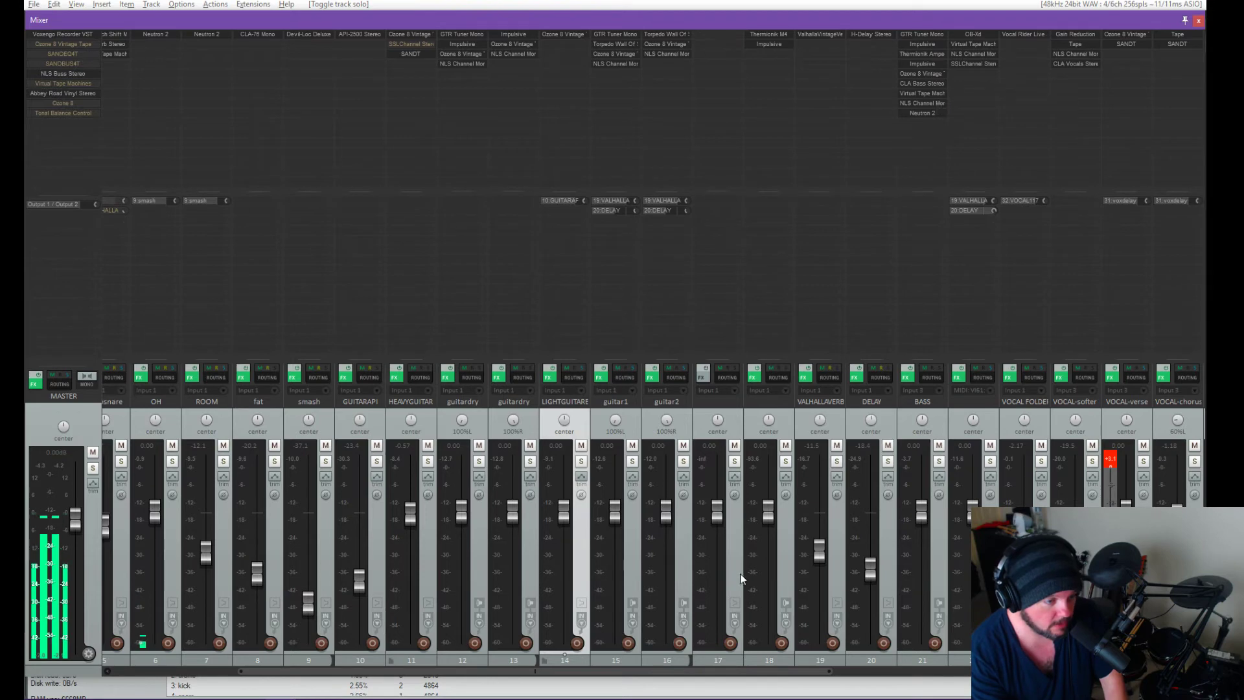
Step: Bring the BASS track into view in the mixer and audition it briefly in solo
{"action": "left_click_drag", "start_coordinate": [735, 667], "coordinate": [870, 667]}
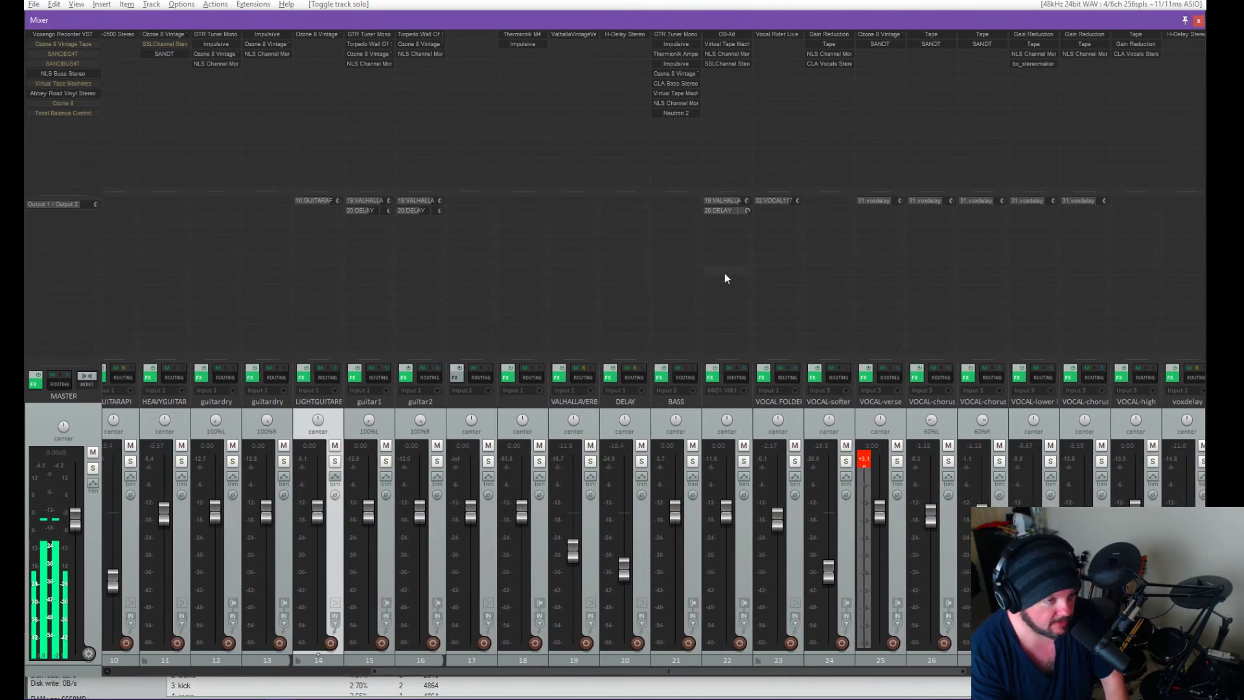
{"action": "left_click", "coordinate": [692, 461]}
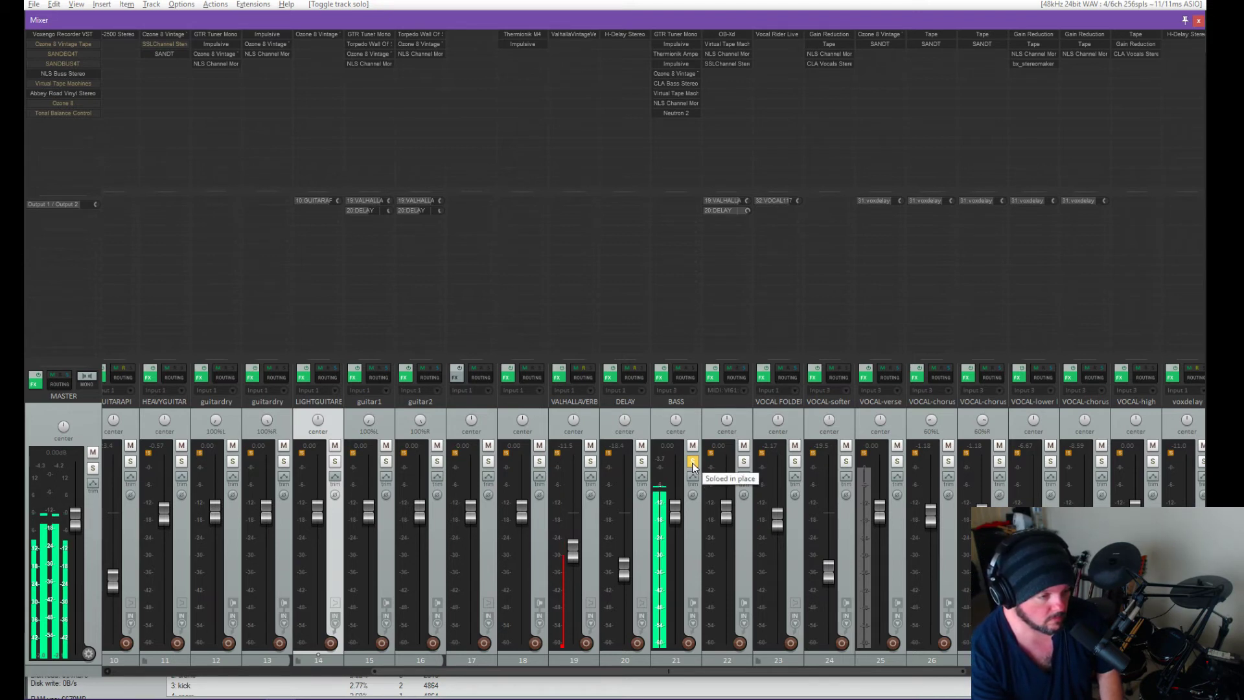
{"action": "left_click", "coordinate": [692, 461]}
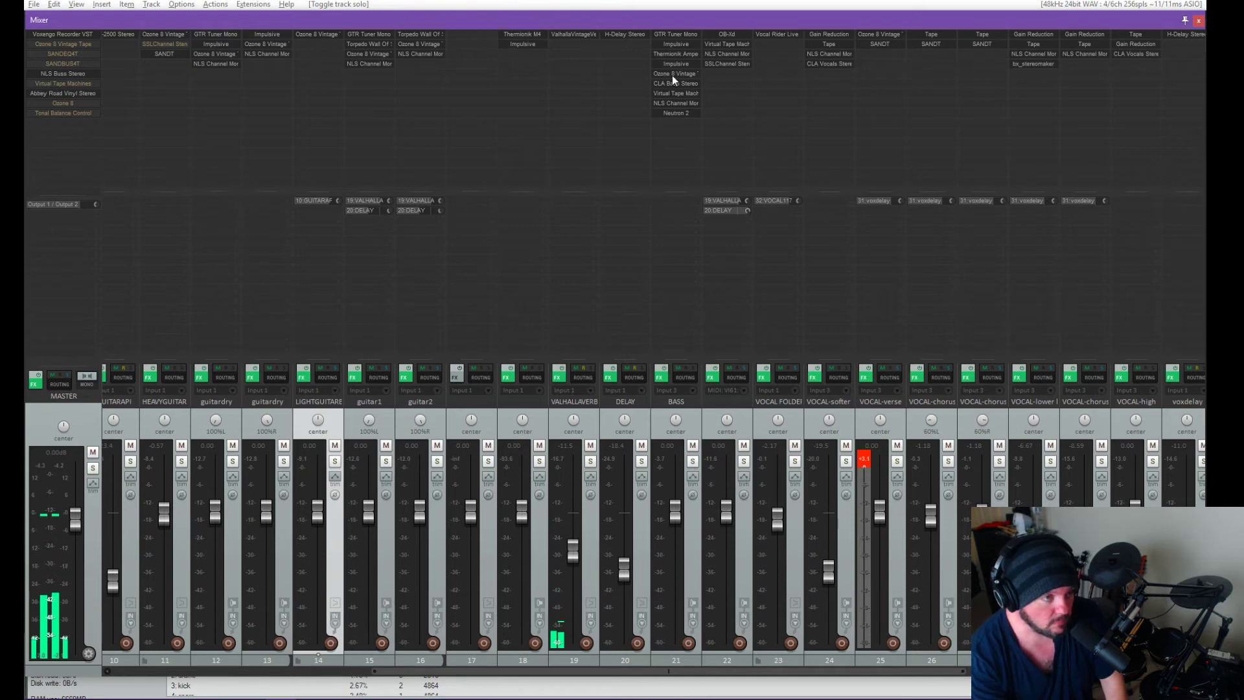
Step: Open the first Impulsive plugin on the BASS track to examine its cabinet impulse, moving its window off the BASS channel
{"action": "double_click", "coordinate": [674, 43]}
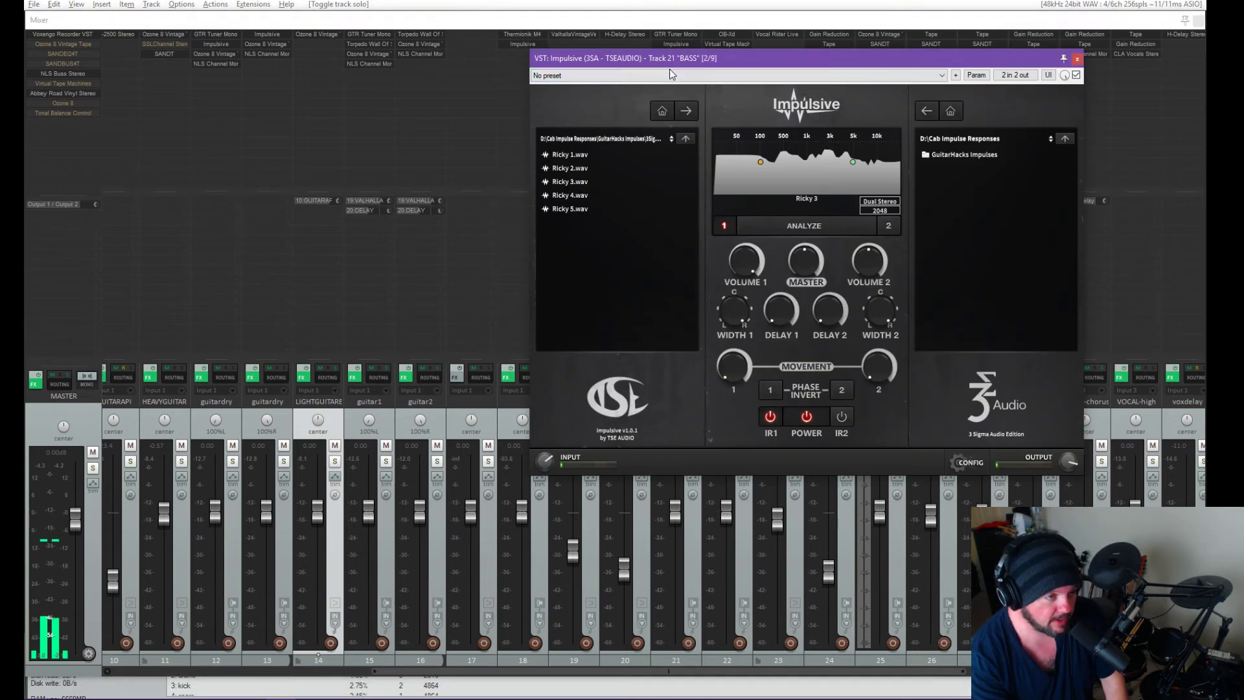
{"action": "left_click_drag", "start_coordinate": [729, 68], "coordinate": [700, 68]}
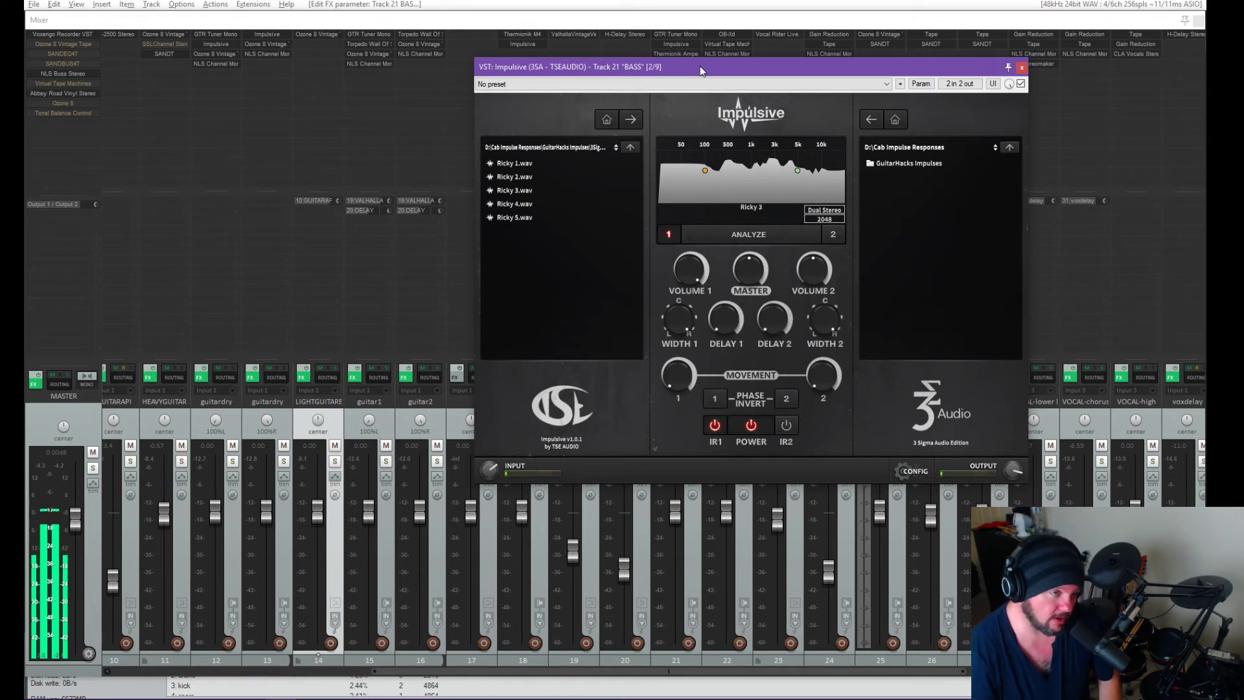
{"action": "left_click_drag", "start_coordinate": [953, 68], "coordinate": [424, 125]}
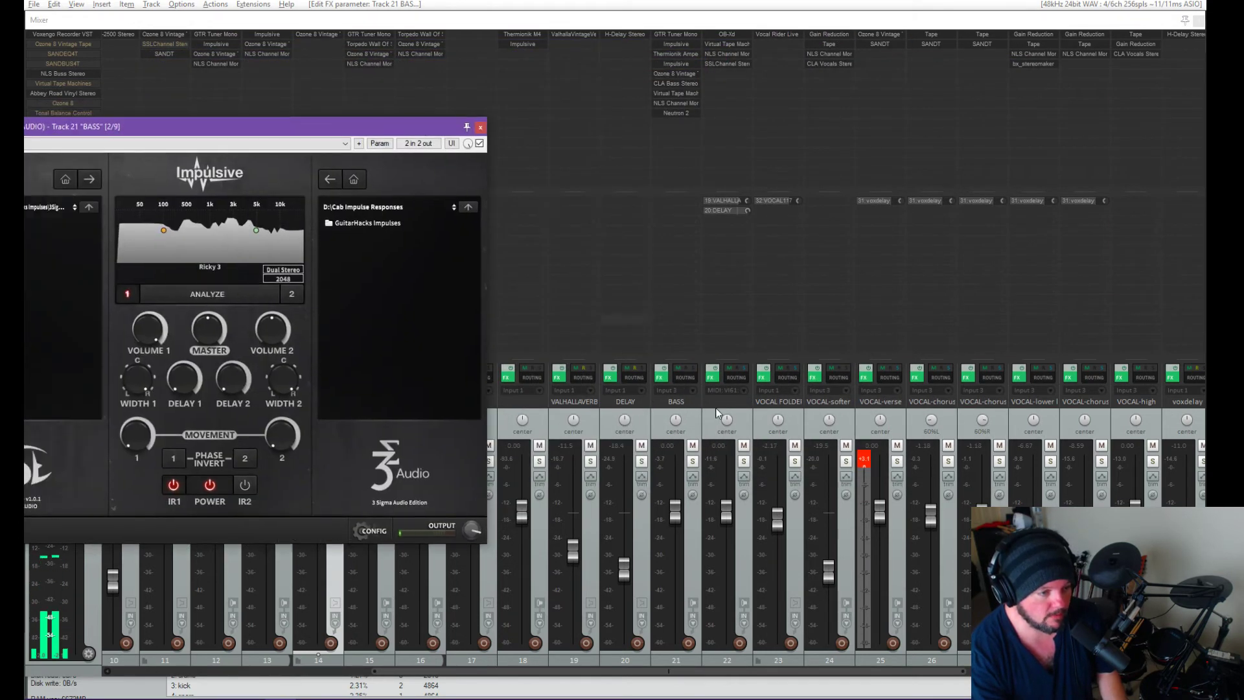
Step: Audition the BASS track in solo, comparing it with the first Impulsive plugin bypassed and enabled, and clear the solo
{"action": "left_click", "coordinate": [692, 461]}
{"action": "left_click", "coordinate": [680, 44]}
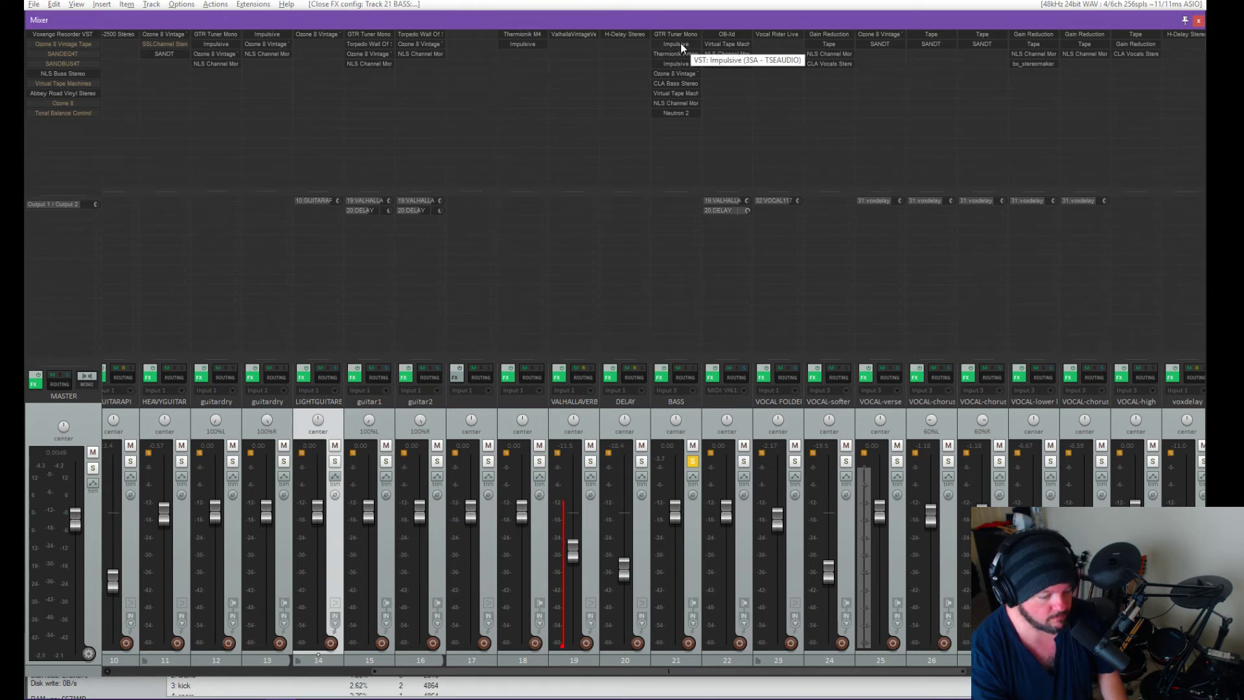
{"action": "key", "text": "space"}
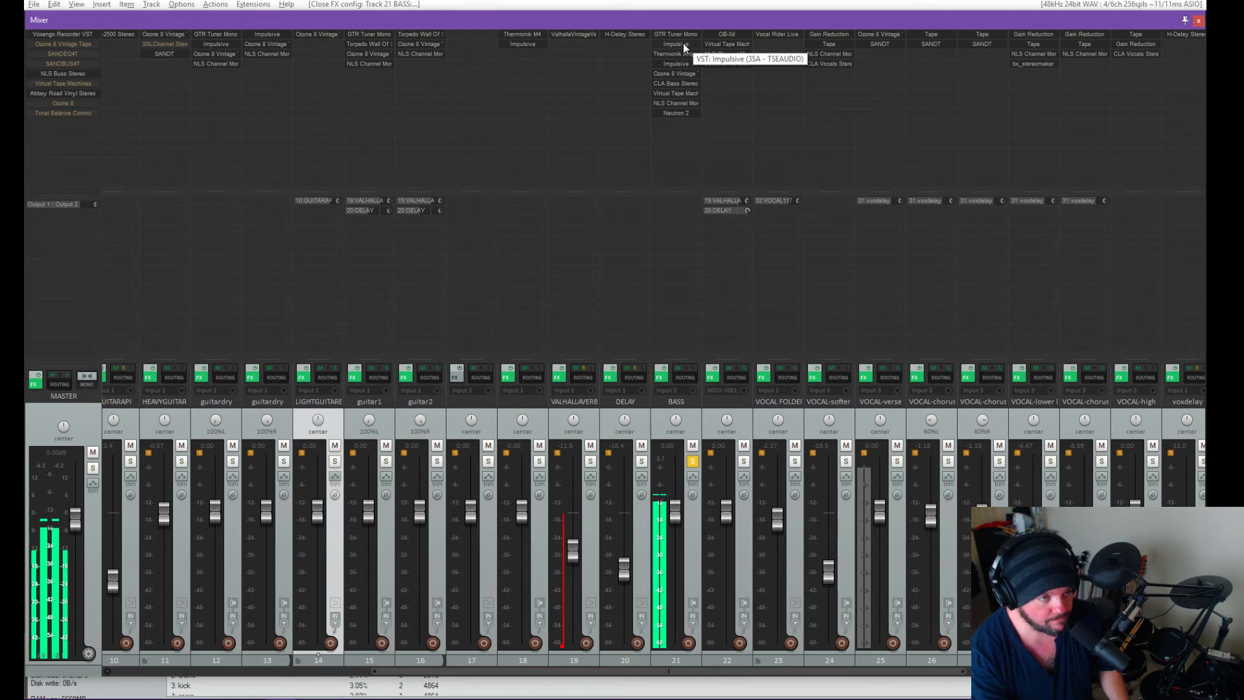
{"action": "left_click", "coordinate": [683, 43], "text": "shift"}
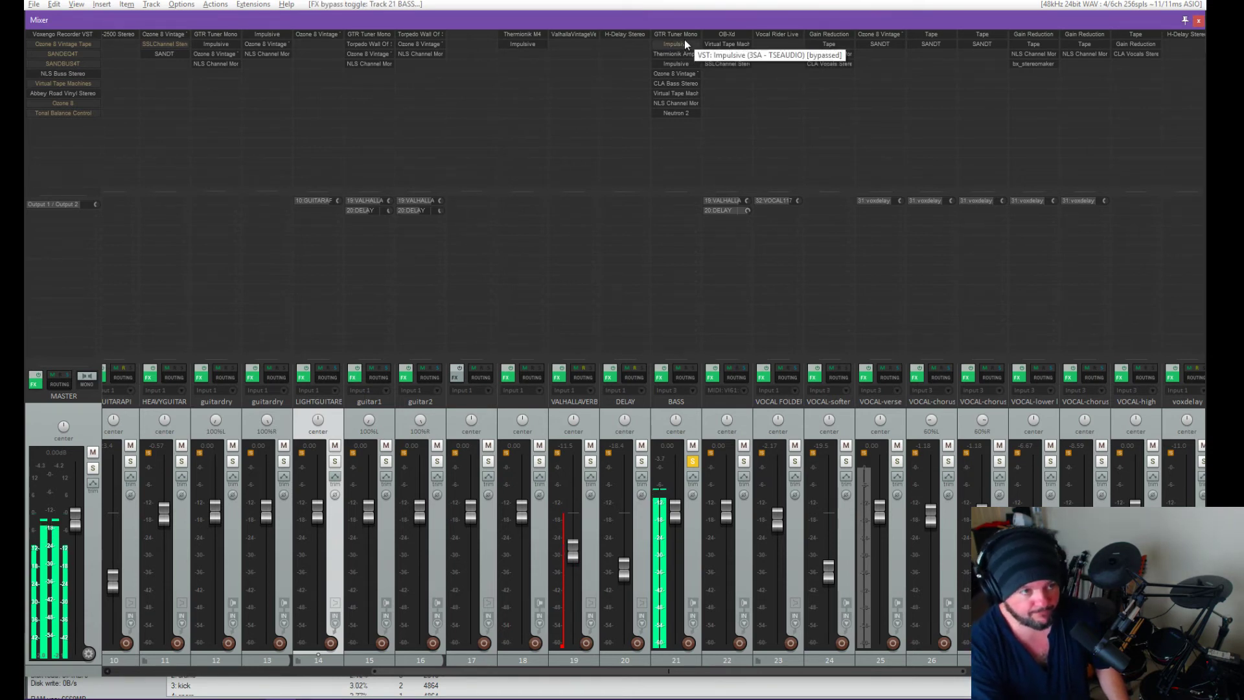
{"action": "left_click", "coordinate": [684, 41], "text": "shift"}
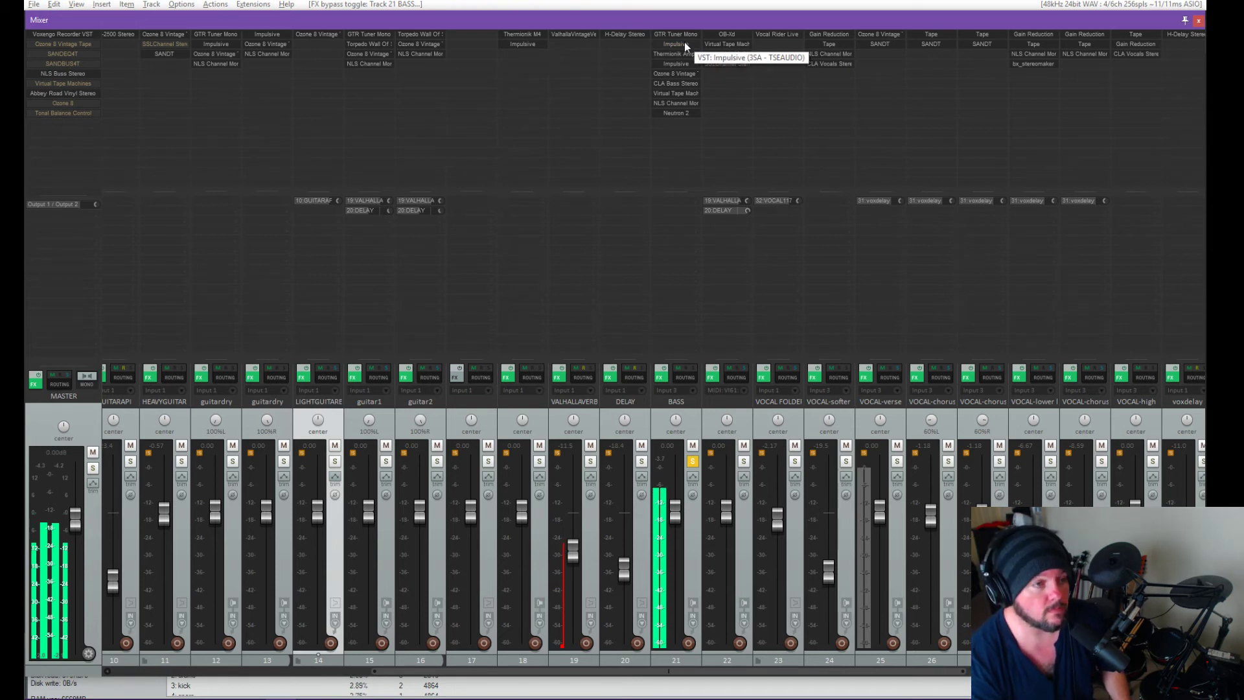
{"action": "left_click", "coordinate": [684, 42], "text": "shift"}
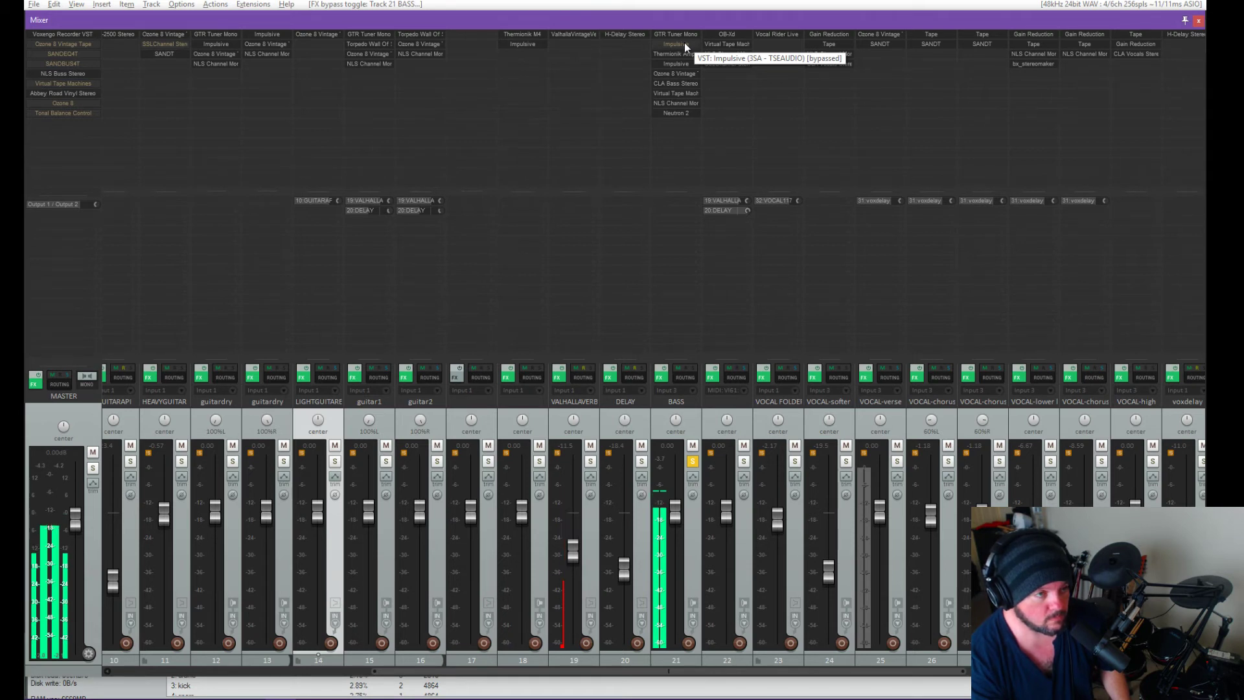
{"action": "left_click", "coordinate": [684, 41], "text": "shift"}
{"action": "left_click", "coordinate": [685, 44], "text": "shift"}
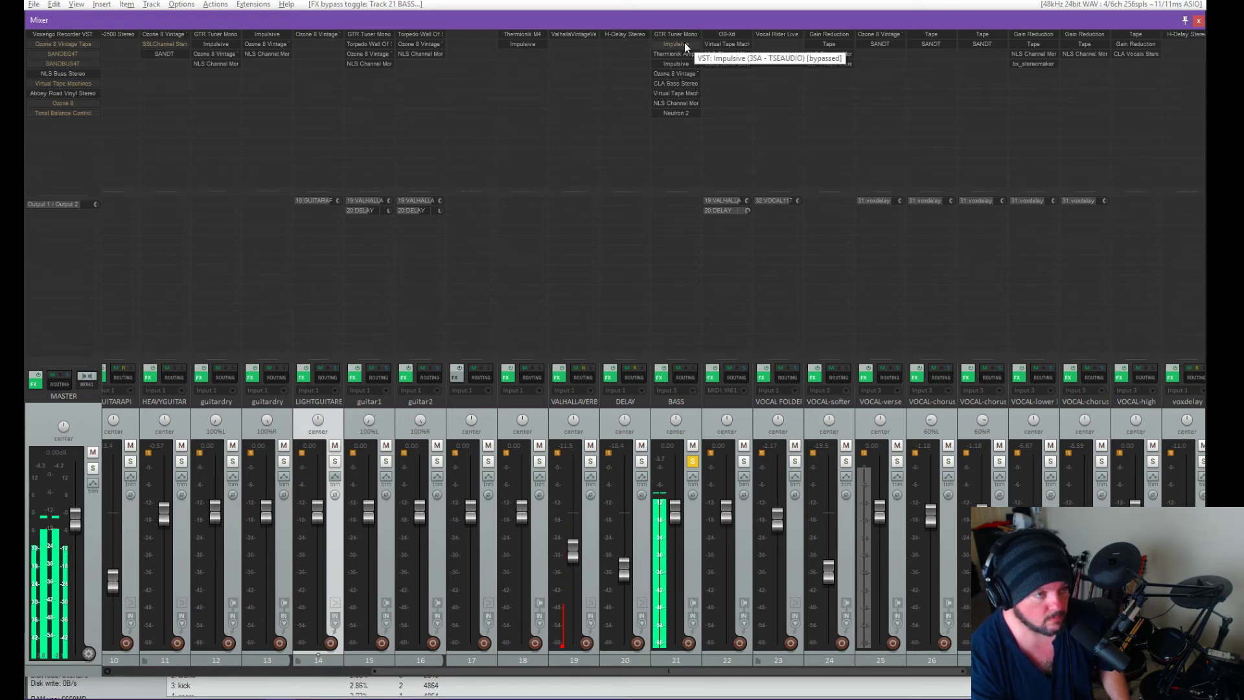
{"action": "left_click", "coordinate": [687, 45], "text": "shift"}
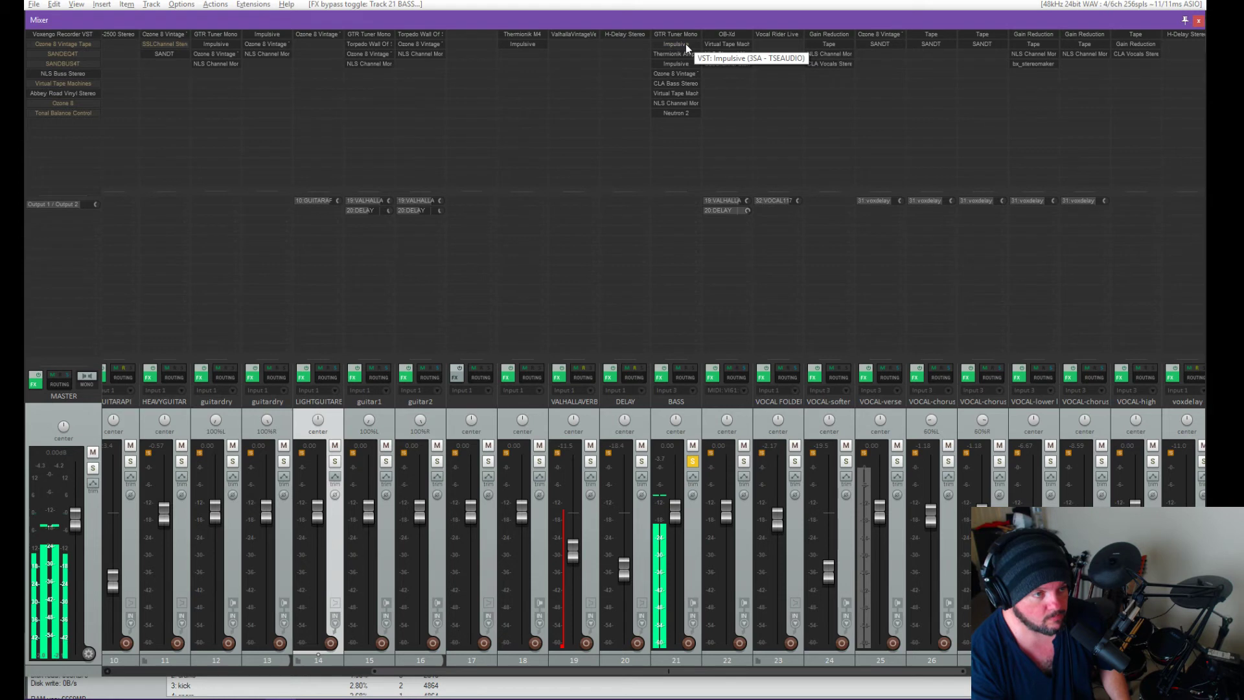
{"action": "left_click", "coordinate": [693, 461]}
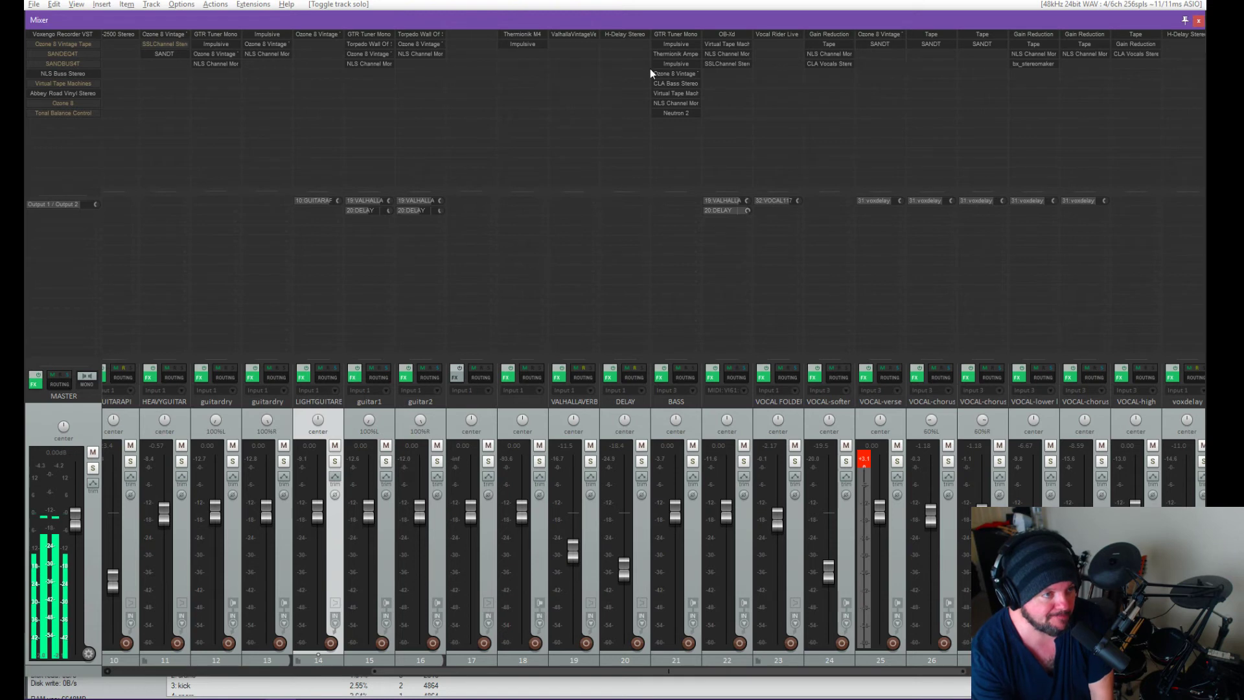
Step: Open Thermionik Amped Bass on the BASS track, shift its window clear to examine the amp settings, and close it
{"action": "left_click", "coordinate": [672, 55]}
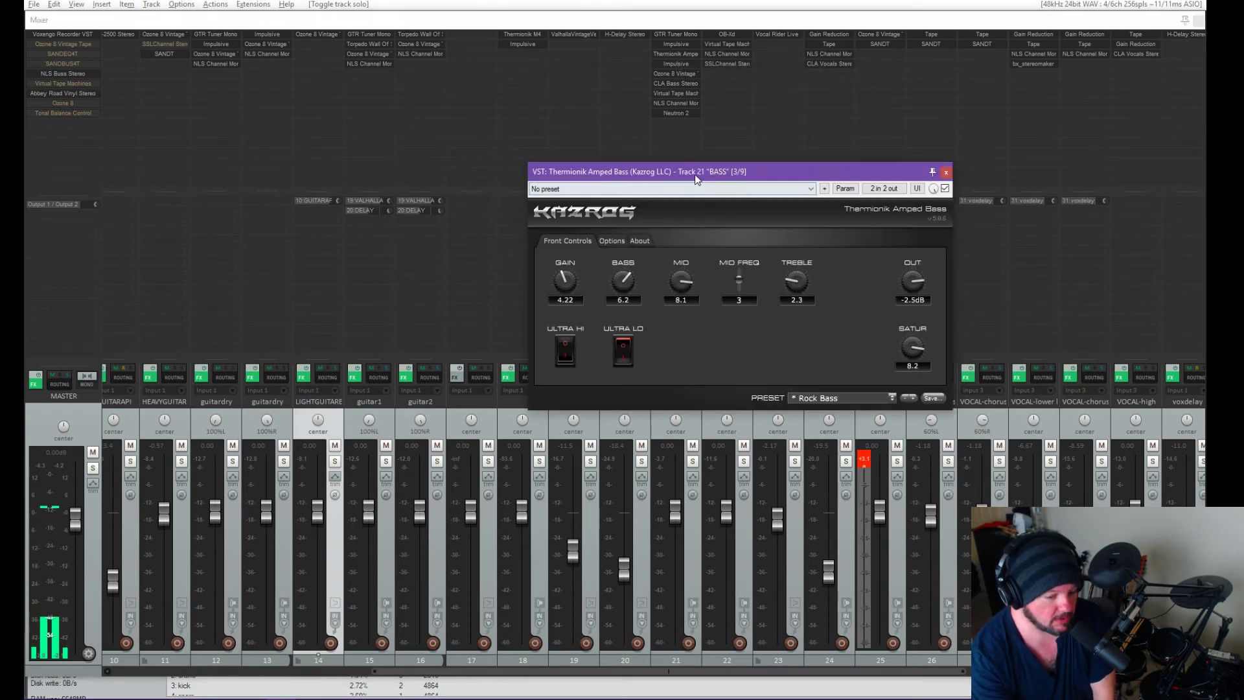
{"action": "left_click_drag", "start_coordinate": [772, 168], "coordinate": [691, 157]}
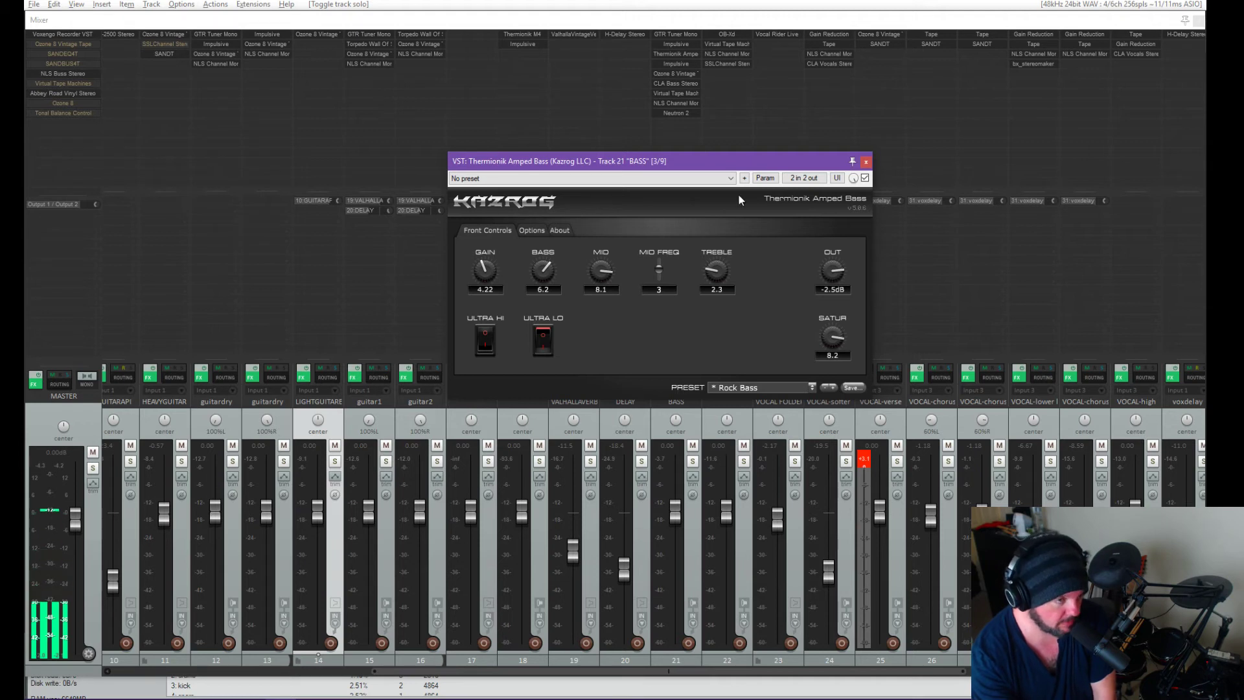
{"action": "left_click_drag", "start_coordinate": [754, 164], "coordinate": [722, 160]}
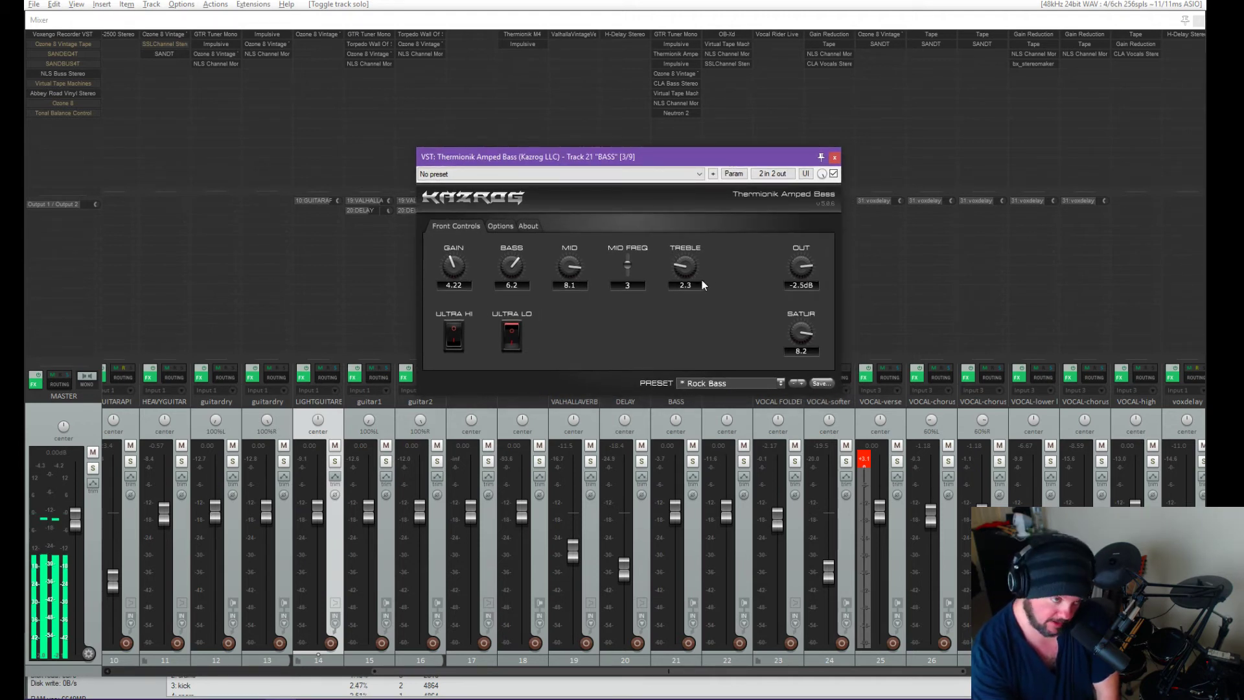
{"action": "left_click_drag", "start_coordinate": [777, 159], "coordinate": [775, 157]}
{"action": "left_click", "coordinate": [829, 158]}
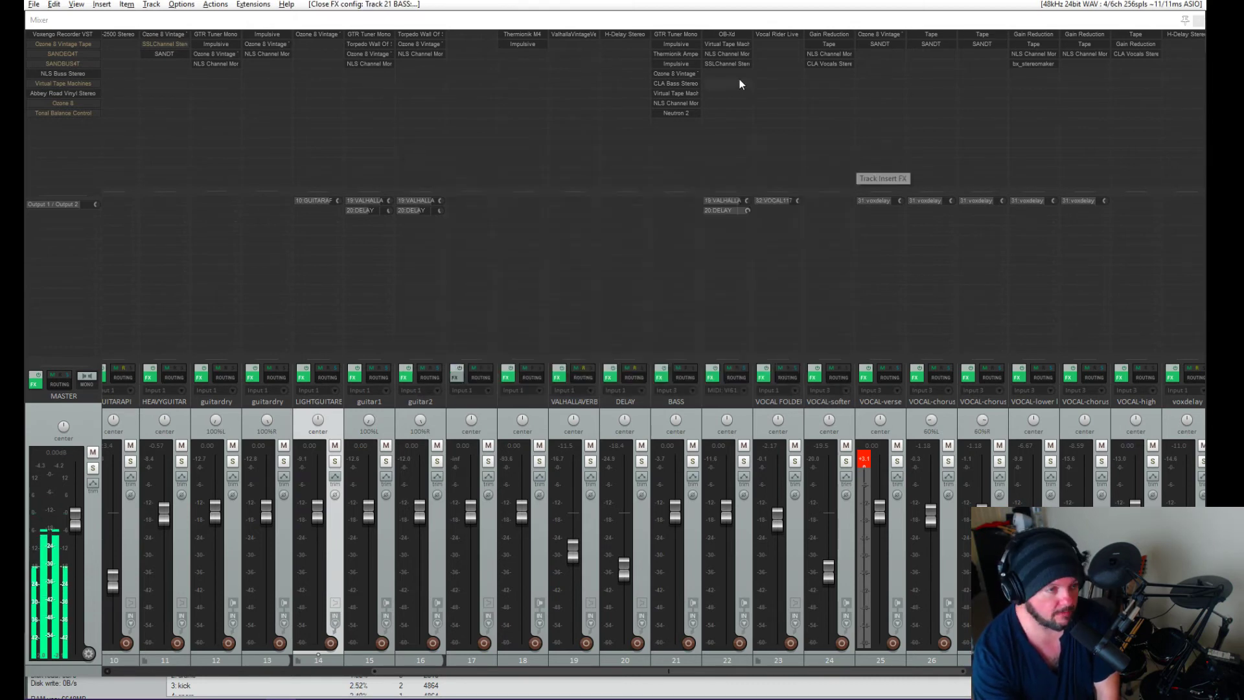
Step: Examine the second Impulsive plugin and the Ozone 8 Vintage Tape settings on the BASS track, closing each plugin
{"action": "left_click", "coordinate": [677, 64]}
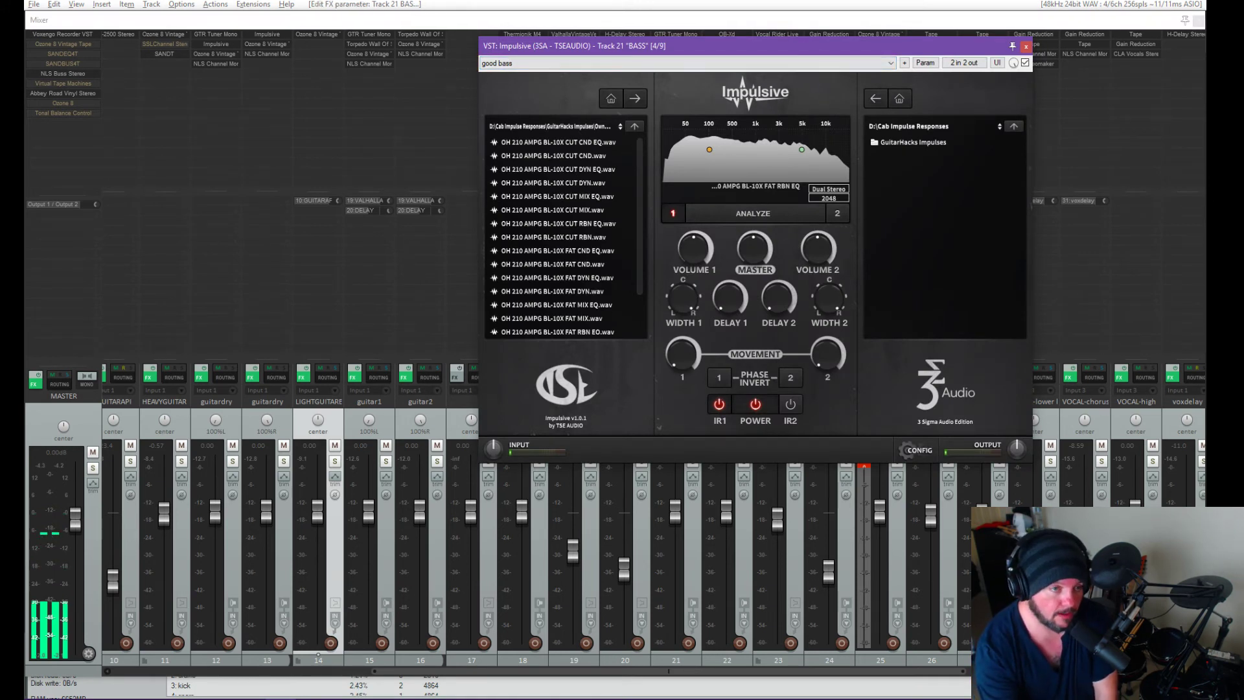
{"action": "left_click", "coordinate": [1025, 46]}
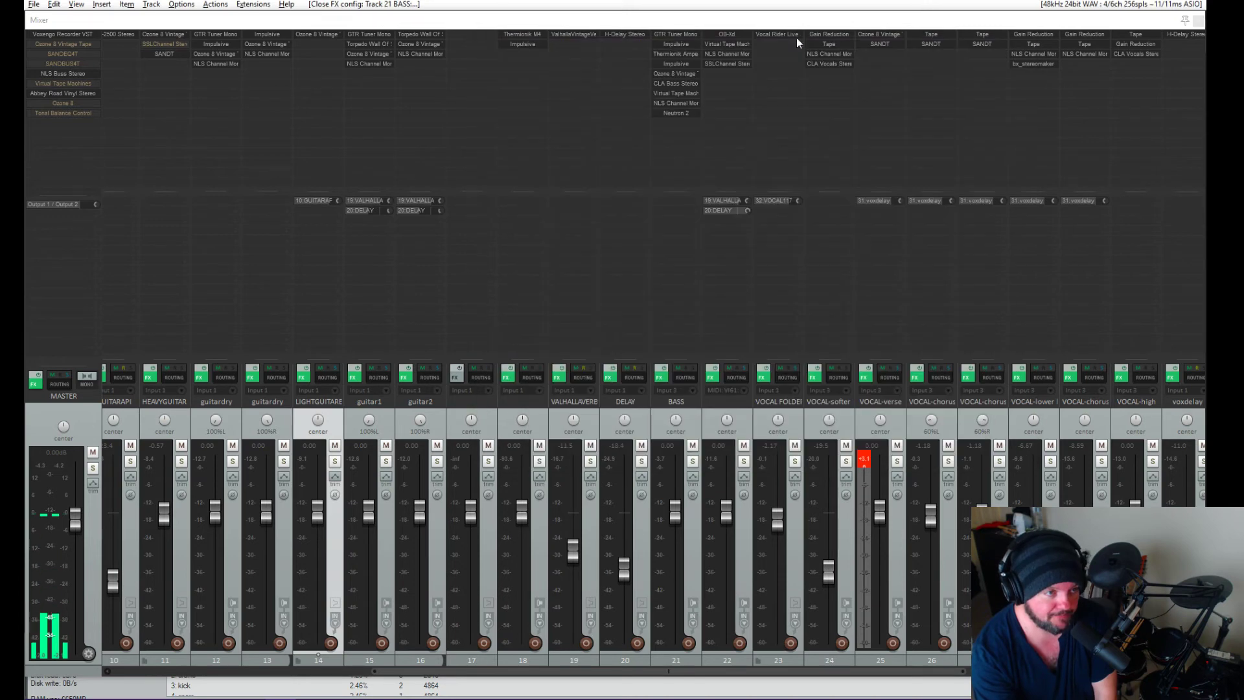
{"action": "left_click", "coordinate": [677, 75]}
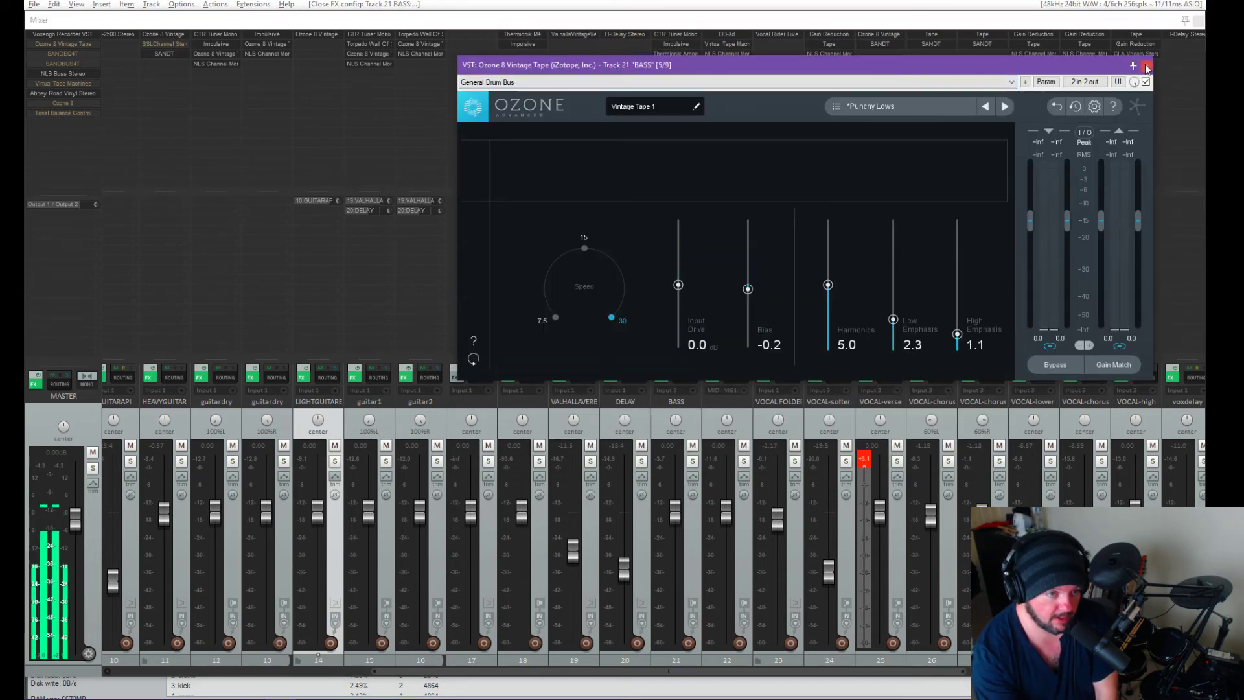
{"action": "left_click", "coordinate": [1146, 66]}
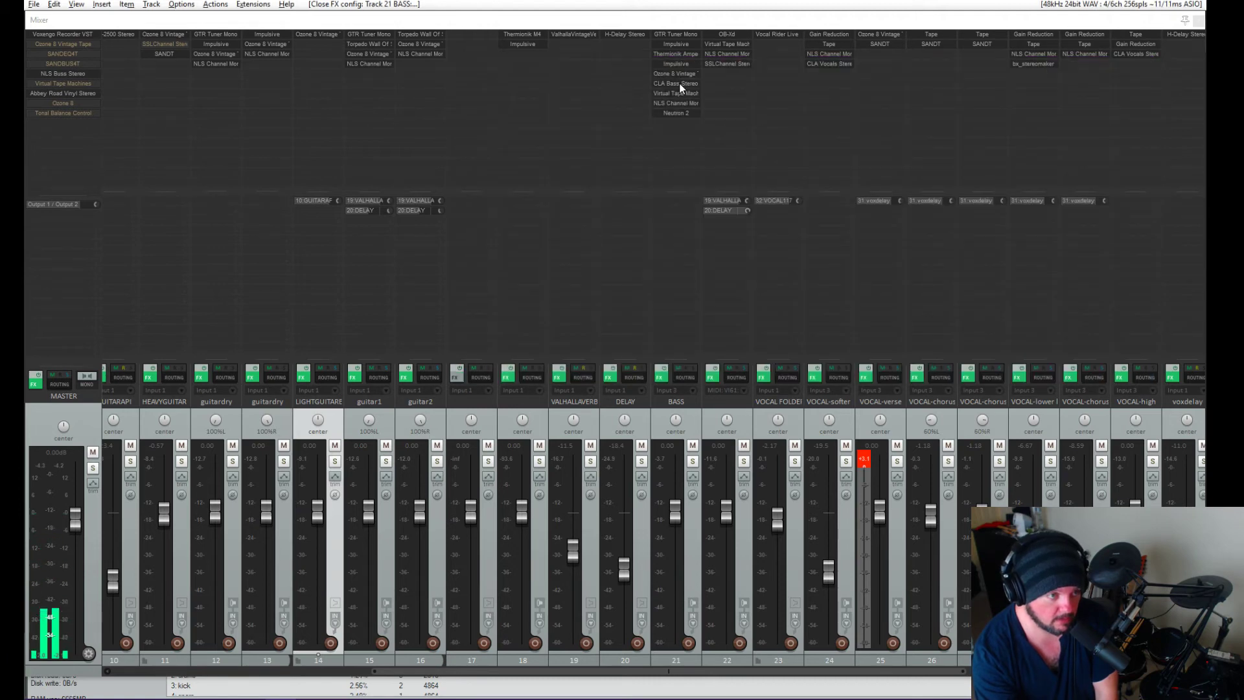
Step: Open CLA Bass Stereo on the BASS track to examine its Sub setting, moving its window off the BASS channel
{"action": "left_click", "coordinate": [686, 84]}
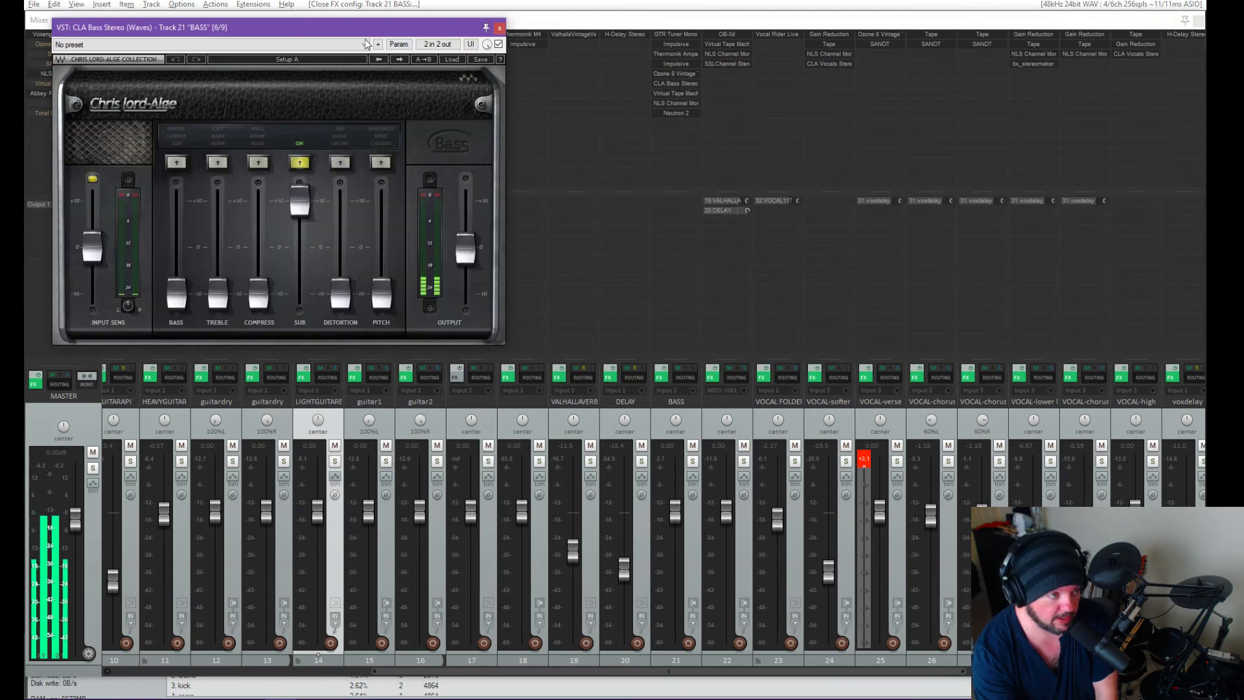
{"action": "left_click_drag", "start_coordinate": [376, 29], "coordinate": [663, 51]}
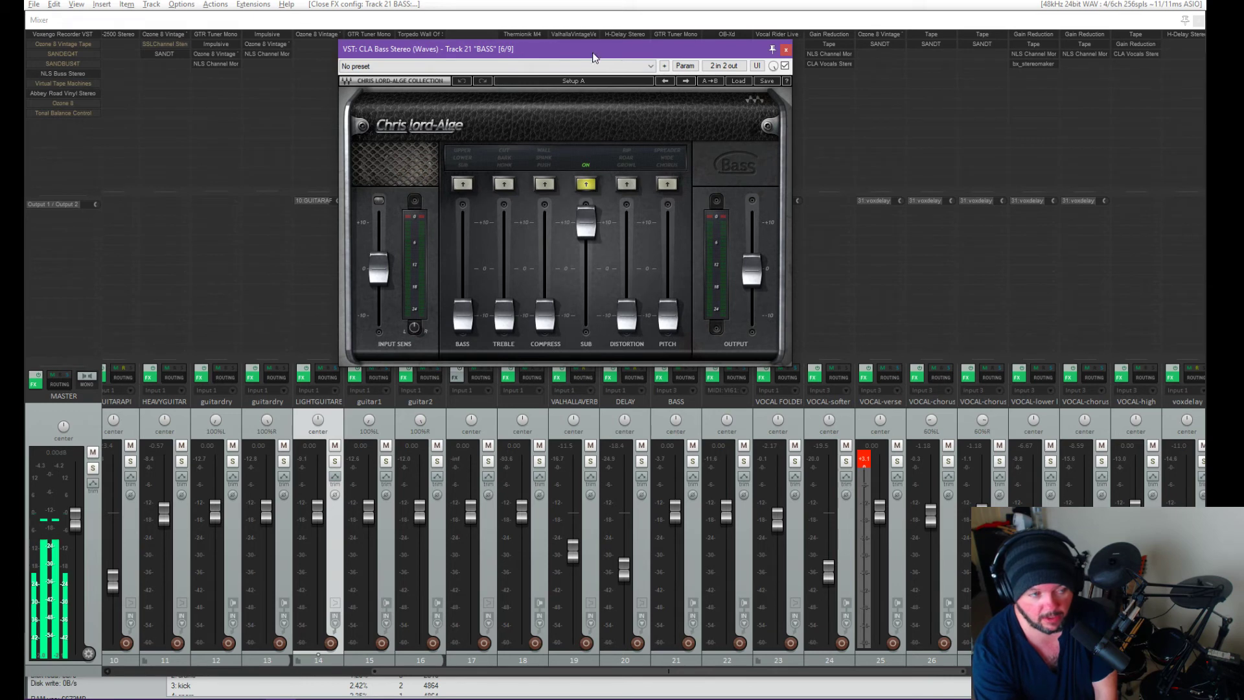
{"action": "left_click_drag", "start_coordinate": [635, 45], "coordinate": [645, 46]}
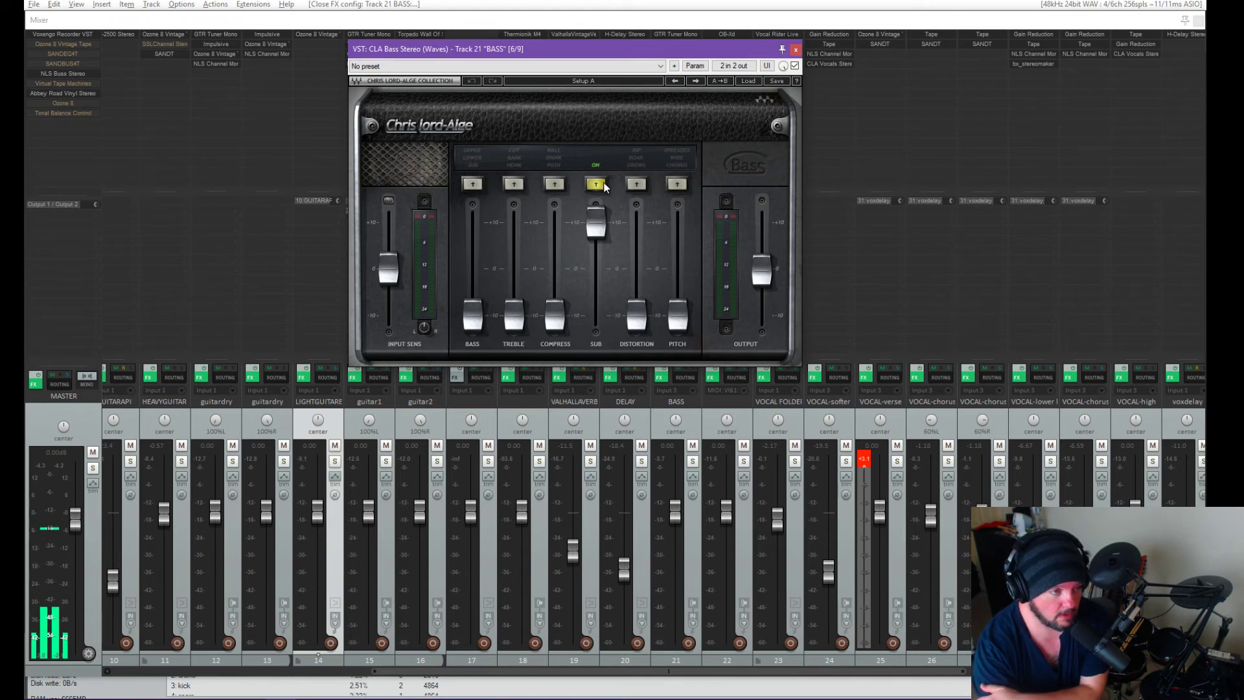
{"action": "left_click_drag", "start_coordinate": [691, 57], "coordinate": [409, 73]}
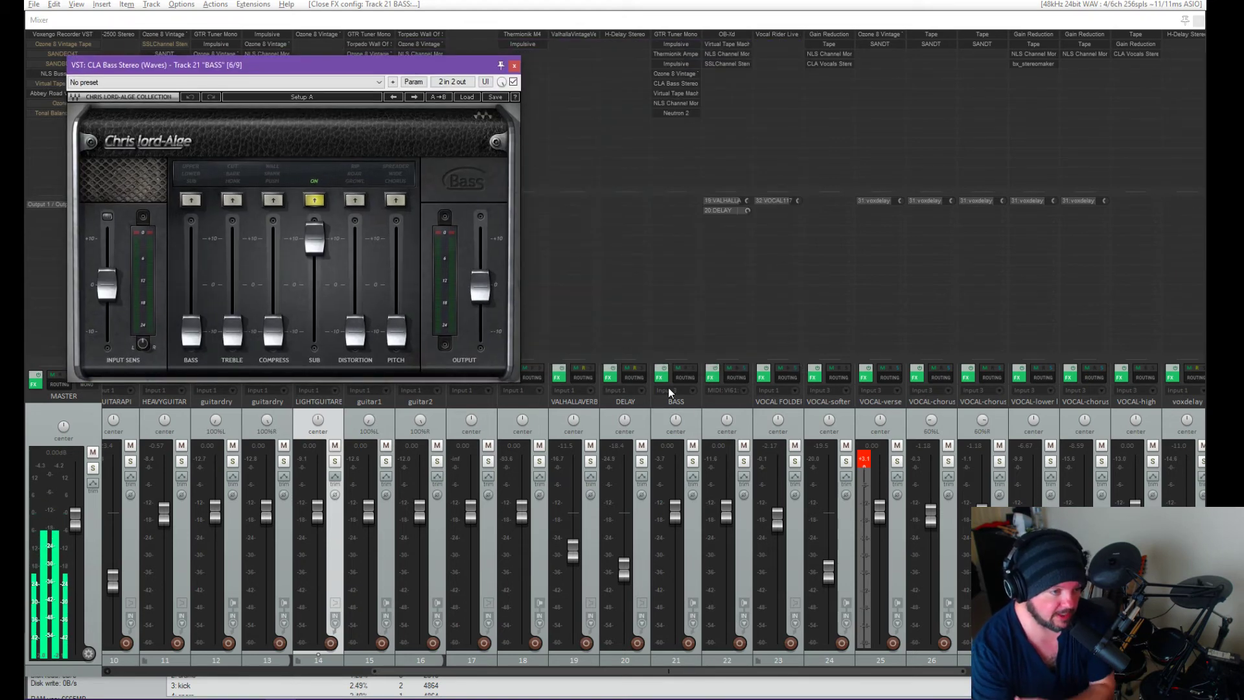
Step: Compare the soloed BASS track with CLA Bass Stereo bypassed and enabled, closing the plugin and clearing the solo
{"action": "left_click", "coordinate": [692, 462]}
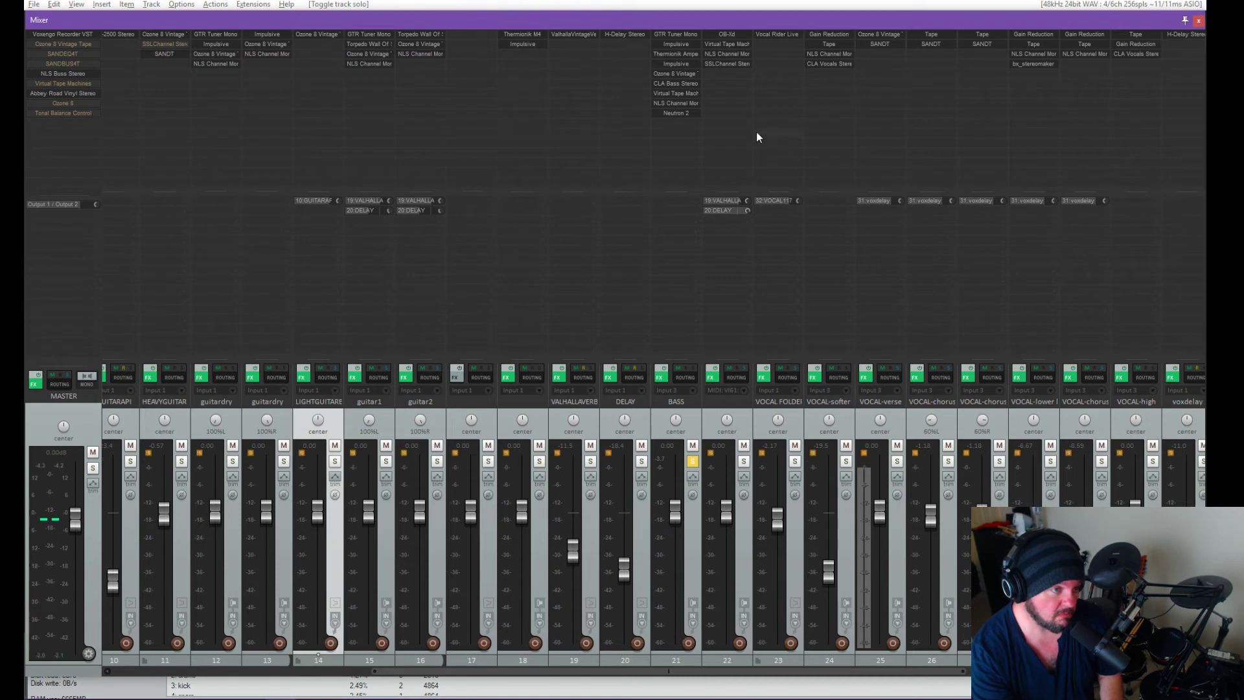
{"action": "left_click", "coordinate": [680, 84]}
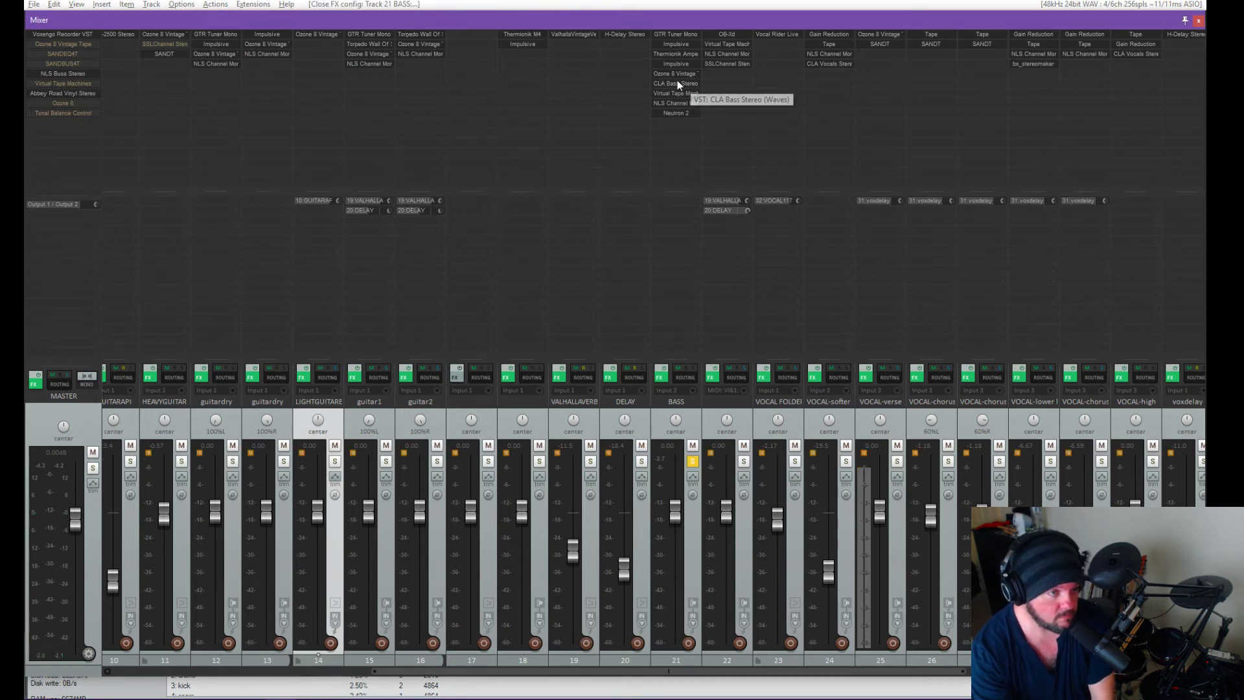
{"action": "left_click", "coordinate": [680, 83]}
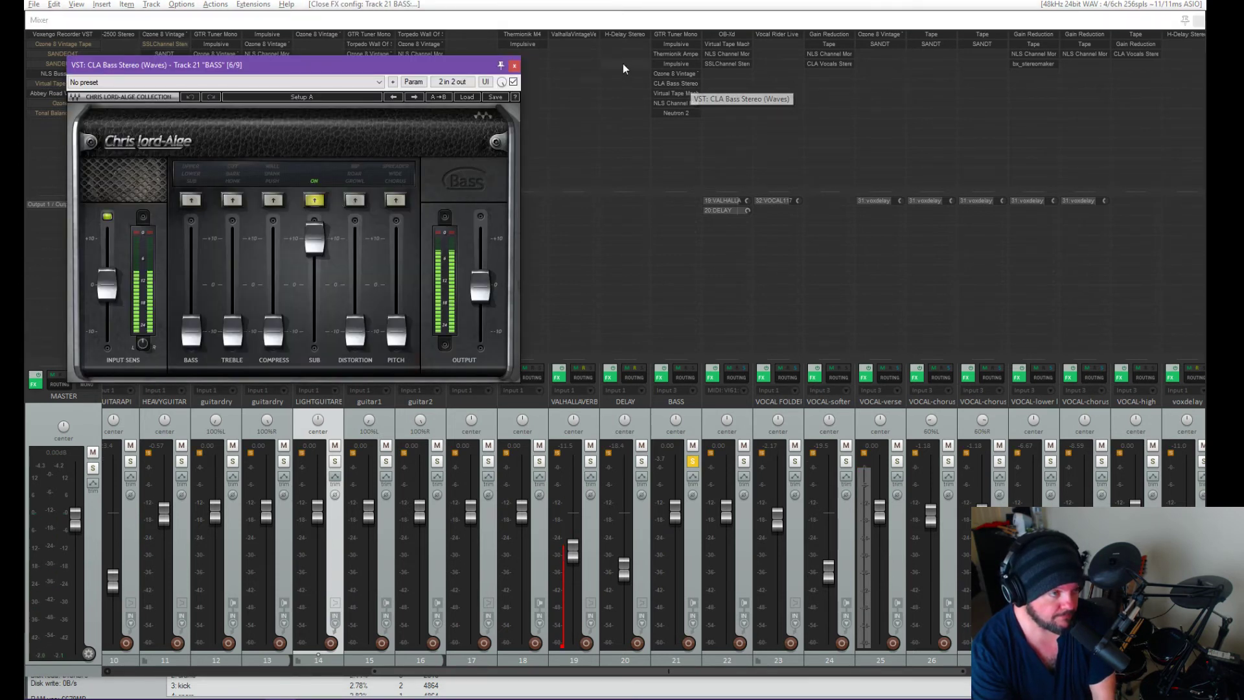
{"action": "left_click", "coordinate": [513, 82]}
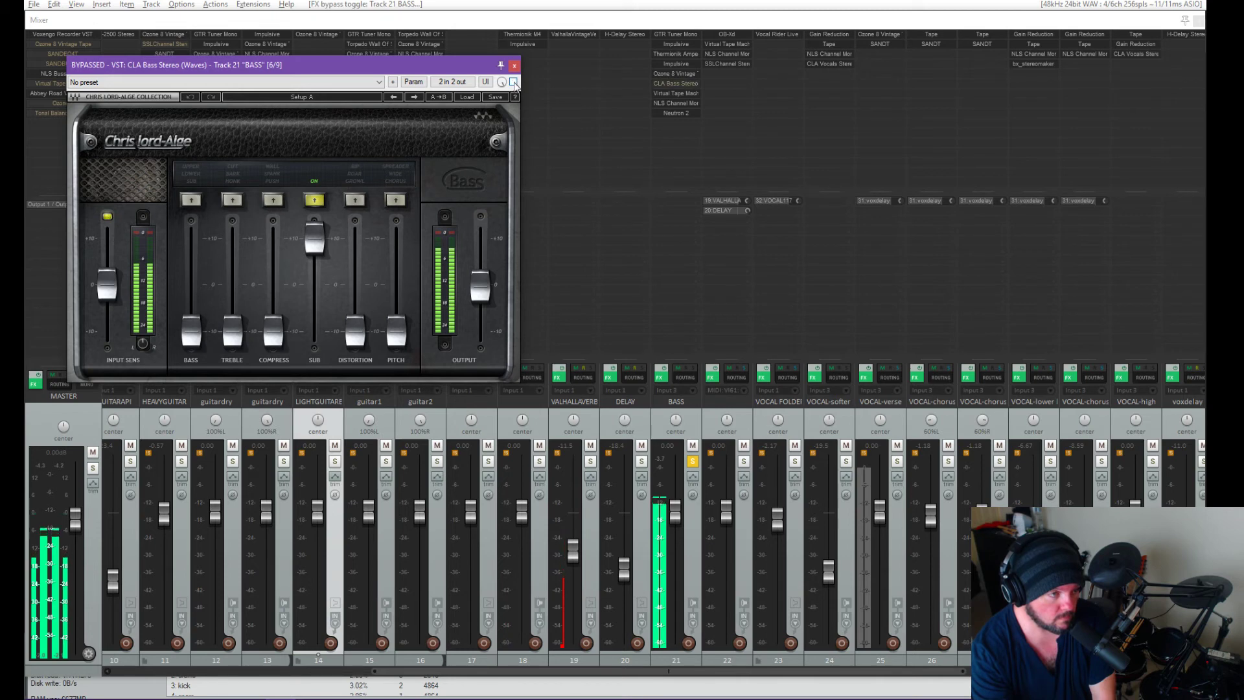
{"action": "left_click", "coordinate": [513, 82]}
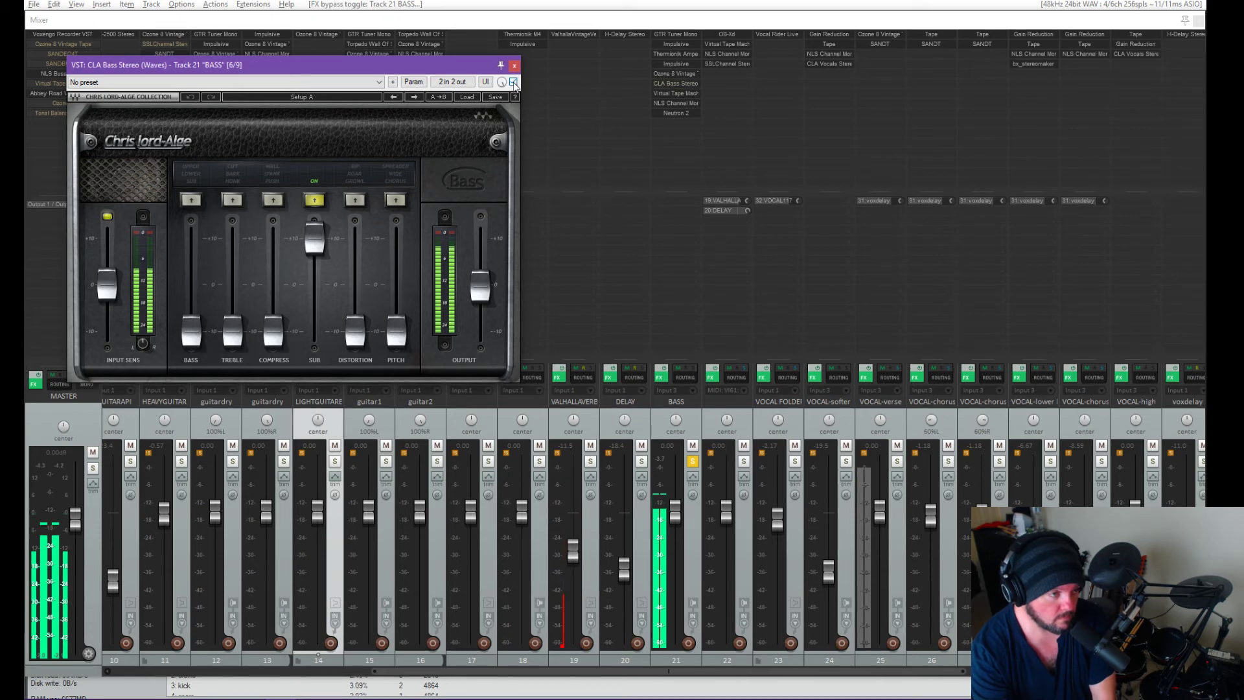
{"action": "mouse_move", "coordinate": [315, 236]}
{"action": "left_mouse_down"}
{"action": "mouse_move", "coordinate": [315, 334]}
{"action": "mouse_move", "coordinate": [315, 238]}
{"action": "left_mouse_up"}
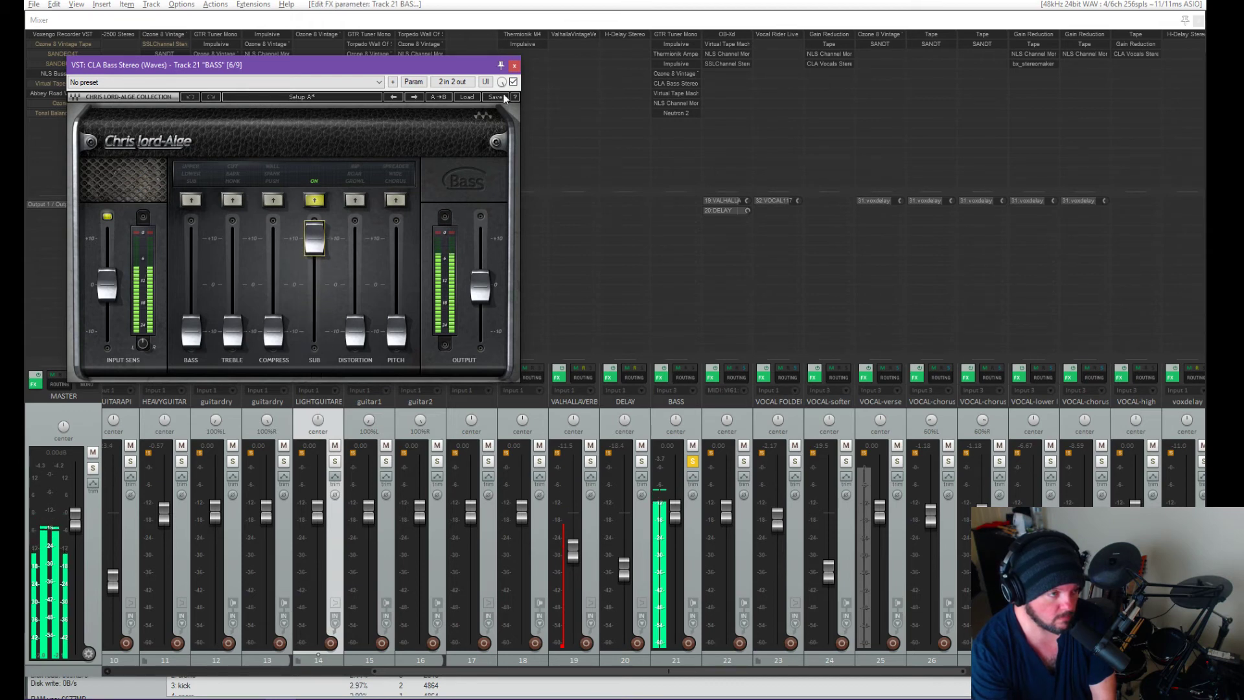
{"action": "left_click", "coordinate": [514, 66]}
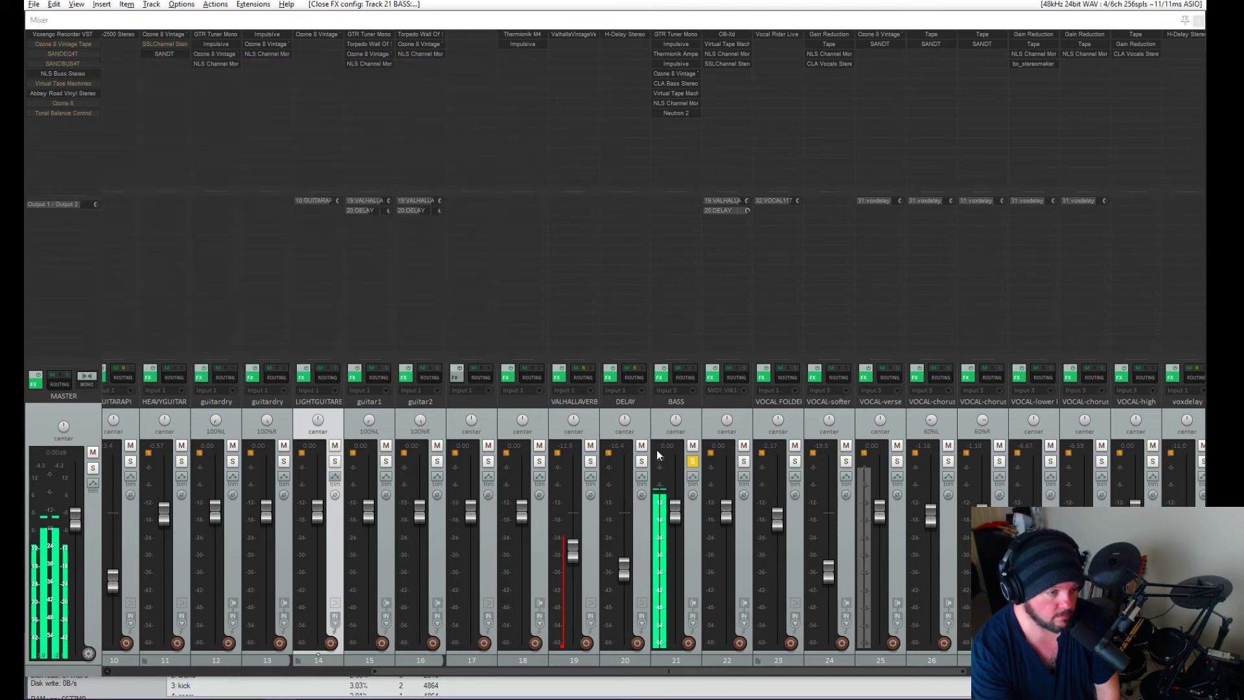
{"action": "left_click", "coordinate": [693, 460]}
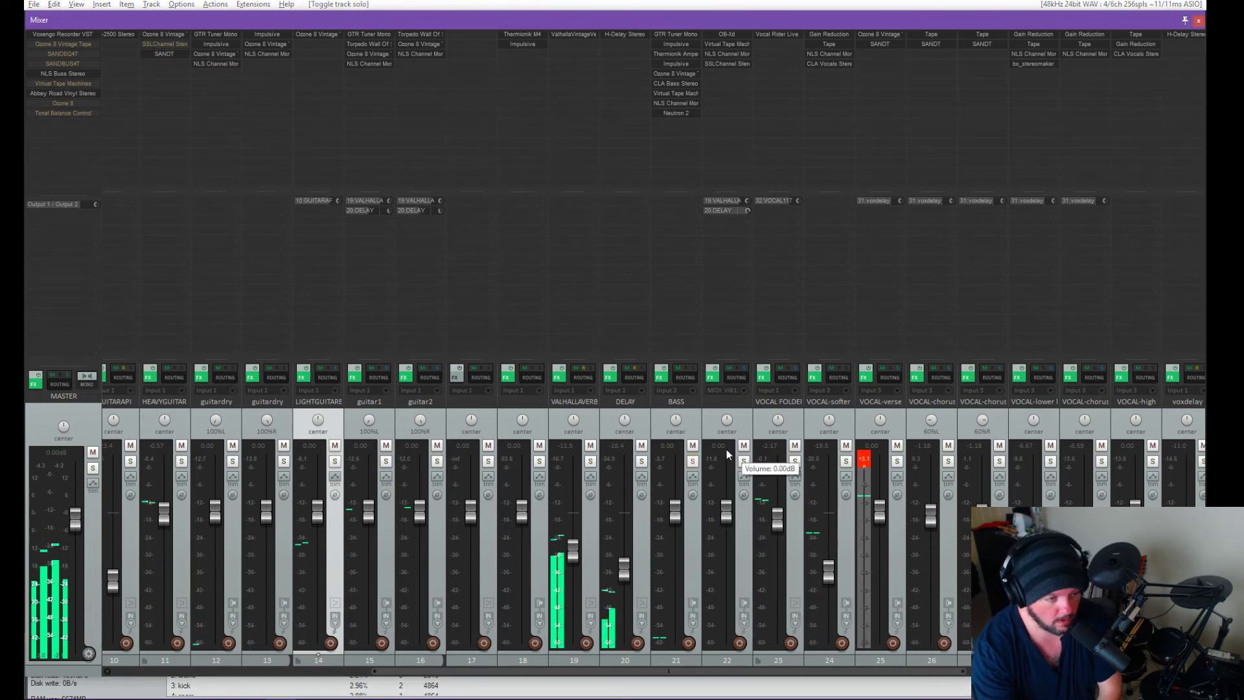
Step: Select the unnamed track 22 and name it "oberheim"
{"action": "left_click", "coordinate": [745, 419]}
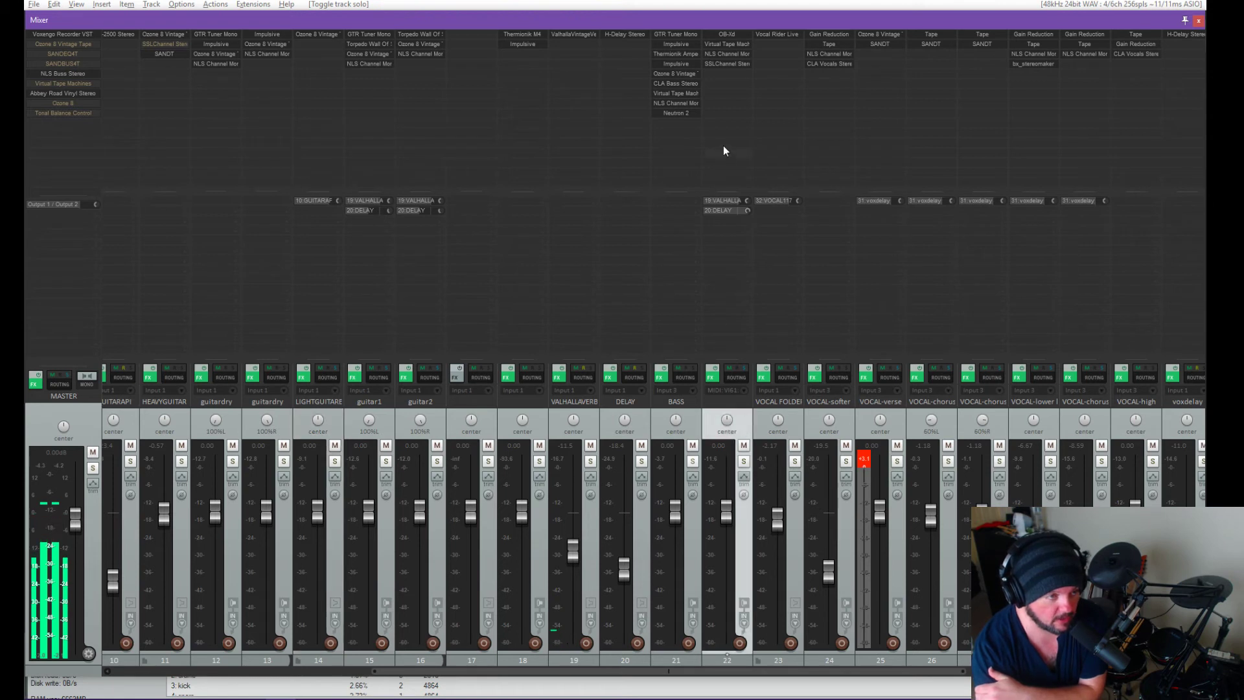
{"action": "double_click", "coordinate": [730, 402]}
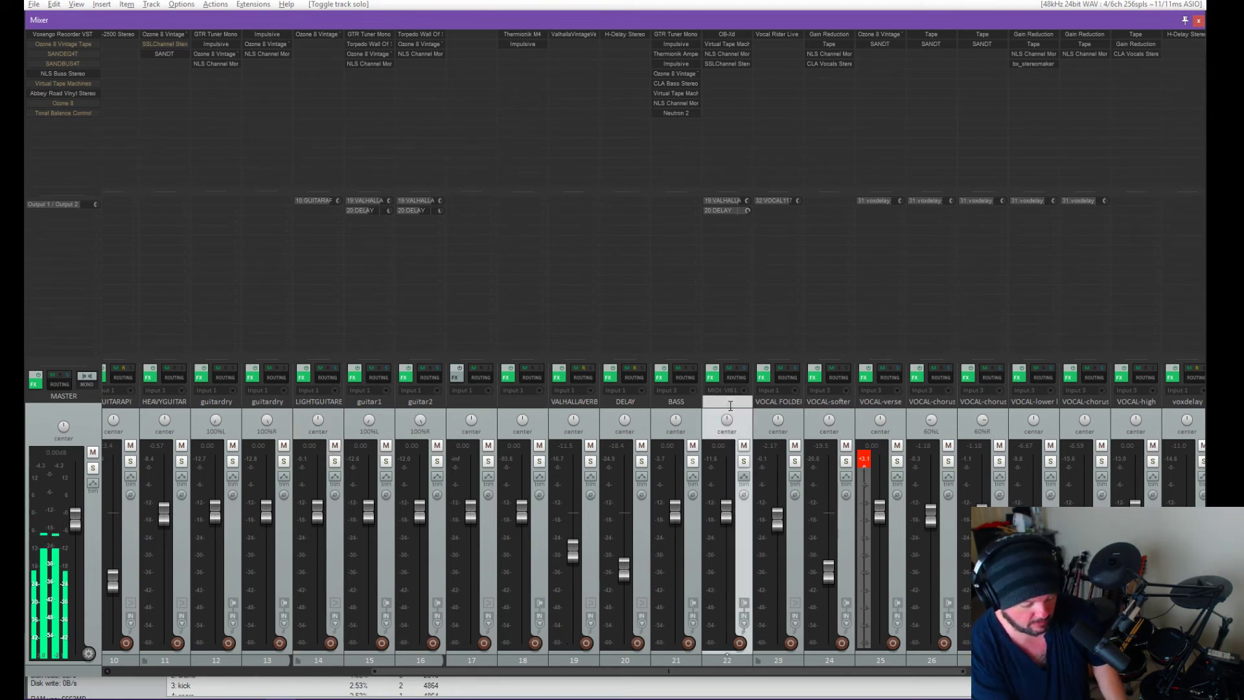
{"action": "type", "text": "ober"}
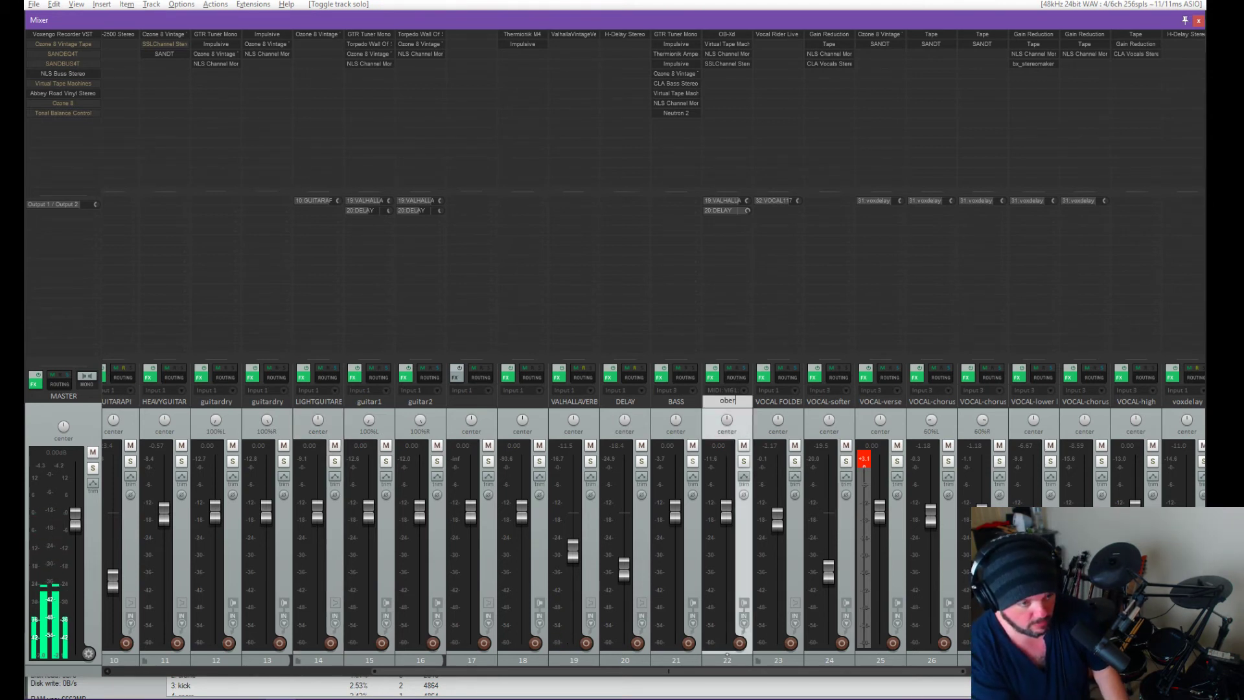
{"action": "type", "text": "heim"}
{"action": "key", "text": "Return"}
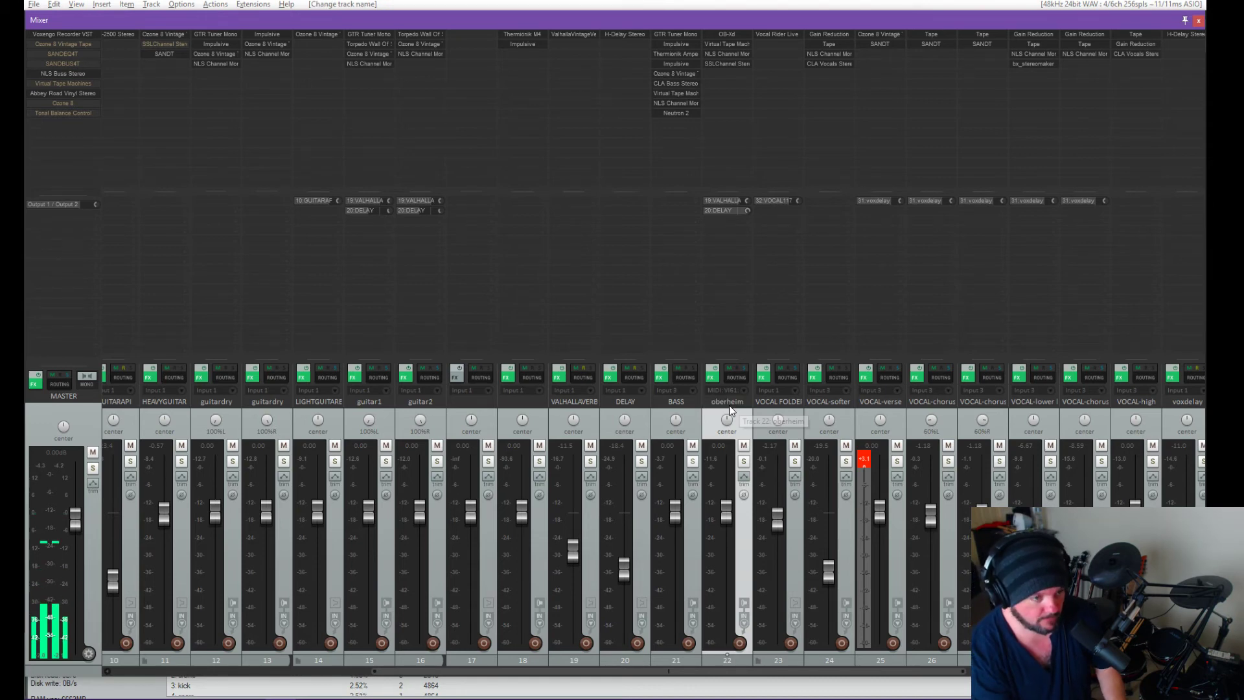
Step: Examine the OB-Xd synth and Virtual Tape Machines plugins on the oberheim track, closing each one
{"action": "left_click", "coordinate": [719, 34]}
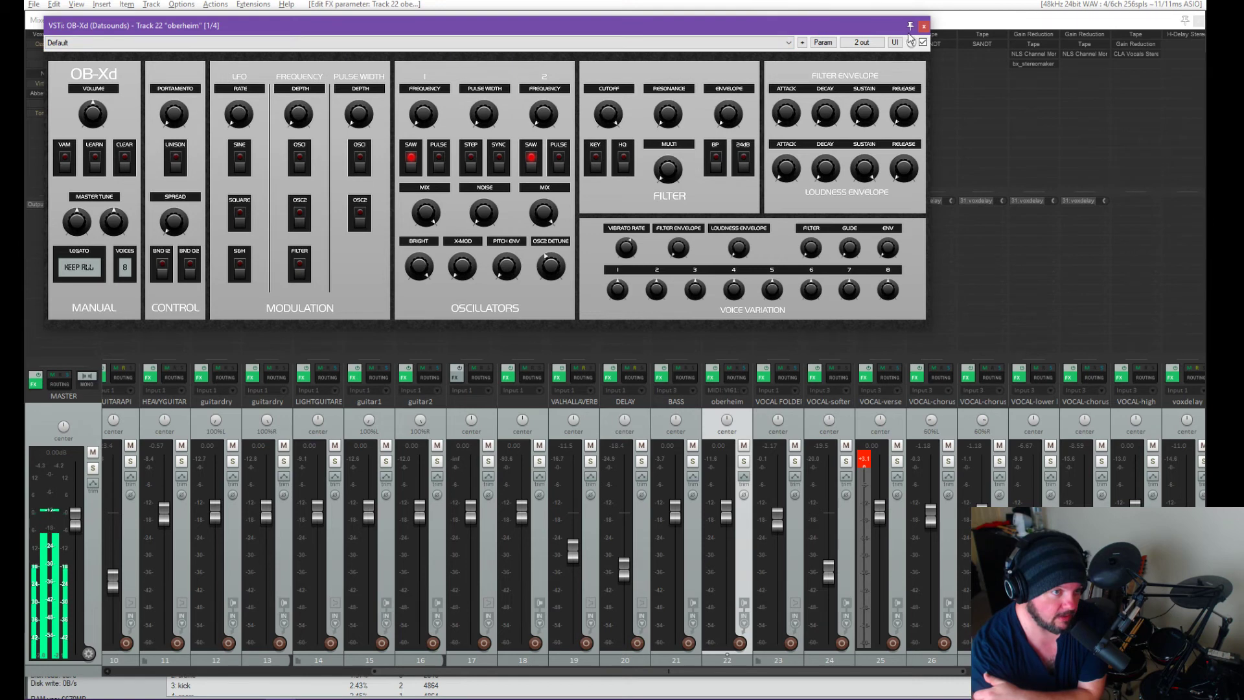
{"action": "left_click", "coordinate": [924, 25]}
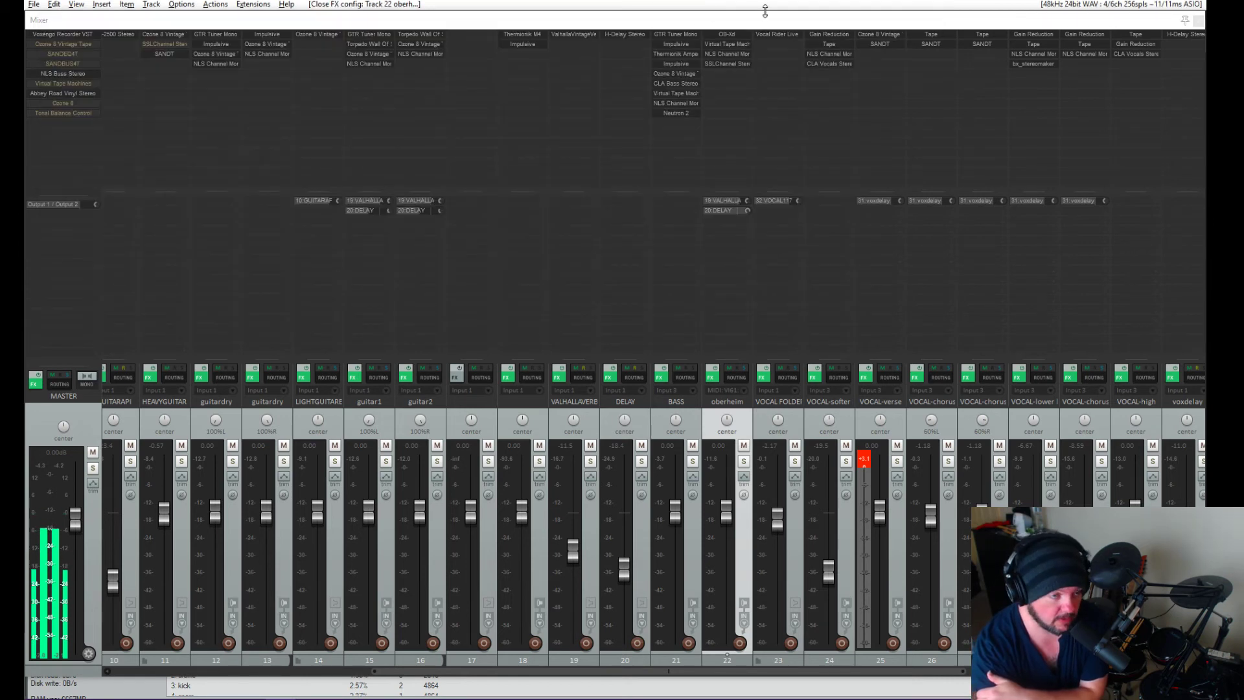
{"action": "left_click", "coordinate": [729, 44]}
{"action": "left_click", "coordinate": [684, 27]}
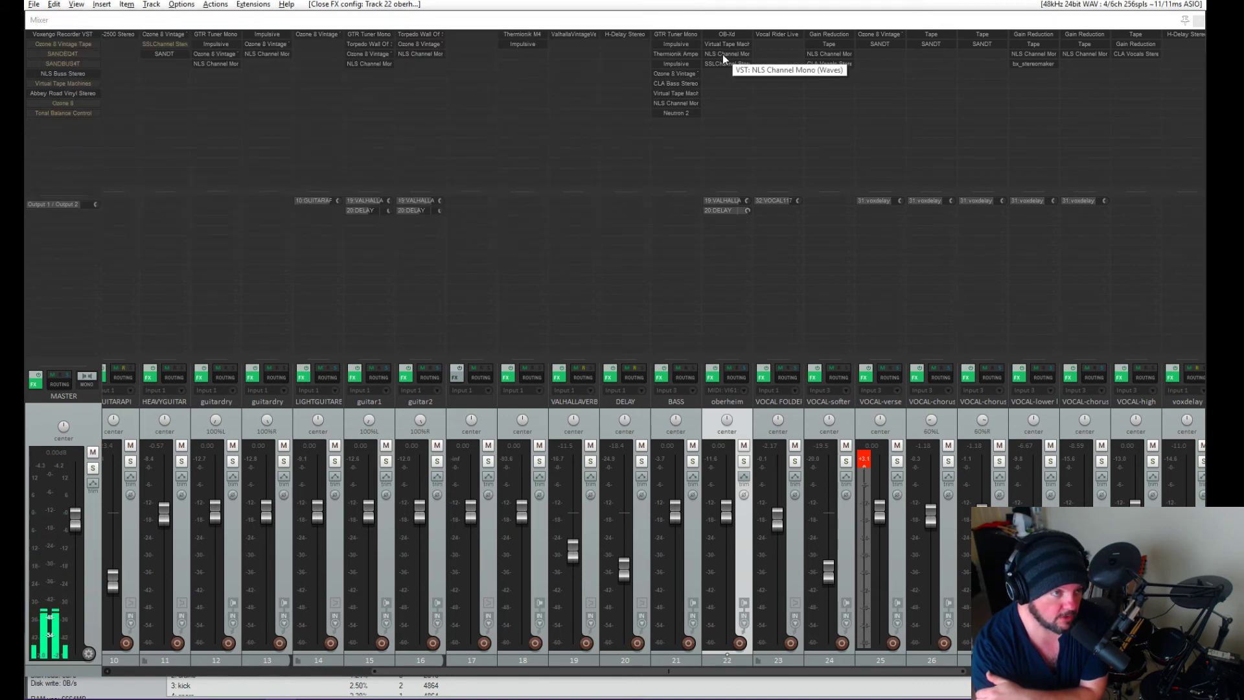
Step: Examine the NLS Channel and SSLChannel Stereo plugins on the oberheim track, closing each one
{"action": "left_click", "coordinate": [722, 54]}
{"action": "left_click", "coordinate": [286, 26]}
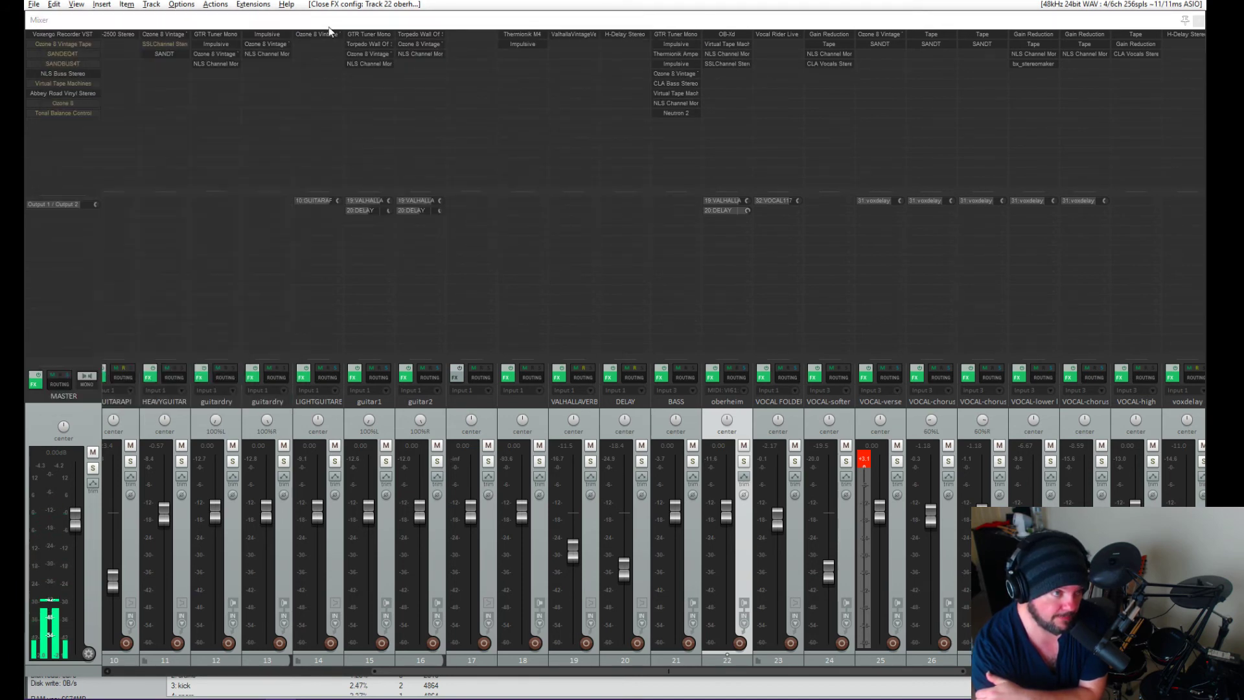
{"action": "left_click", "coordinate": [733, 64]}
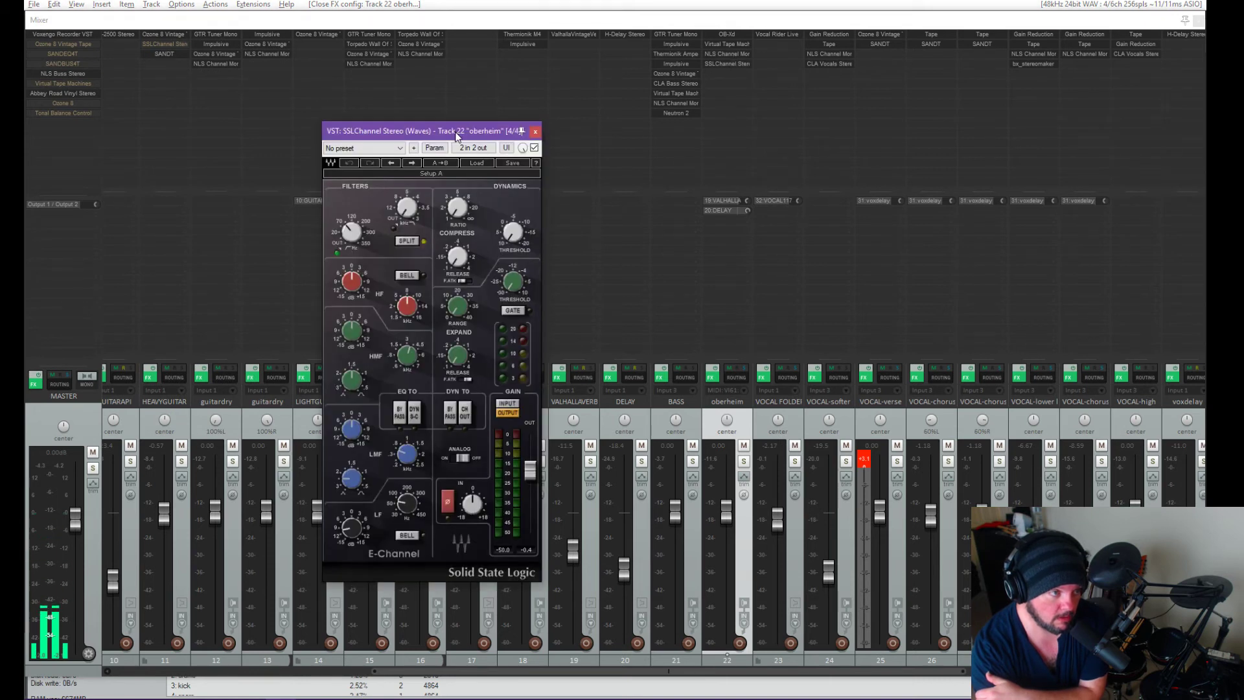
{"action": "left_click_drag", "start_coordinate": [457, 140], "coordinate": [417, 111]}
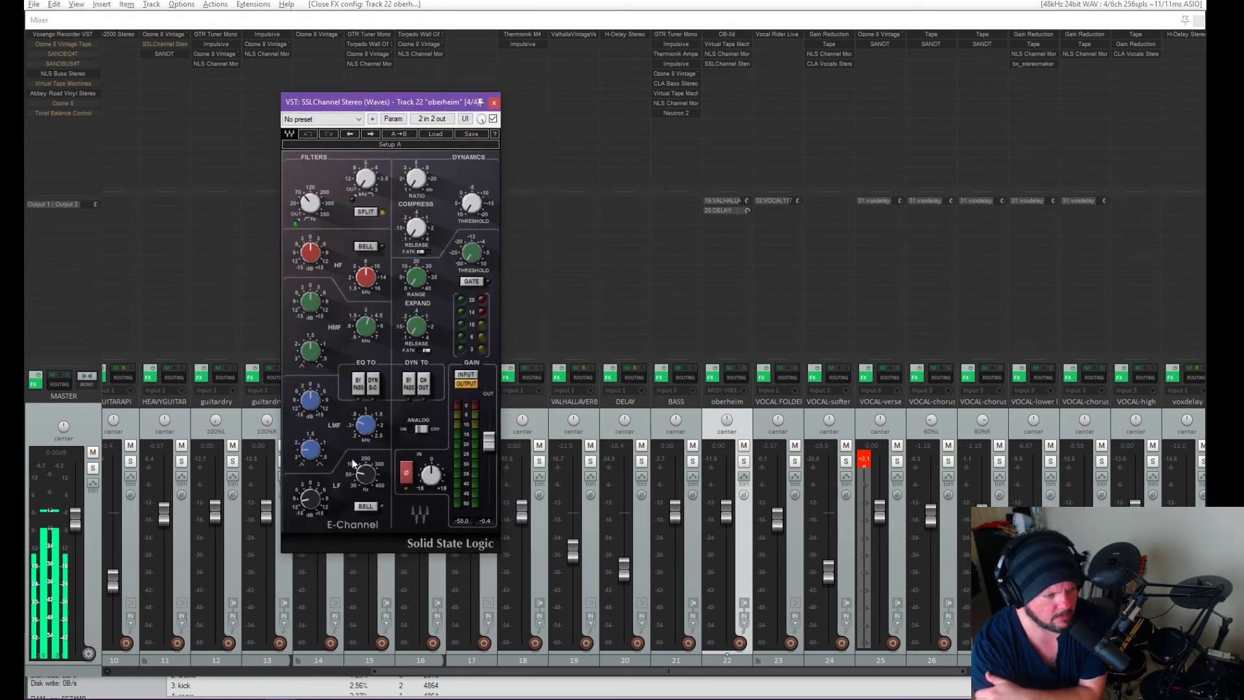
{"action": "left_click_drag", "start_coordinate": [442, 108], "coordinate": [462, 112]}
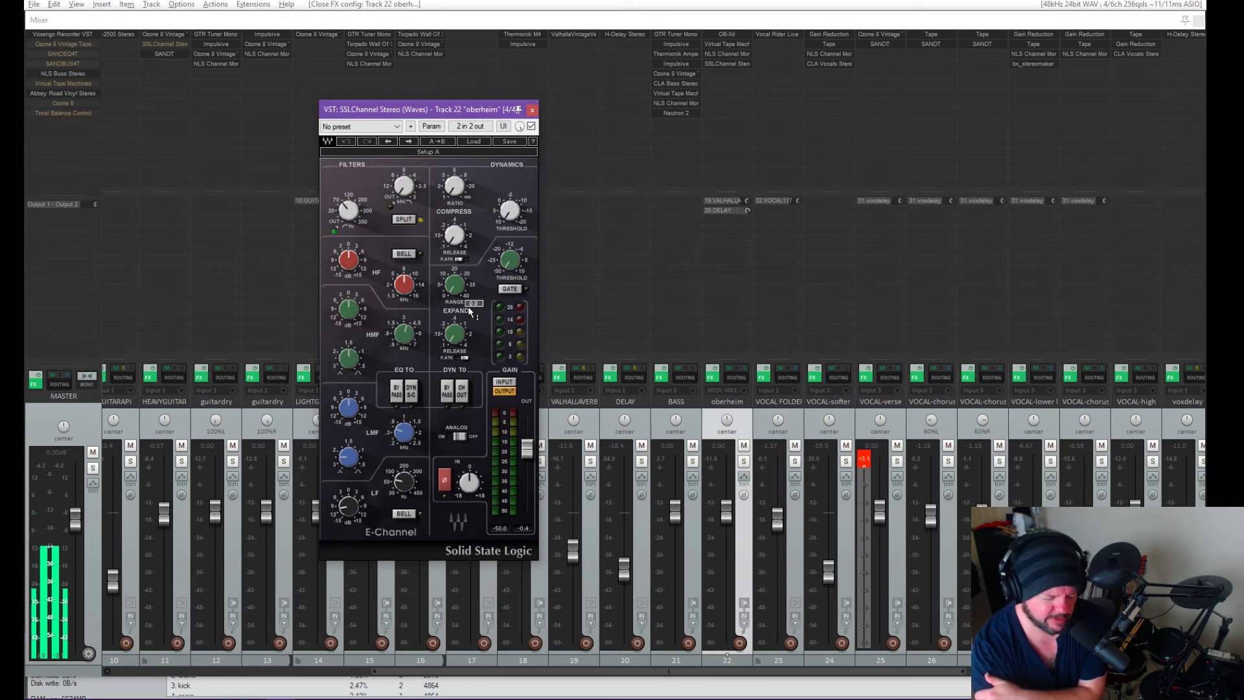
{"action": "left_click_drag", "start_coordinate": [519, 109], "coordinate": [526, 114]}
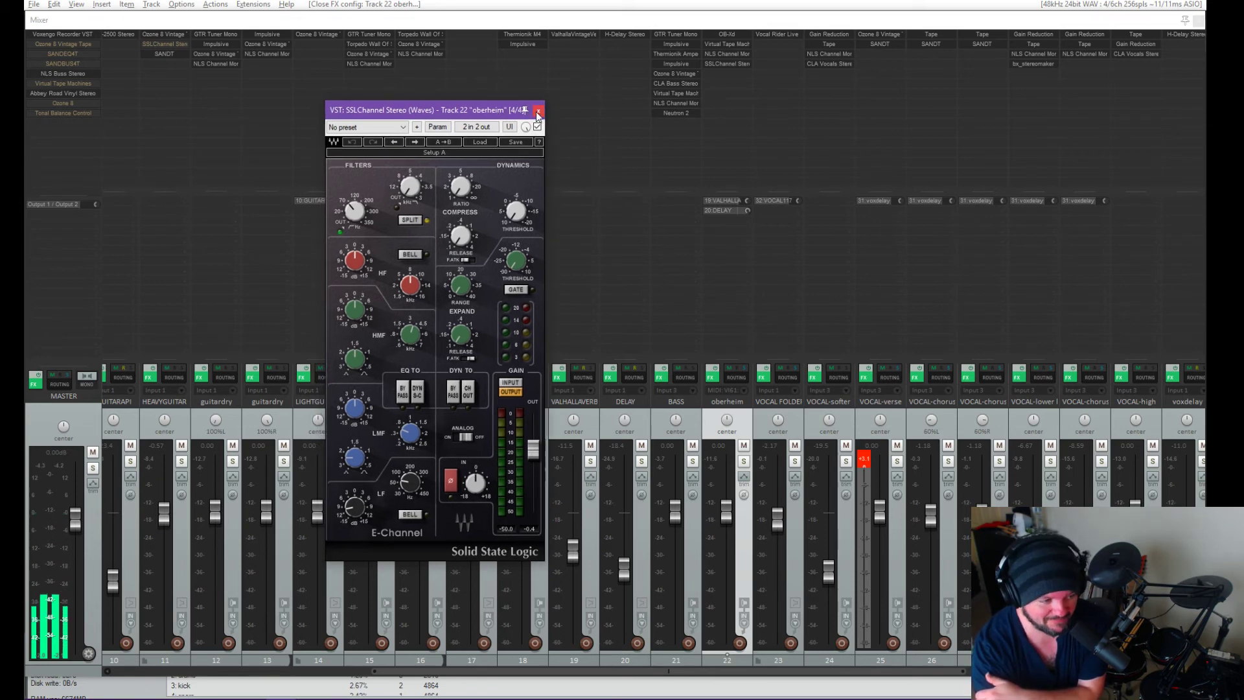
{"action": "left_click", "coordinate": [537, 112]}
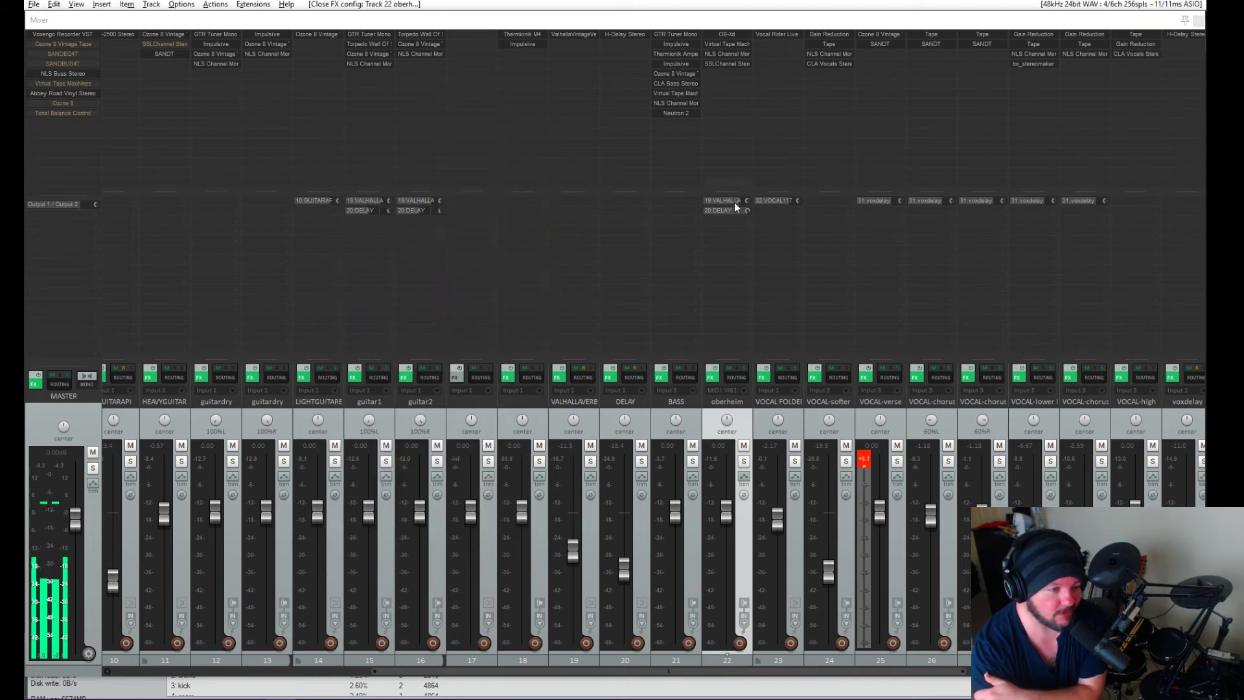
Step: Audition the oberheim track soloed from about bar 28, closing the kick's SANDT window and clearing the solo
{"action": "left_click", "coordinate": [744, 462]}
{"action": "left_click", "coordinate": [744, 461]}
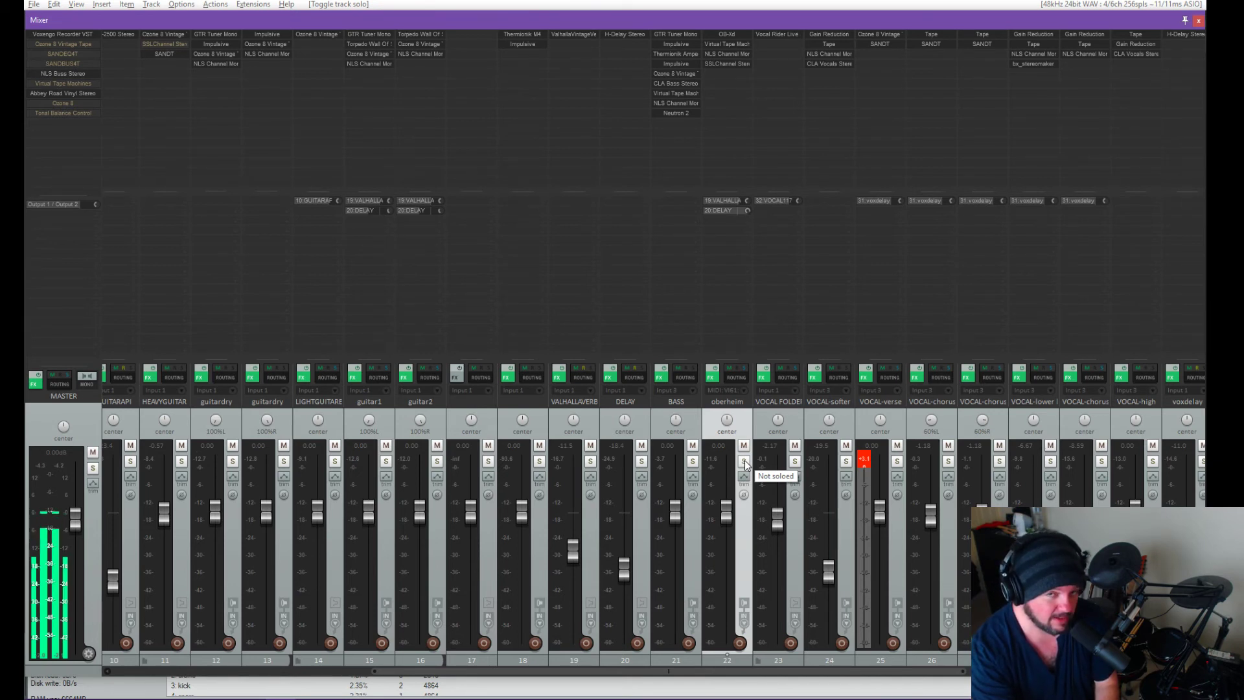
{"action": "left_click", "coordinate": [744, 461]}
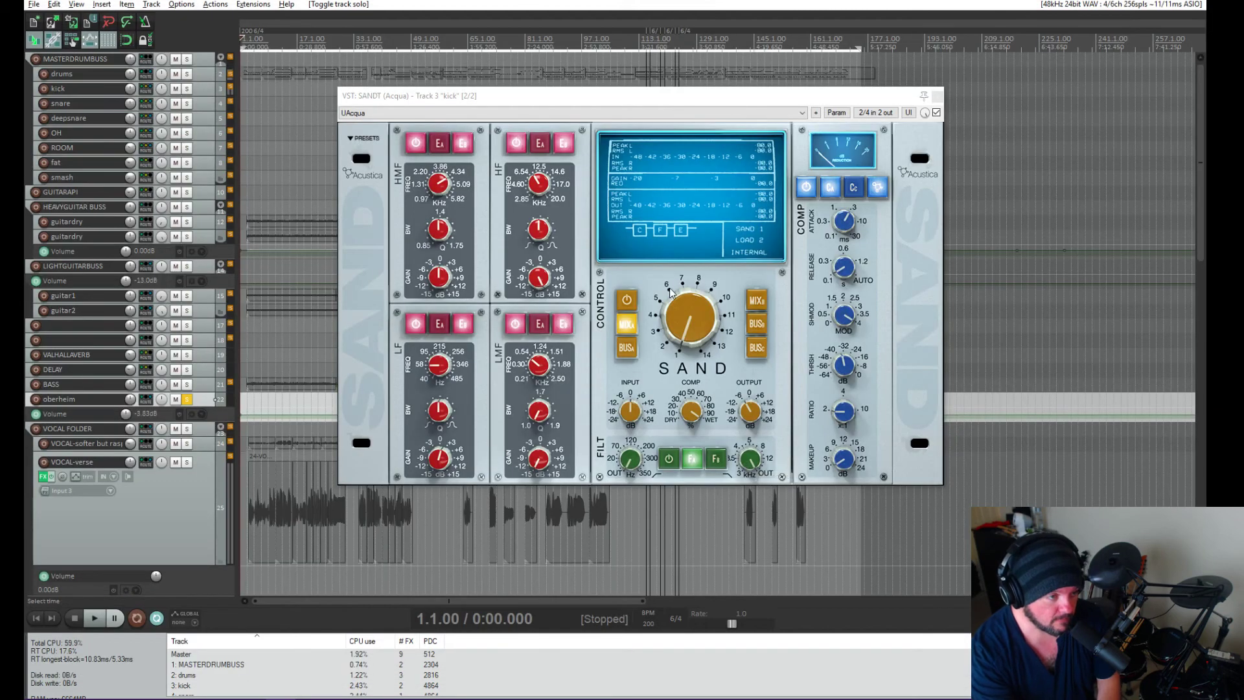
{"action": "left_click", "coordinate": [936, 98]}
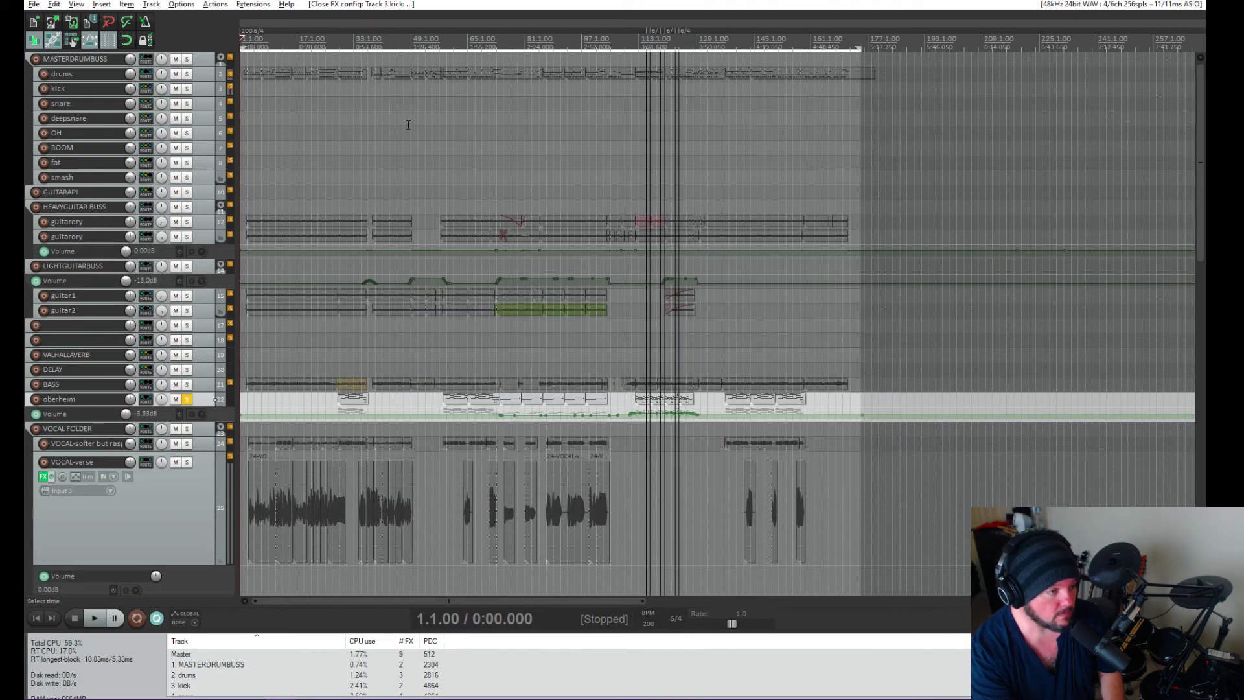
{"action": "left_click", "coordinate": [327, 41]}
{"action": "key", "text": "space"}
{"action": "left_click", "coordinate": [340, 43]}
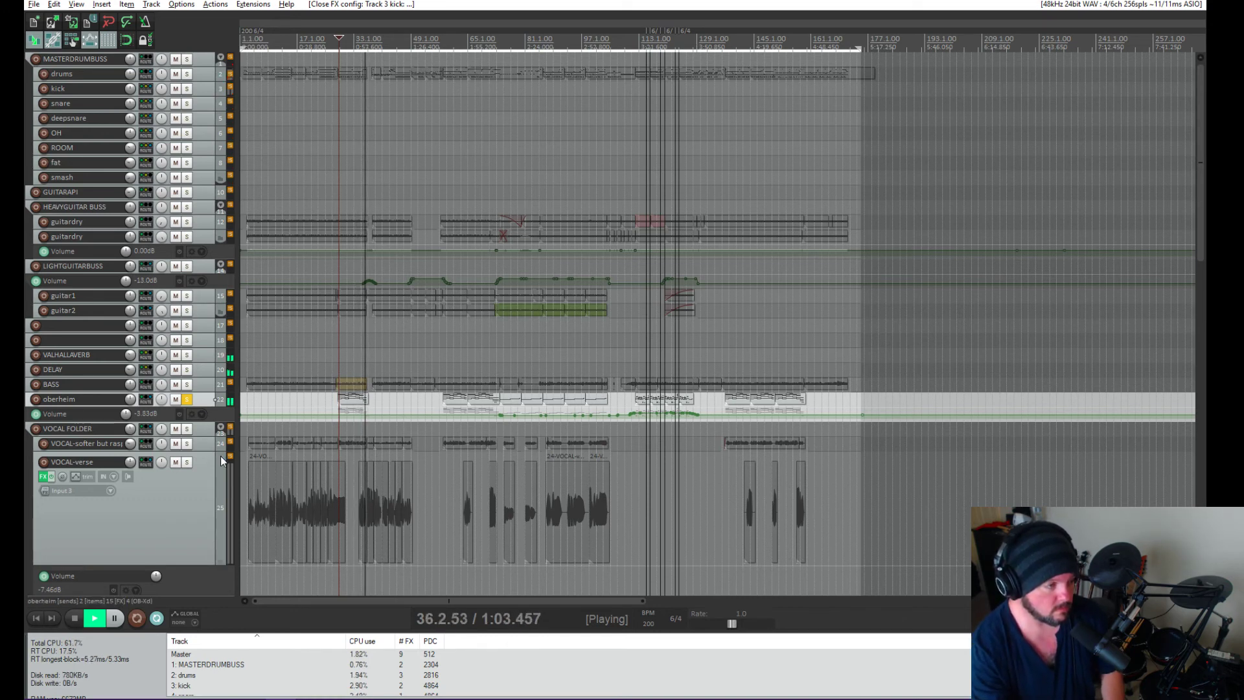
{"action": "key", "text": "space"}
{"action": "left_click", "coordinate": [189, 401]}
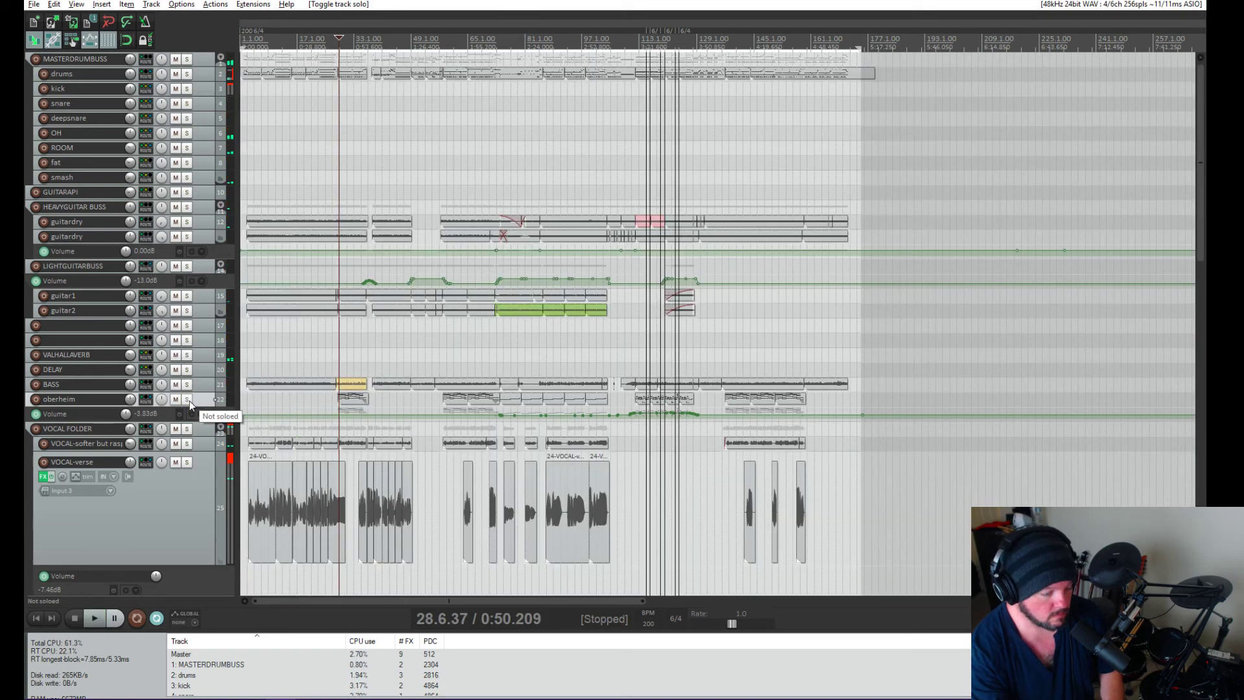
Step: Show the mixer and reset the clip indicators on the VOCAL FOLDER and VOCAL-verse channels
{"action": "key", "text": "ctrl+m"}
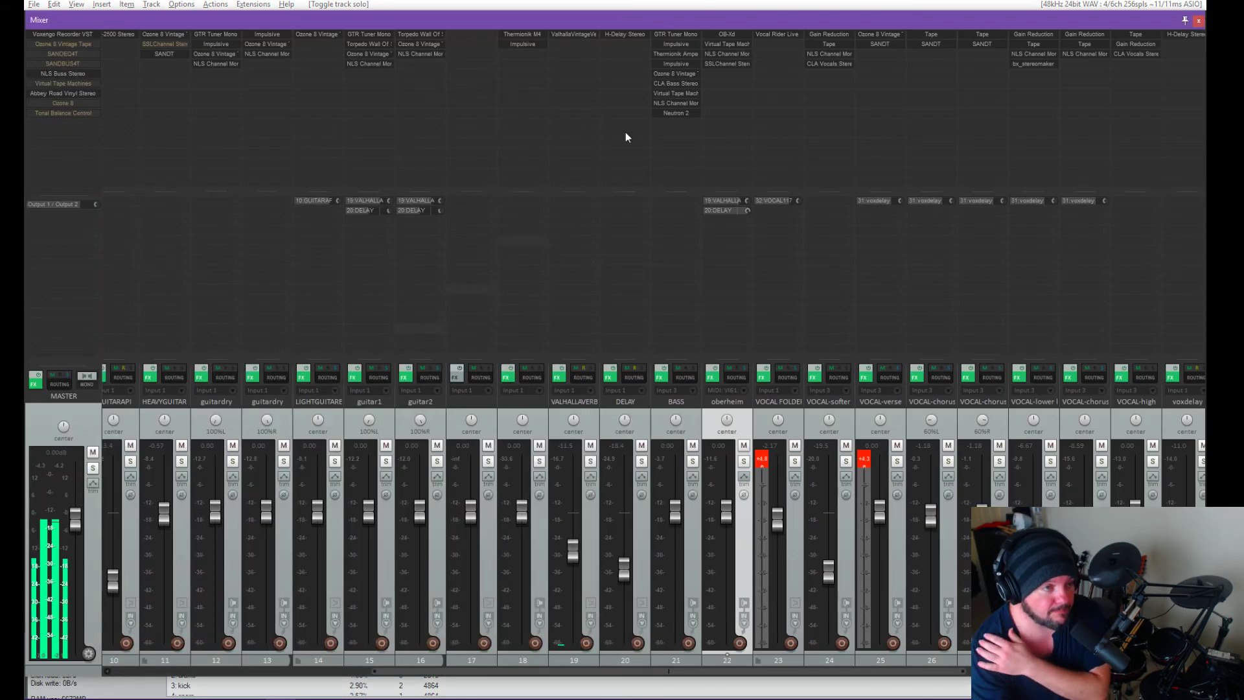
{"action": "left_click", "coordinate": [762, 459]}
{"action": "left_click", "coordinate": [864, 459]}
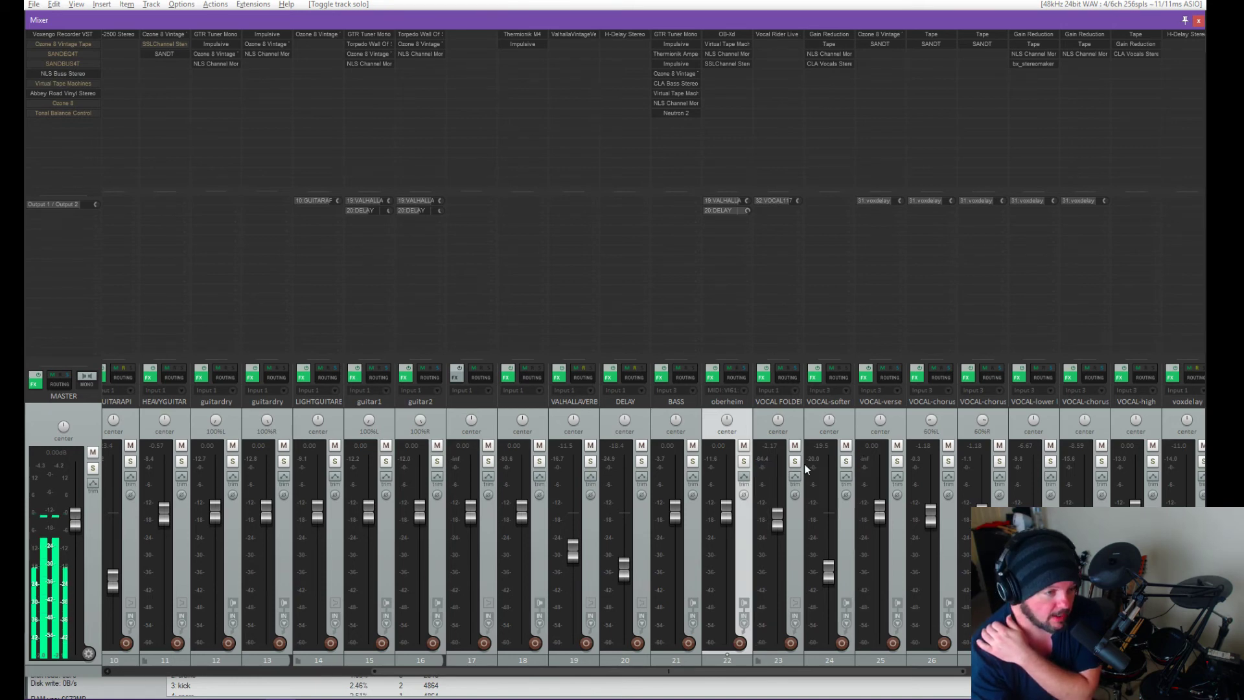
Step: Look over the vocal channels in the mixer, selecting VOCAL FOLDER and alternating between VOCAL-softer and VOCAL-verse
{"action": "left_click_drag", "start_coordinate": [788, 672], "coordinate": [942, 667]}
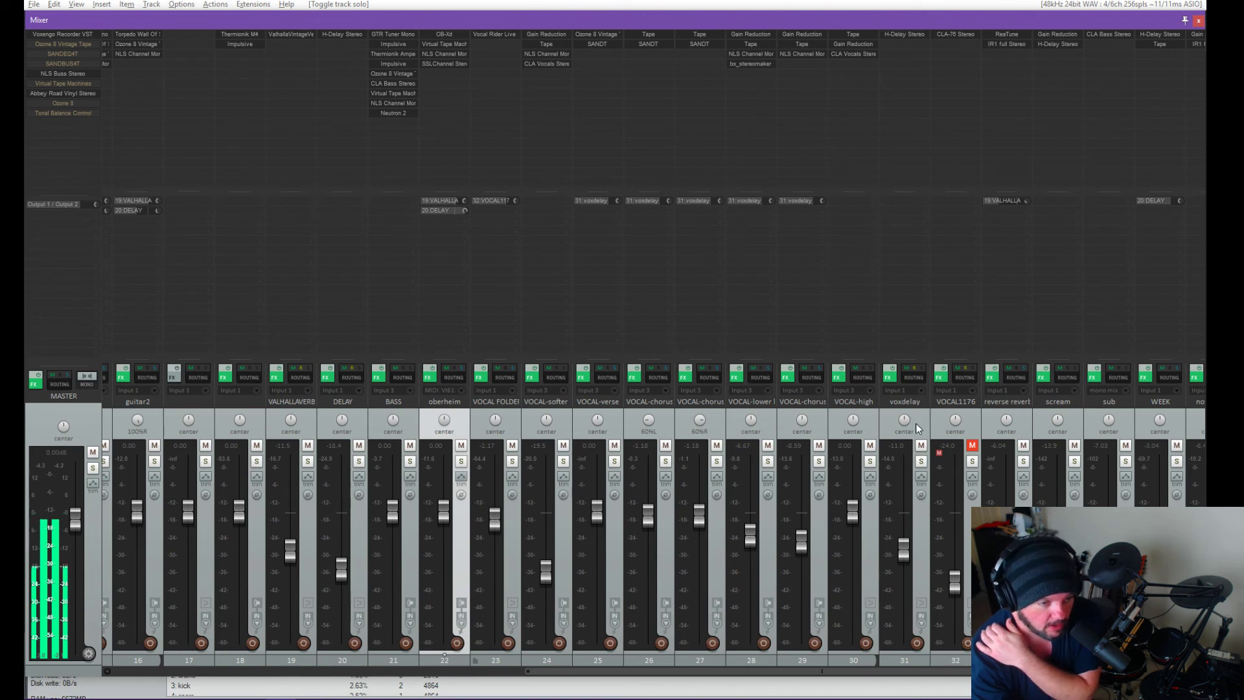
{"action": "left_click", "coordinate": [480, 421]}
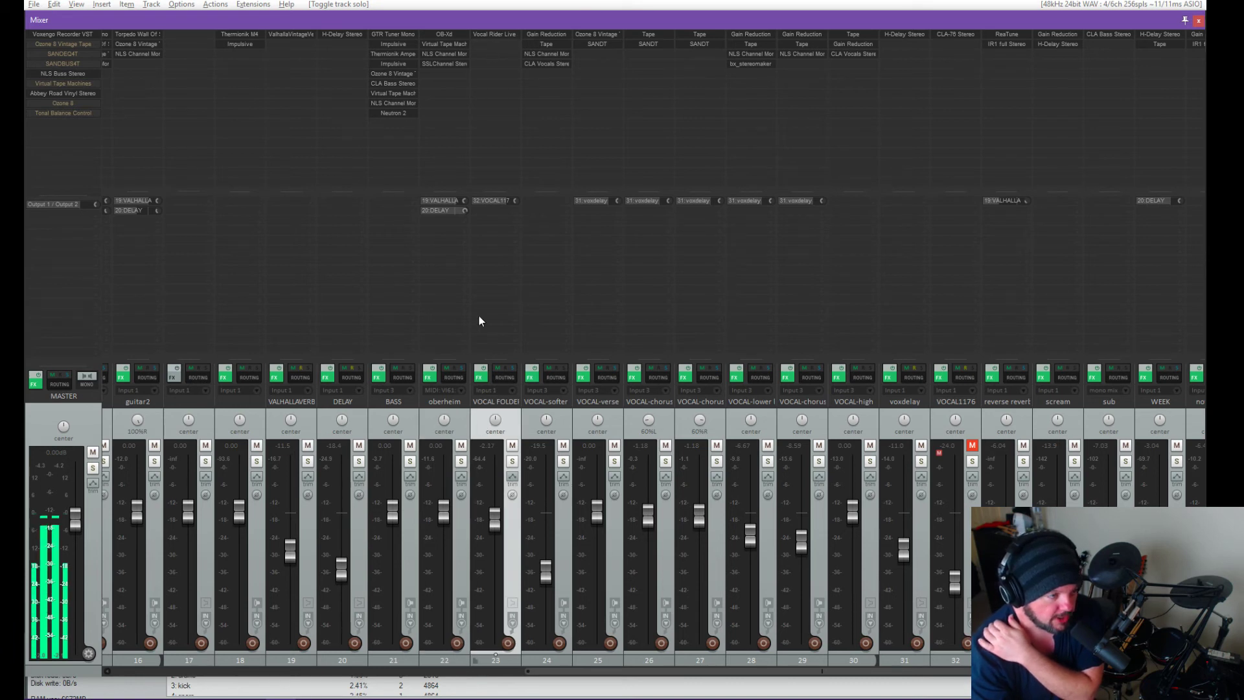
{"action": "left_click", "coordinate": [561, 418]}
{"action": "left_click", "coordinate": [581, 417]}
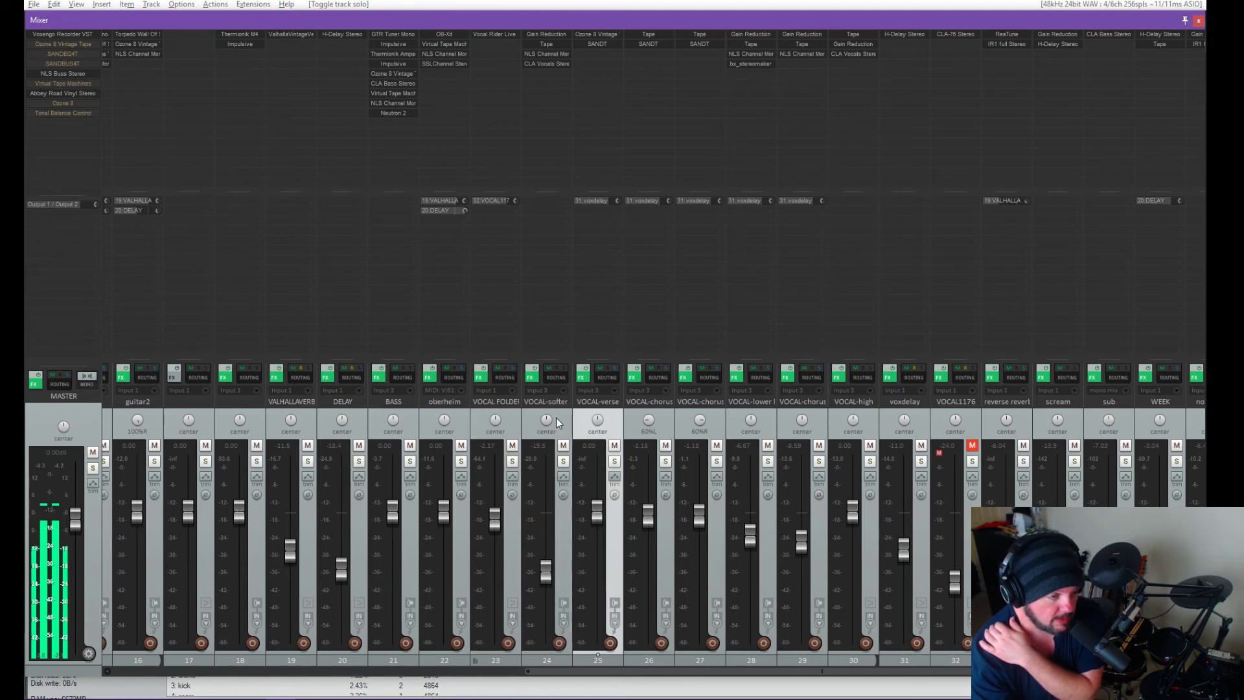
{"action": "left_click", "coordinate": [555, 418]}
{"action": "left_click", "coordinate": [578, 420]}
{"action": "left_click", "coordinate": [565, 417]}
{"action": "left_click", "coordinate": [578, 417]}
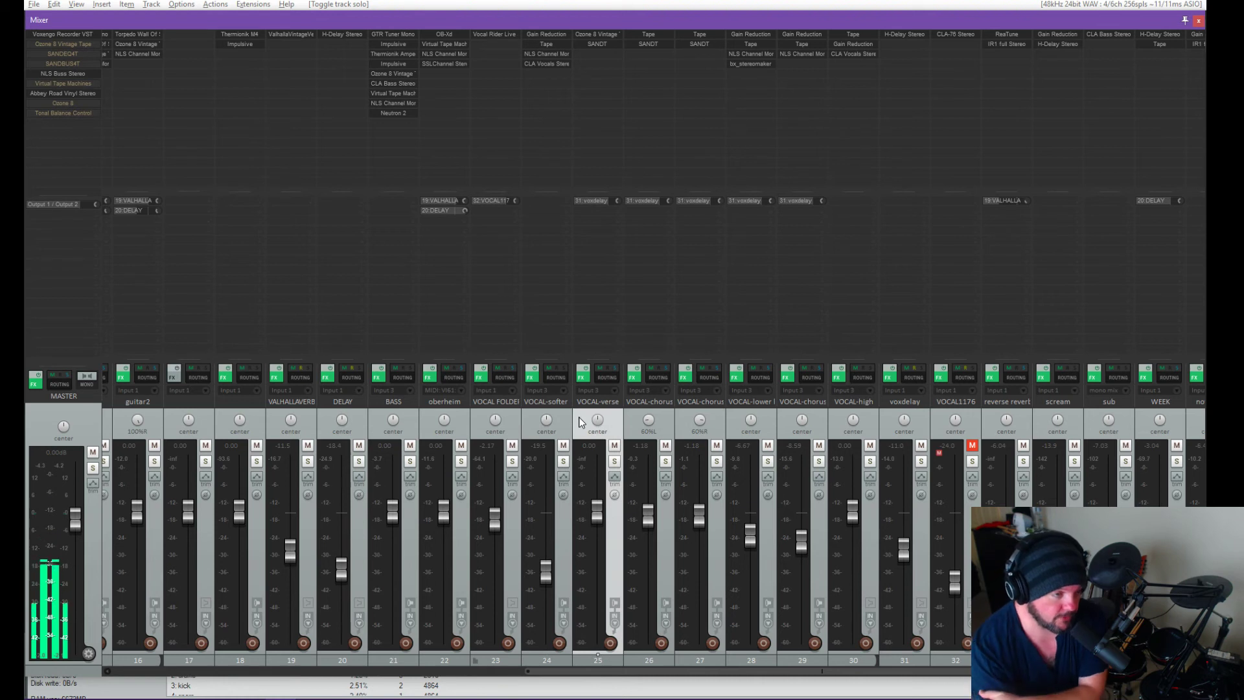
Step: Audition the VOCAL-softer track soloed in the arrangement from about bar 3, clearing the solo
{"action": "left_click", "coordinate": [562, 421]}
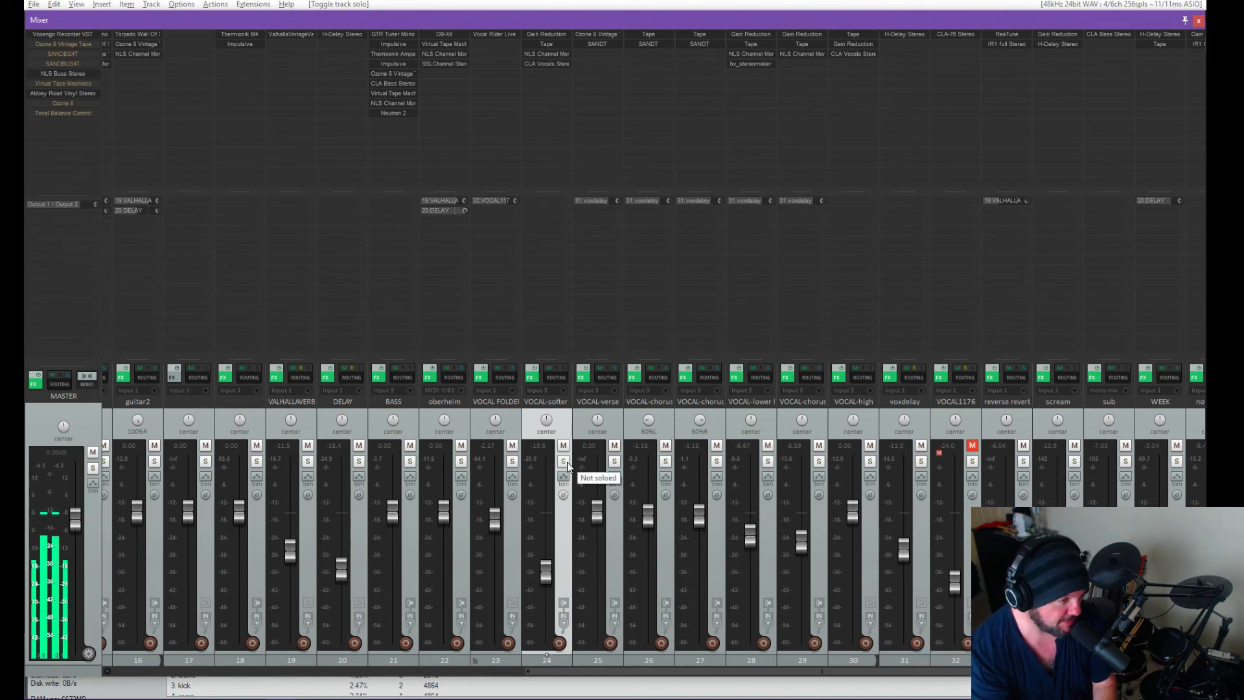
{"action": "left_click", "coordinate": [564, 461]}
{"action": "key", "text": "ctrl+m"}
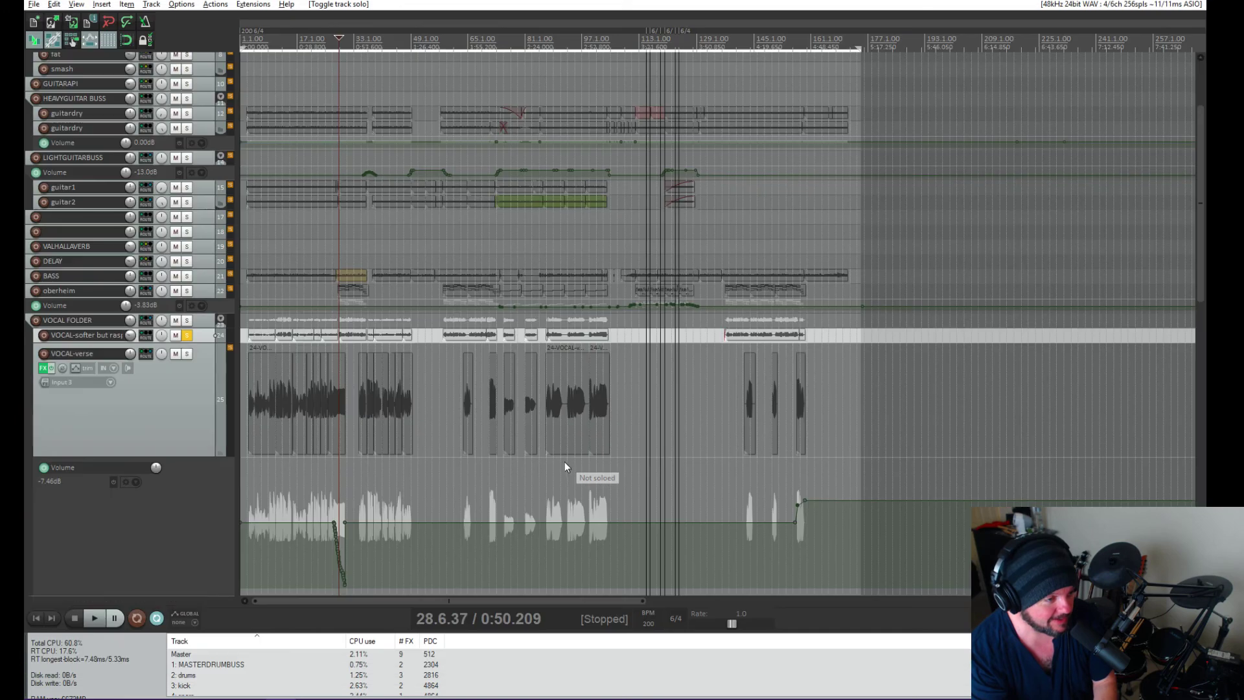
{"action": "left_click", "coordinate": [250, 45]}
{"action": "key", "text": "space"}
{"action": "scroll", "coordinate": [322, 221], "scroll_direction": "up", "scroll_amount": 4}
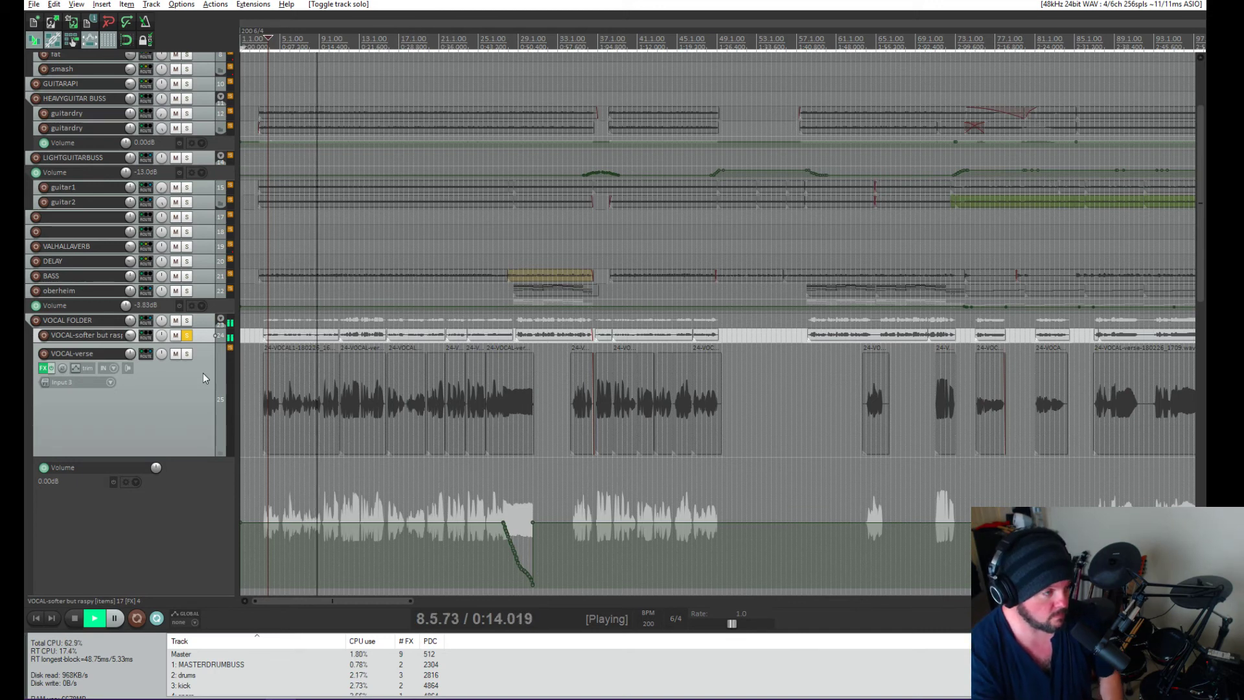
{"action": "key", "text": "space"}
{"action": "left_click", "coordinate": [187, 335]}
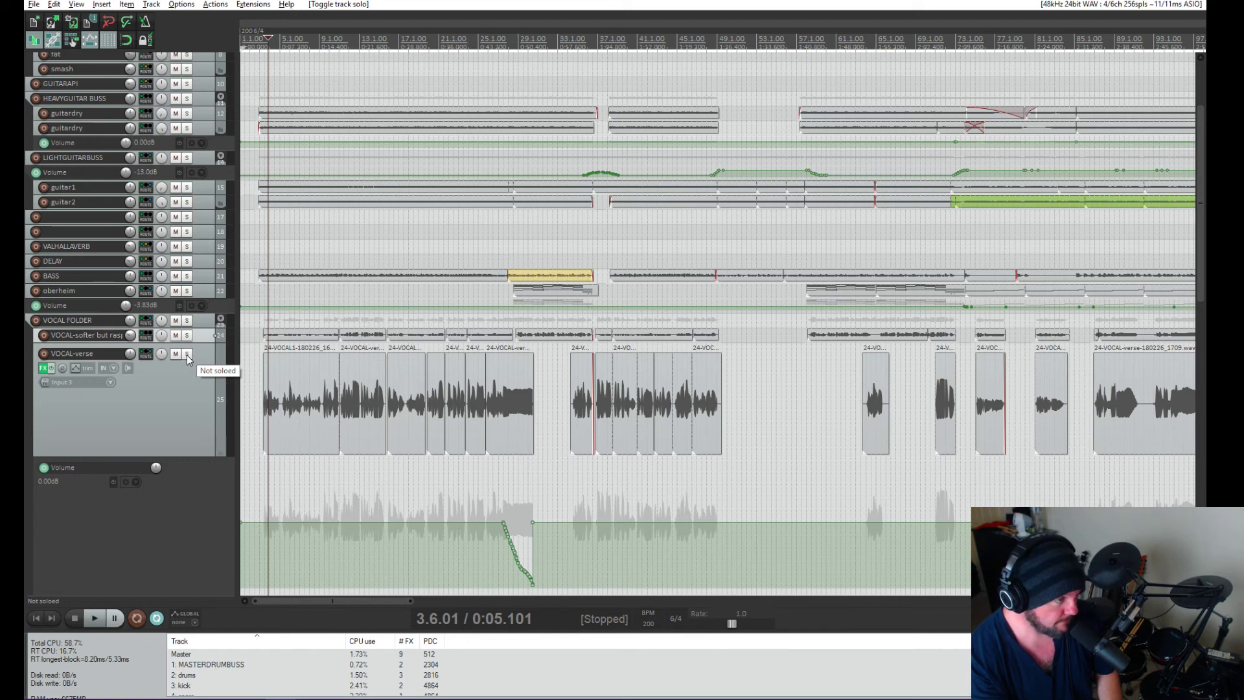
Step: Audition the VOCAL-verse track soloed from the same starting point, clearing the solo
{"action": "left_click", "coordinate": [187, 354]}
{"action": "key", "text": "space"}
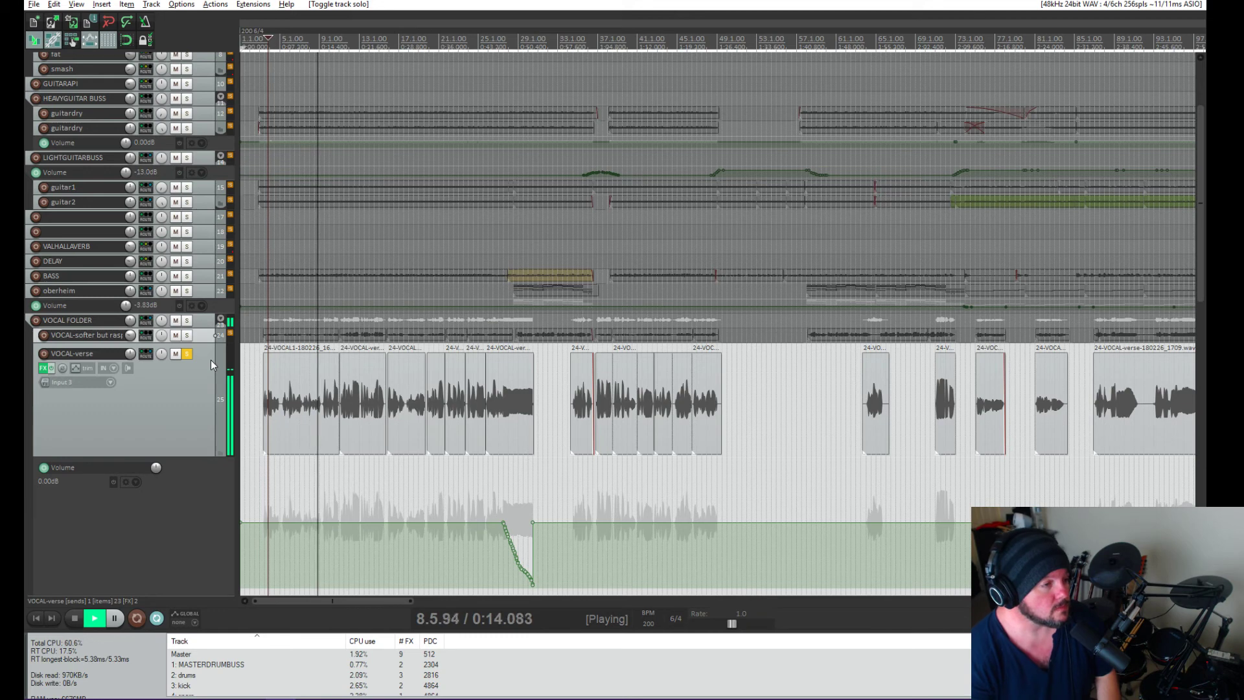
{"action": "key", "text": "space"}
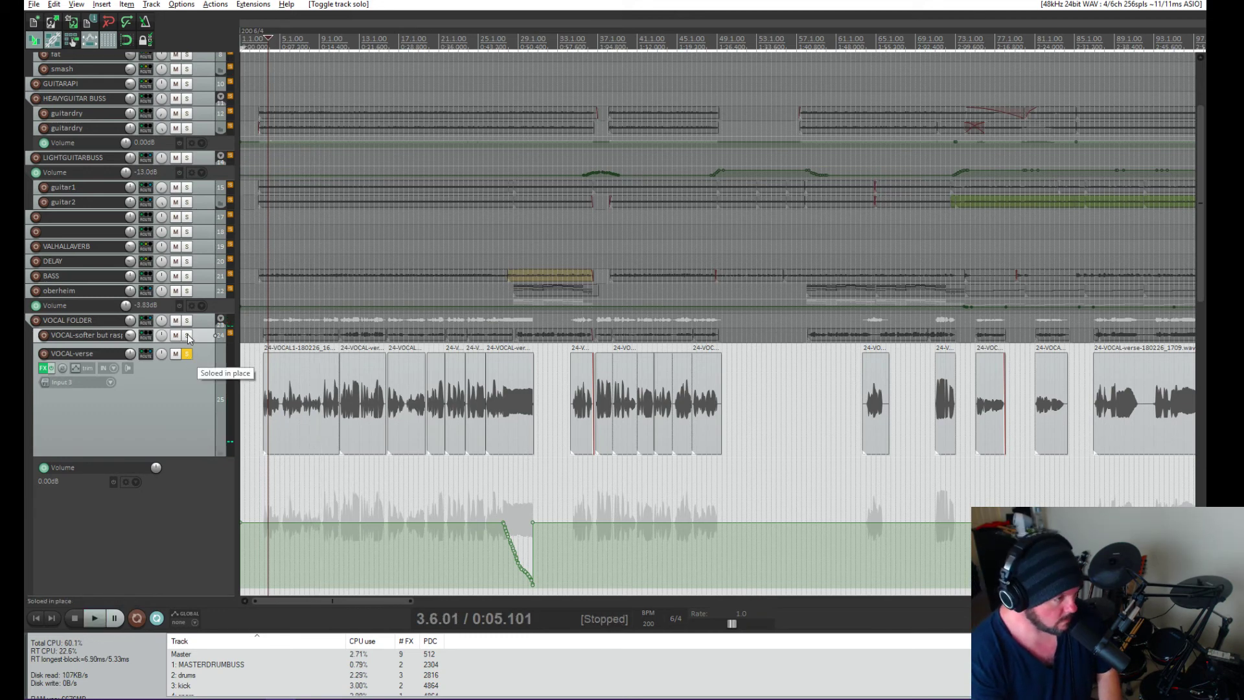
{"action": "left_click", "coordinate": [188, 335]}
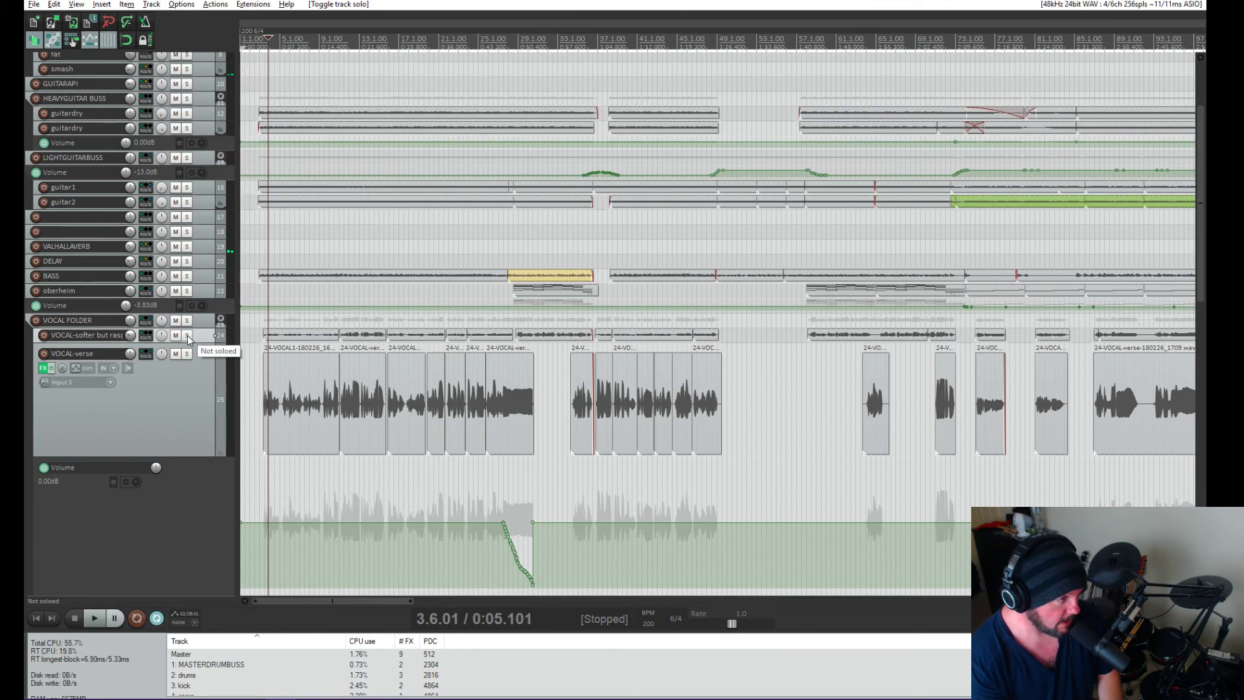
Step: Audition VOCAL-softer and VOCAL-verse soloed together, clearing both solos
{"action": "left_click", "coordinate": [188, 335]}
{"action": "left_click", "coordinate": [191, 355]}
{"action": "key", "text": "space"}
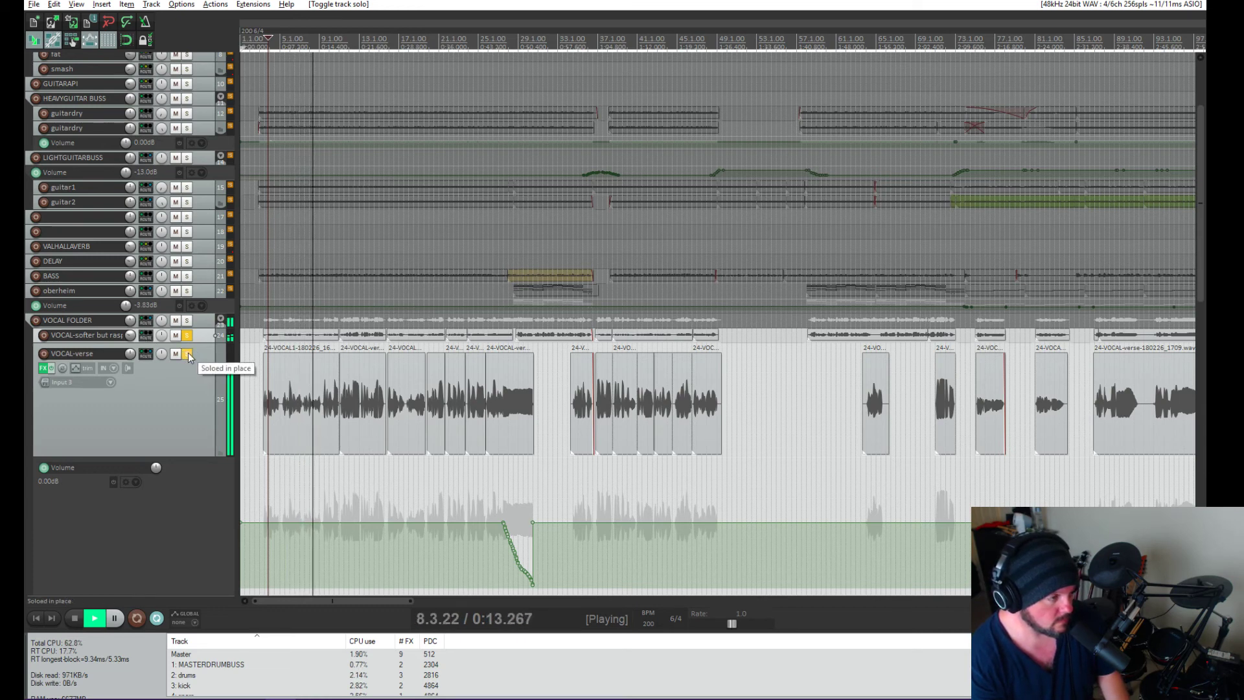
{"action": "key", "text": "space"}
{"action": "left_click", "coordinate": [187, 353]}
{"action": "left_click", "coordinate": [187, 336]}
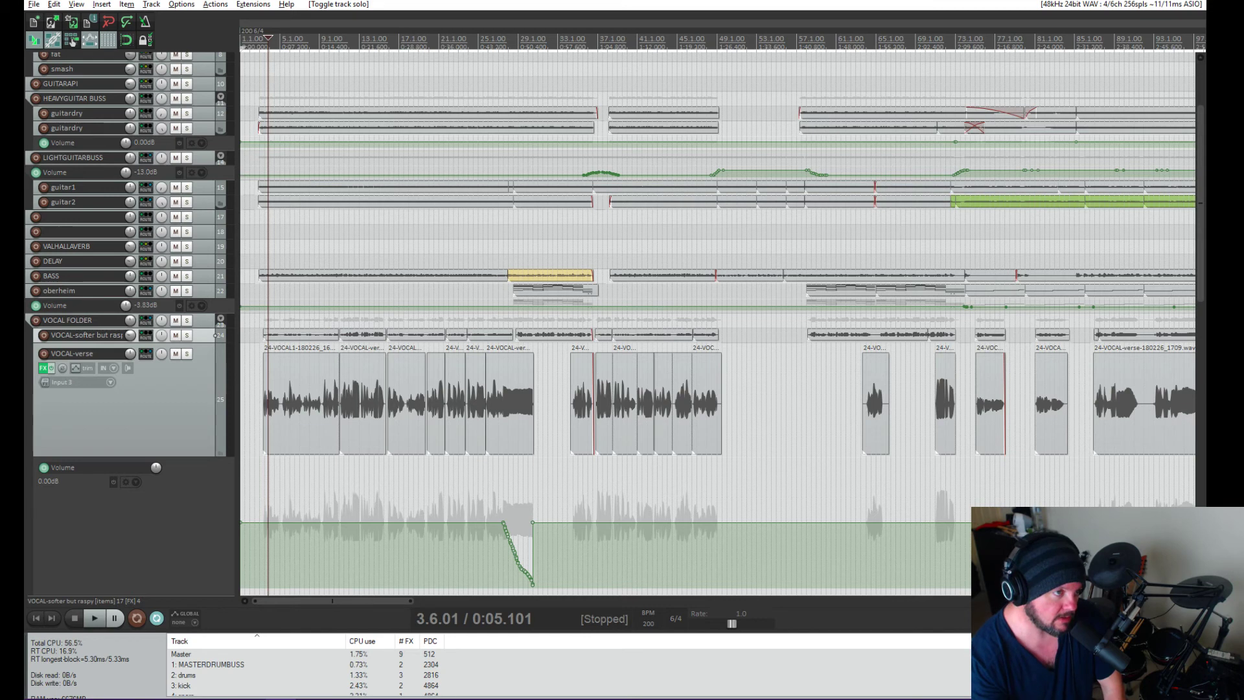
Step: Audition the two VOCAL-chorusL tracks soloed together from about bar 29, clearing both solos
{"action": "scroll", "coordinate": [155, 417], "scroll_direction": "down", "scroll_amount": 3}
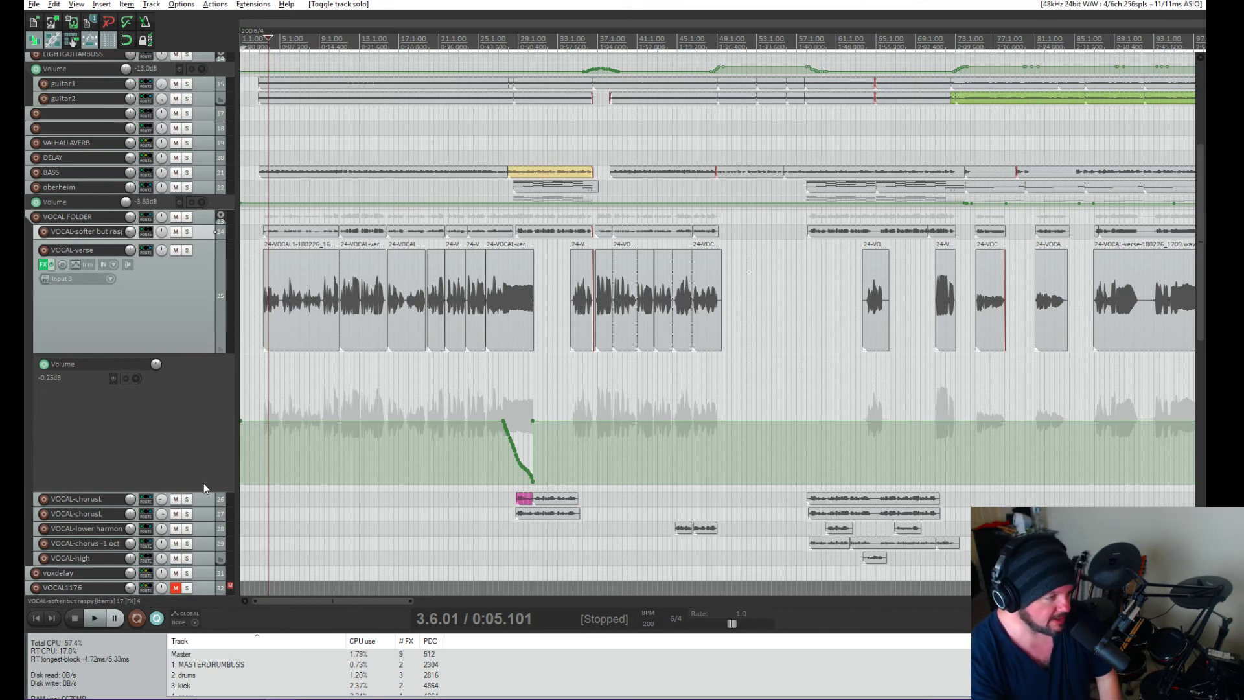
{"action": "left_click", "coordinate": [187, 499]}
{"action": "left_click", "coordinate": [187, 514]}
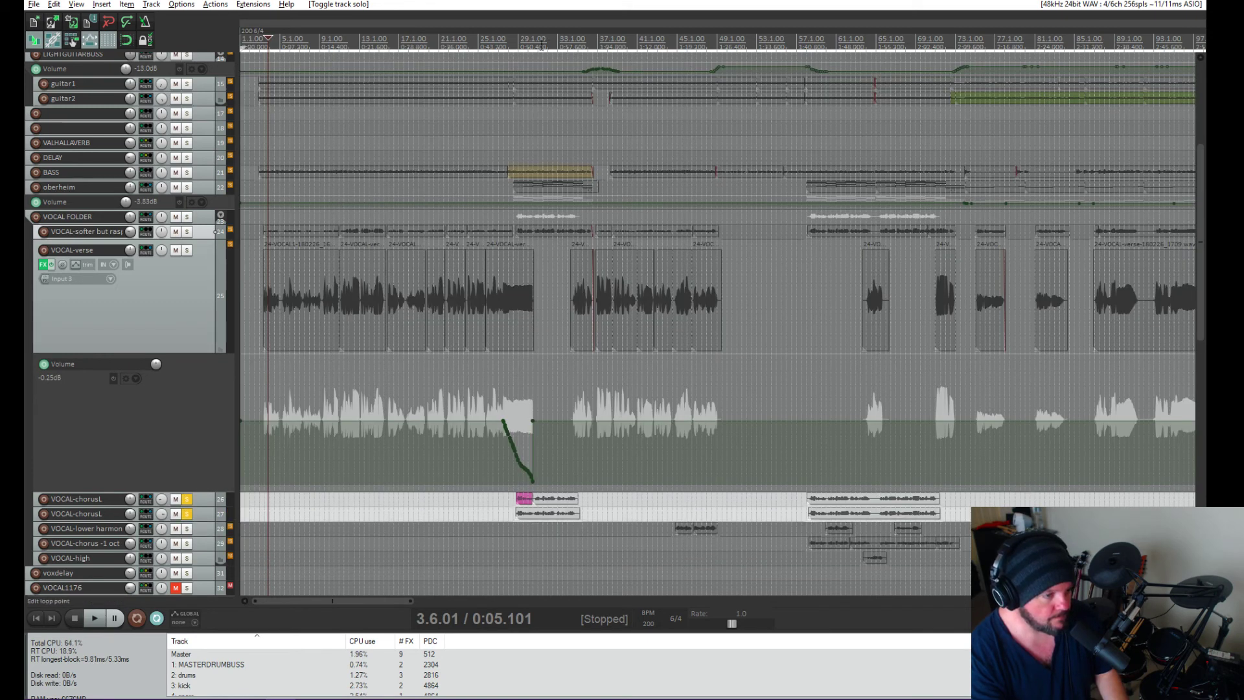
{"action": "left_click", "coordinate": [541, 45]}
{"action": "left_click", "coordinate": [529, 44]}
{"action": "left_click", "coordinate": [522, 44]}
{"action": "left_click", "coordinate": [519, 44]}
{"action": "key", "text": "space"}
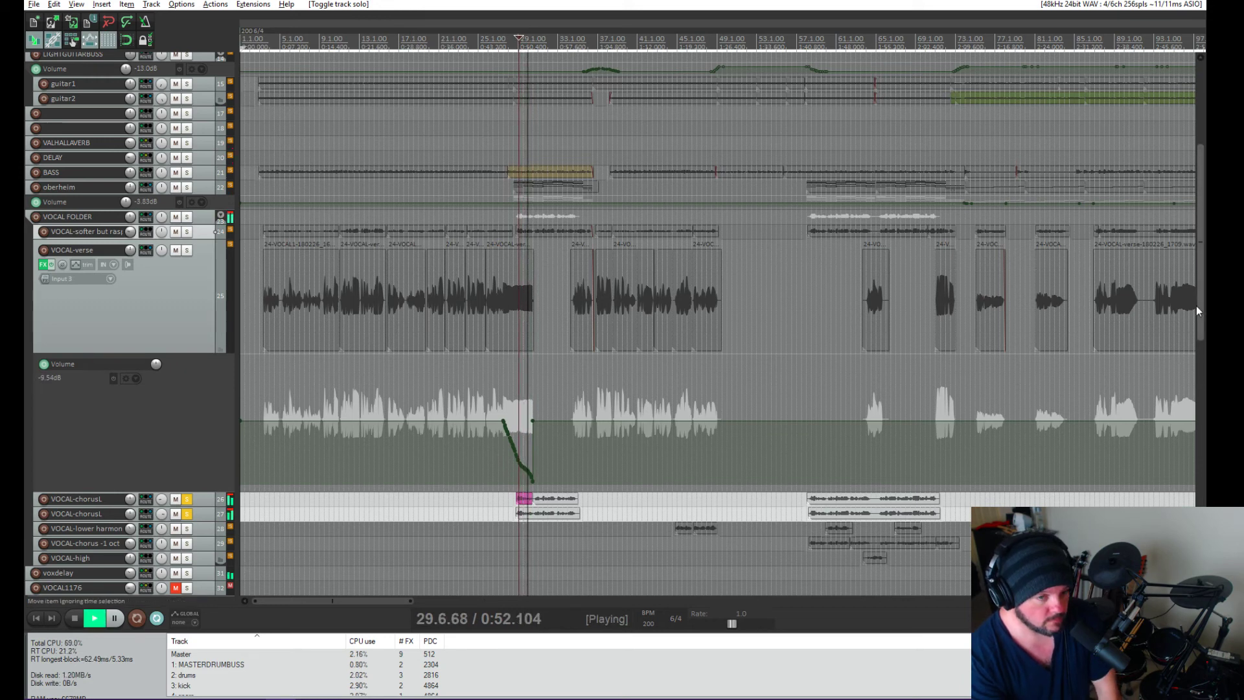
{"action": "left_click_drag", "start_coordinate": [1199, 306], "coordinate": [1204, 400]}
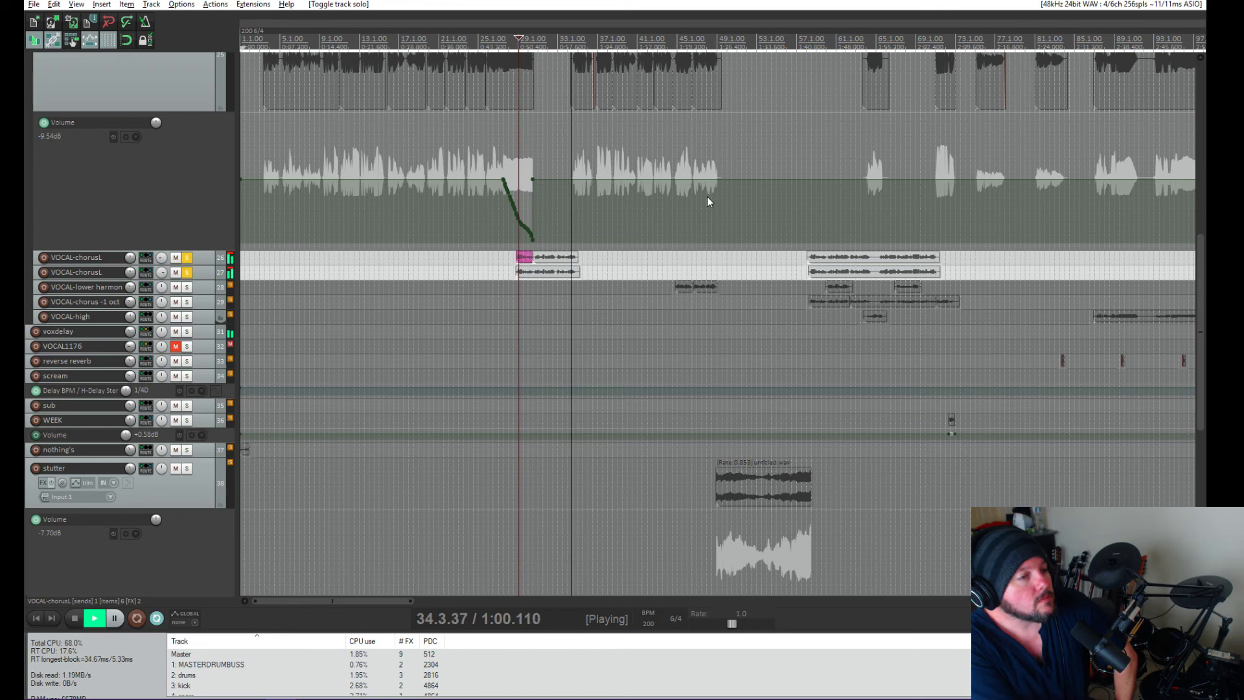
{"action": "key", "text": "space"}
{"action": "left_click", "coordinate": [188, 259]}
{"action": "left_click", "coordinate": [193, 279]}
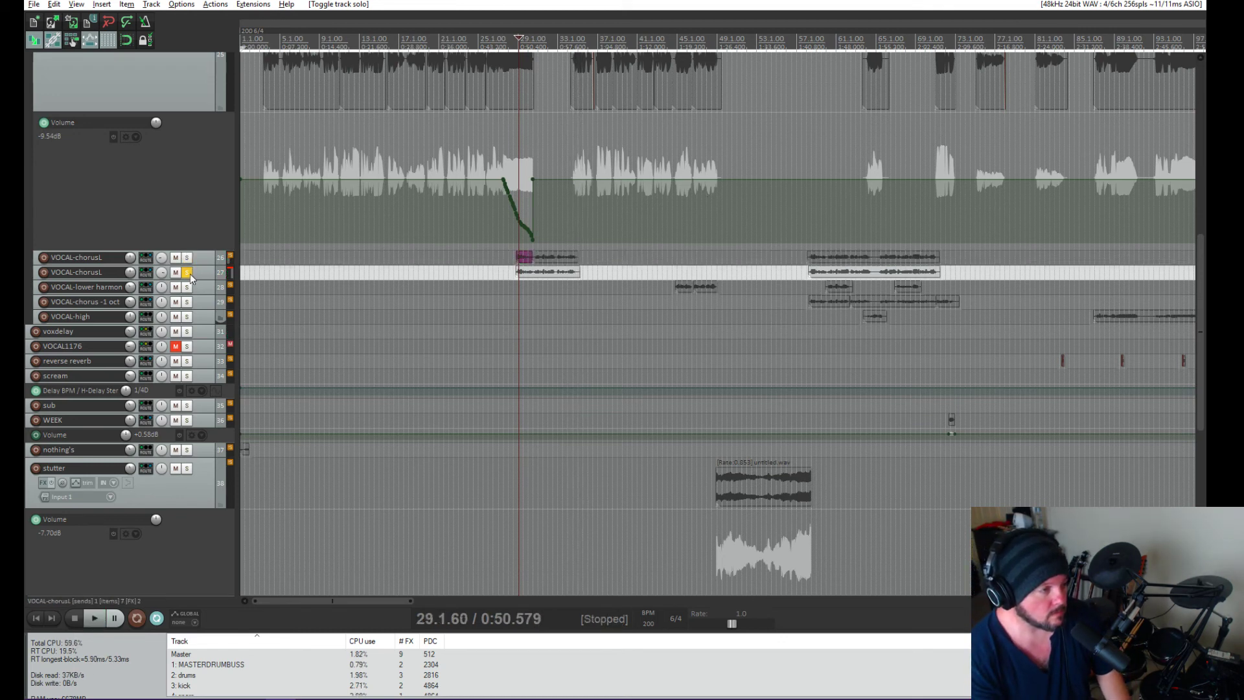
{"action": "left_click", "coordinate": [191, 276]}
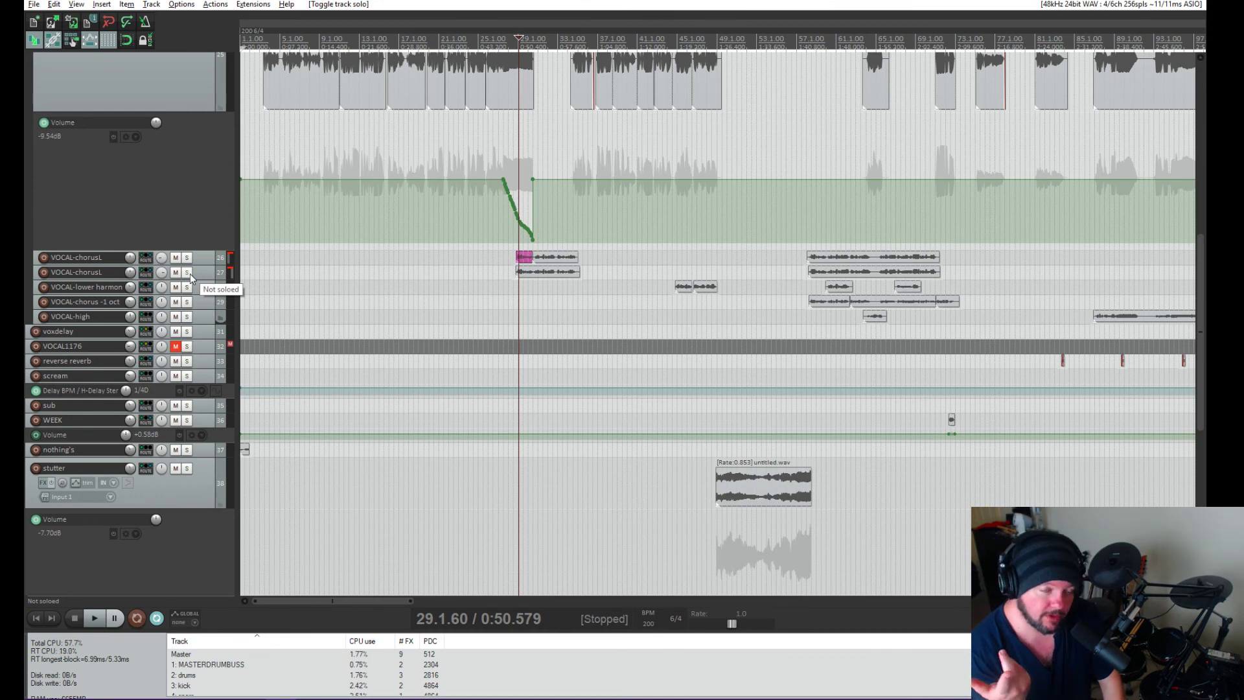
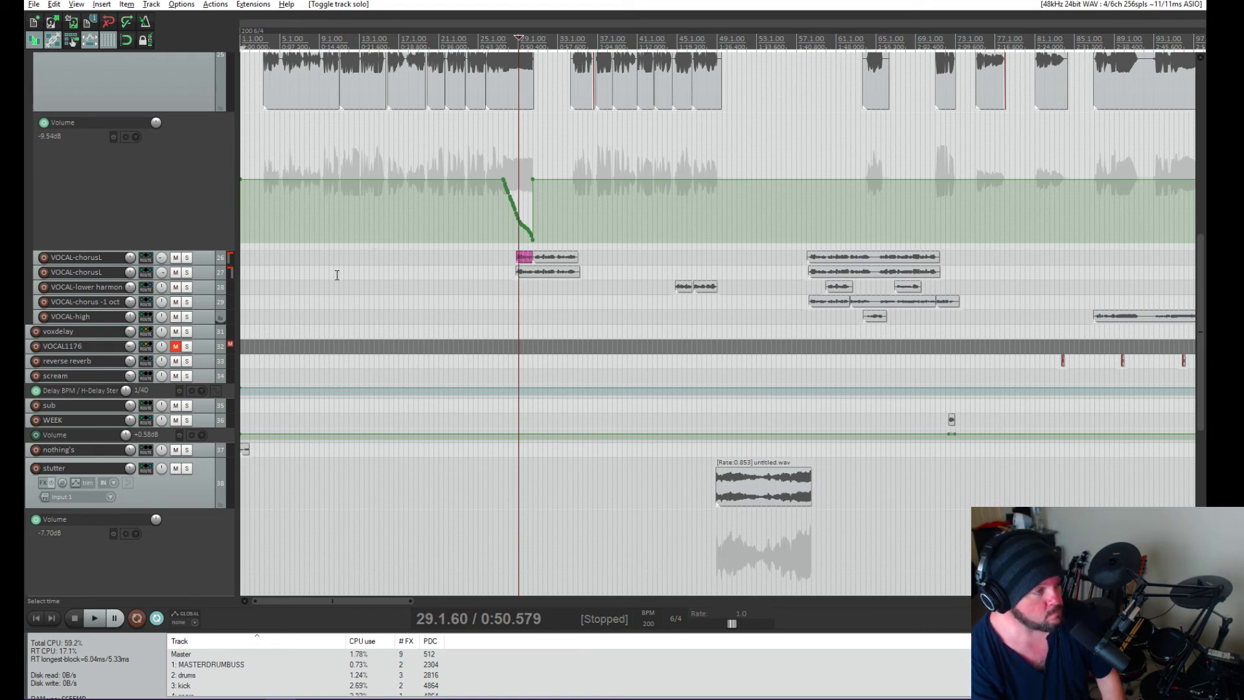
Step: Open the mixer at the vocal channels and inspect the SANDT plugin on the VOCAL-verse track, closing its window
{"action": "left_click", "coordinate": [208, 336]}
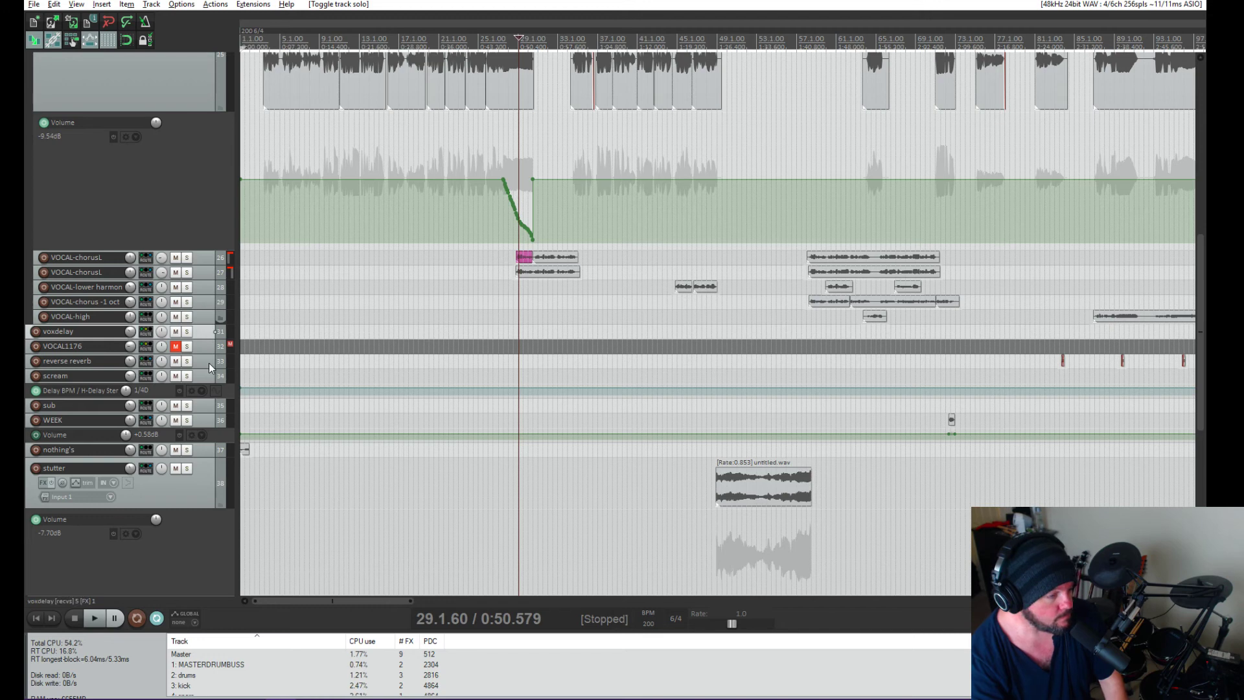
{"action": "key", "text": "ctrl+m"}
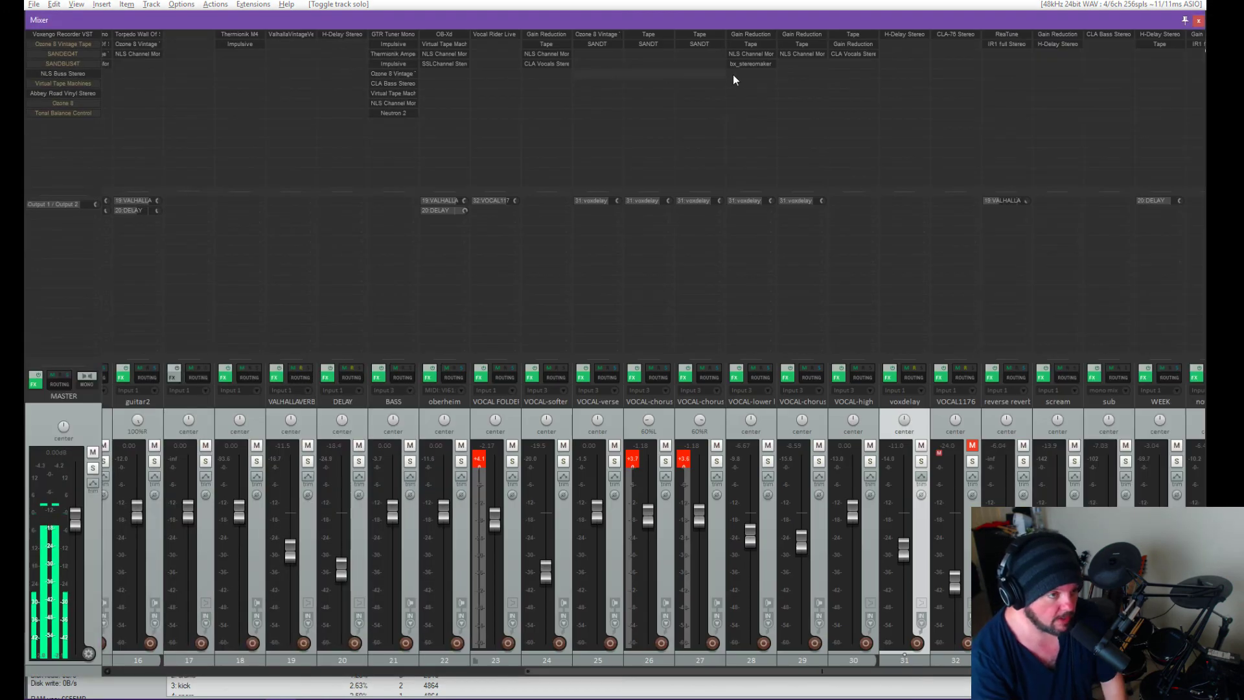
{"action": "left_click_drag", "start_coordinate": [744, 668], "coordinate": [908, 660]}
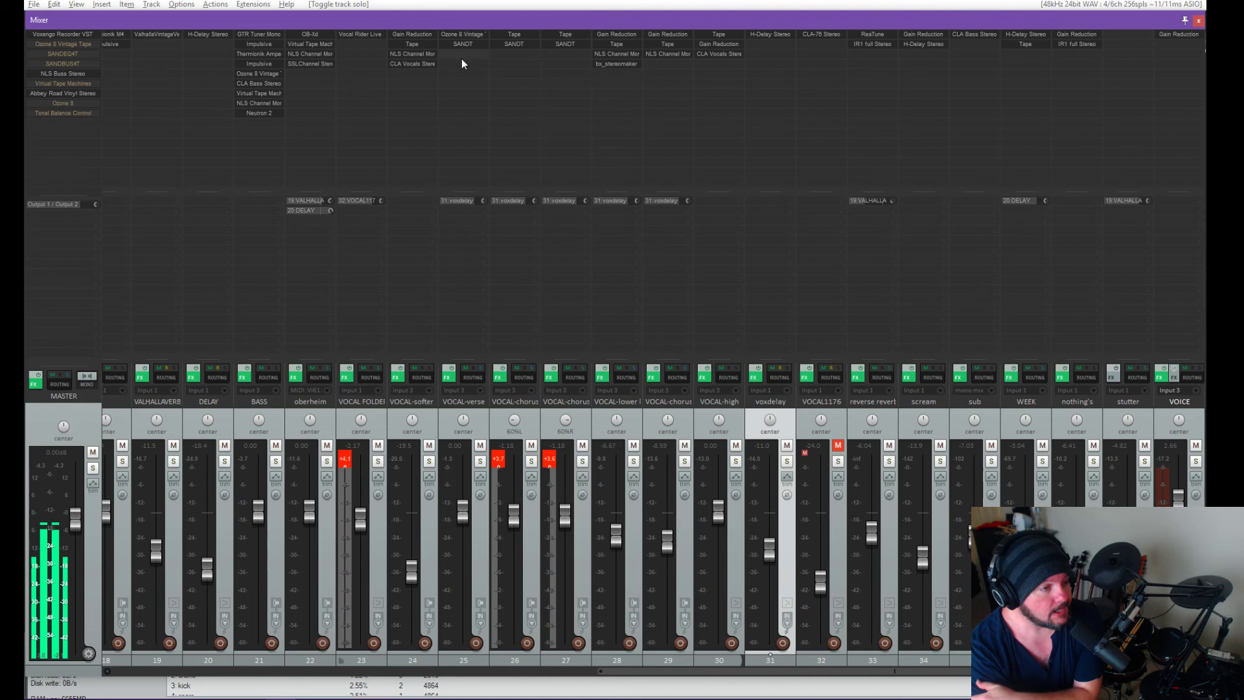
{"action": "double_click", "coordinate": [469, 44]}
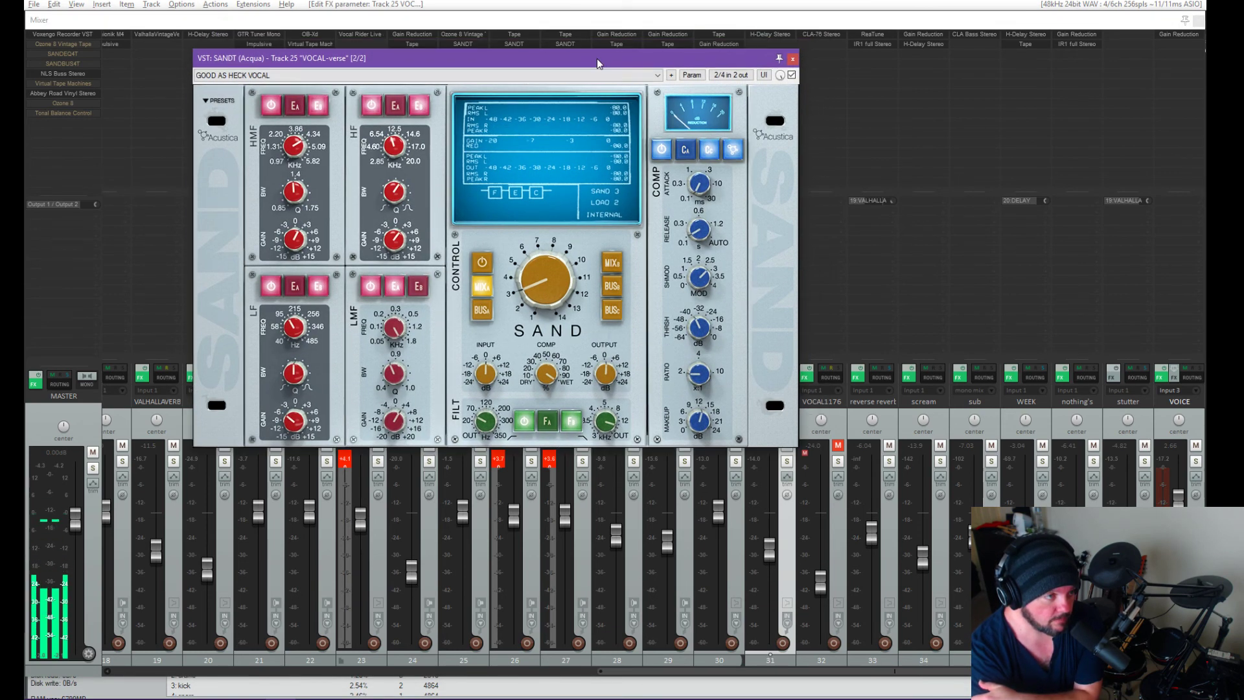
{"action": "left_click_drag", "start_coordinate": [597, 58], "coordinate": [586, 60]}
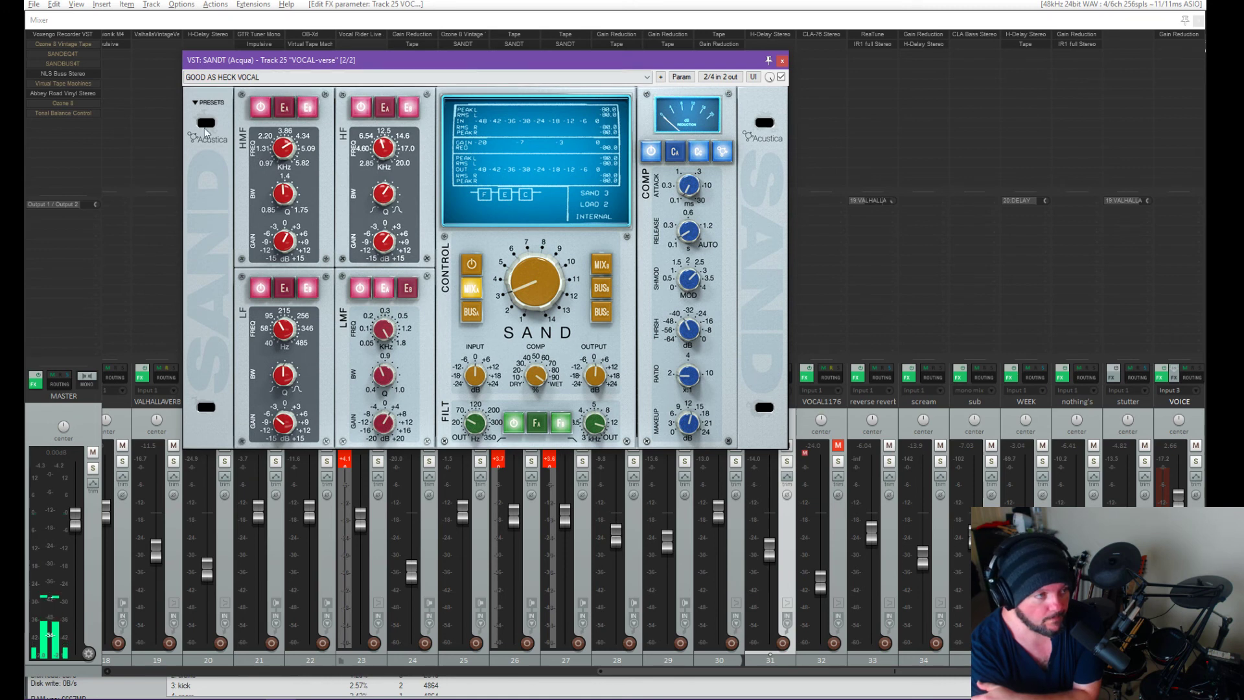
{"action": "left_click_drag", "start_coordinate": [406, 60], "coordinate": [413, 61]}
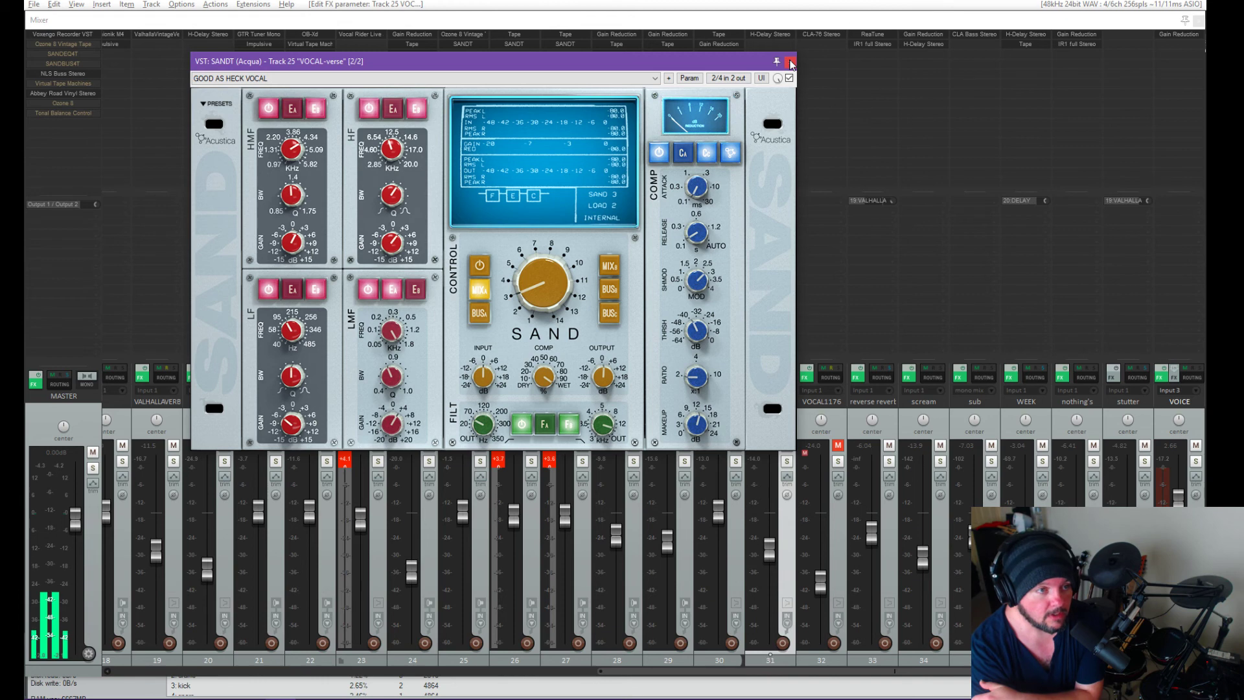
{"action": "left_click", "coordinate": [789, 62]}
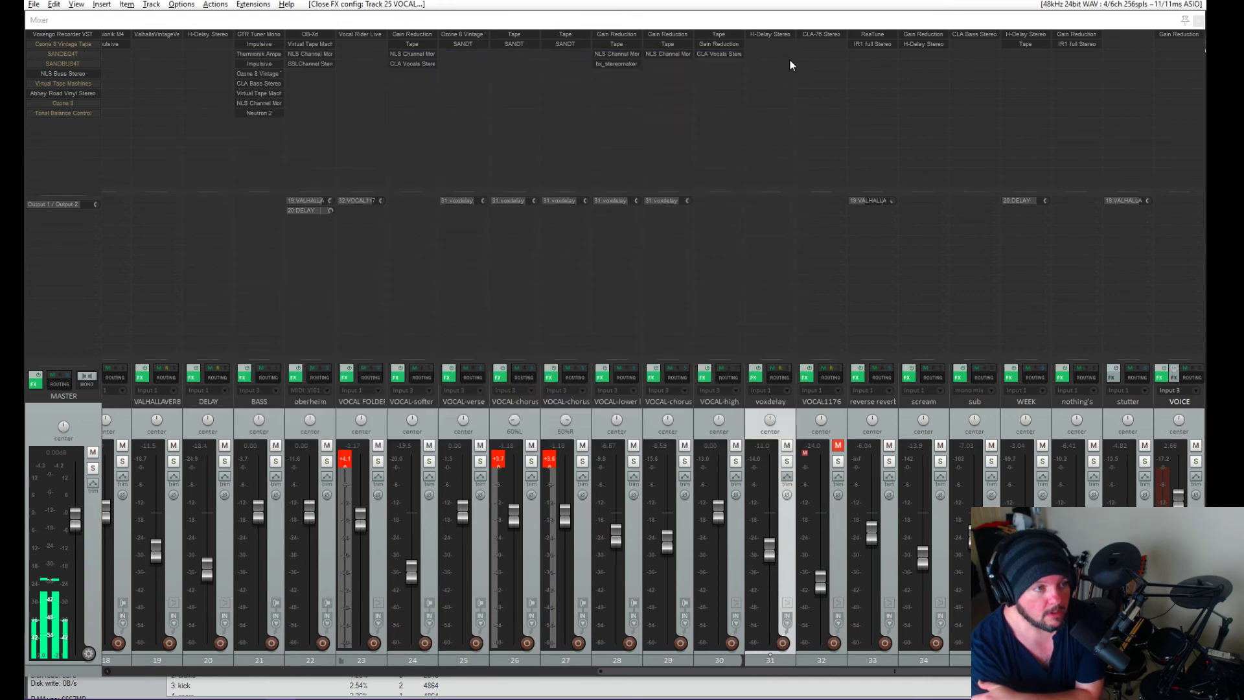
Step: Inspect the Softube Tape plugin's settings on the VOCAL-chorusL track 27, closing its window
{"action": "left_click", "coordinate": [558, 37]}
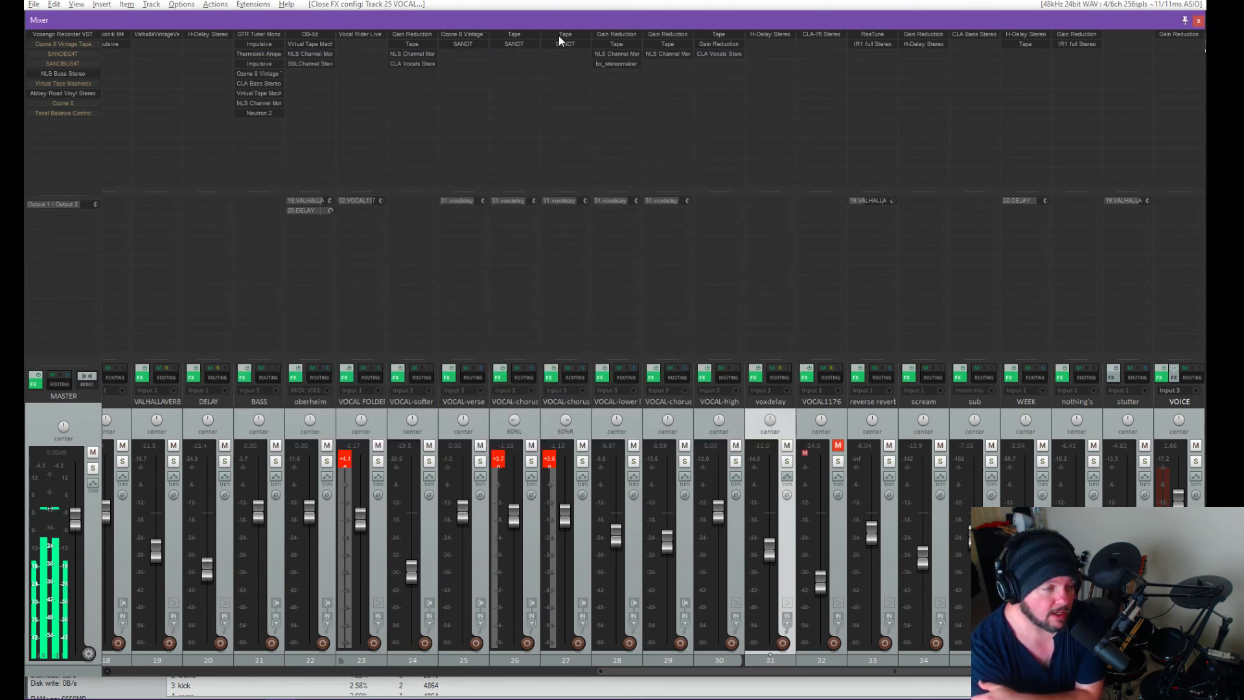
{"action": "left_click", "coordinate": [569, 36]}
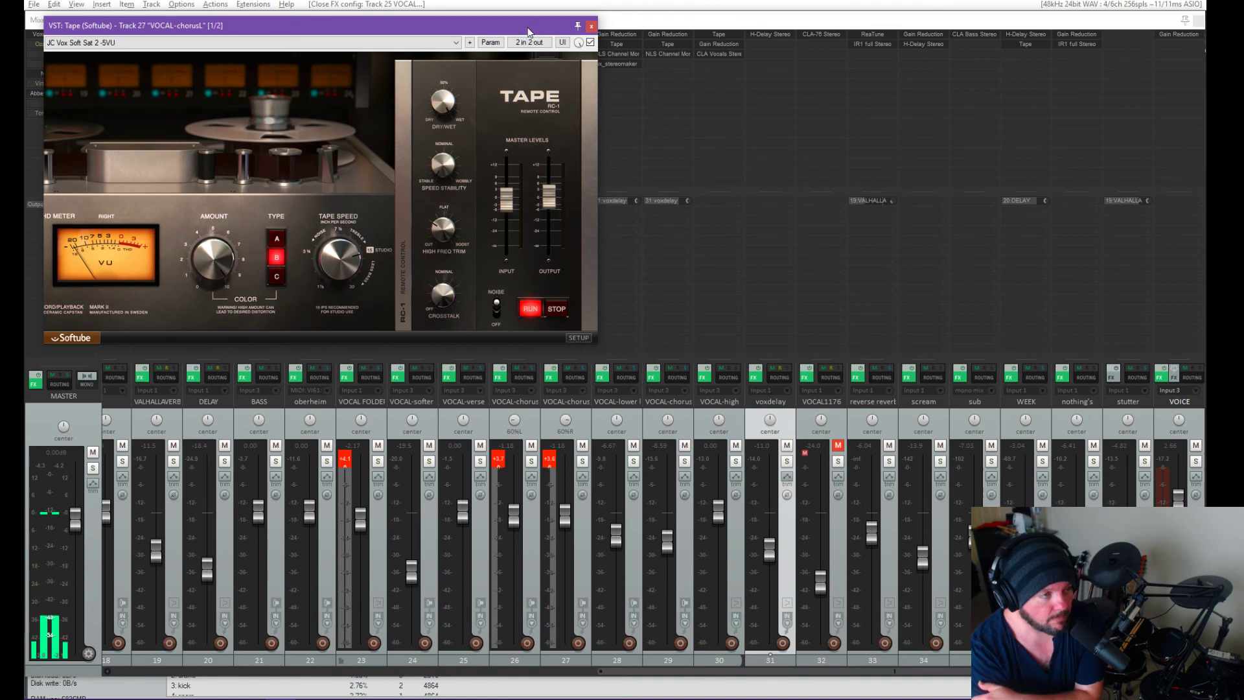
{"action": "left_click_drag", "start_coordinate": [685, 46], "coordinate": [708, 44]}
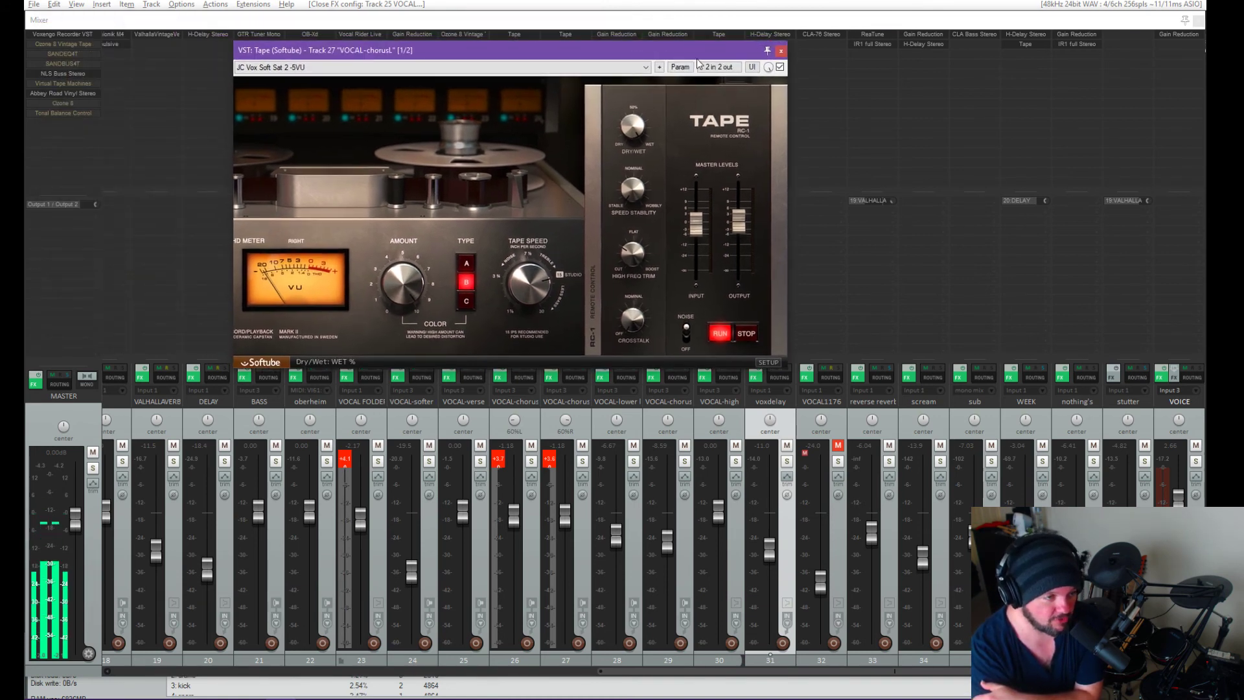
{"action": "left_click_drag", "start_coordinate": [629, 47], "coordinate": [635, 48]}
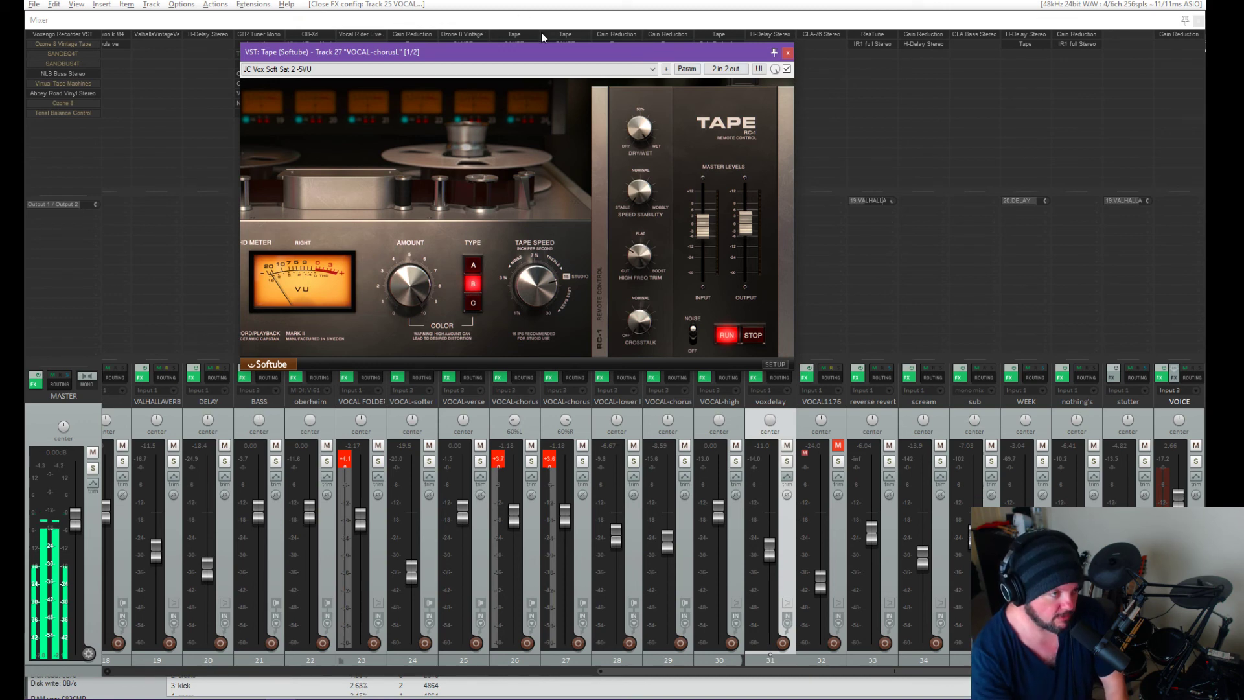
{"action": "left_click_drag", "start_coordinate": [546, 53], "coordinate": [519, 84]}
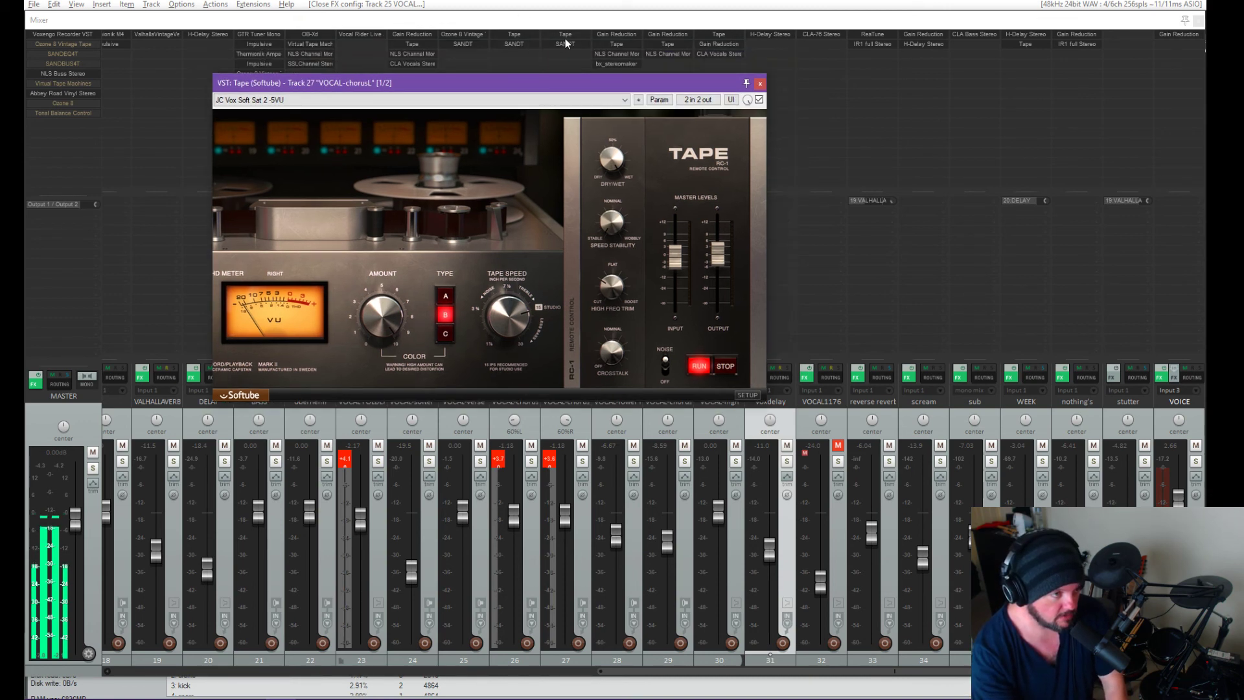
{"action": "left_click_drag", "start_coordinate": [601, 83], "coordinate": [618, 84]}
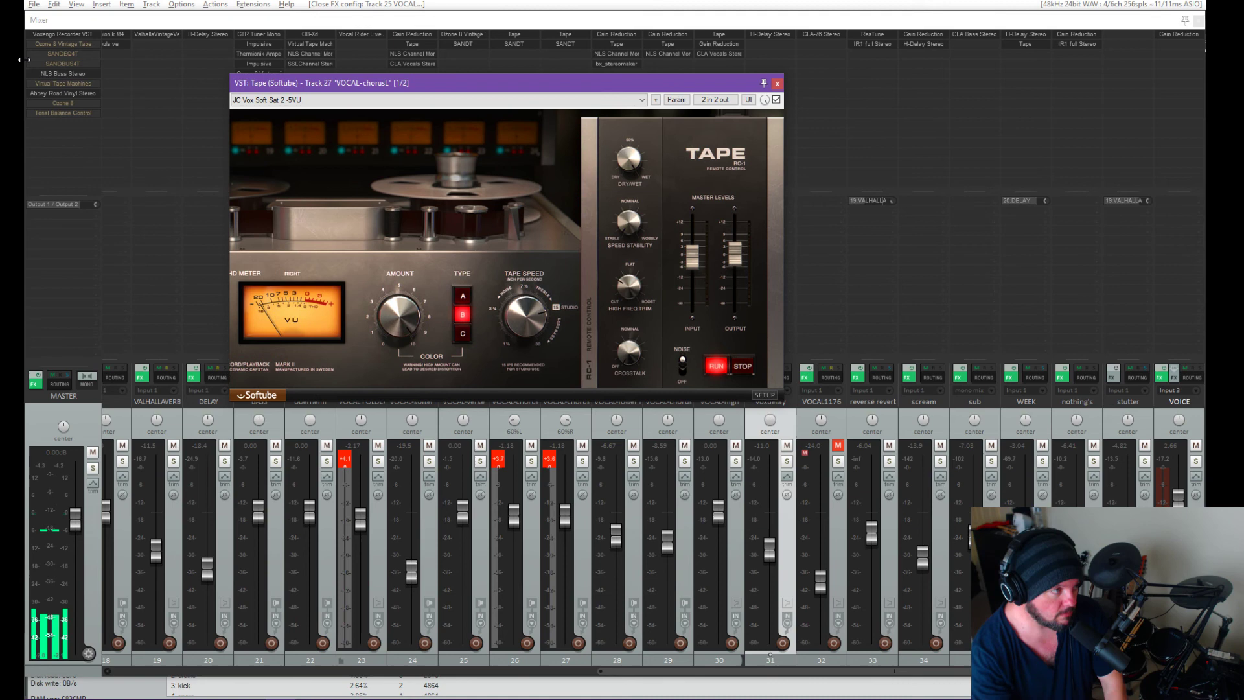
{"action": "left_click", "coordinate": [777, 84]}
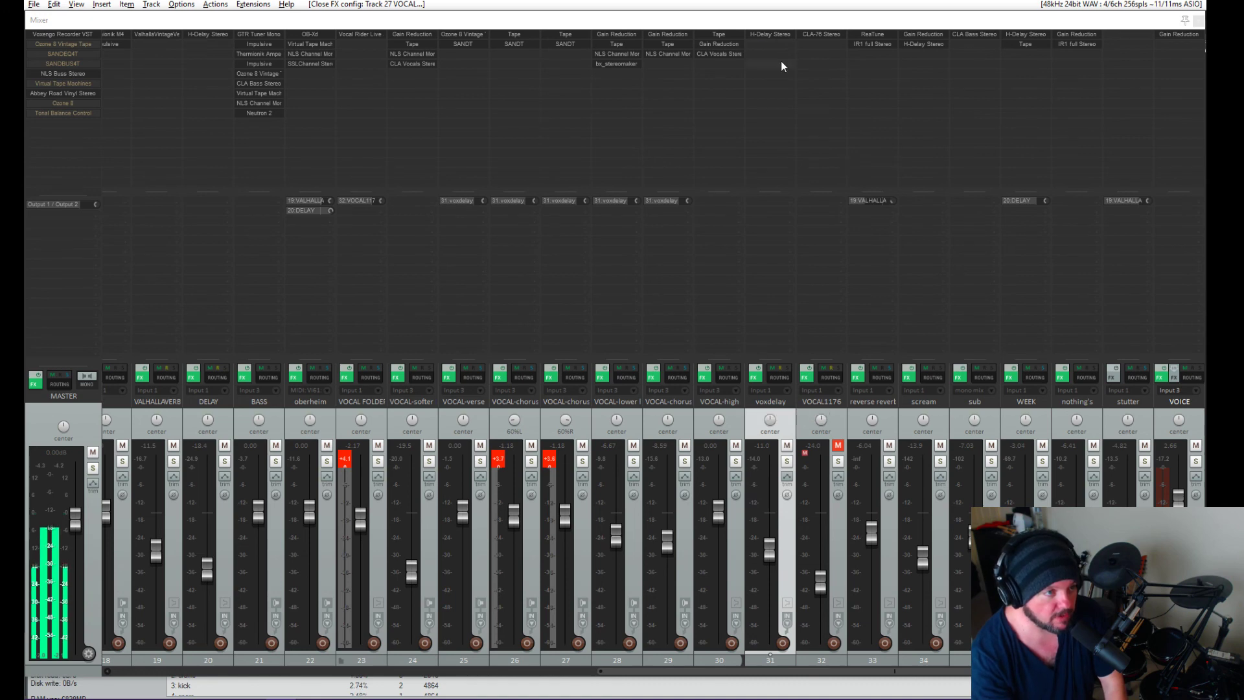
Step: Inspect the Gain Reduction plugin on the VOCAL-lower harmony track 28, closing its window
{"action": "left_click", "coordinate": [639, 37]}
{"action": "left_click_drag", "start_coordinate": [341, 43], "coordinate": [467, 60]}
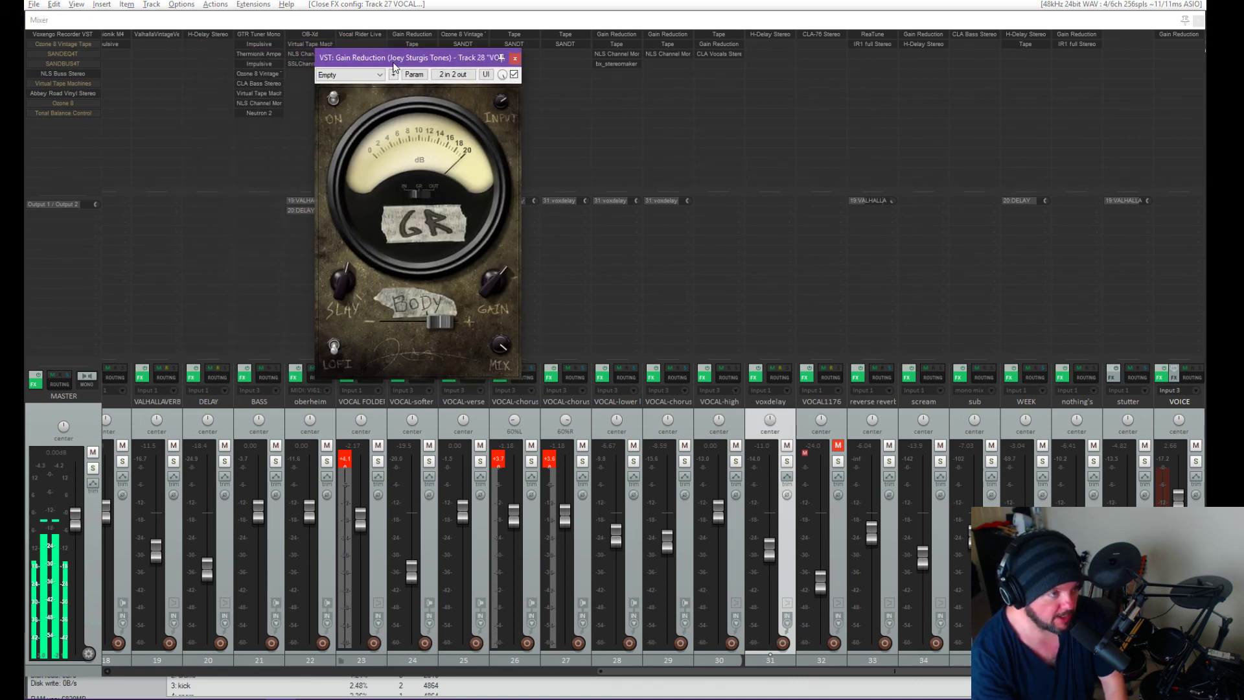
{"action": "left_click_drag", "start_coordinate": [437, 57], "coordinate": [453, 57]}
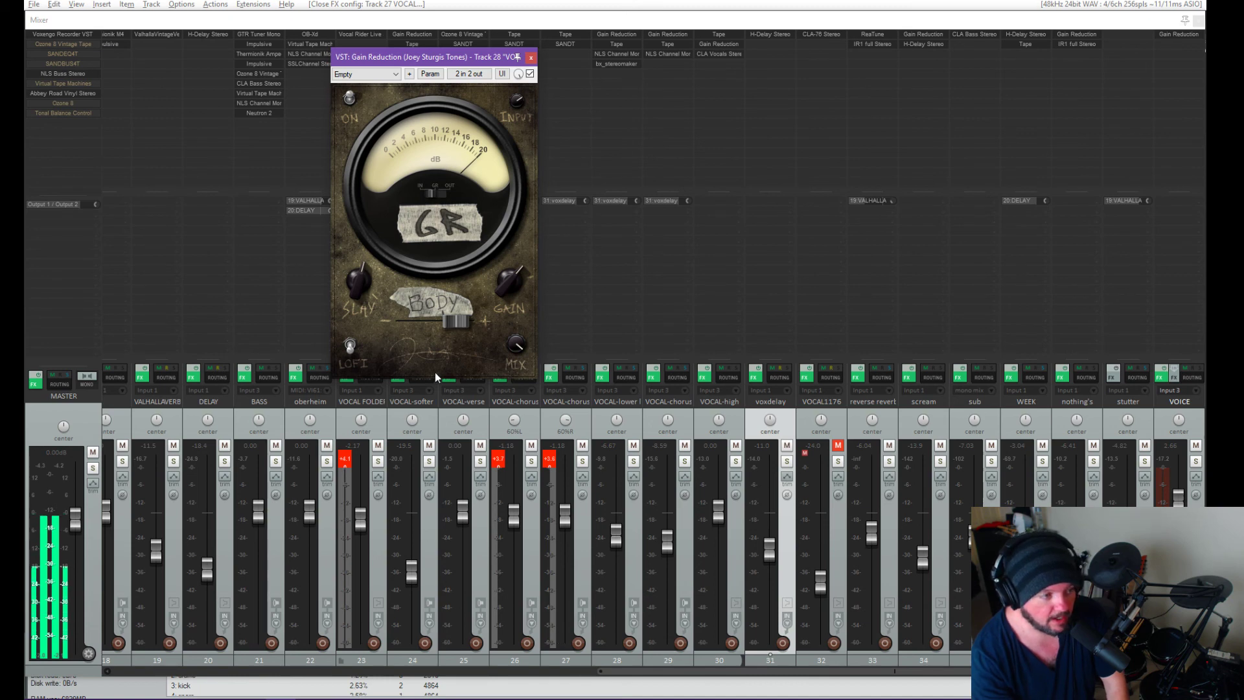
{"action": "left_click", "coordinate": [531, 58]}
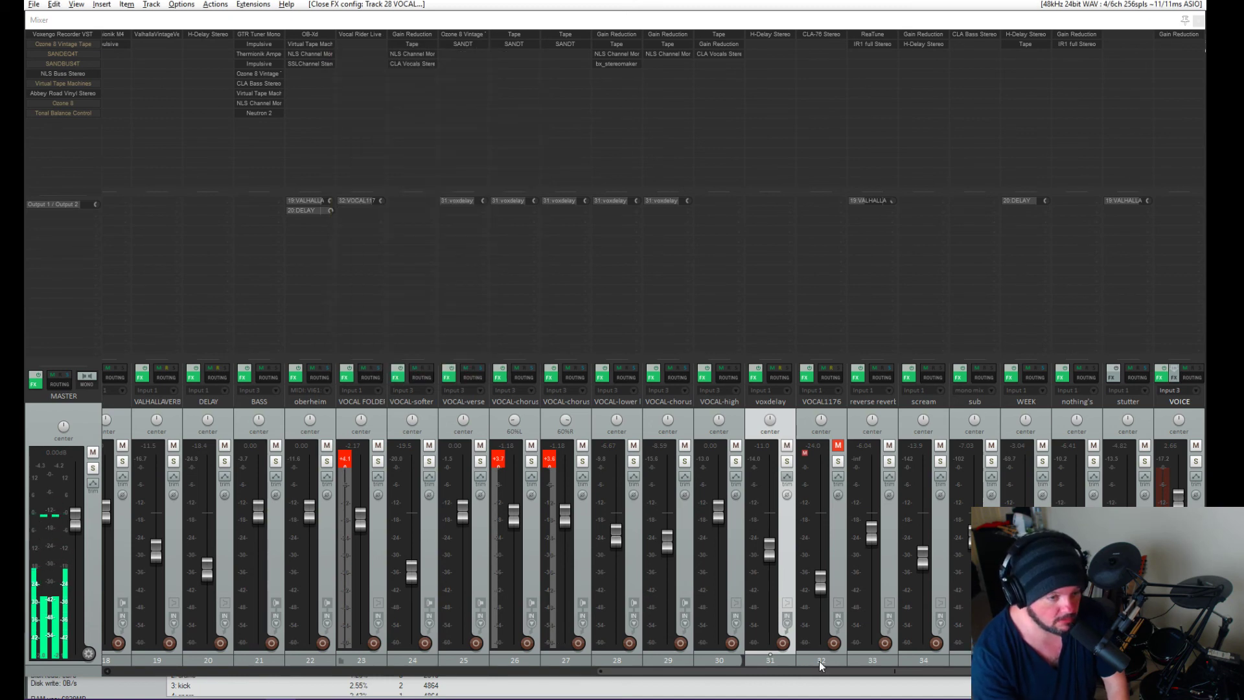
Step: Compare the VOICE track's live sound with its Gain Reduction plugin bypassed and enabled
{"action": "left_click", "coordinate": [1187, 33]}
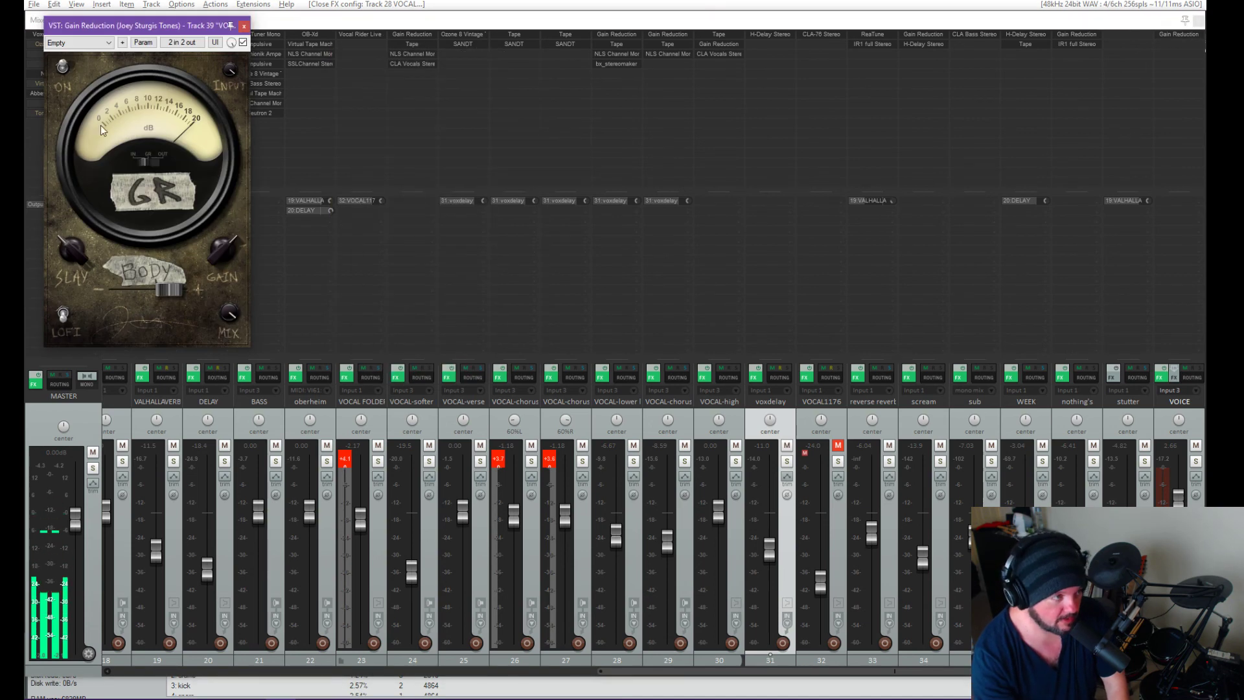
{"action": "left_click_drag", "start_coordinate": [165, 25], "coordinate": [250, 30]}
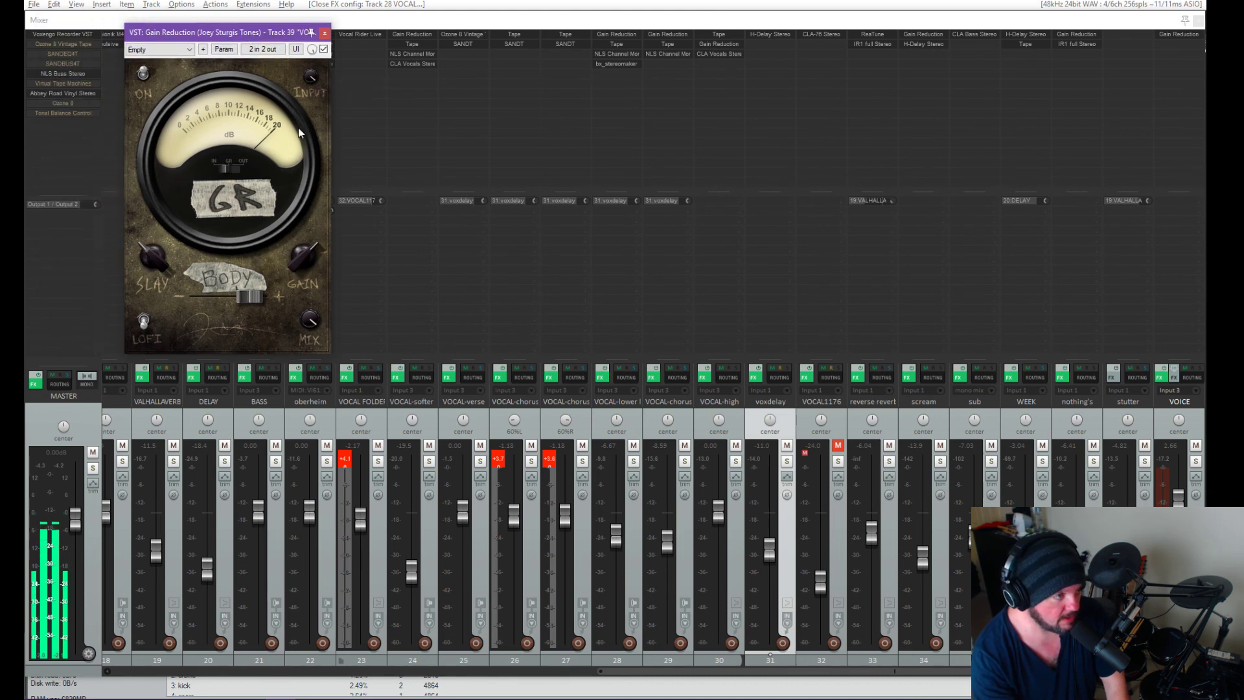
{"action": "left_click", "coordinate": [323, 49]}
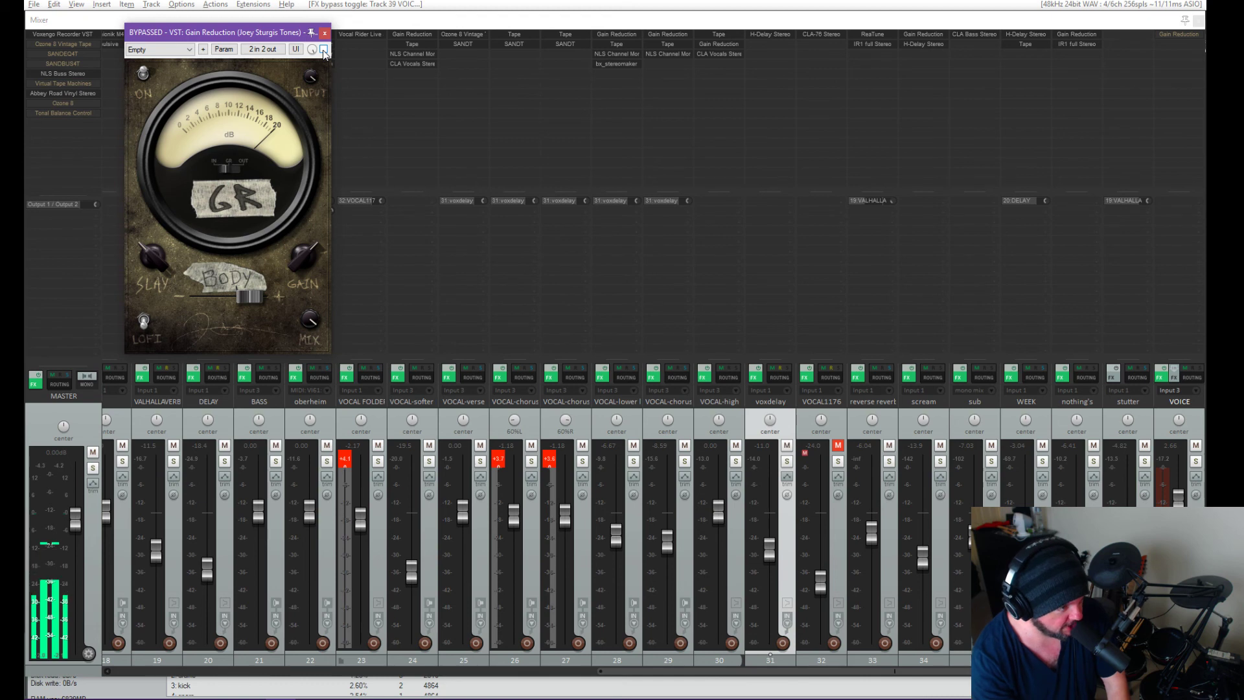
{"action": "left_click", "coordinate": [324, 49]}
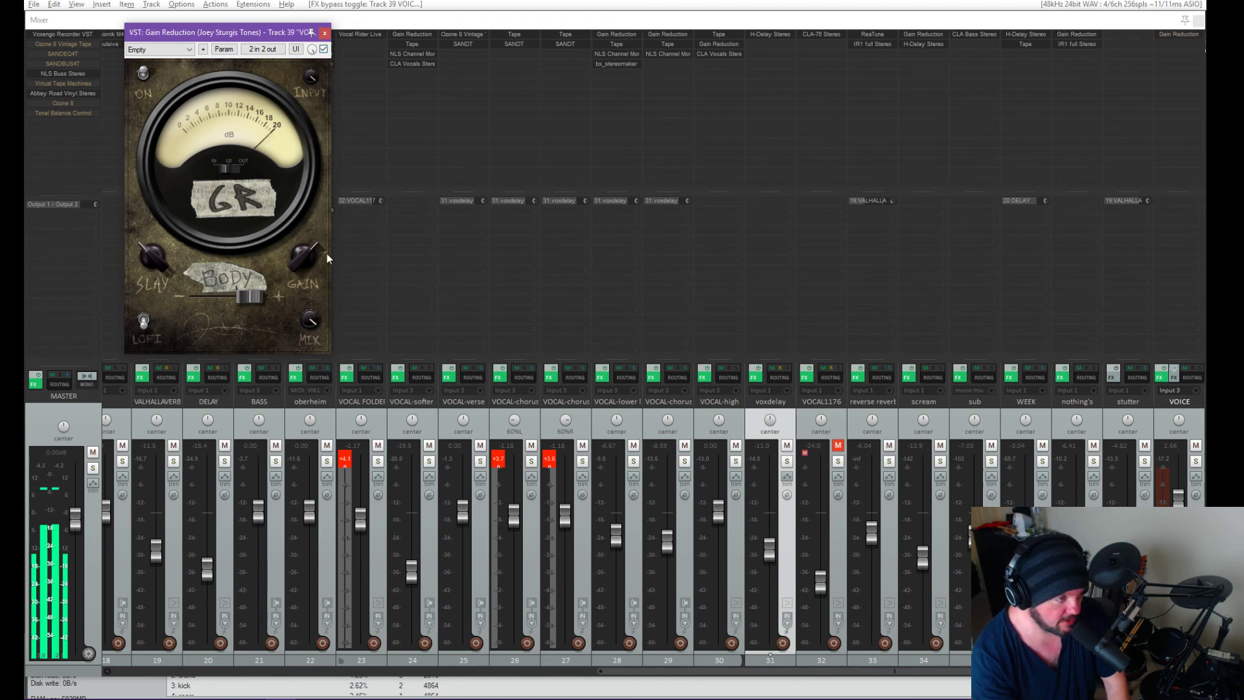
Step: Demonstrate varying Slay amounts in the VOICE track's Gain Reduction plugin, centre its Body slider and close the plugin window
{"action": "left_click_drag", "start_coordinate": [156, 266], "coordinate": [132, 49]}
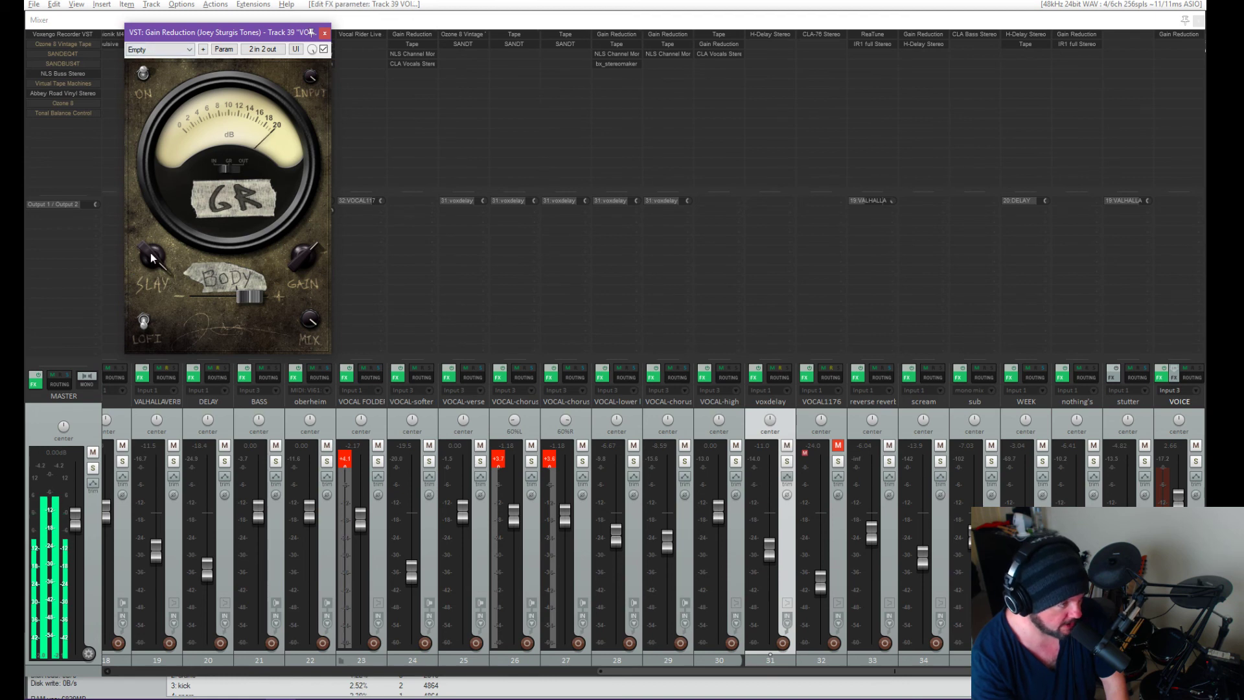
{"action": "mouse_move", "coordinate": [149, 252]}
{"action": "left_mouse_down"}
{"action": "mouse_move", "coordinate": [194, 412]}
{"action": "mouse_move", "coordinate": [209, 372]}
{"action": "mouse_move", "coordinate": [208, 382]}
{"action": "mouse_move", "coordinate": [157, 263]}
{"action": "left_mouse_up"}
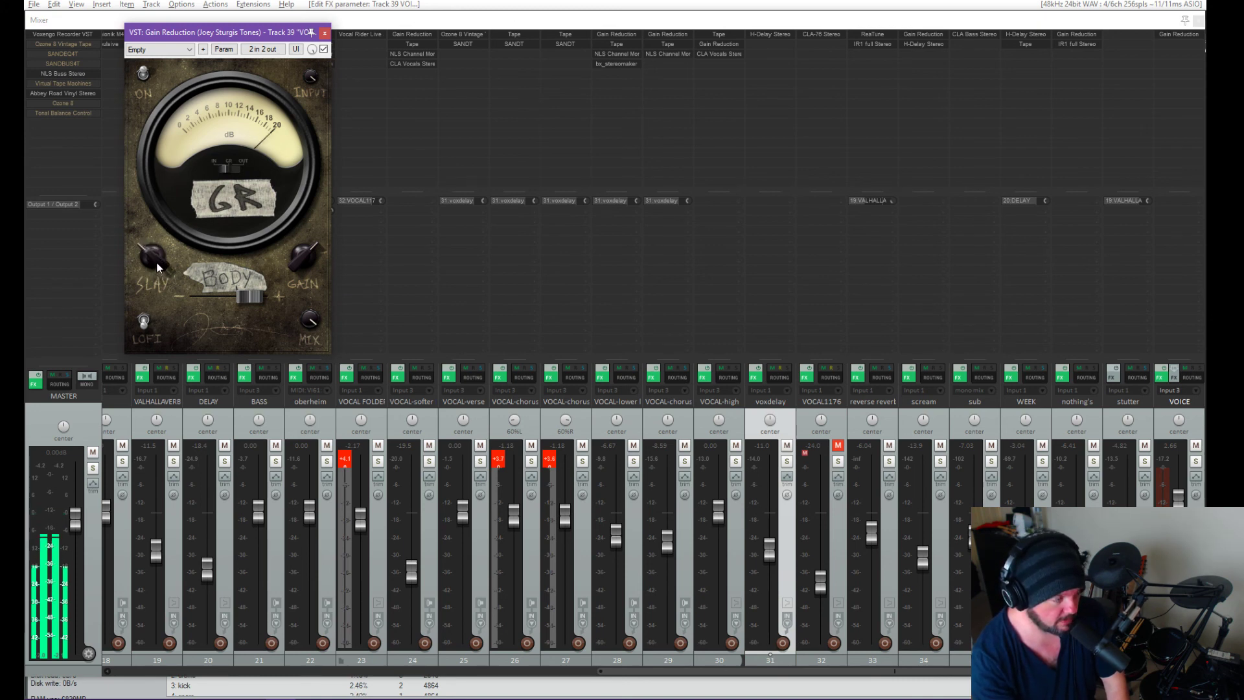
{"action": "mouse_move", "coordinate": [249, 297]}
{"action": "left_mouse_down"}
{"action": "mouse_move", "coordinate": [172, 293]}
{"action": "mouse_move", "coordinate": [230, 298]}
{"action": "left_mouse_up"}
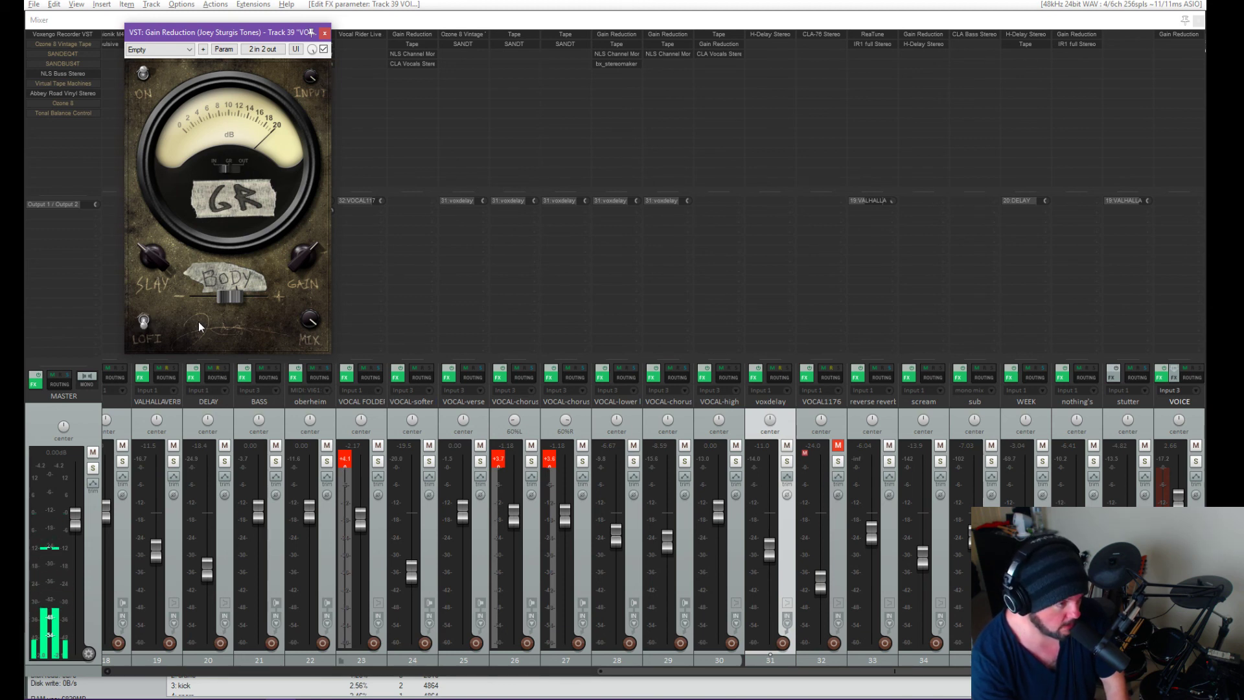
{"action": "left_click", "coordinate": [325, 33]}
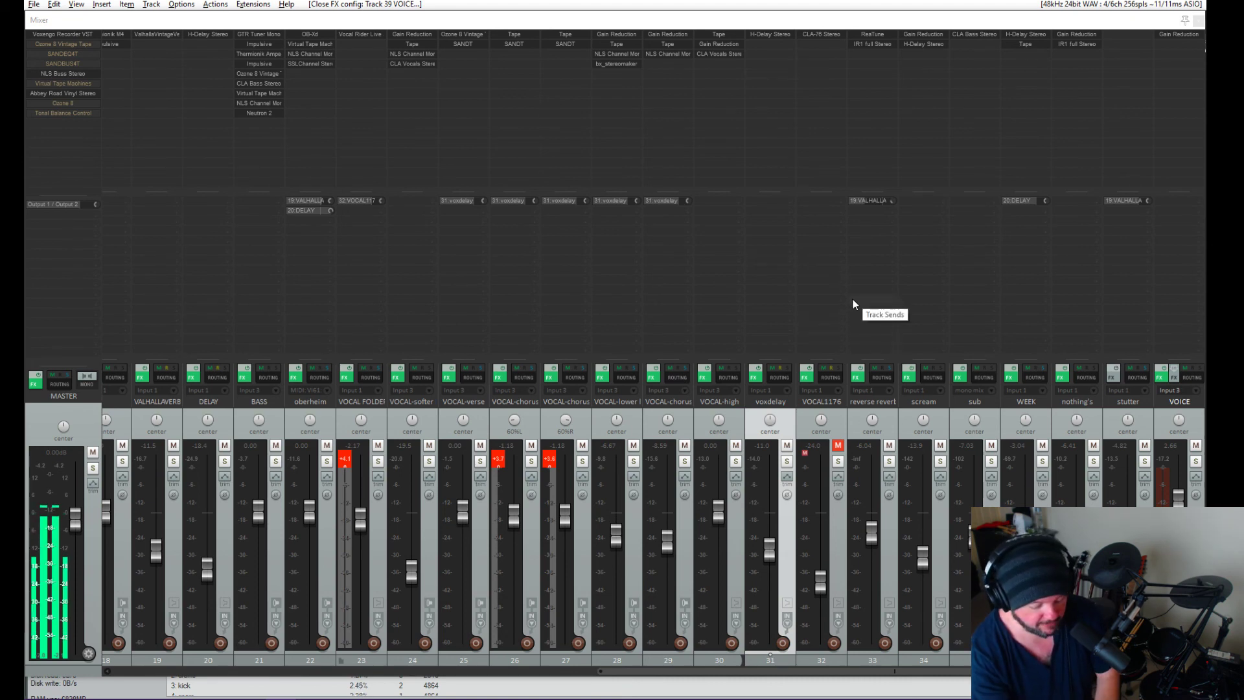
Step: Hide the mixer, check the YouTube live dashboard and switch to the OBS streaming window
{"action": "key", "text": "ctrl+m"}
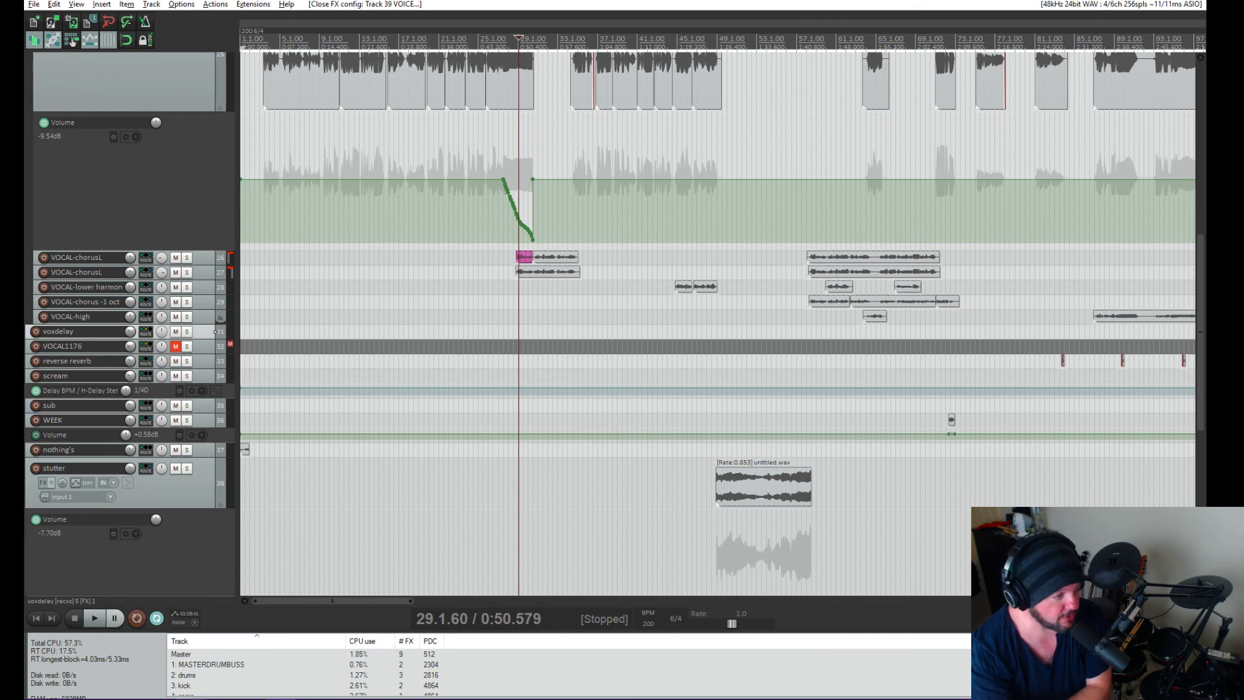
{"action": "key", "text": "alt+Tab"}
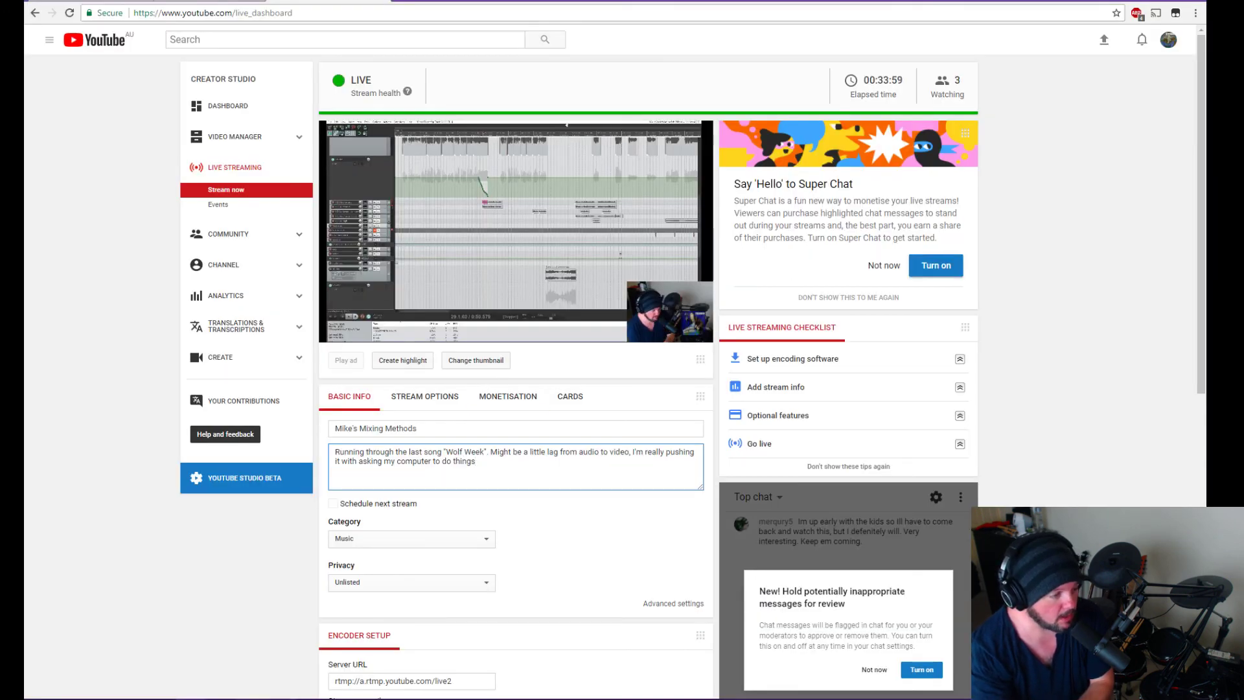
{"action": "key", "text": "alt+Tab"}
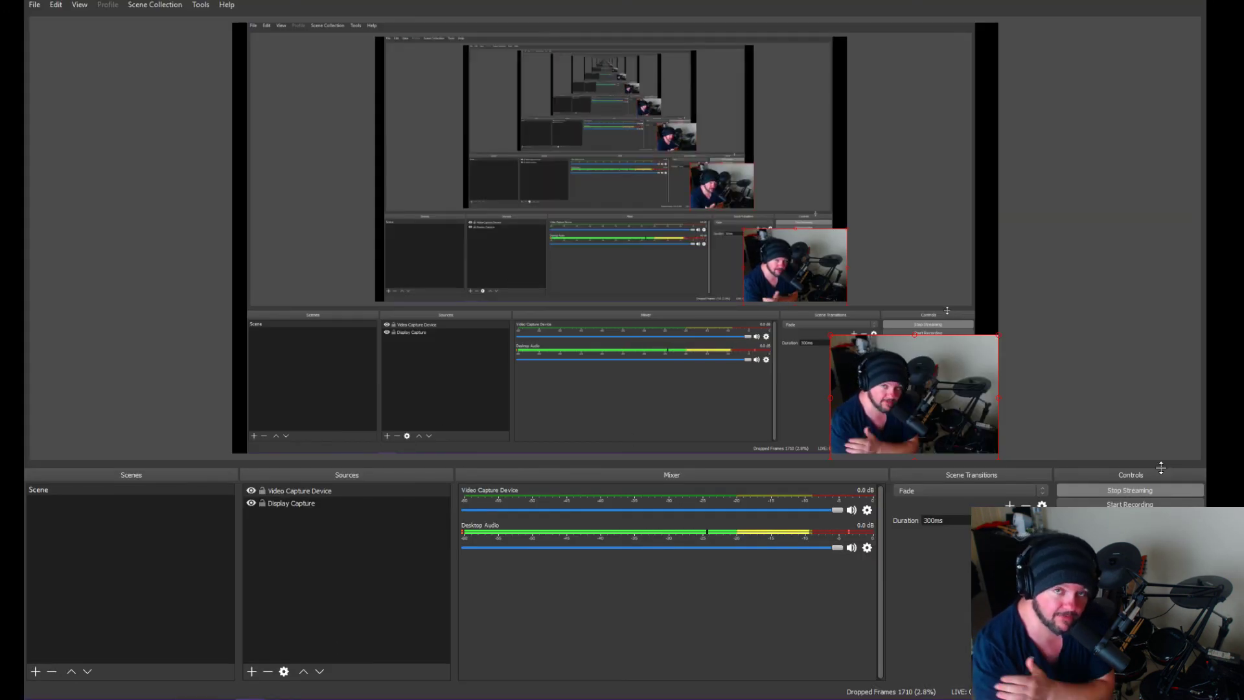